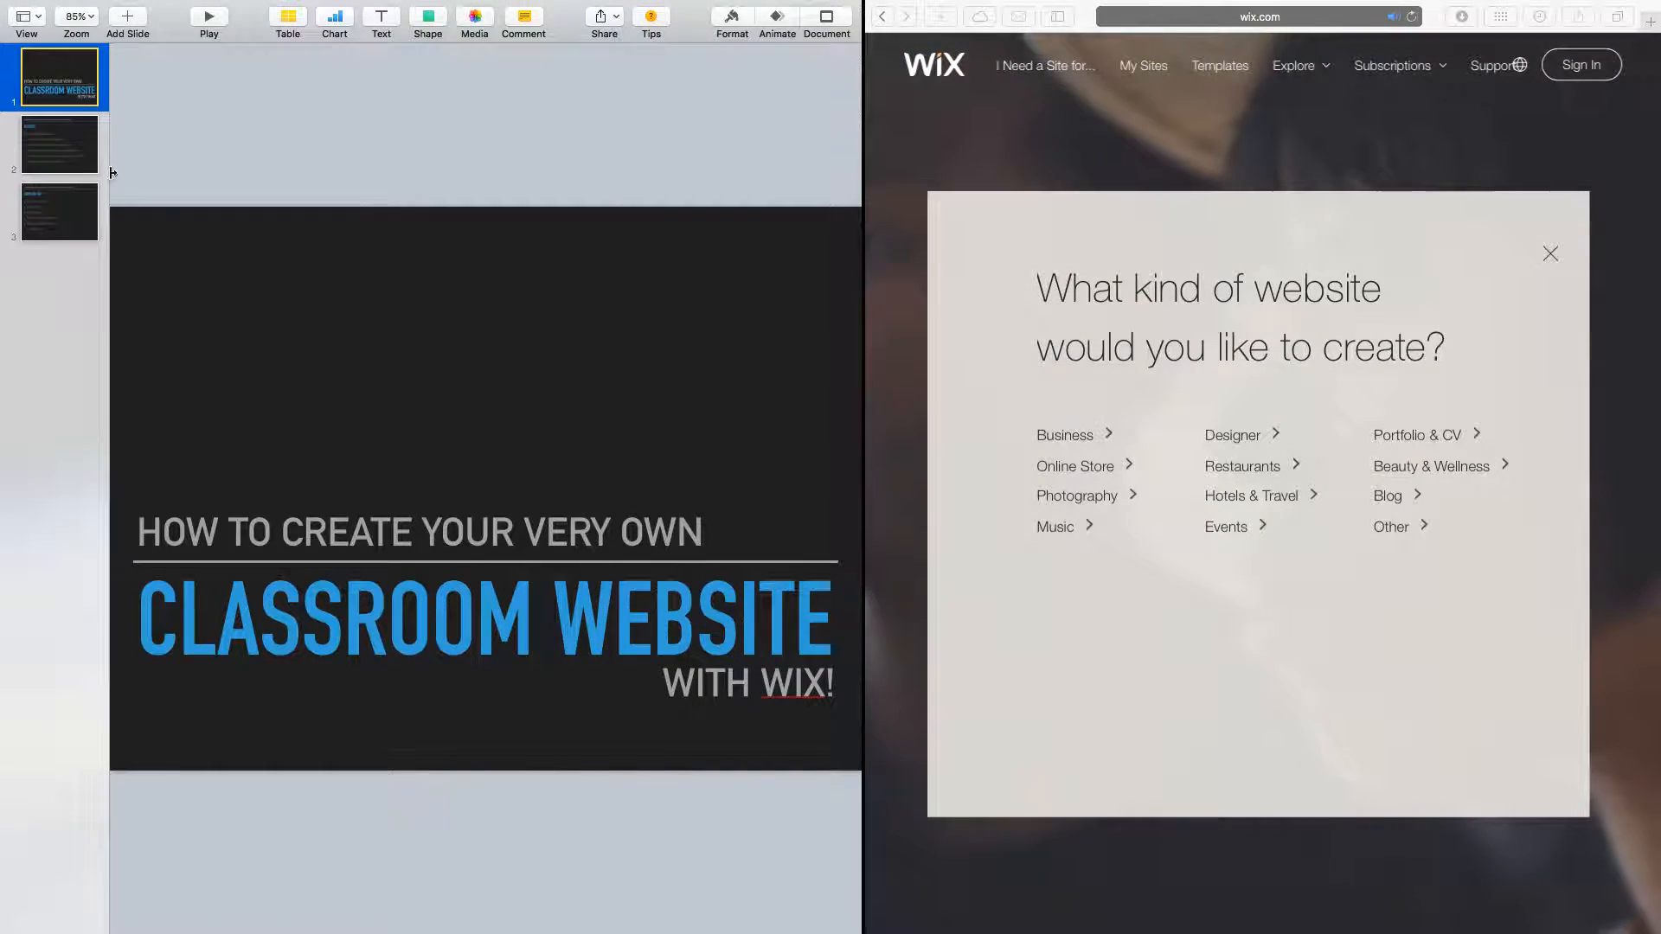
Show slide 2 of the Keynote deck, the six-bullet Features slide.
left_click(83, 167)
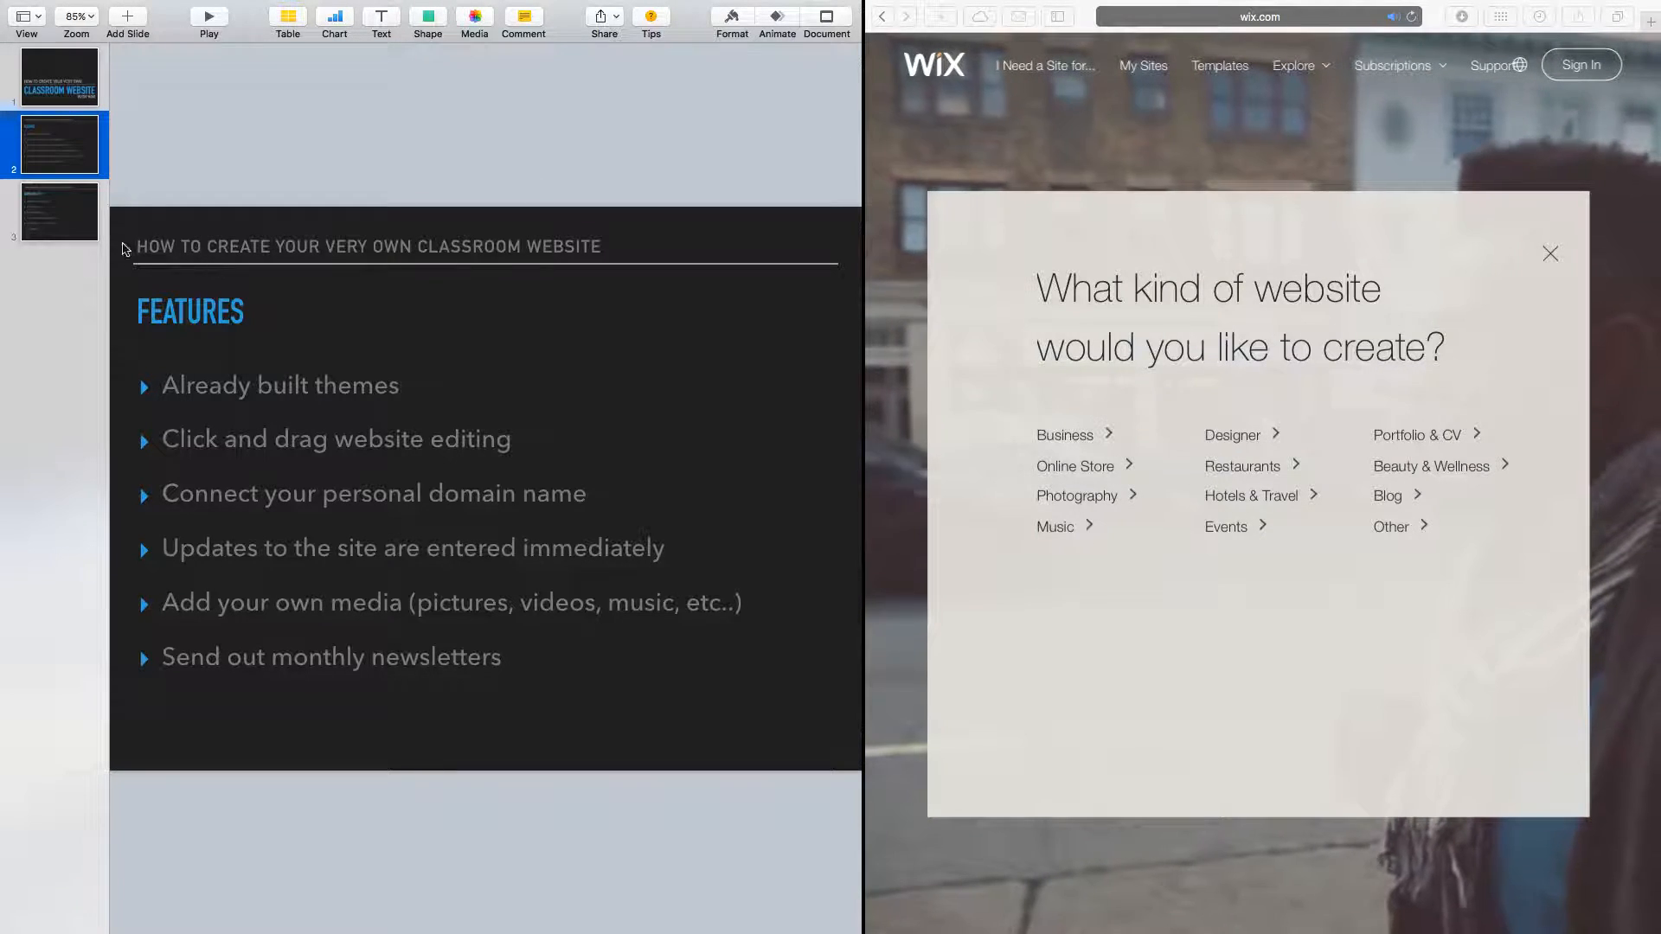
Show slide 3, 'Quick How-To', from 'Create an account' through 'Publish!'.
left_click(44, 230)
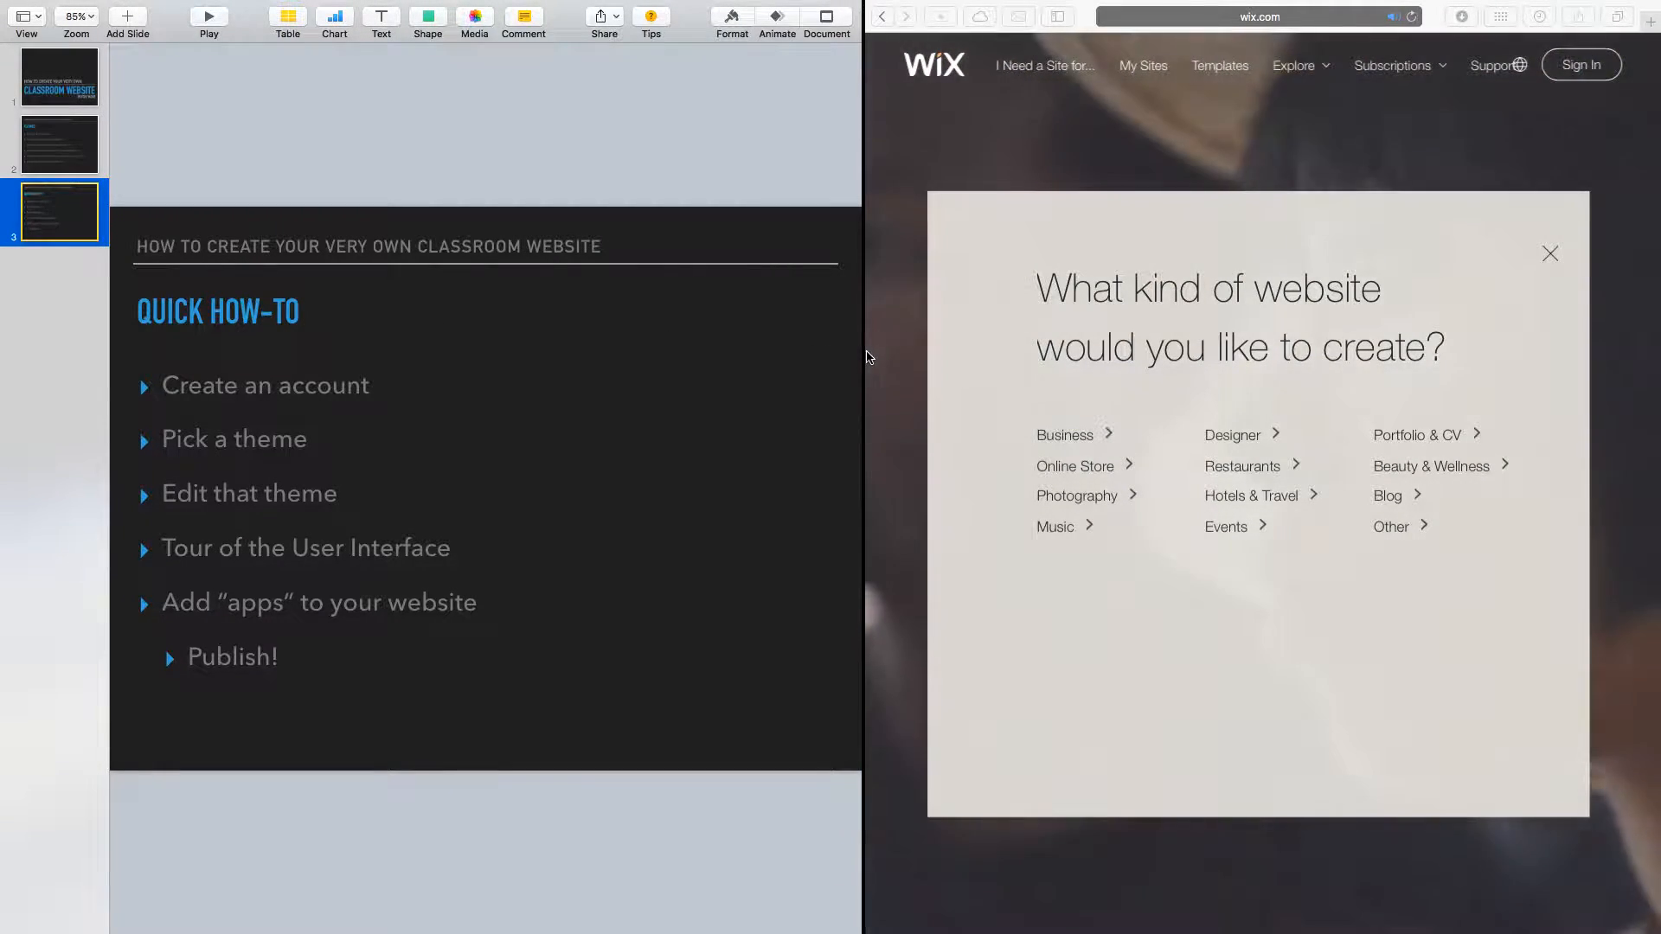
Widen the browser in Split View, dismiss the favorites and website-type popups, and go to Sign In.
left_click_drag(863, 352, 4, 253)
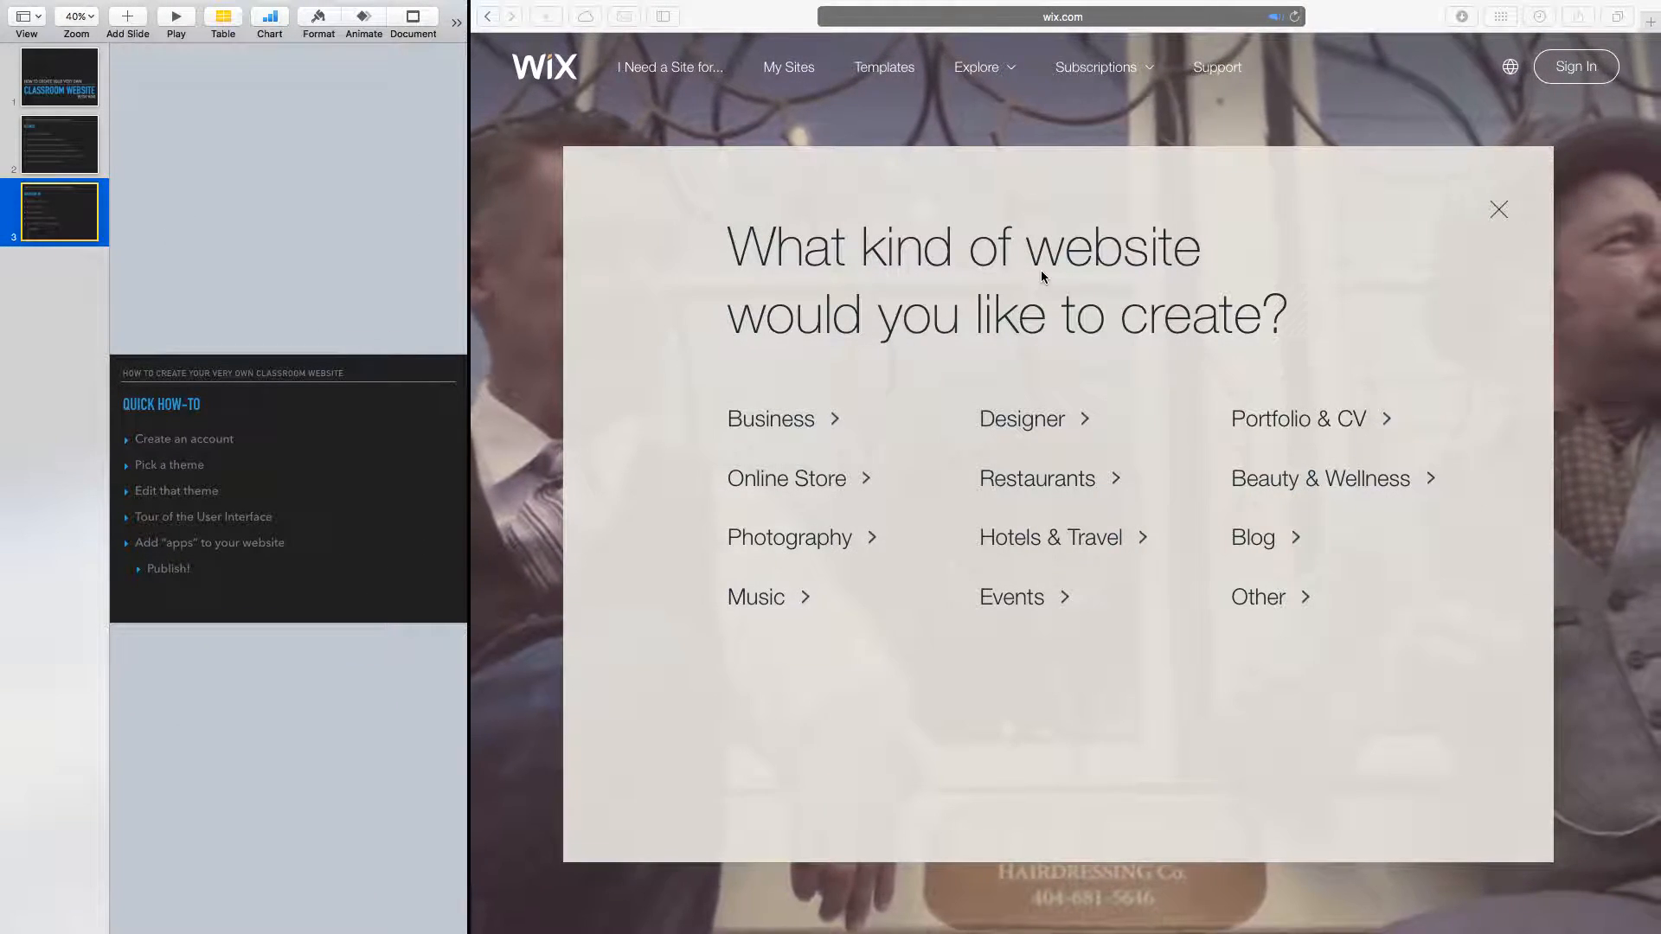
left_click(1062, 17)
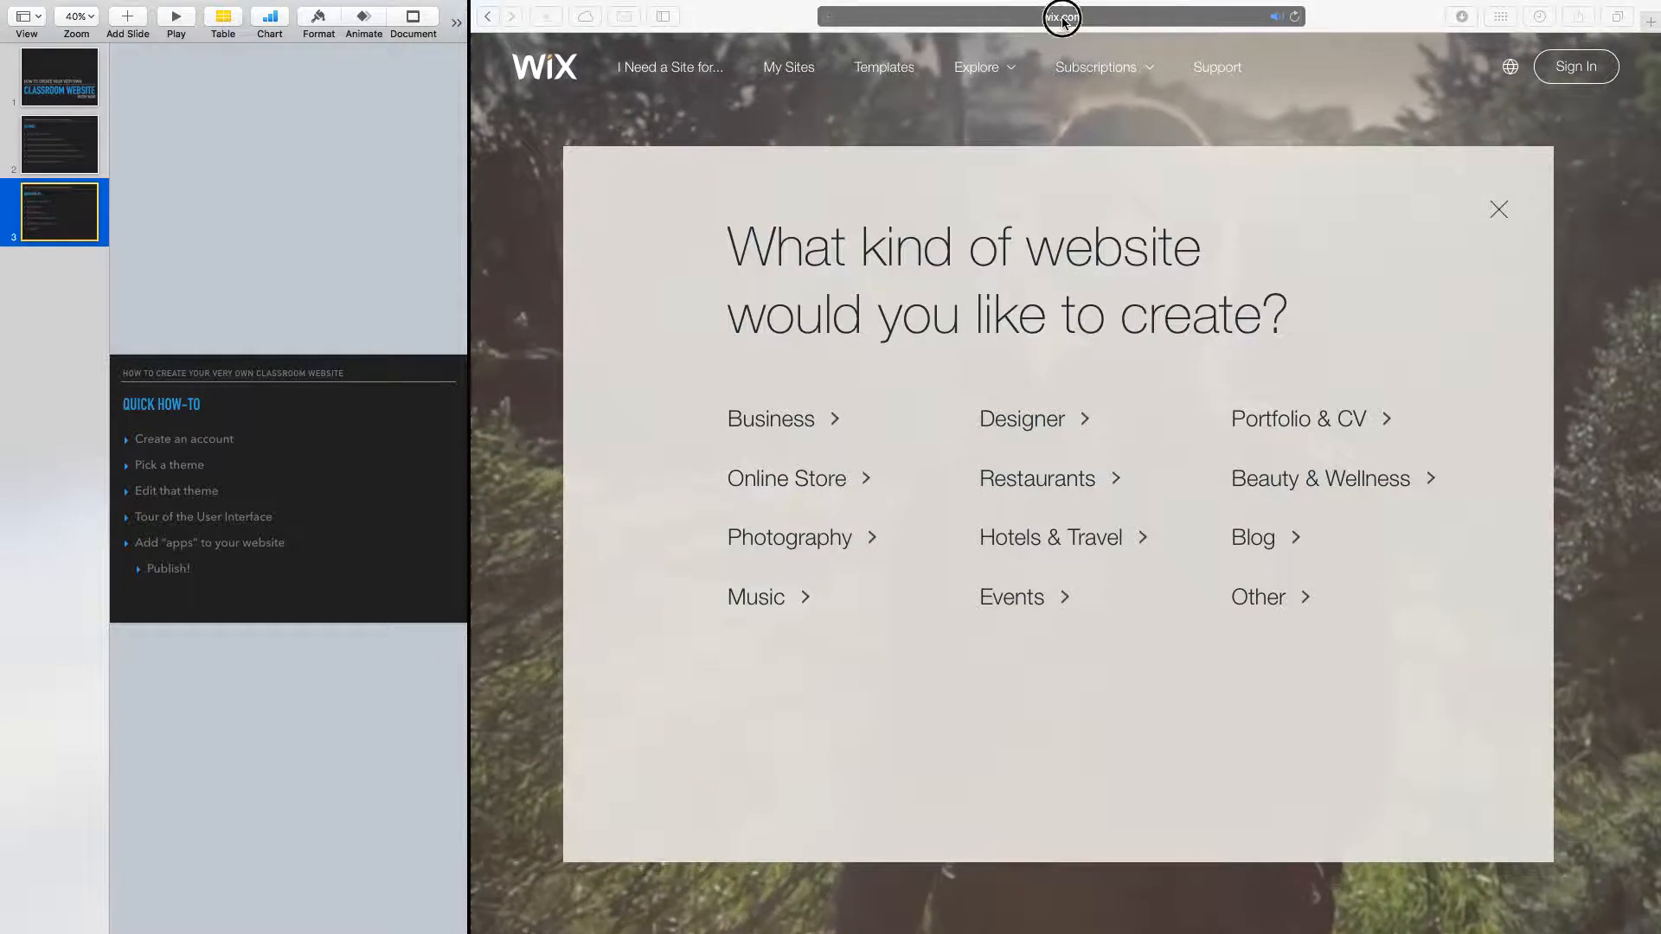
left_click(743, 85)
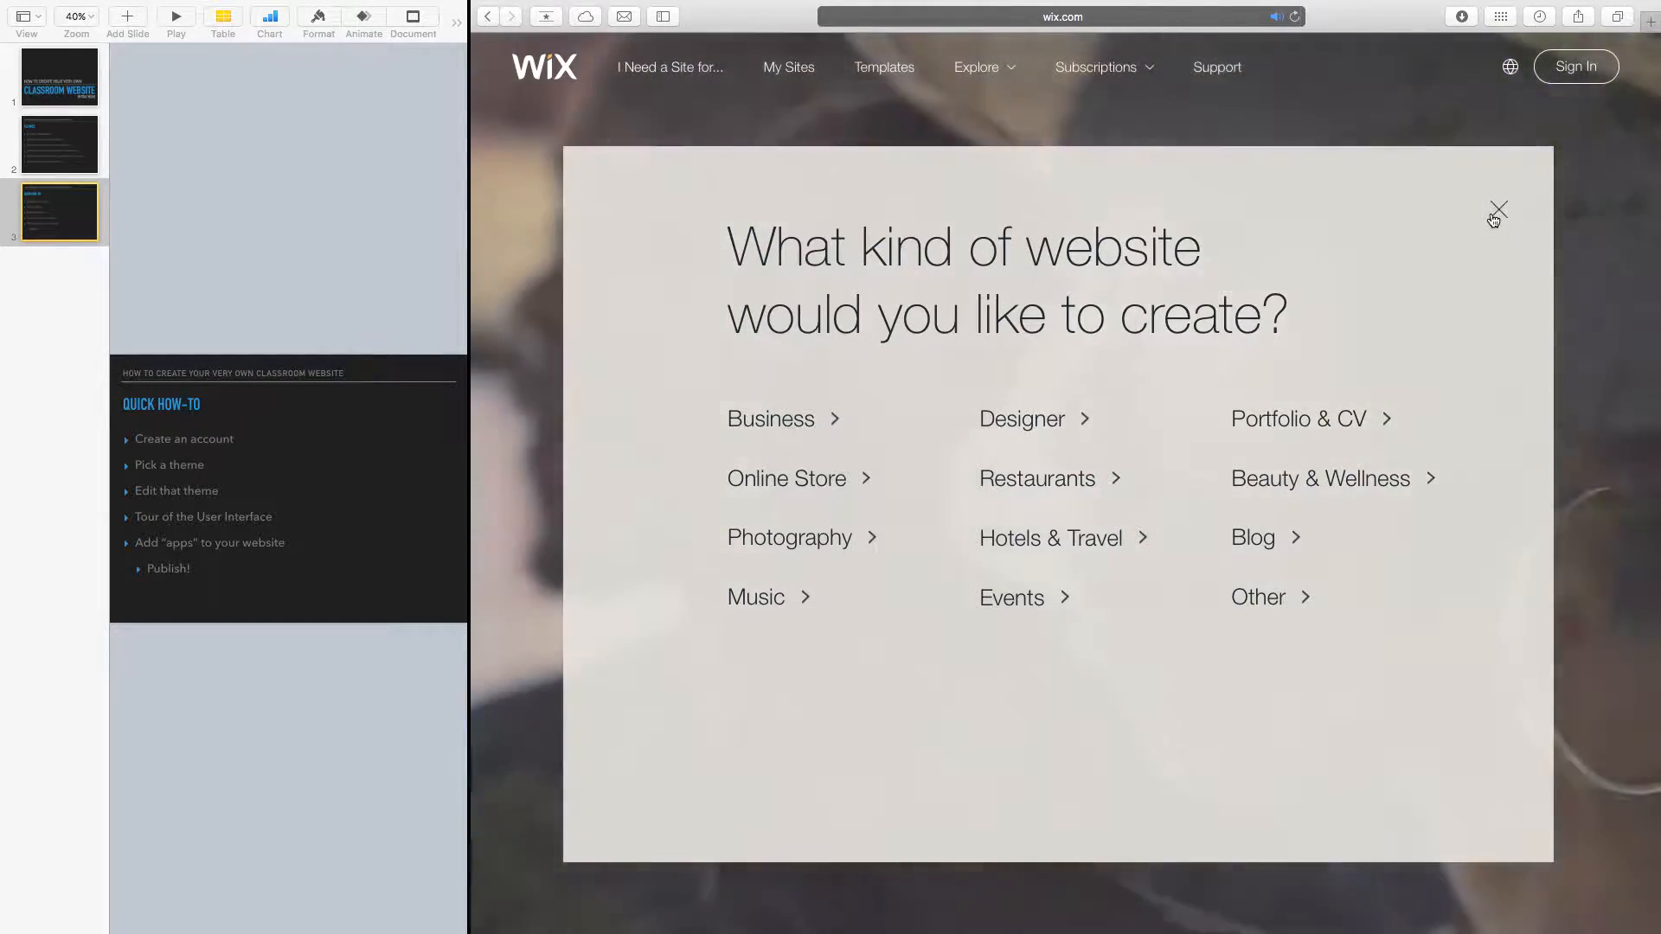
left_click(1494, 219)
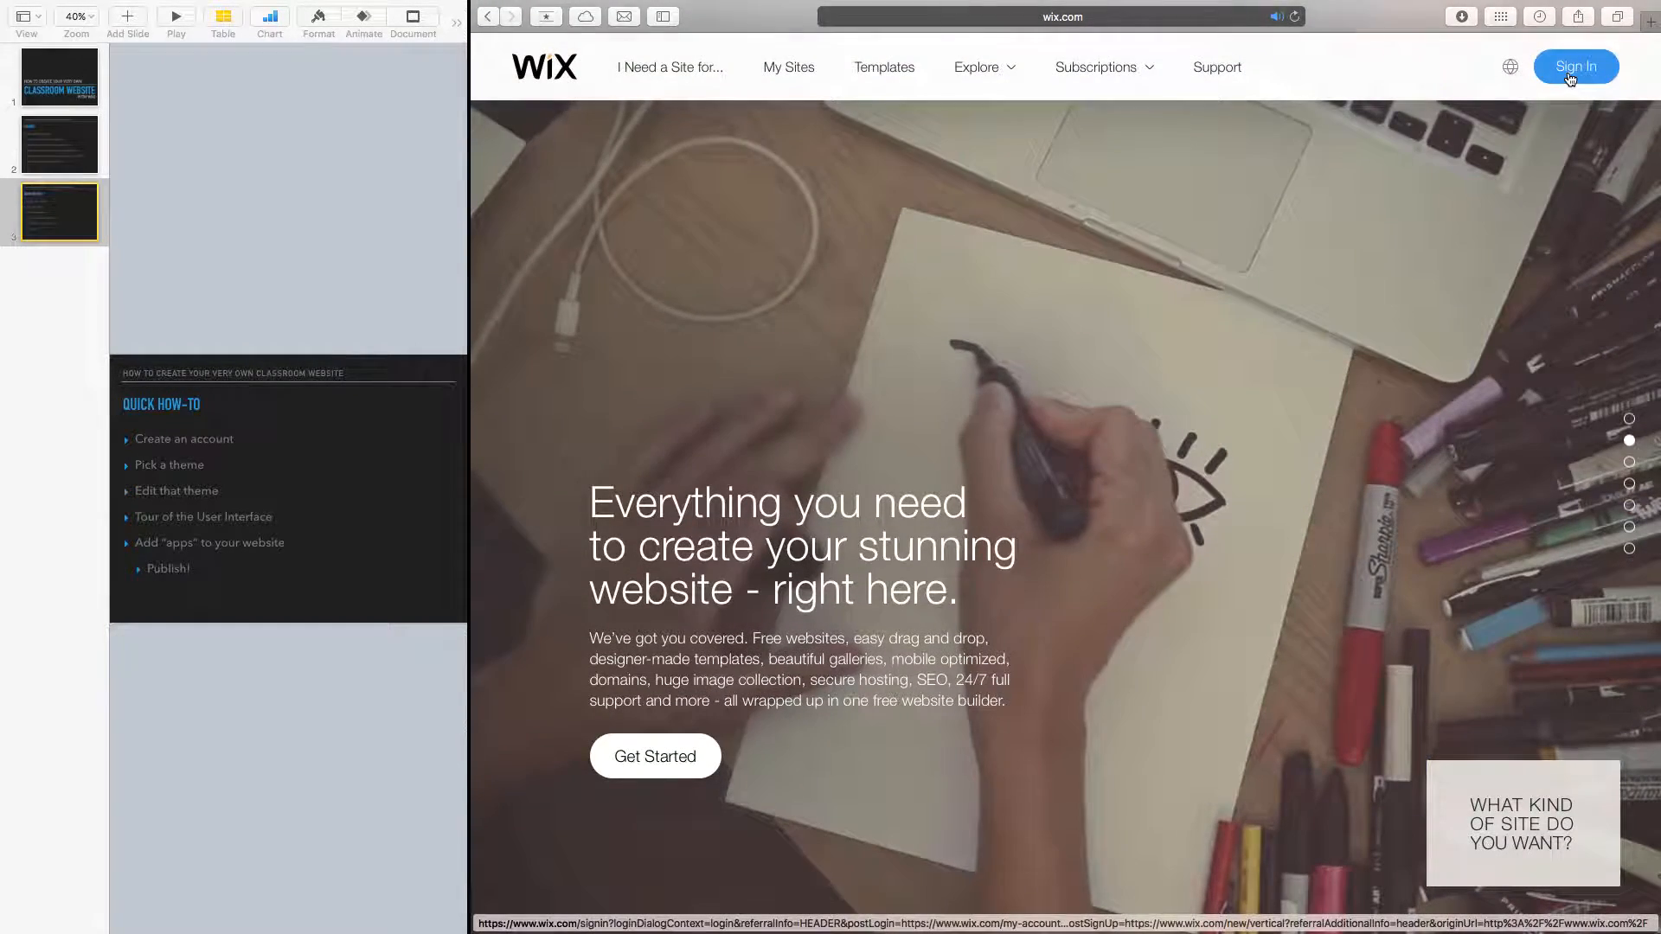
left_click(1571, 77)
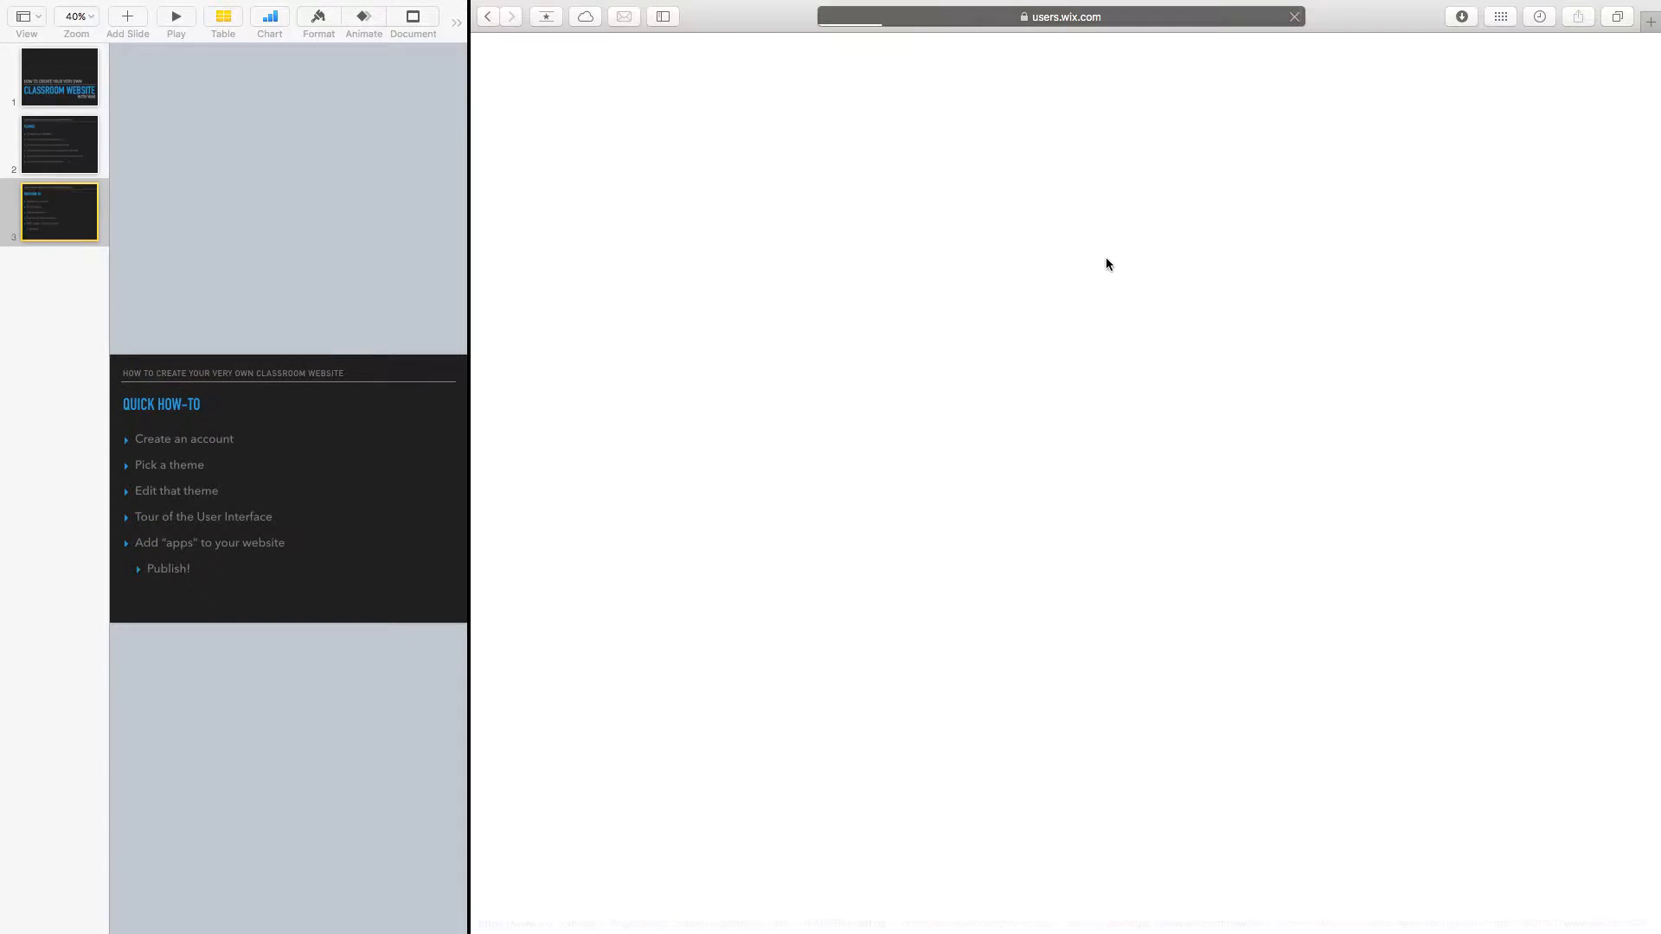
Begin a sign-up with the account e-mail and password, then switch to Log In and autofill saved credentials.
left_click(710, 751)
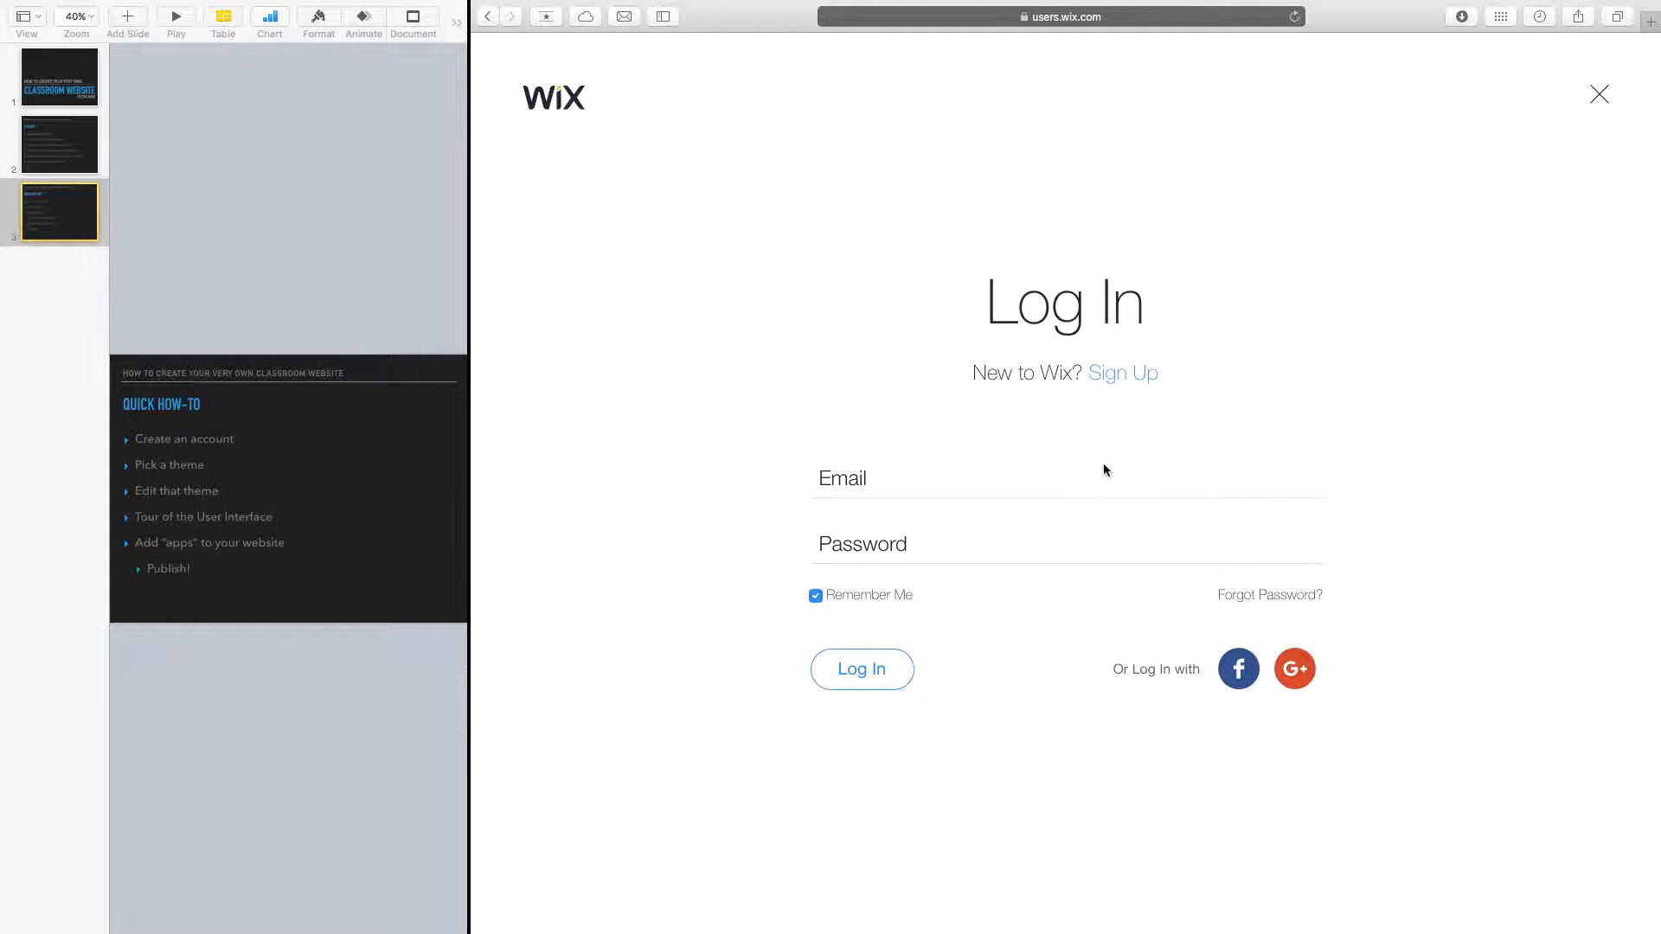
left_click(1125, 377)
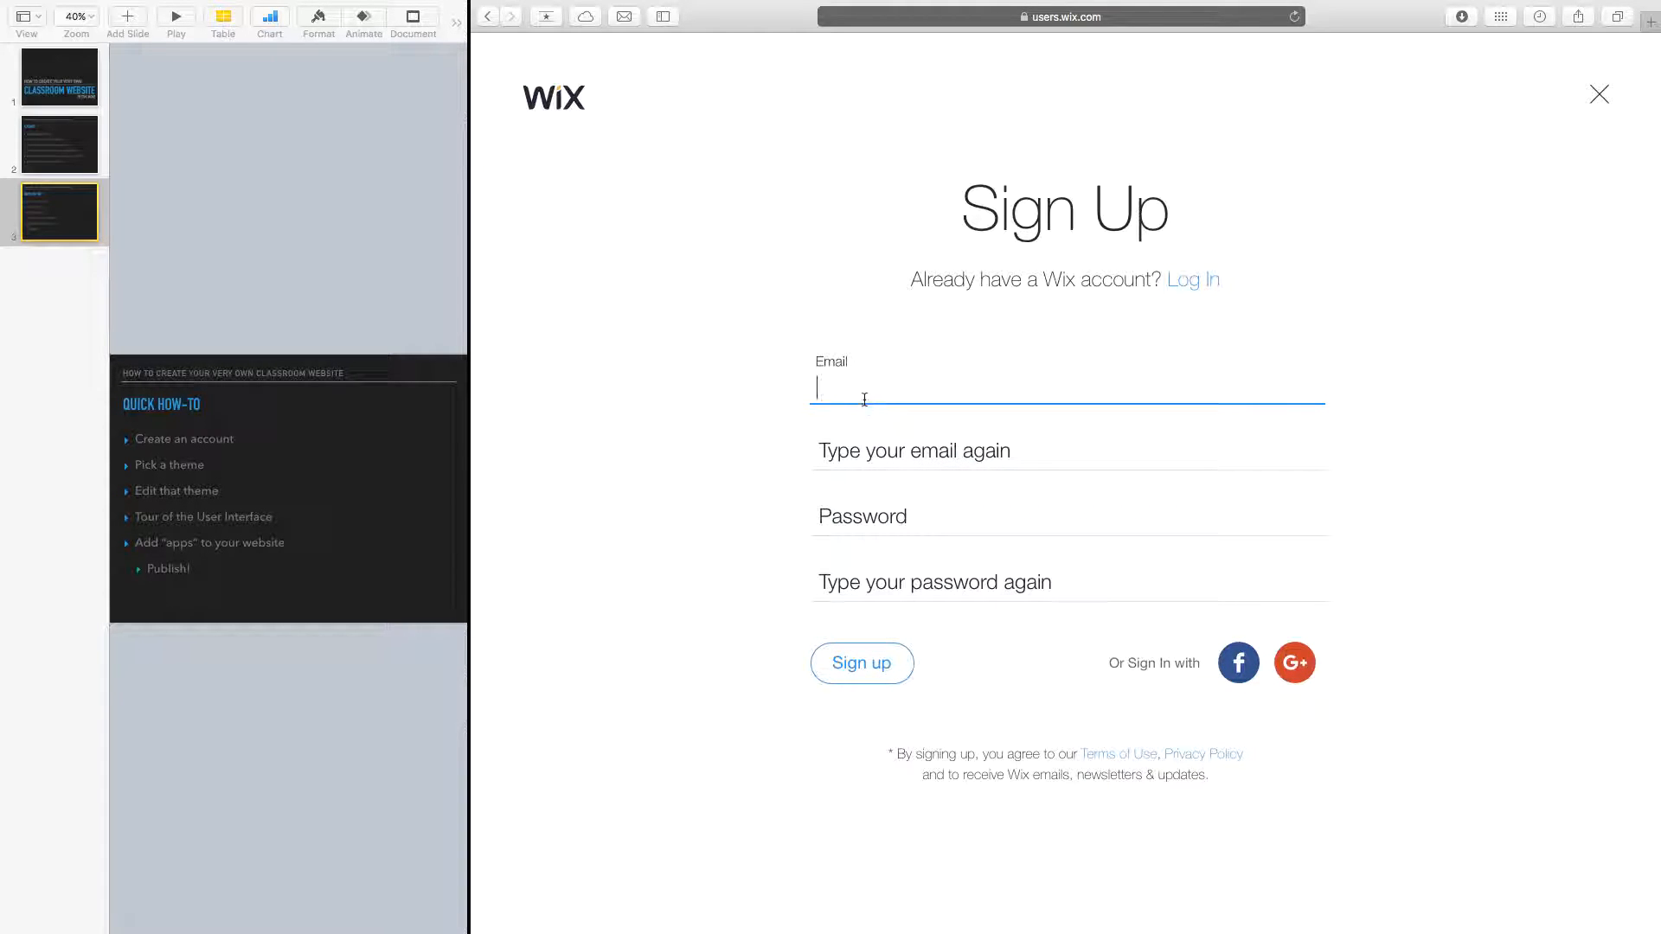
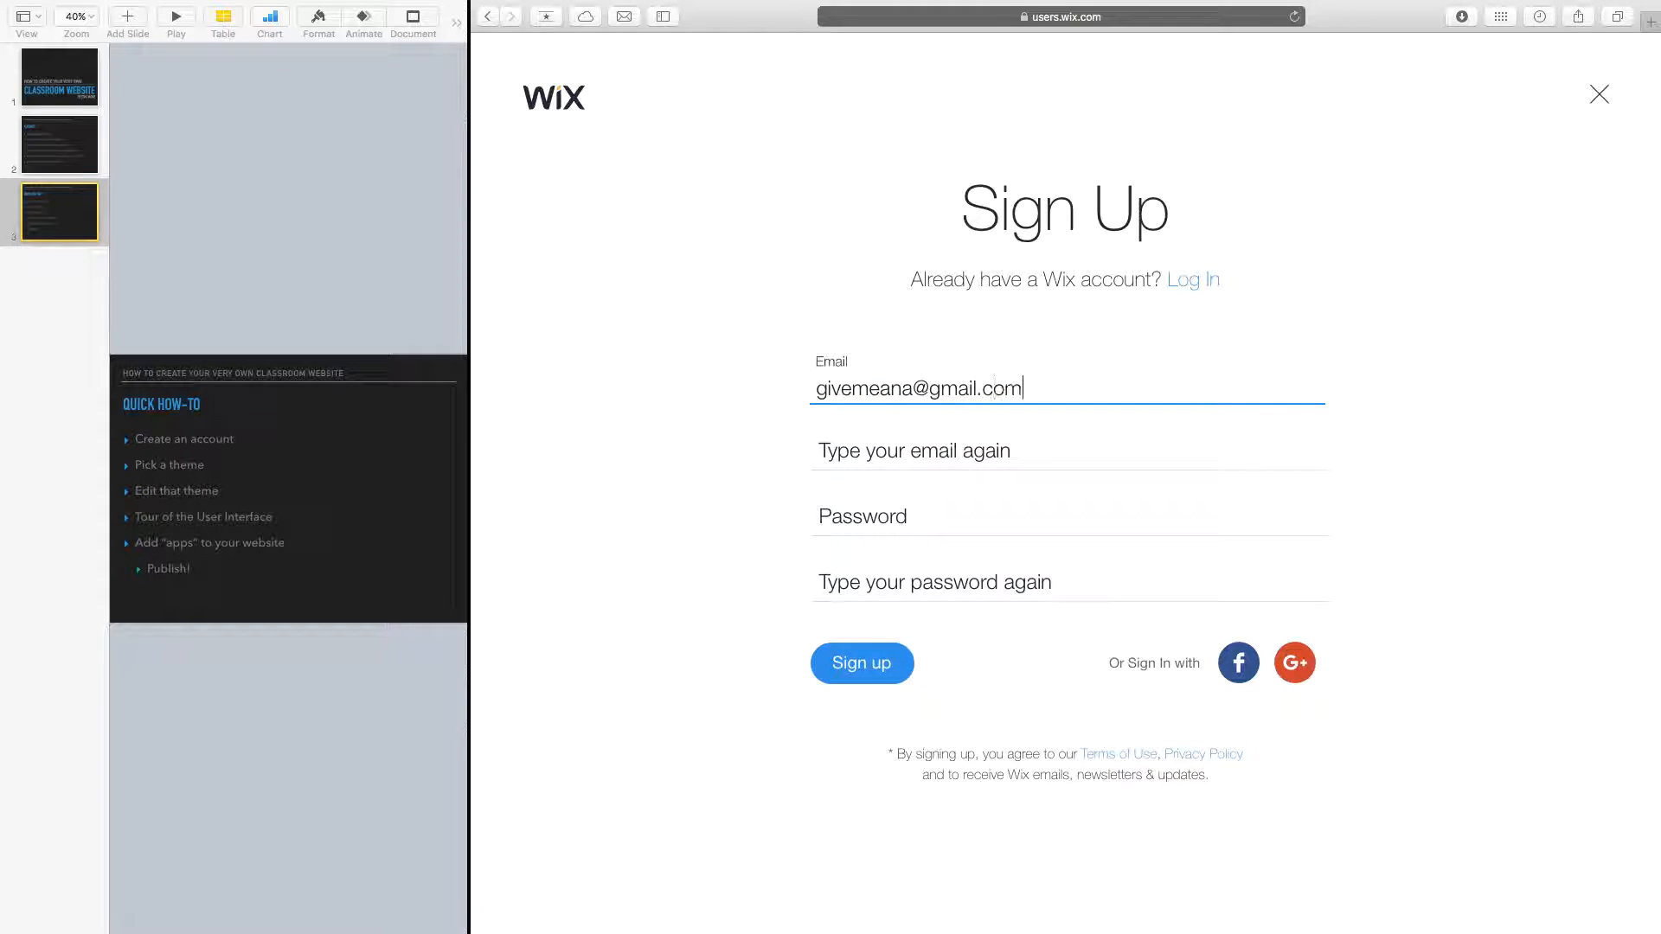
key("Tab")
key("Tab")
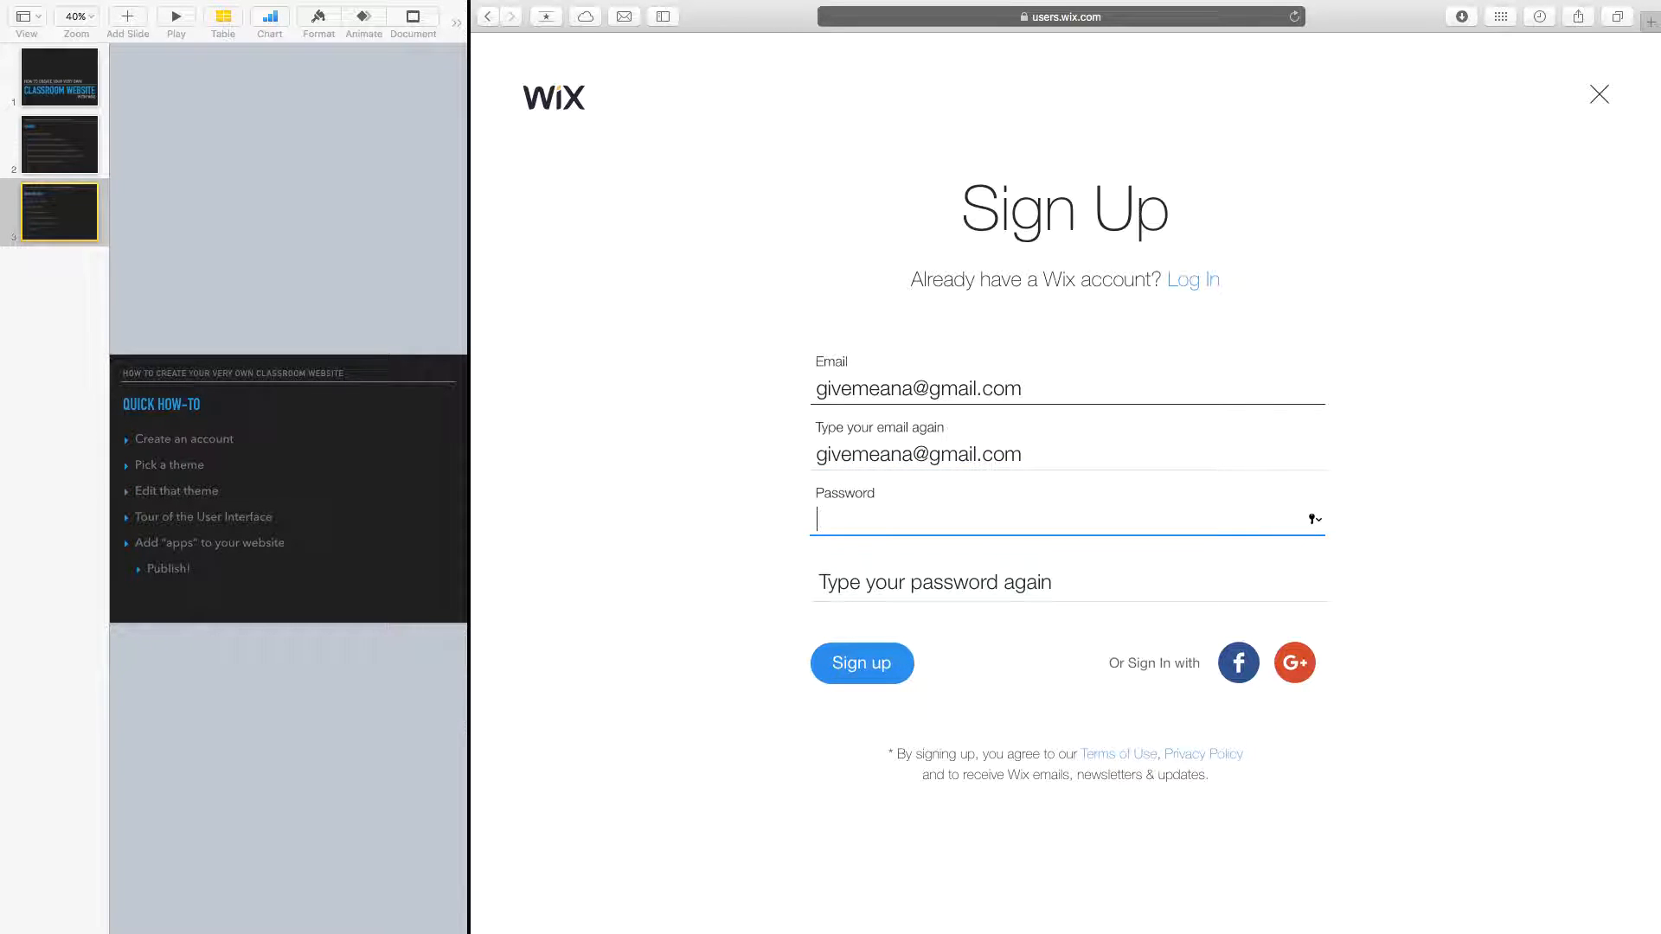
key("Tab")
type("••")
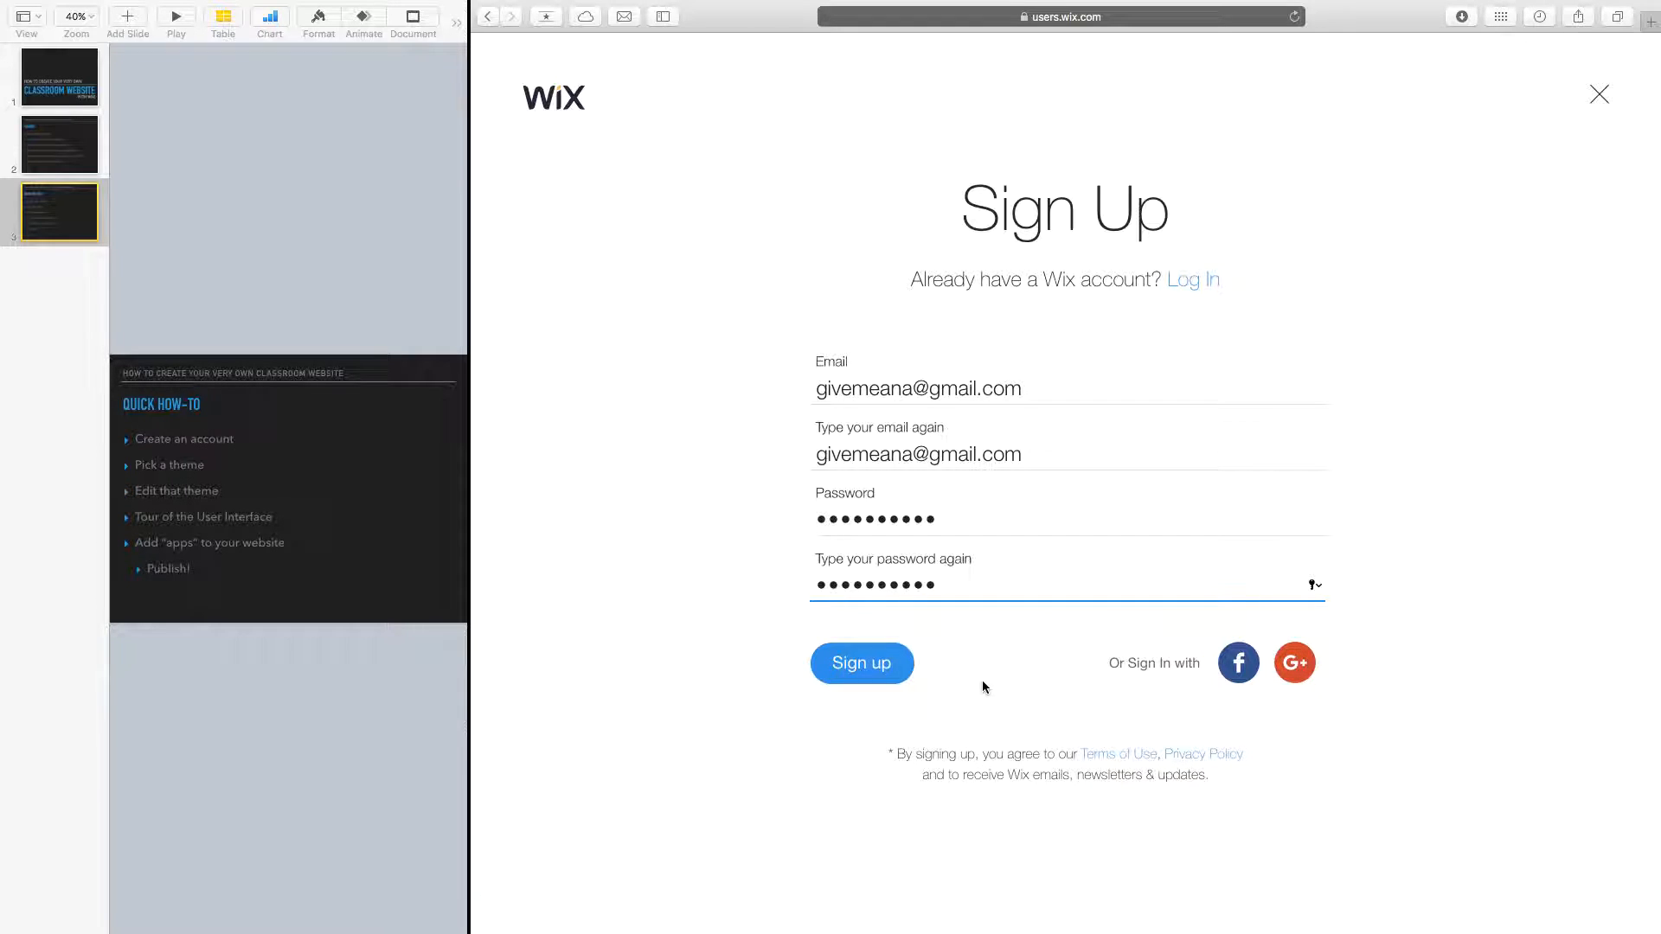
left_click(1191, 279)
left_click(926, 512)
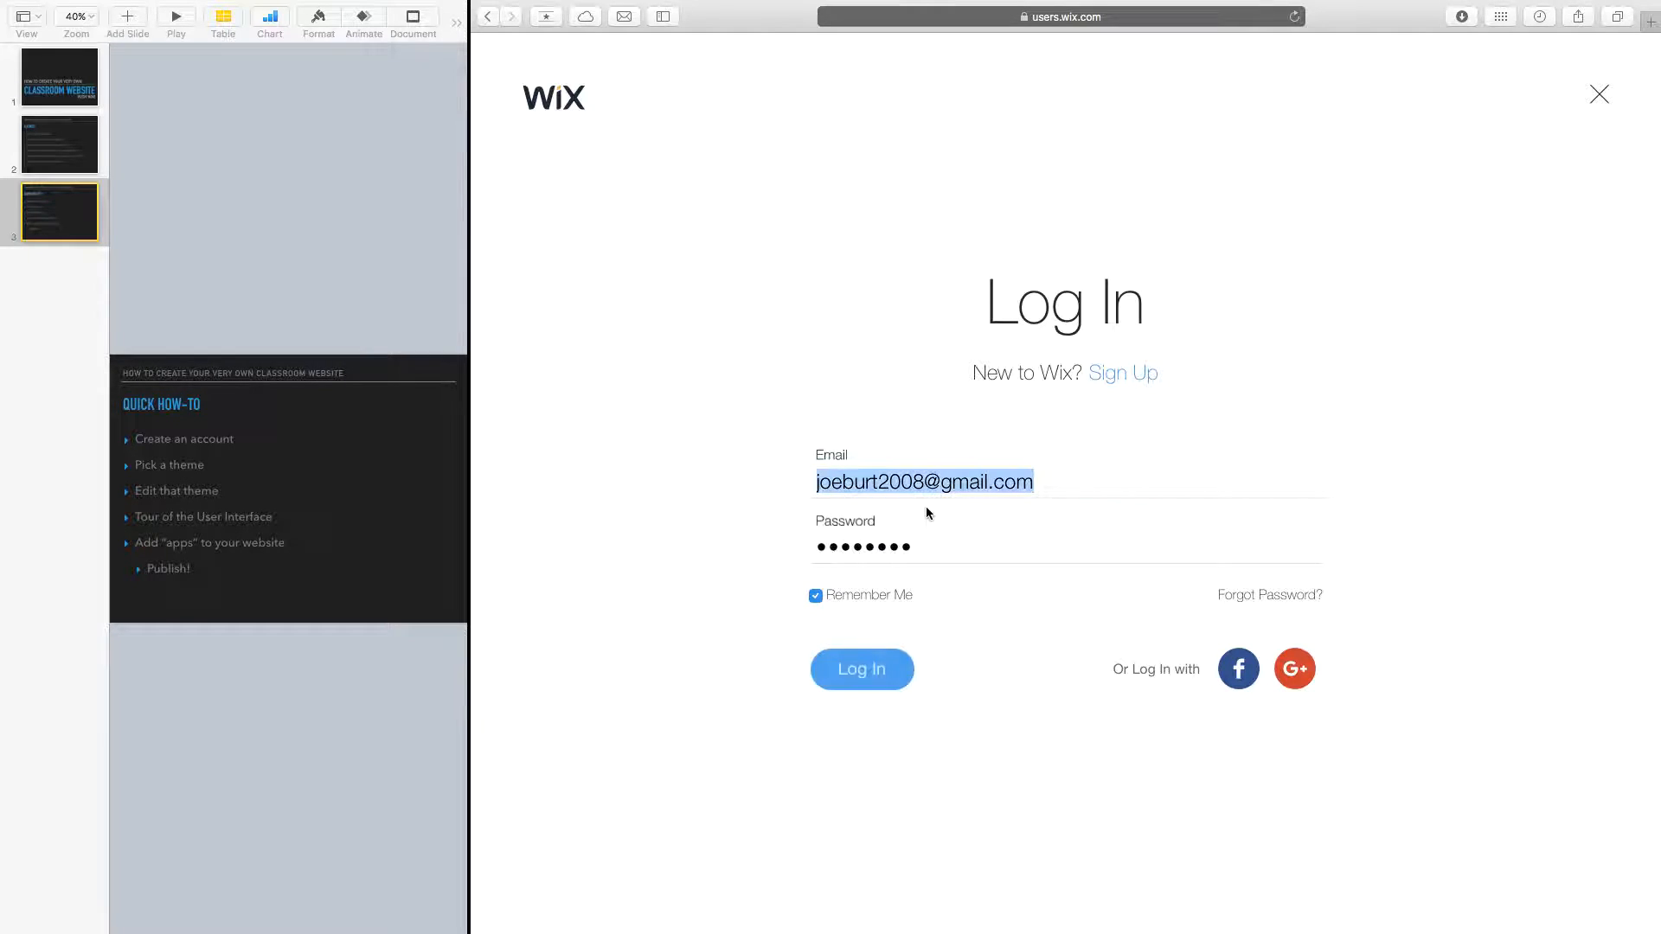
Log in to the Wix account and show the My Sites list of three sites.
left_click(846, 682)
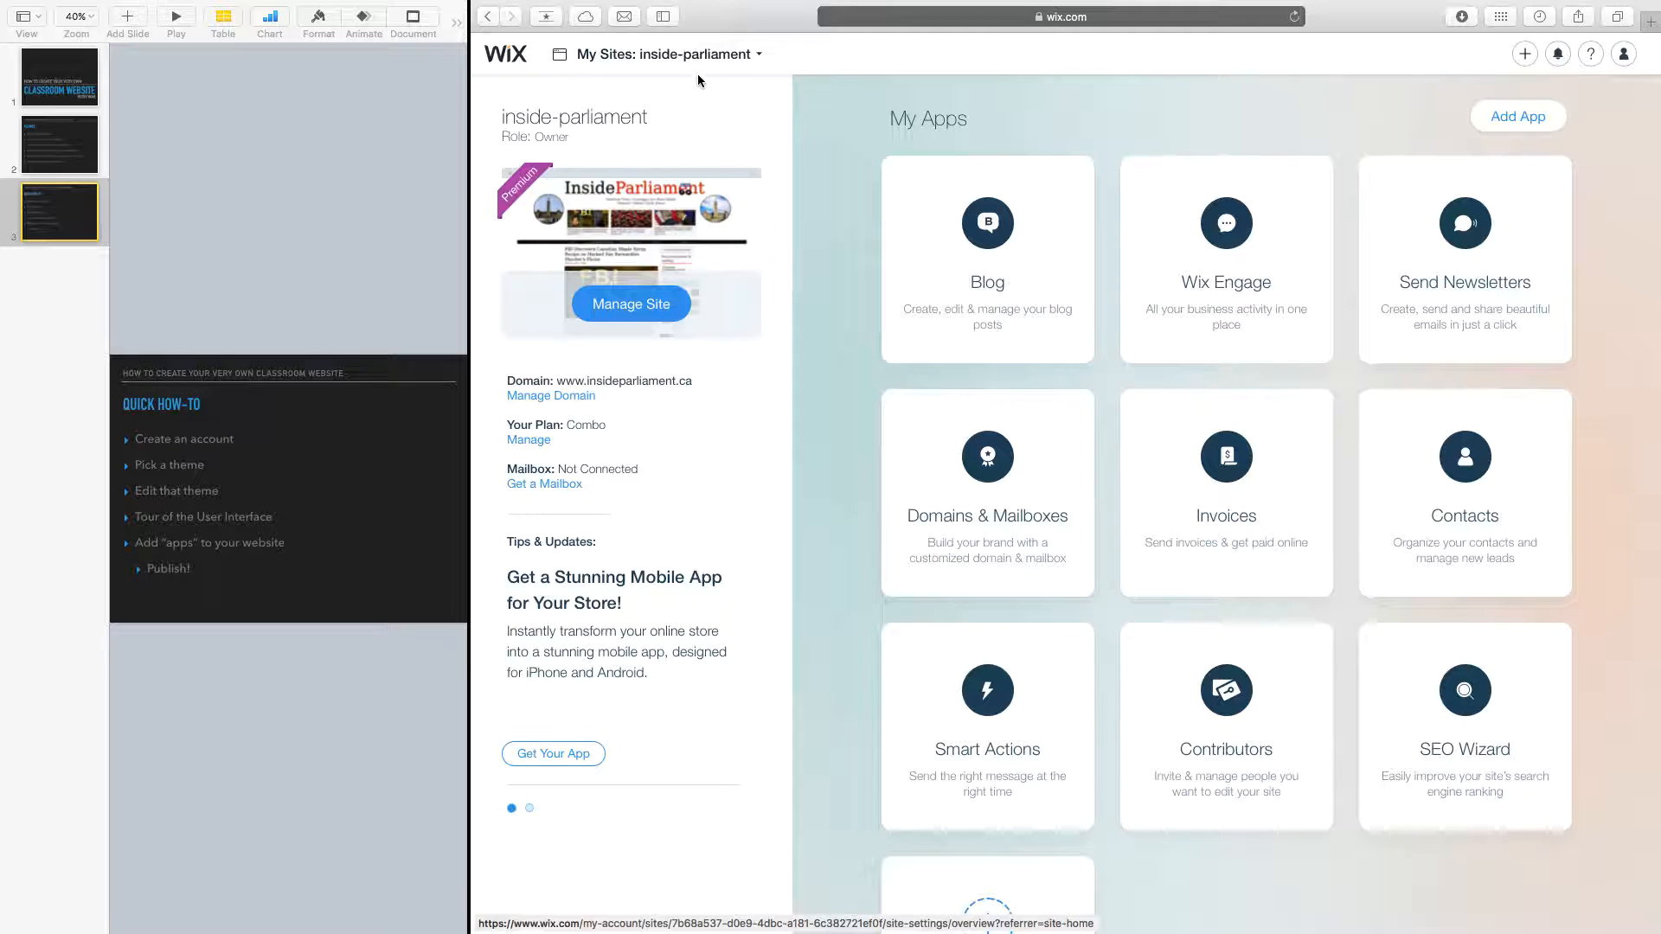
left_click(654, 55)
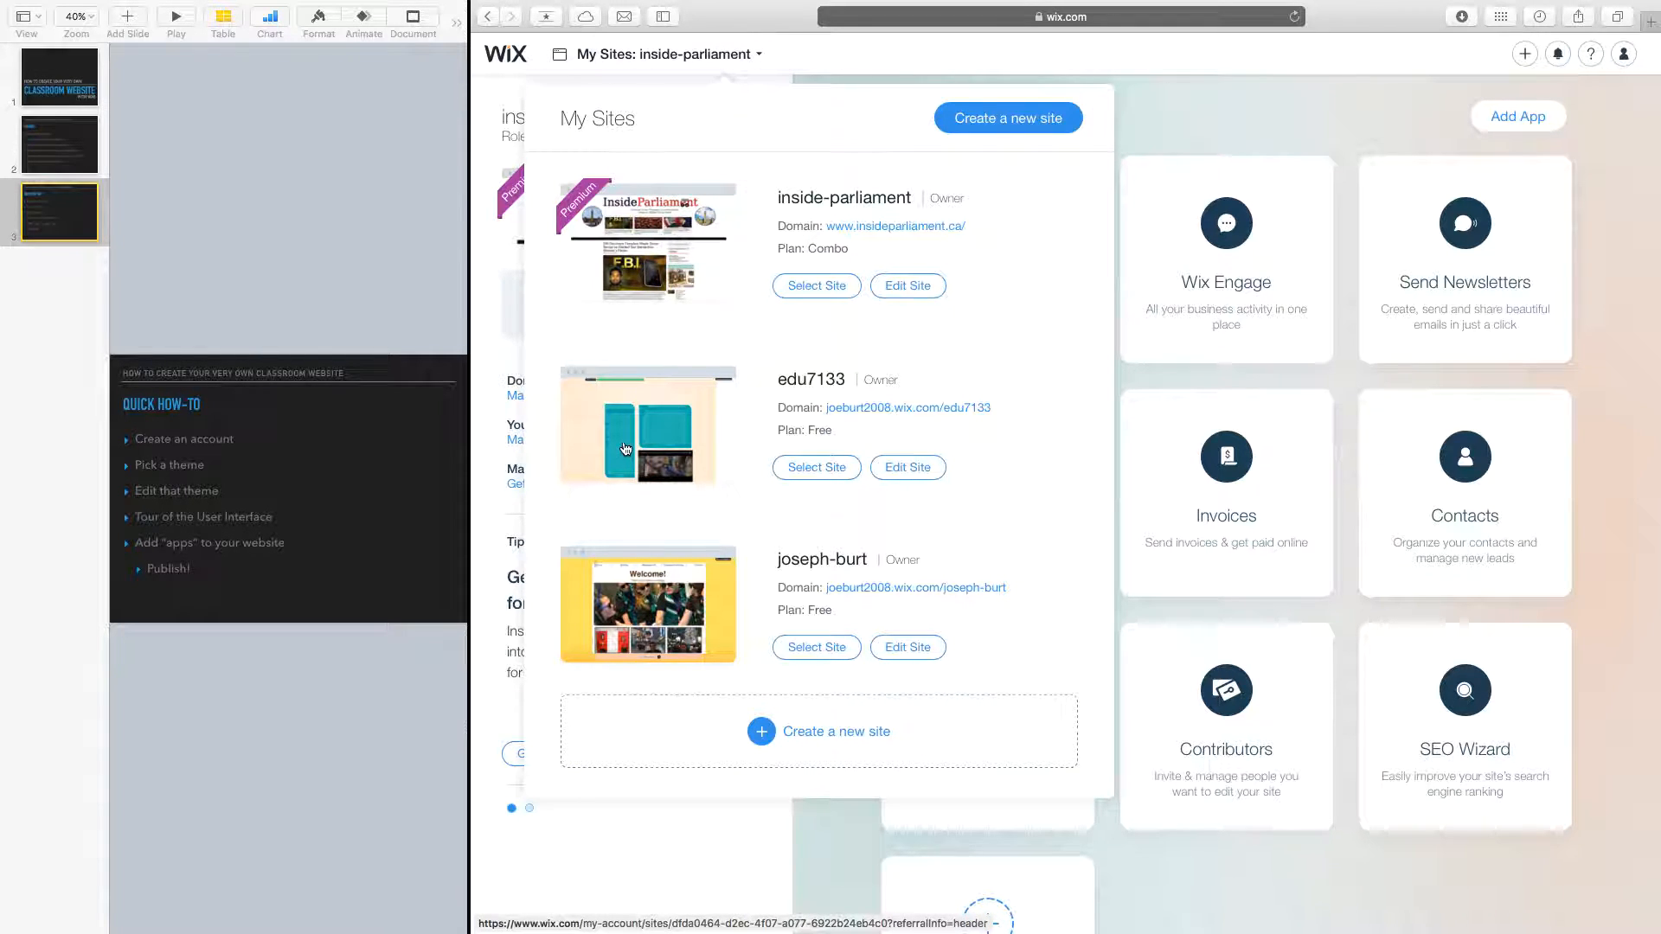
Create a new site and browse the 'Pick the website template you love' gallery.
left_click(685, 745)
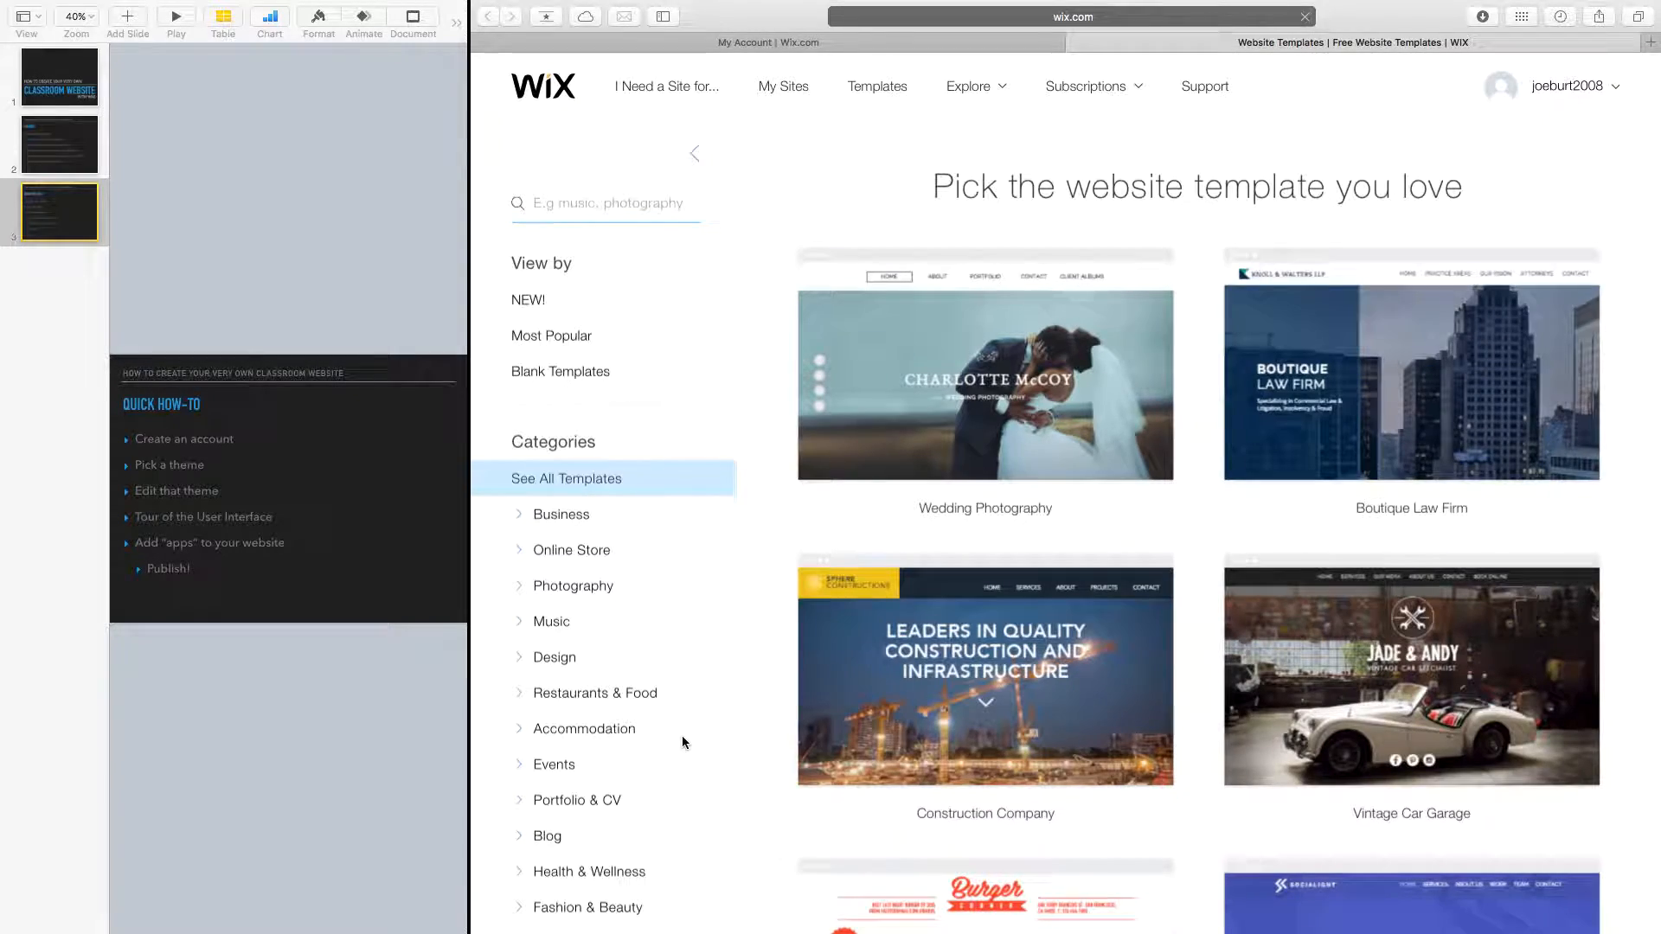
scroll(797, 472, "down", 5)
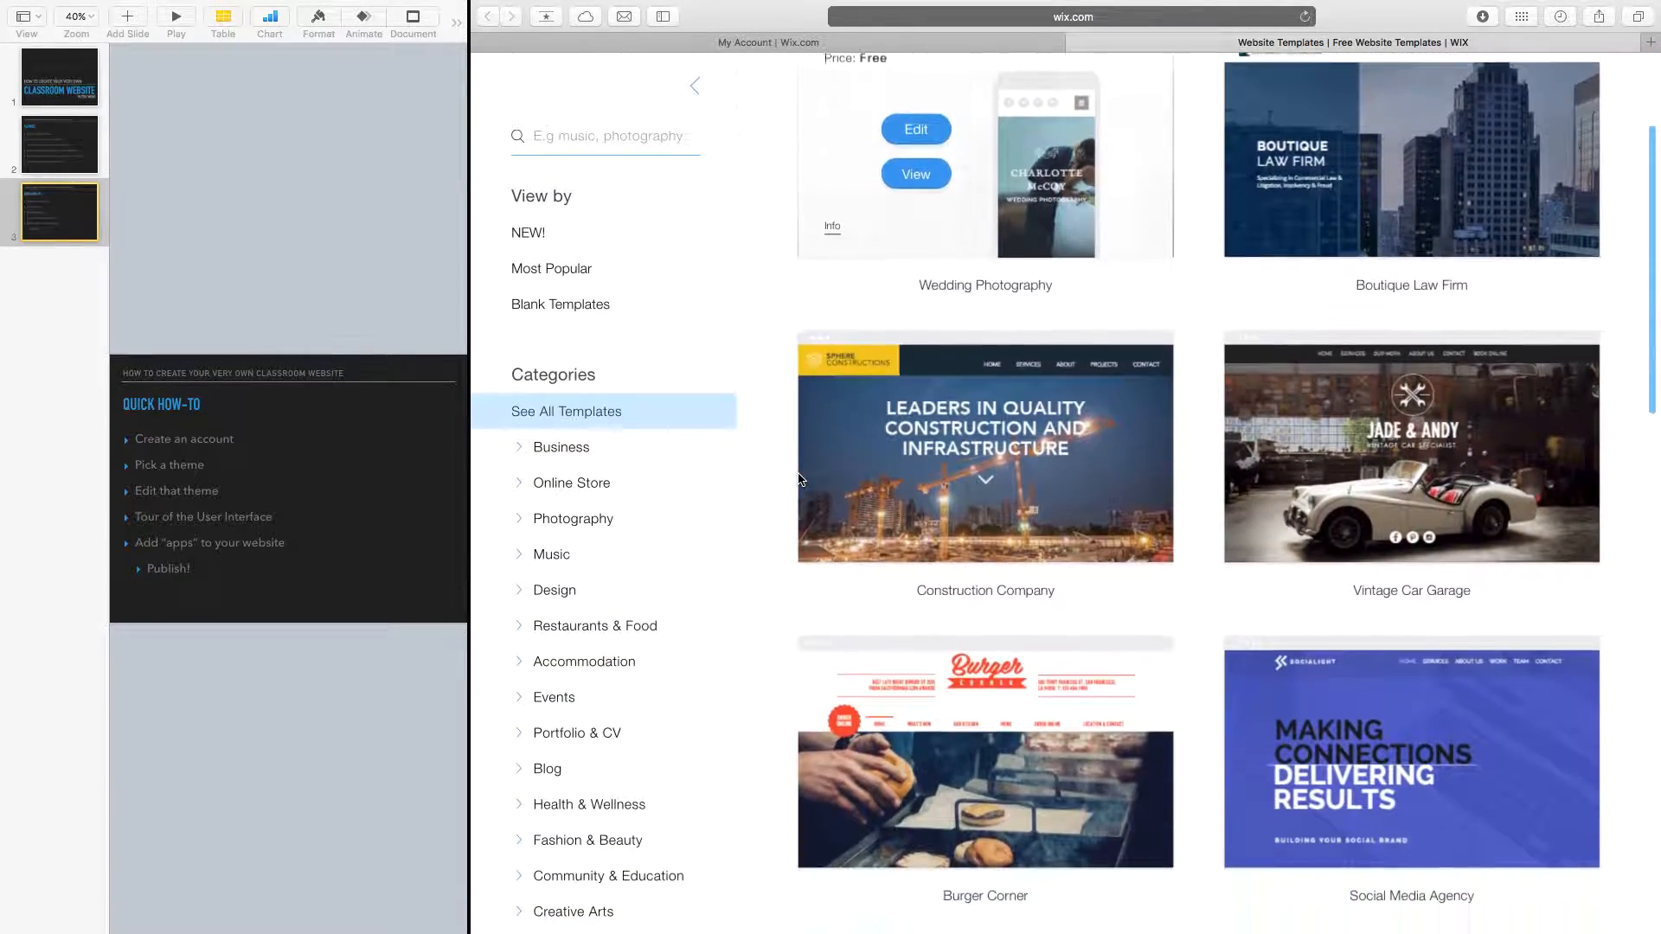
scroll(798, 478, "down", 6)
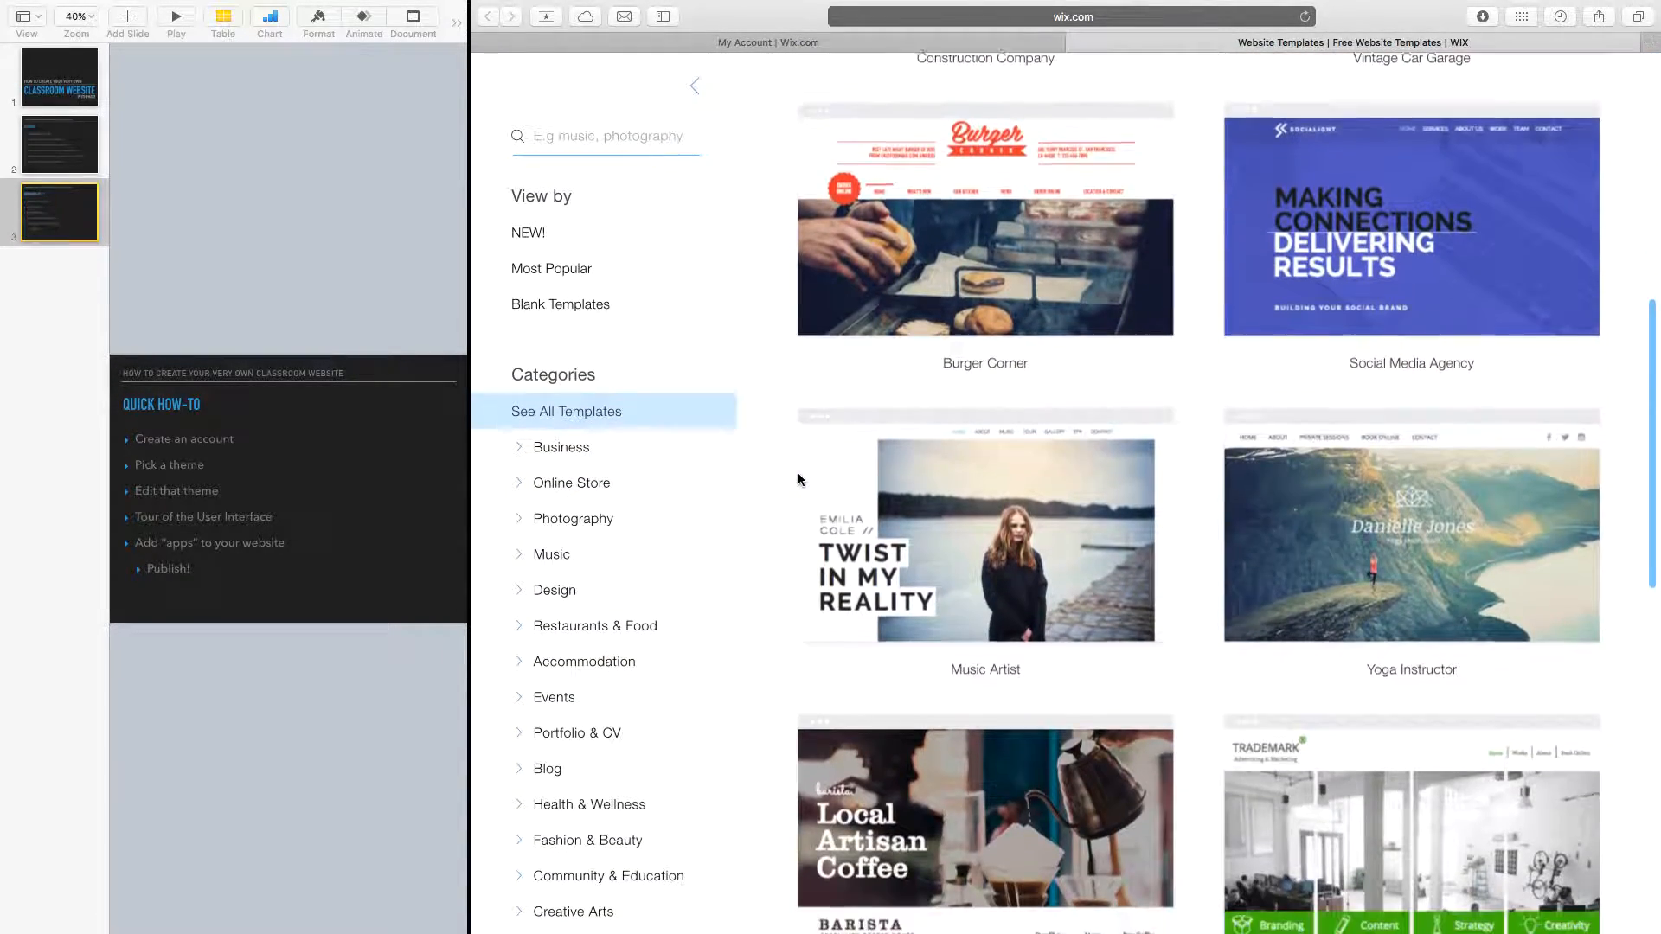
scroll(798, 478, "down", 5)
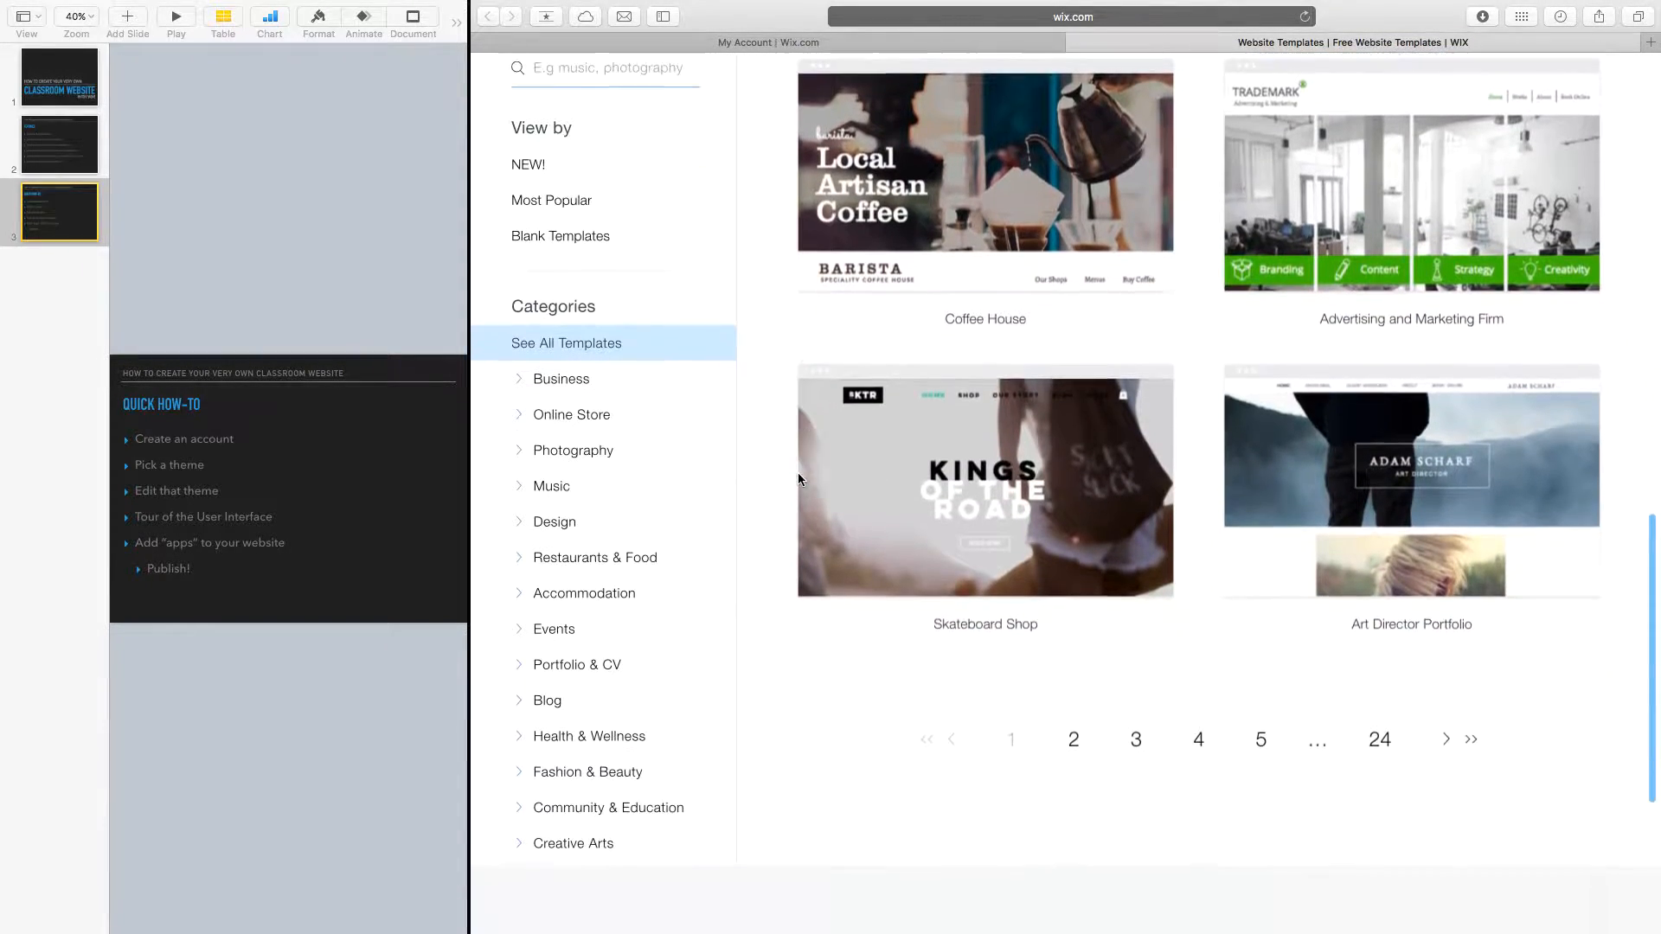
scroll(798, 472, "up", 3)
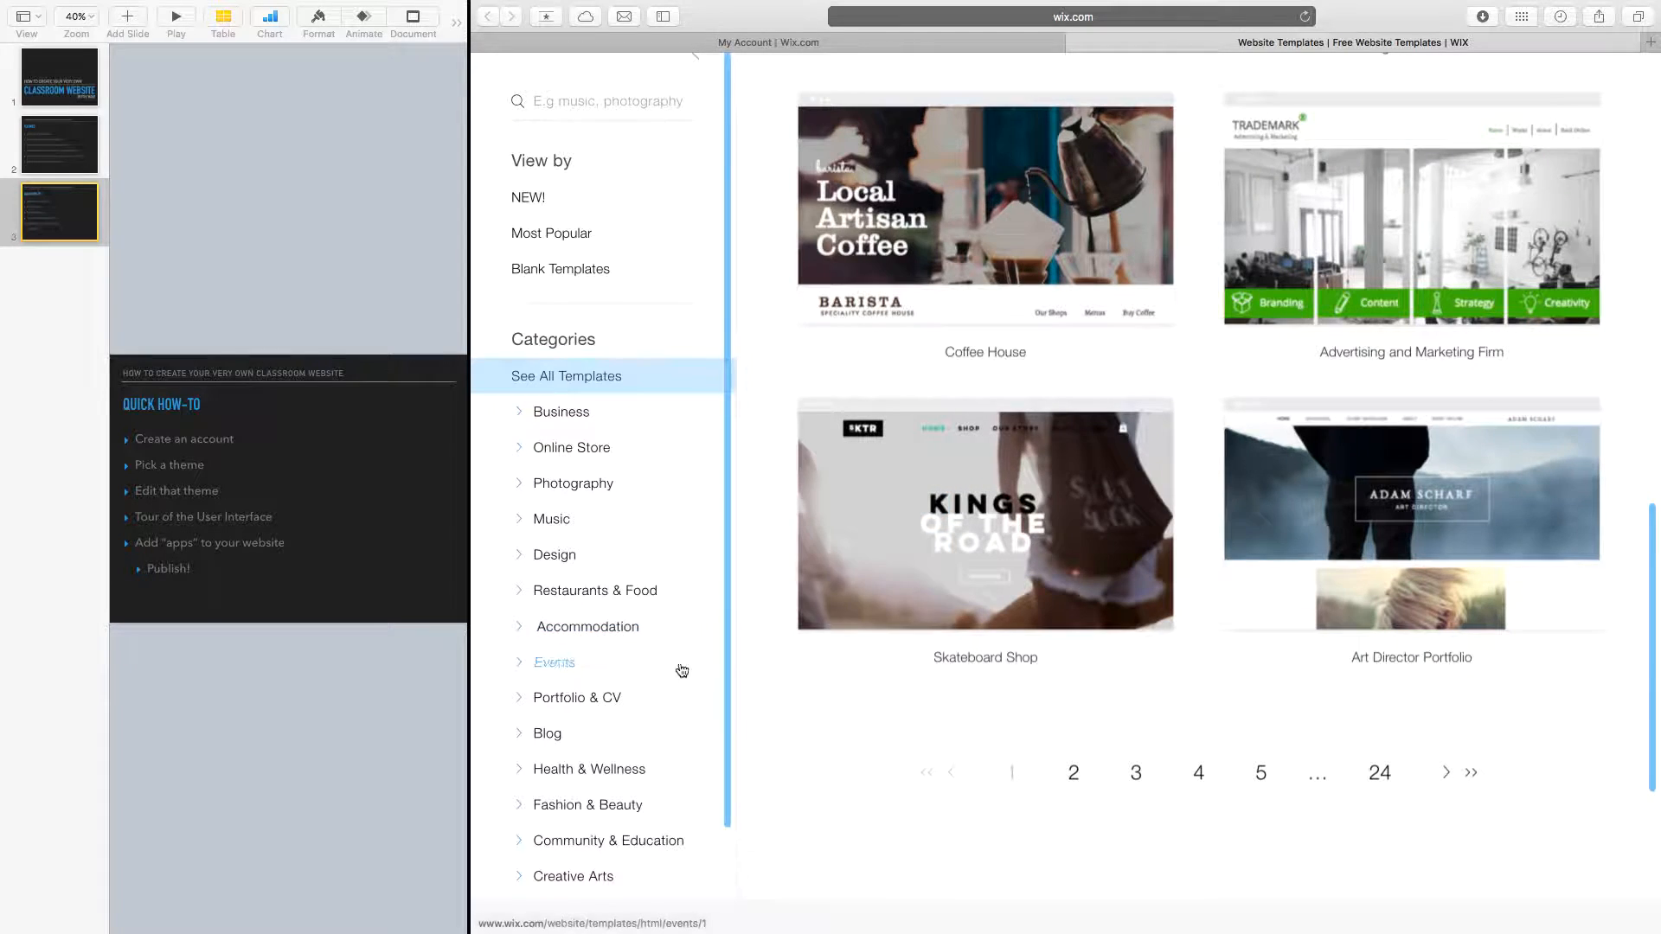
Filter to Community & Education and open the After School Program template for editing.
left_click(630, 853)
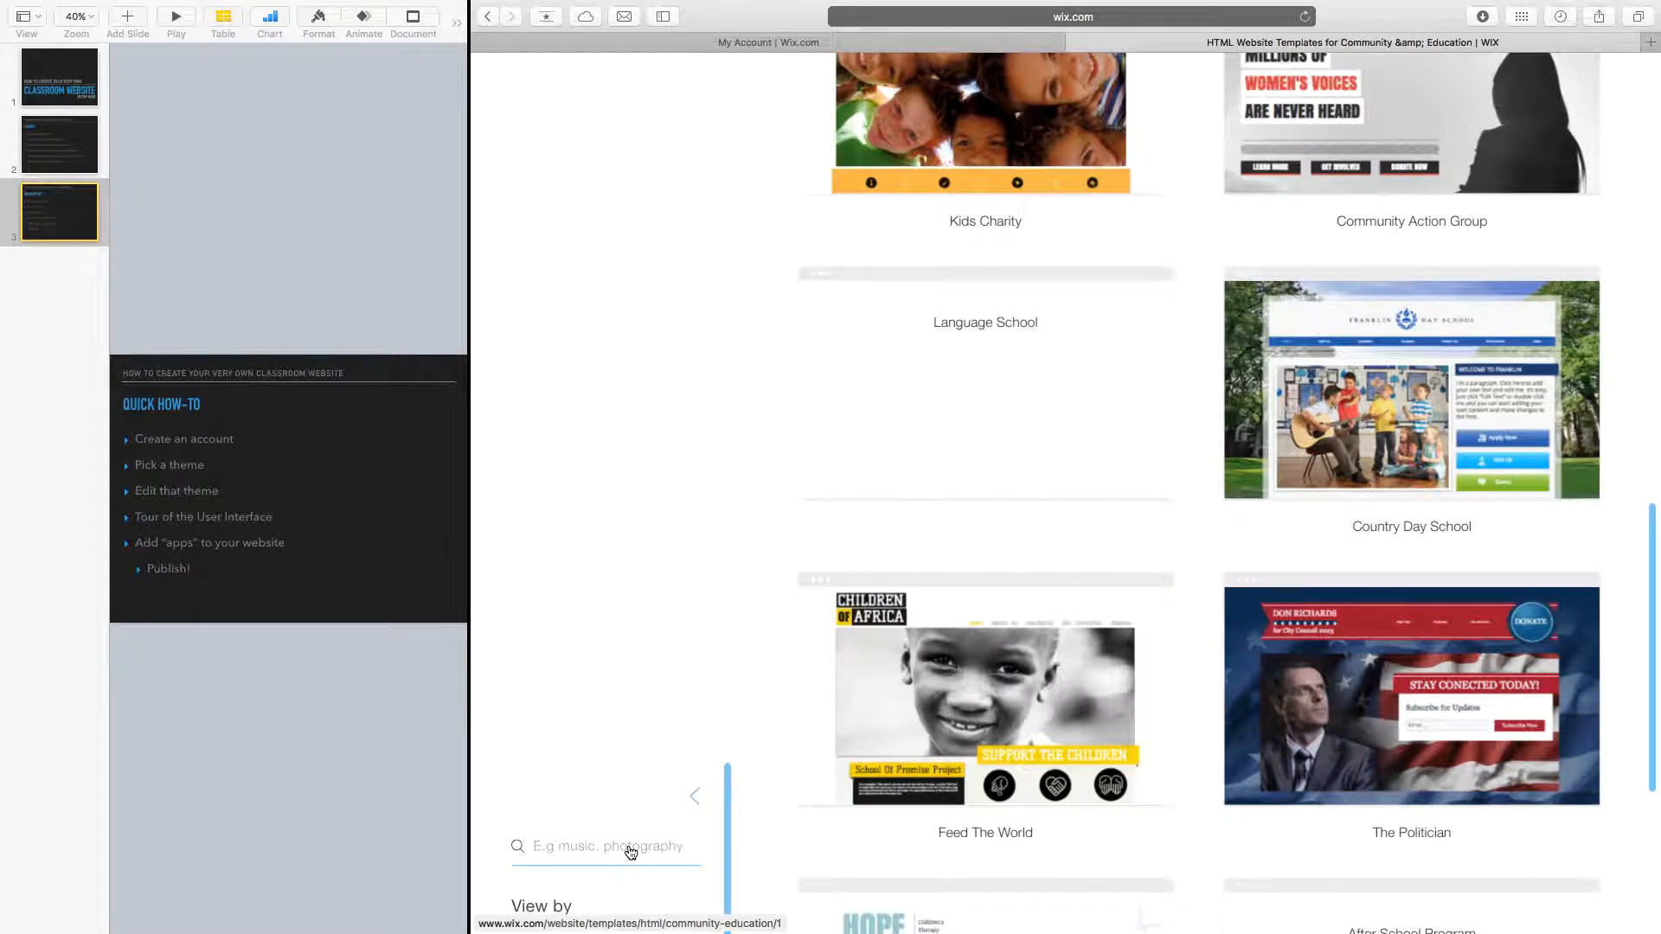
scroll(897, 485, "down", 2)
scroll(897, 490, "down", 6)
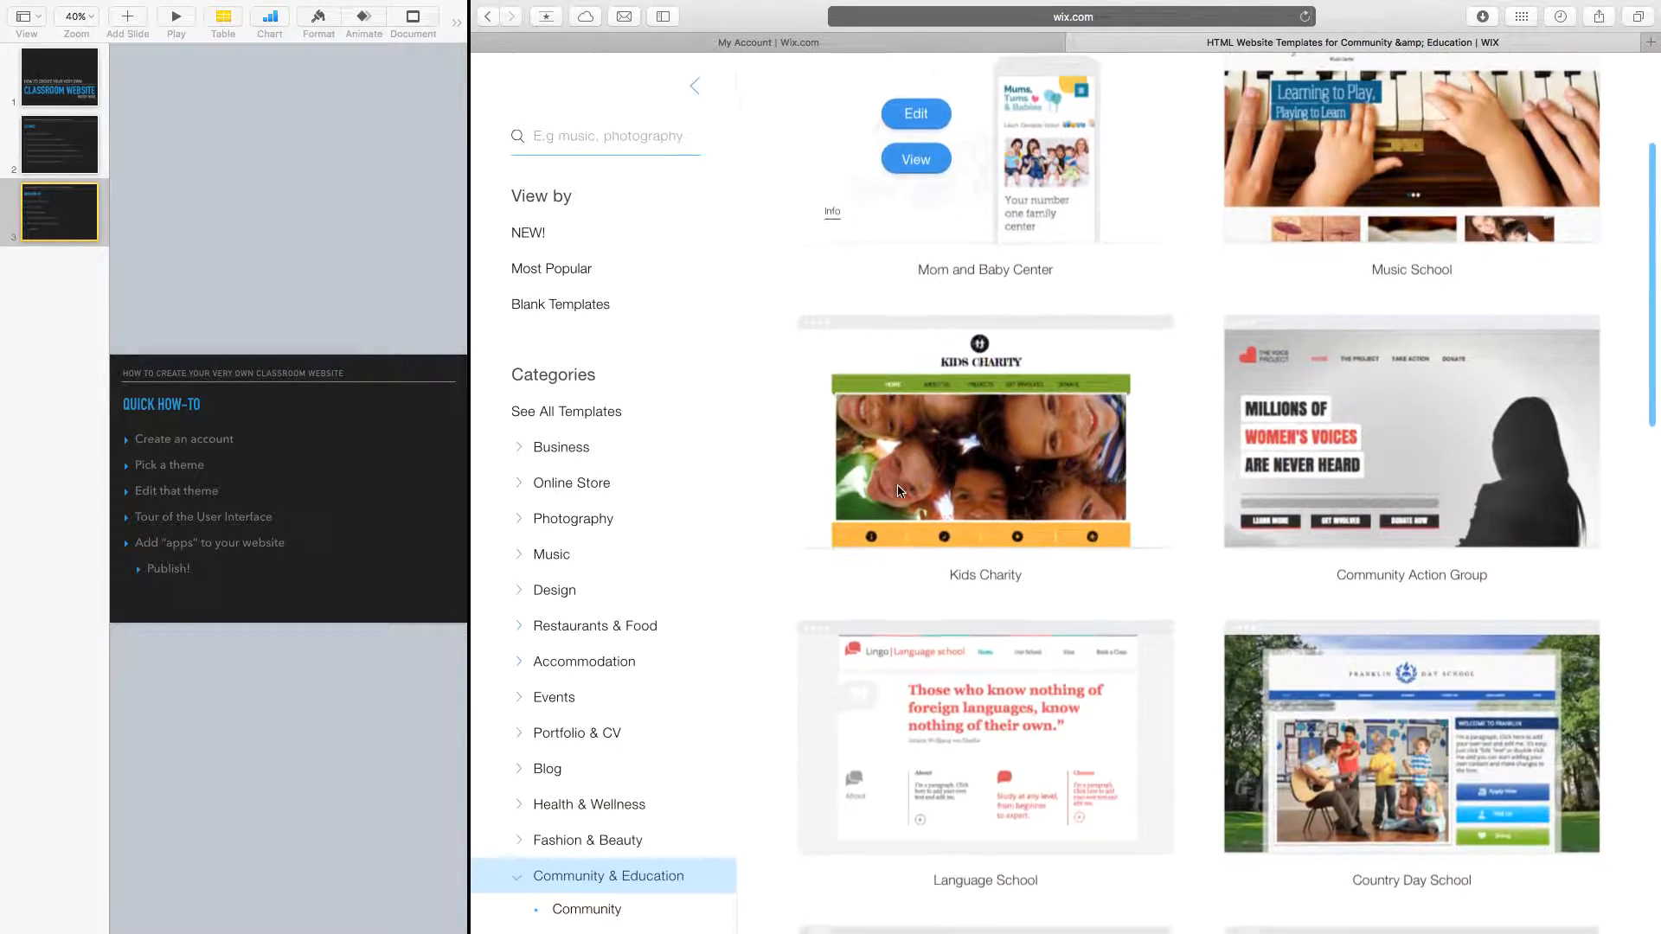
scroll(899, 468, "down", 4)
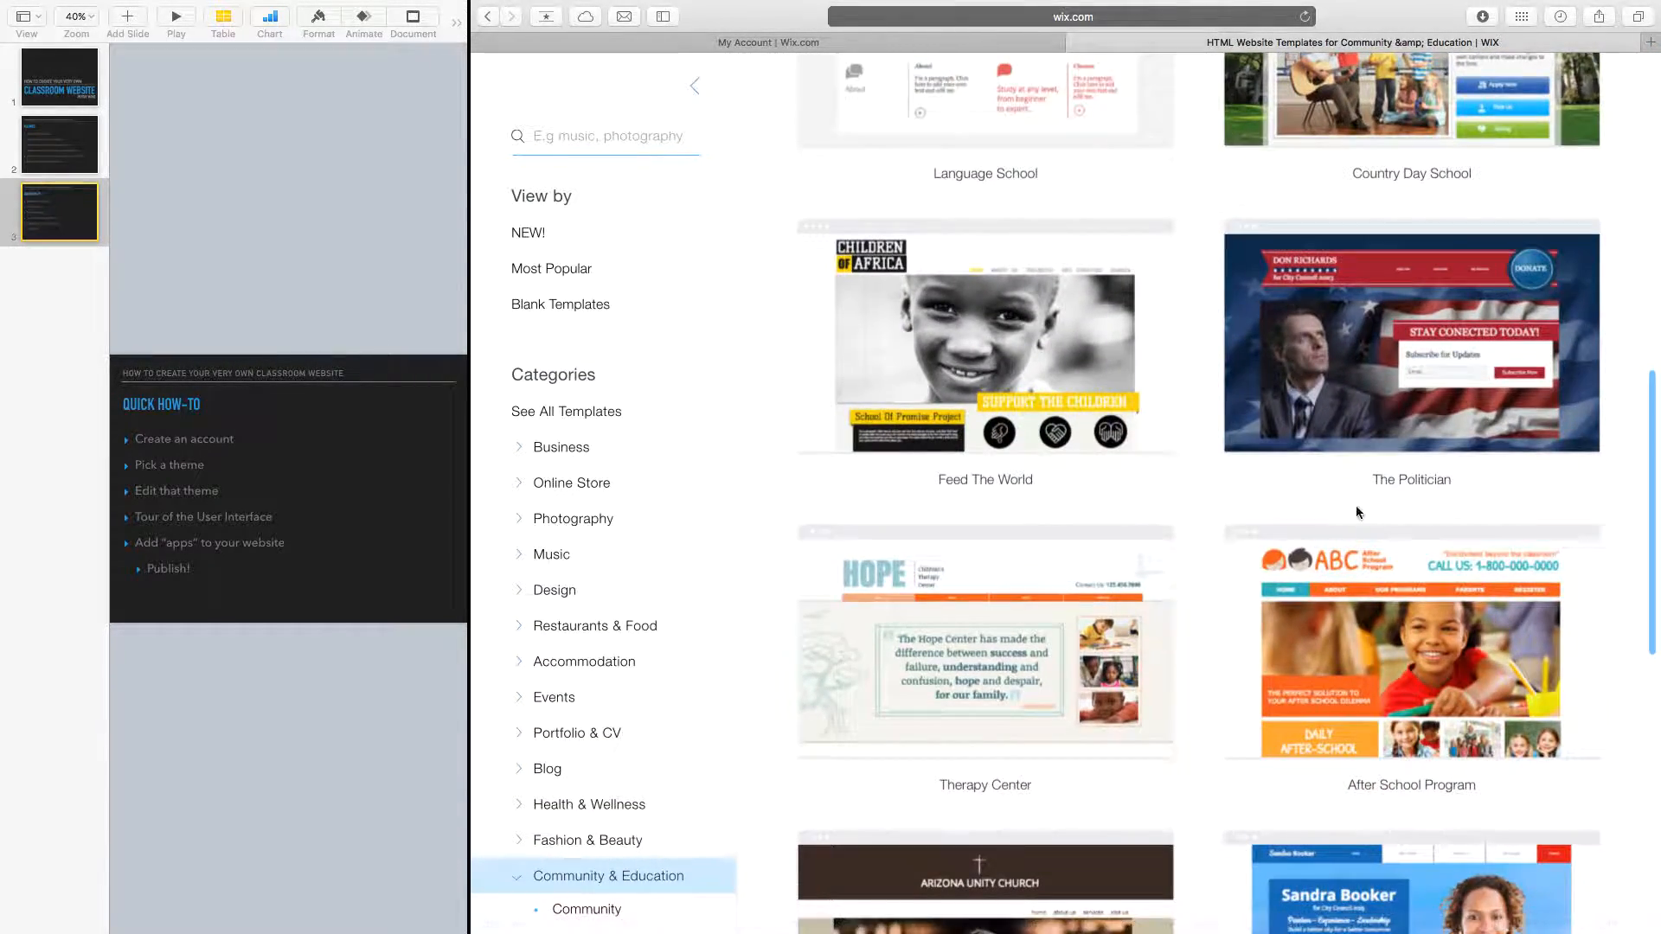
mouse_move(1471, 657)
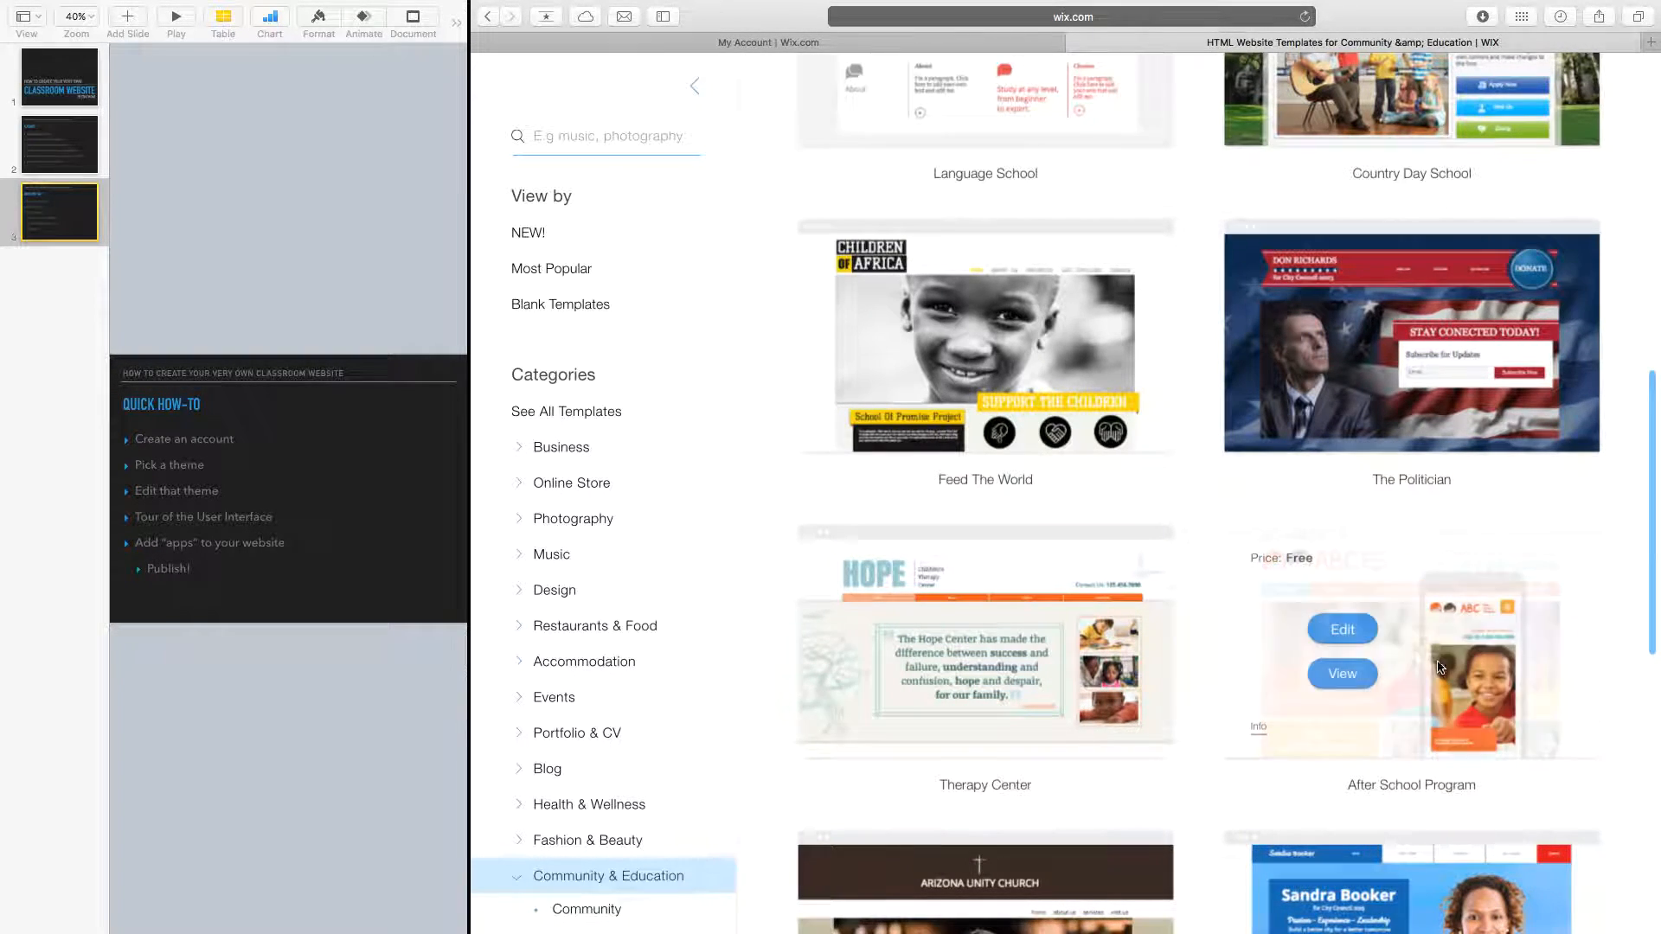
left_click(1343, 629)
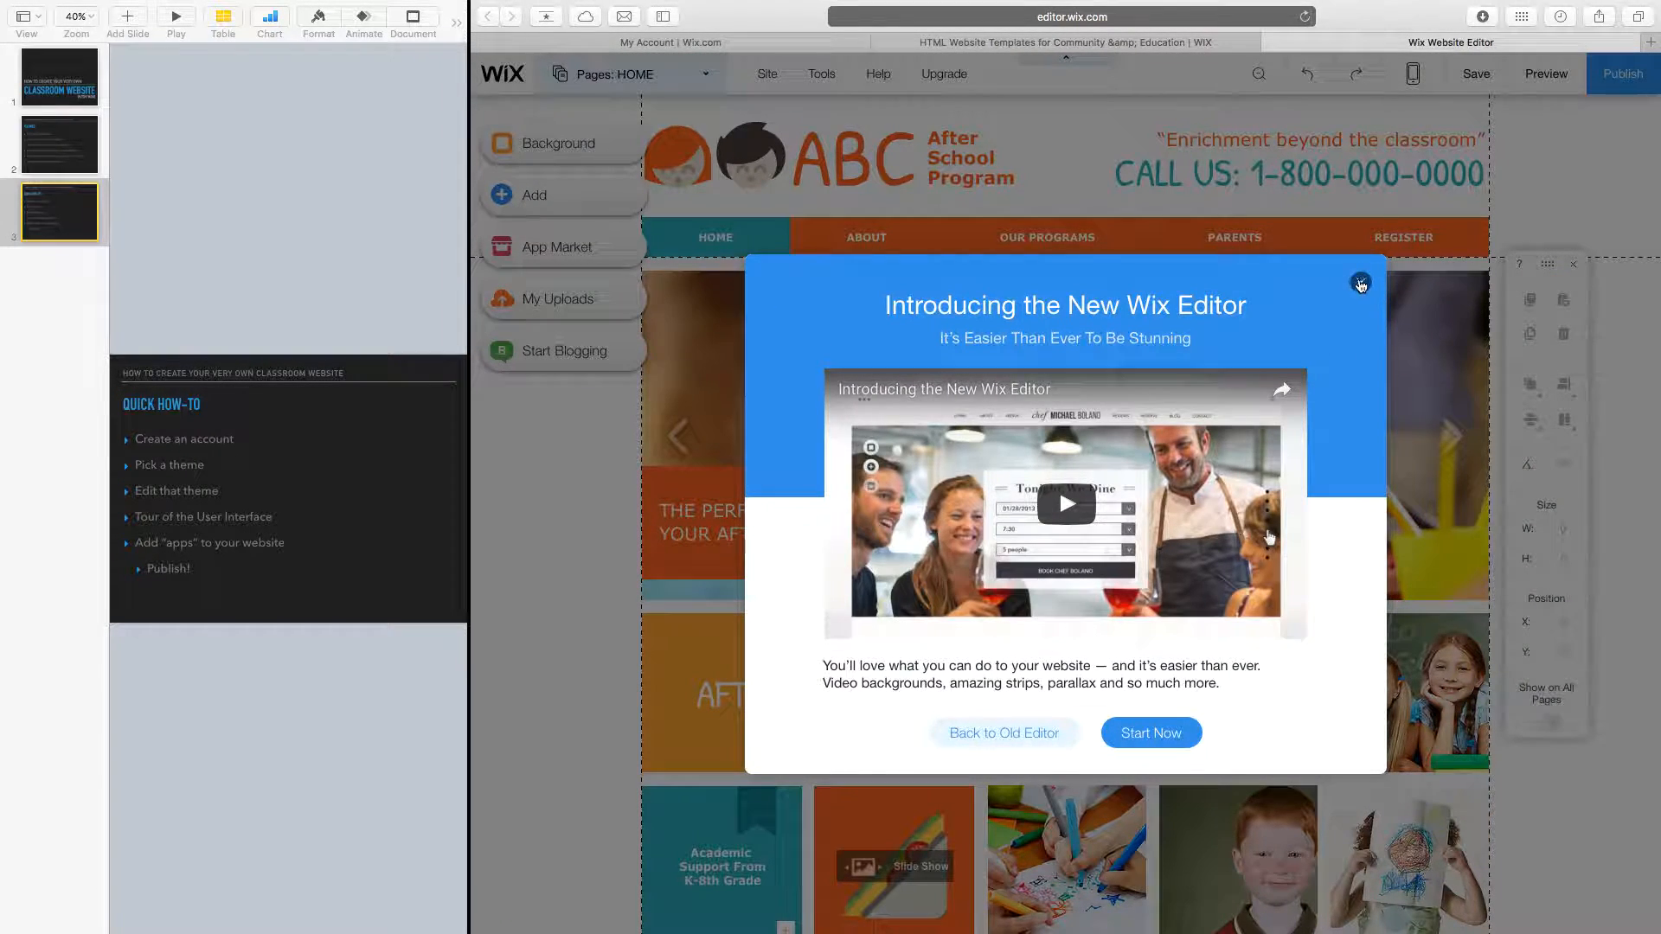
Delete the slideshow, place the photo gallery beside the orange banner, and nudge the care text lower.
left_click(1360, 282)
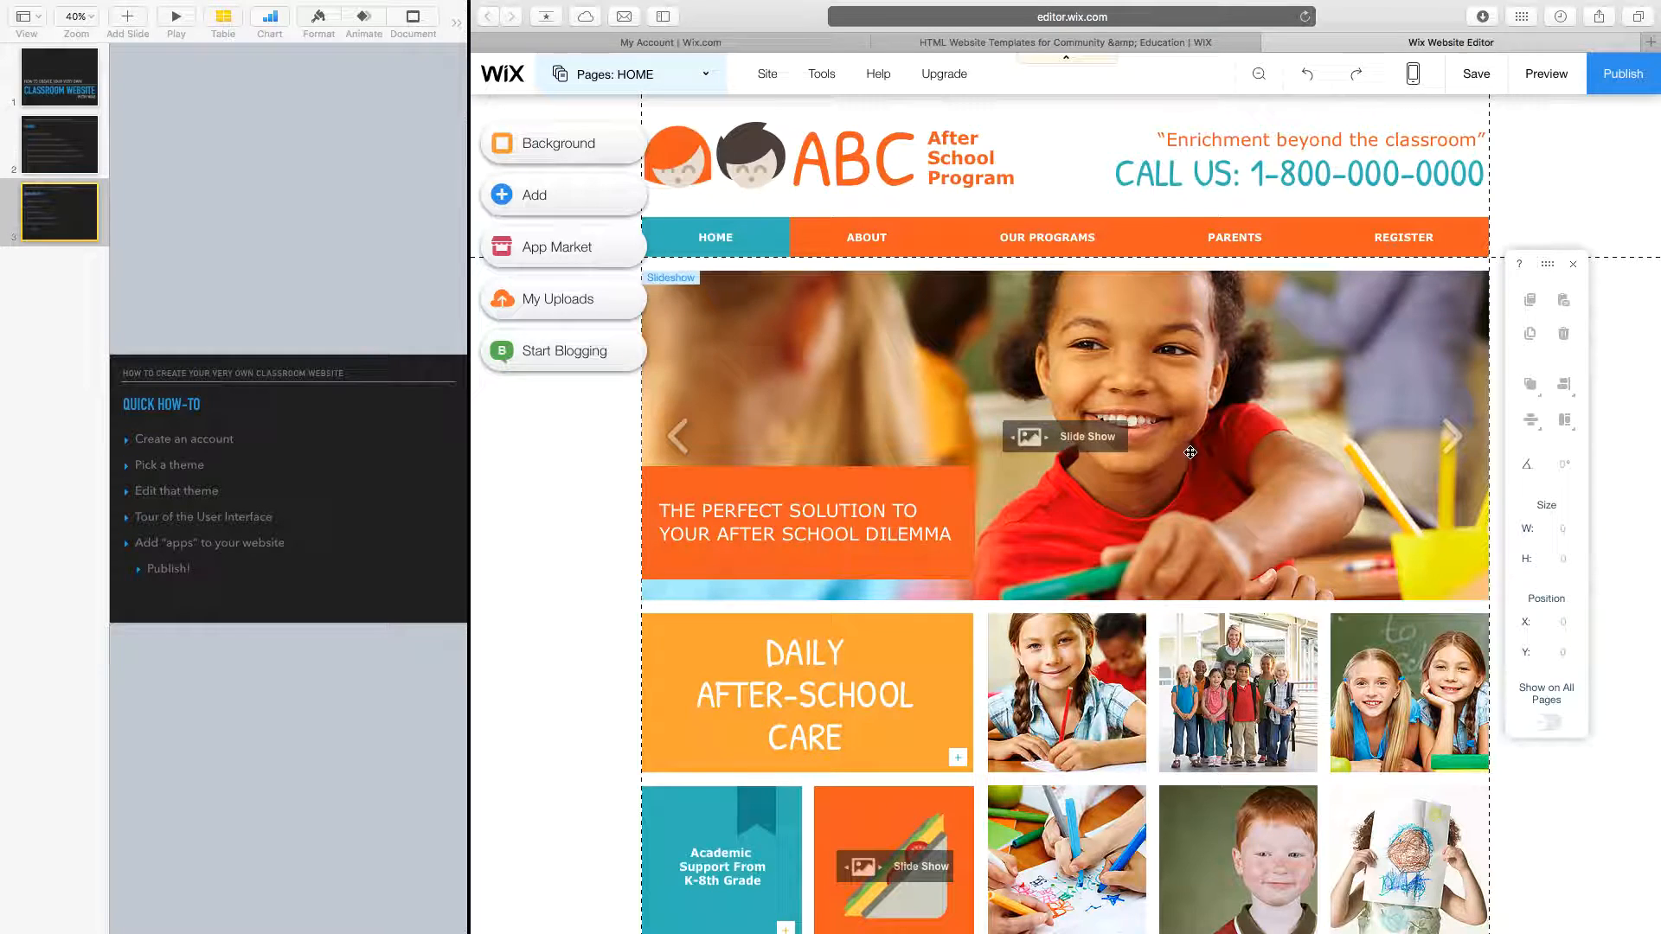
left_click(860, 396)
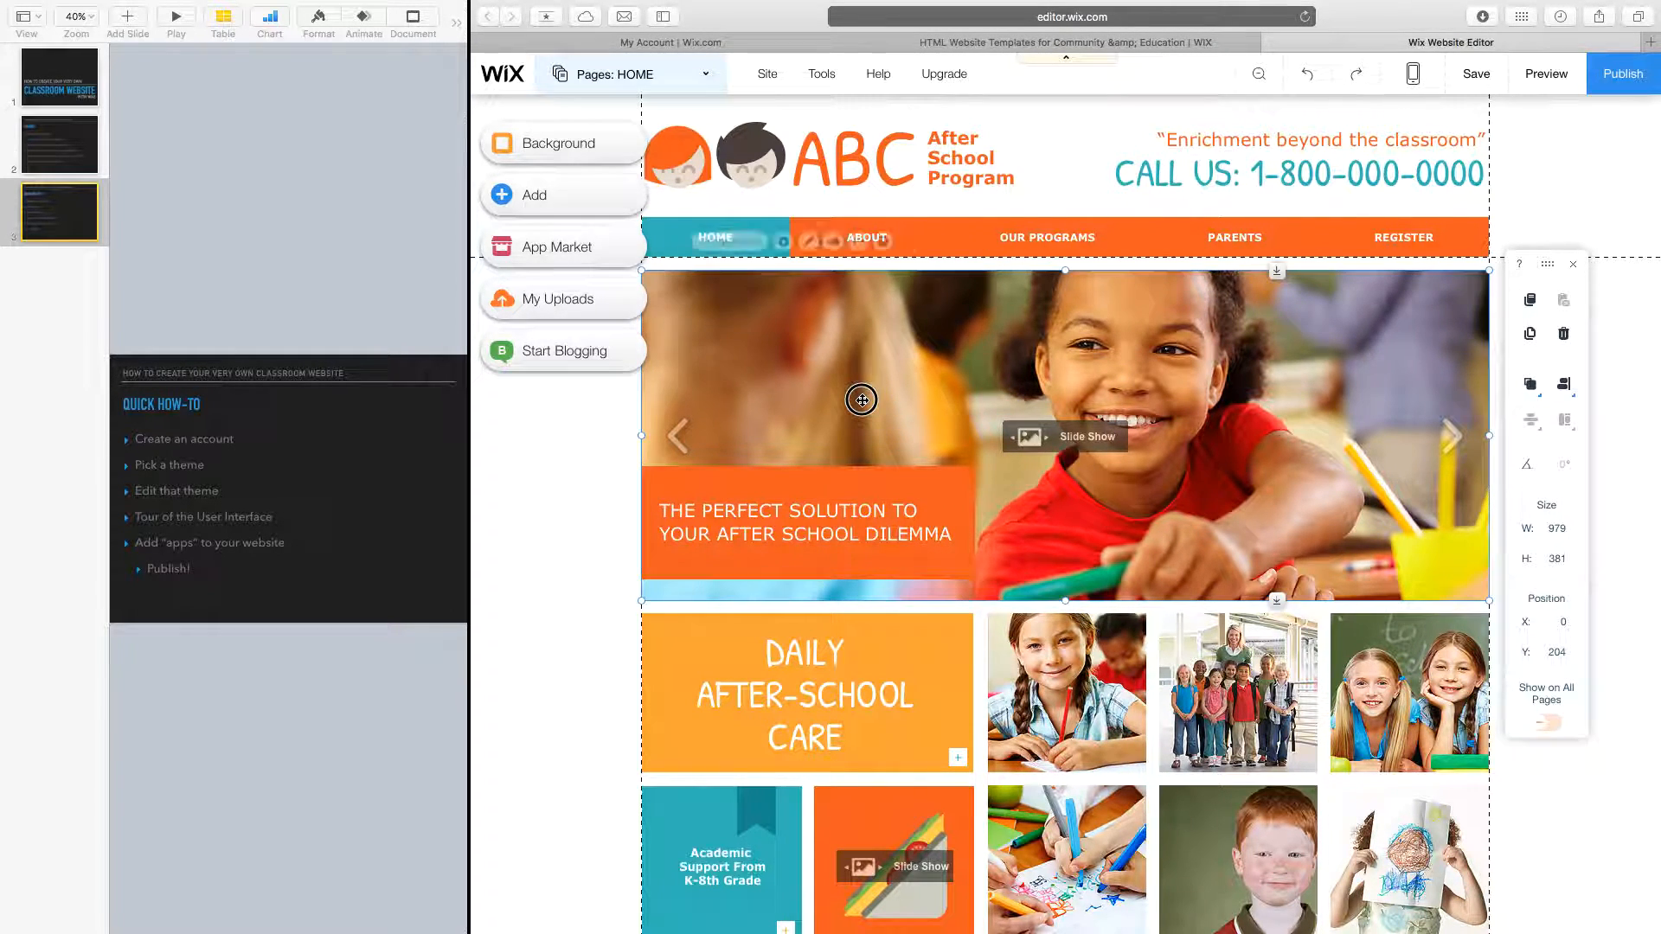
mouse_move(903, 406)
left_mouse_down()
mouse_move(1024, 508)
mouse_move(1216, 593)
mouse_move(1075, 382)
mouse_move(849, 386)
mouse_move(890, 386)
mouse_move(873, 400)
left_mouse_up()
key("Delete")
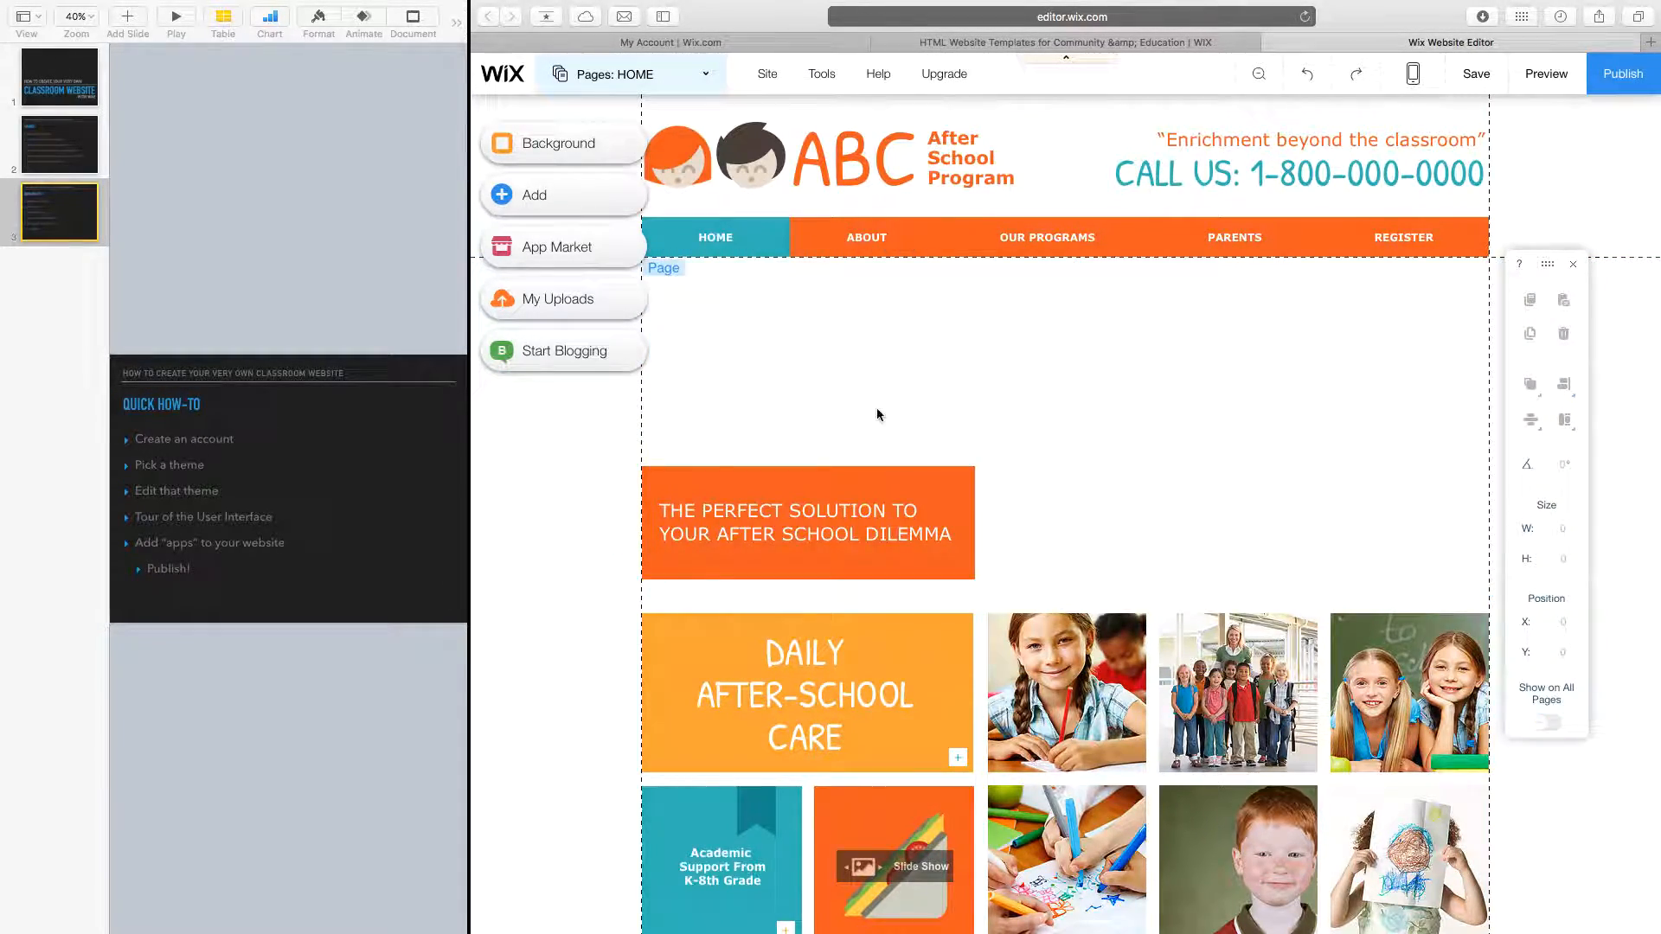
left_click_drag(1076, 666, 1074, 356)
left_click_drag(776, 556, 782, 364)
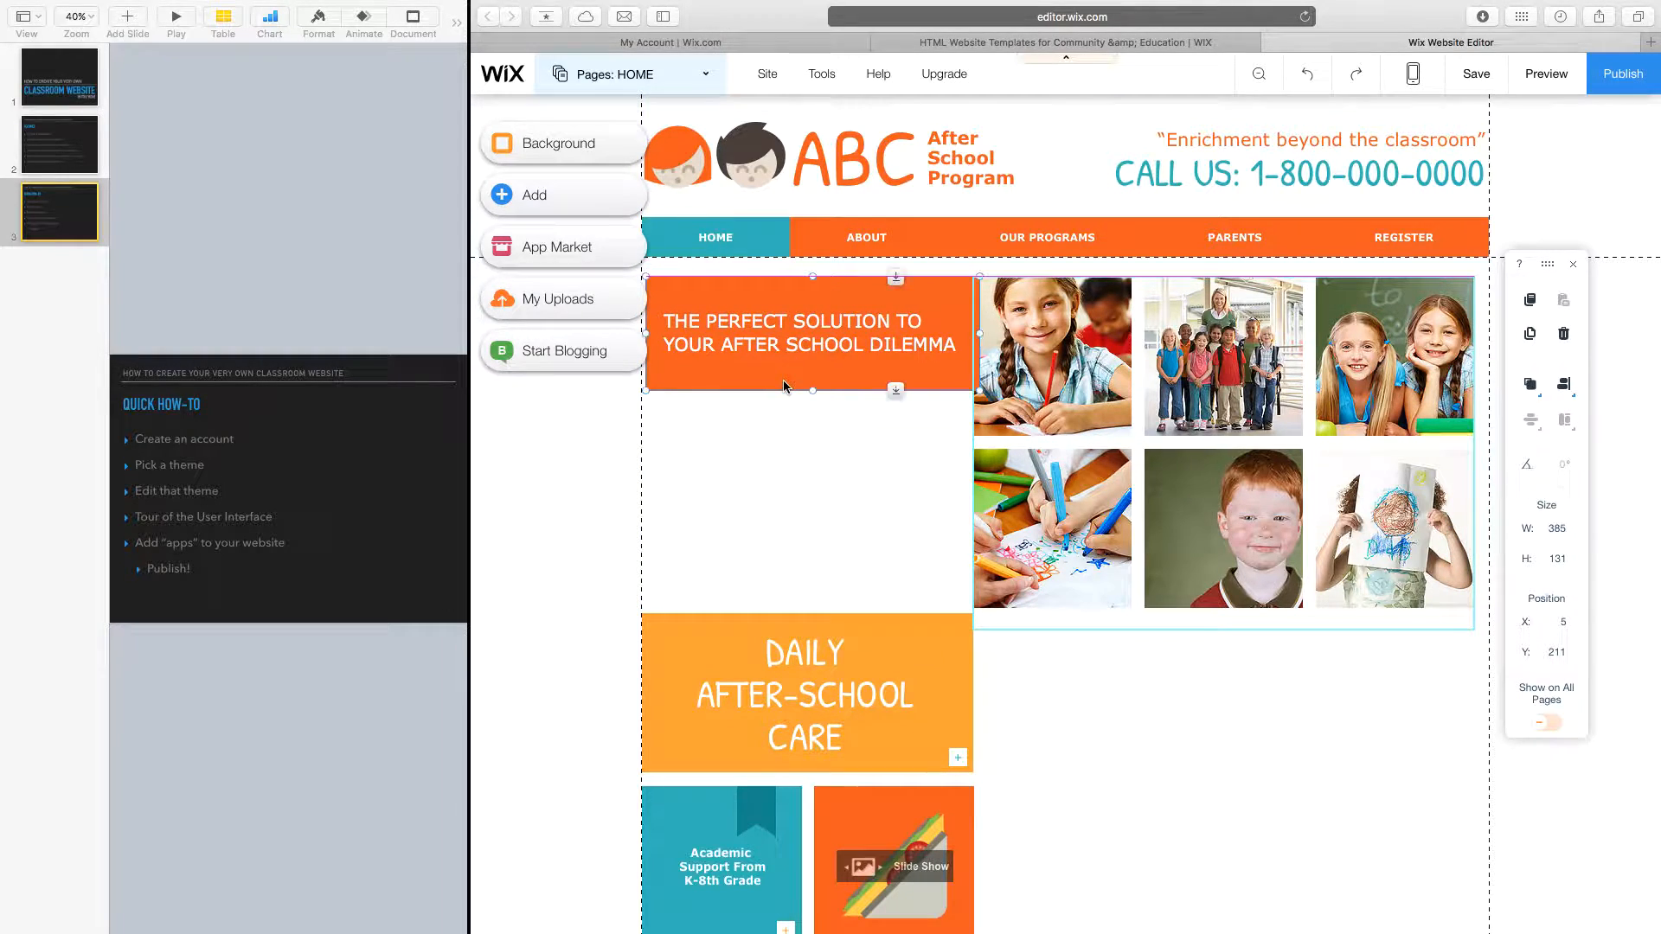
left_click_drag(751, 650, 752, 685)
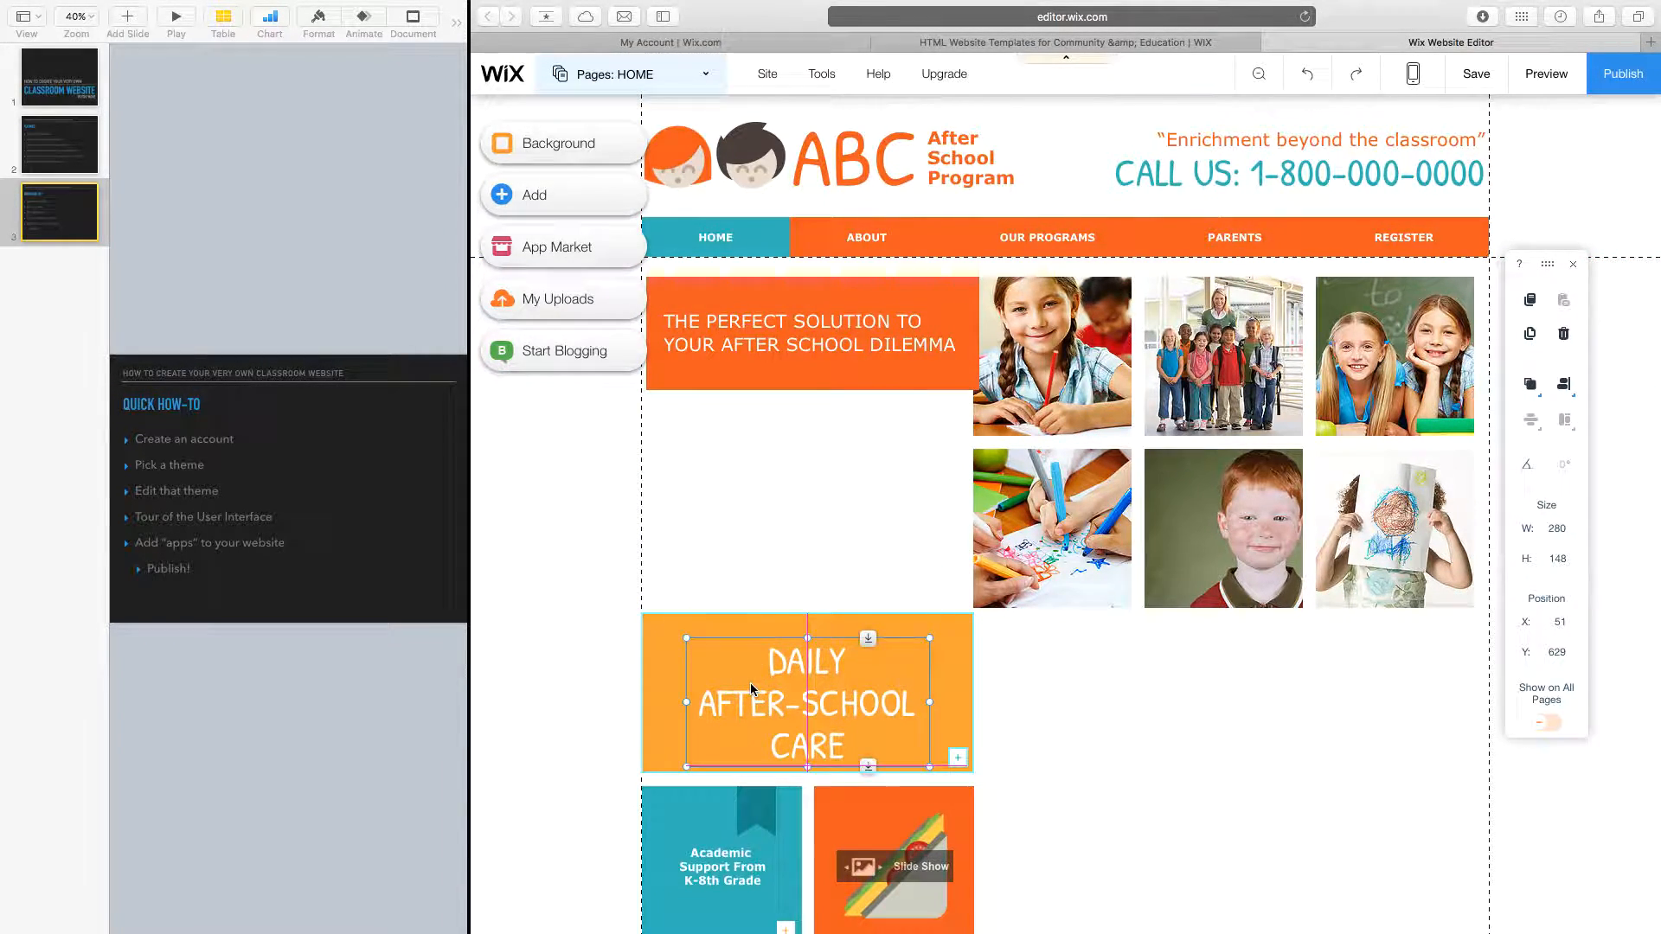
Retitle the orange Daily After-School Care box to 'Mr. Burt's Classroom Homework:'.
double_click(835, 746)
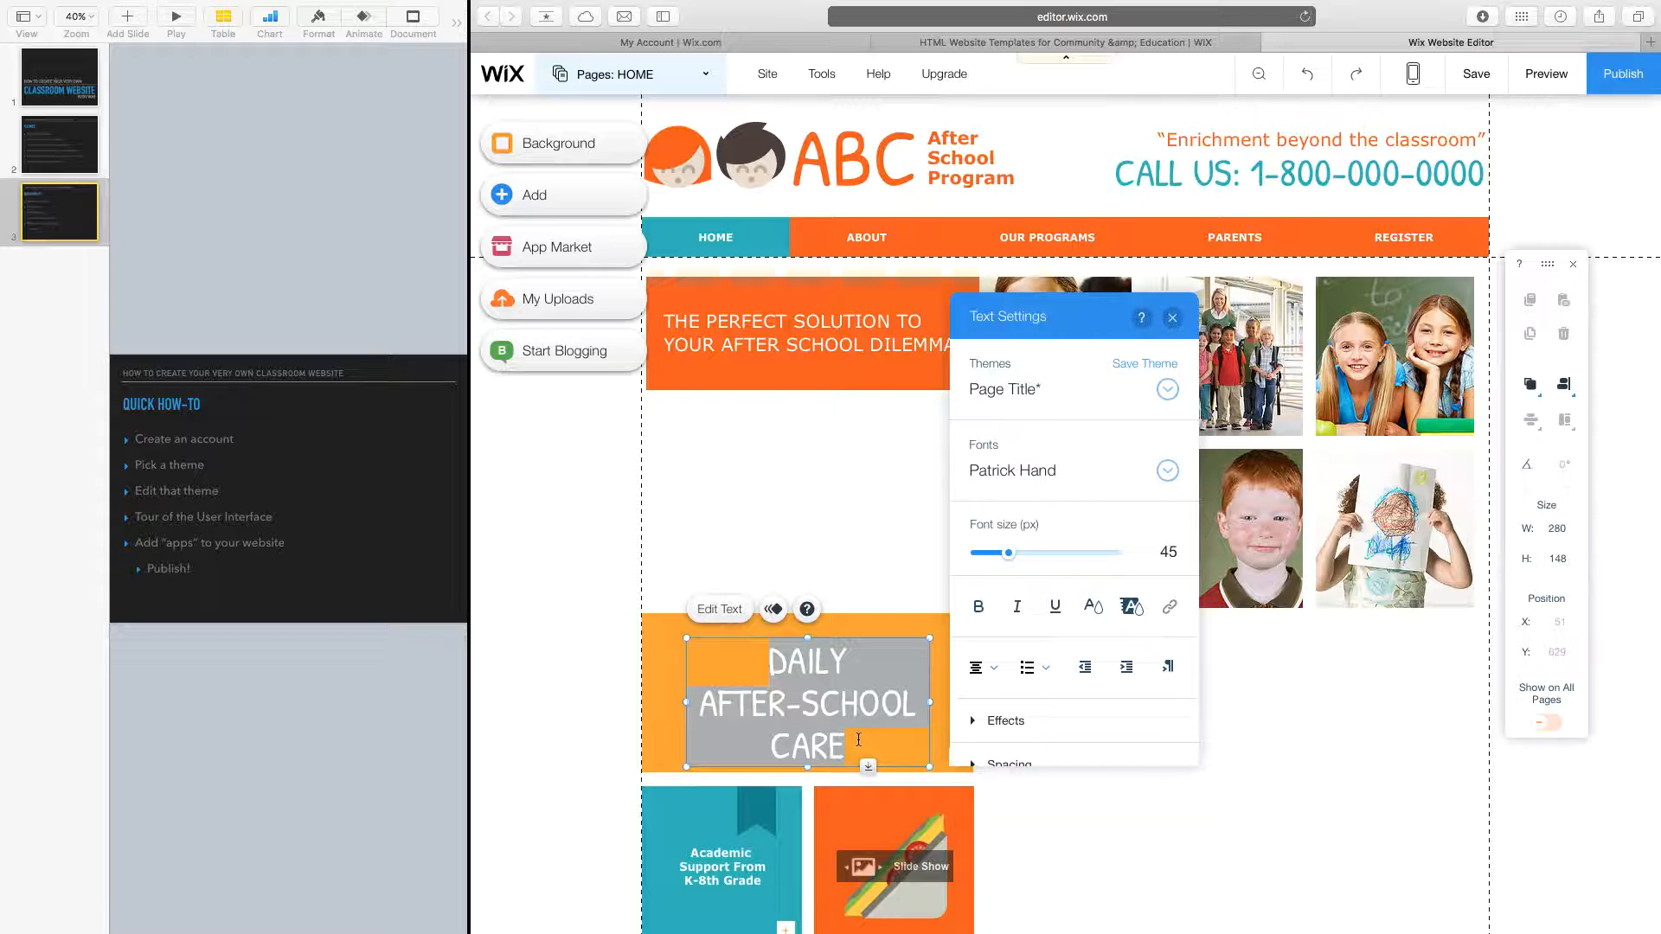
type("Mr. Burt's Classroom Homework:")
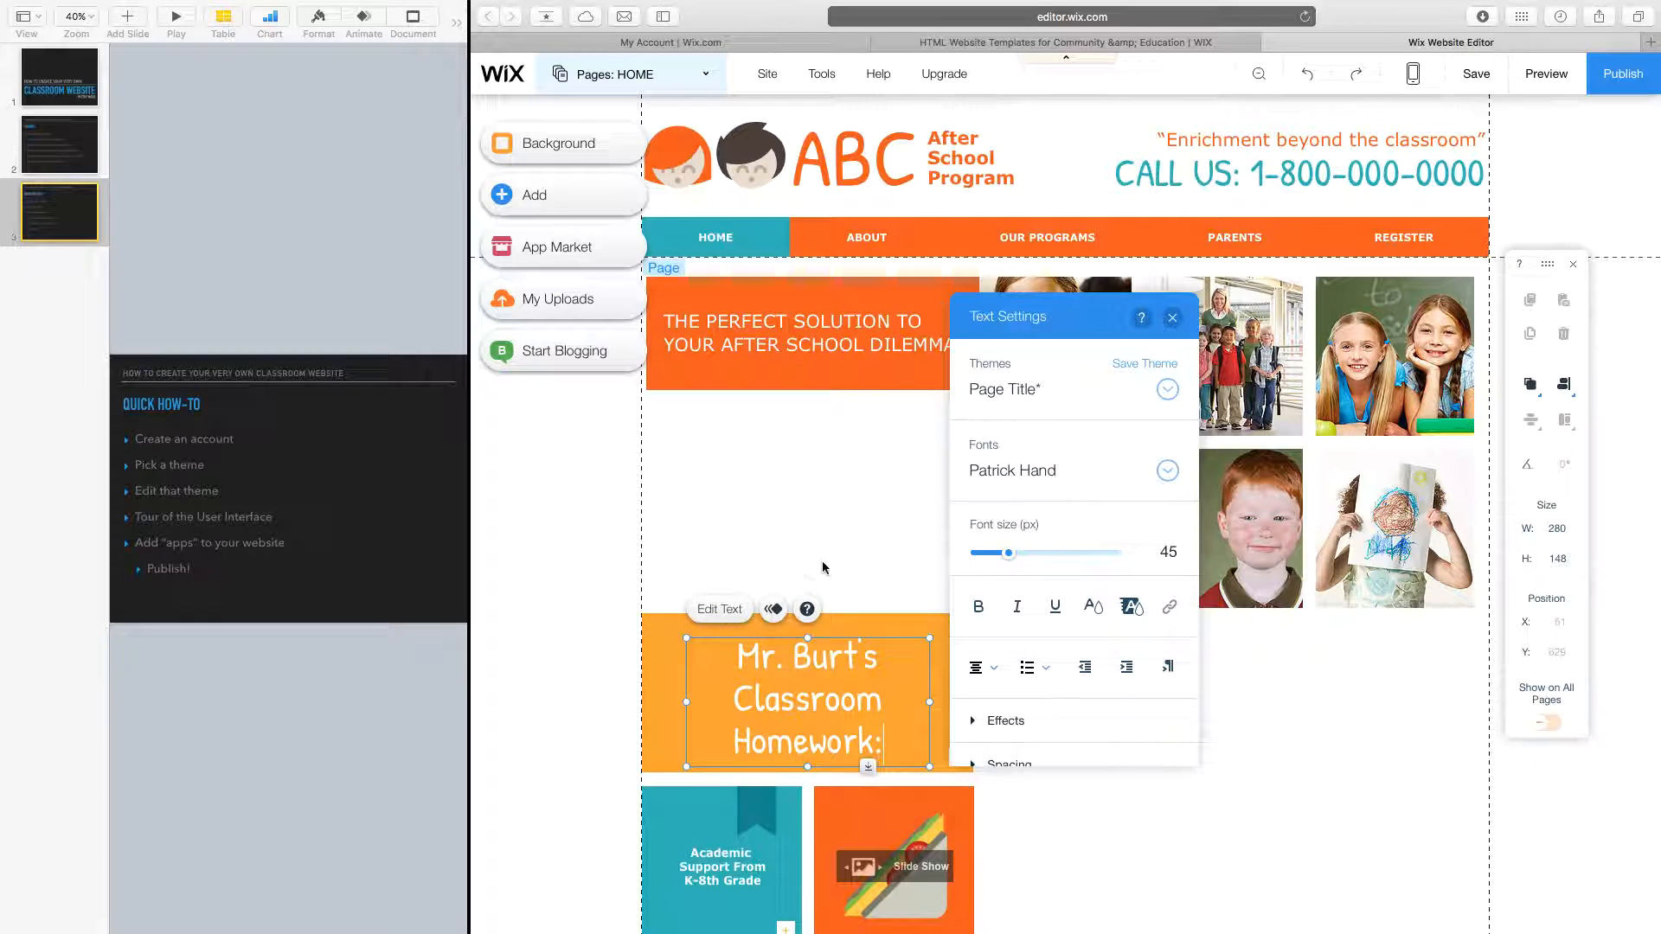
left_click(699, 458)
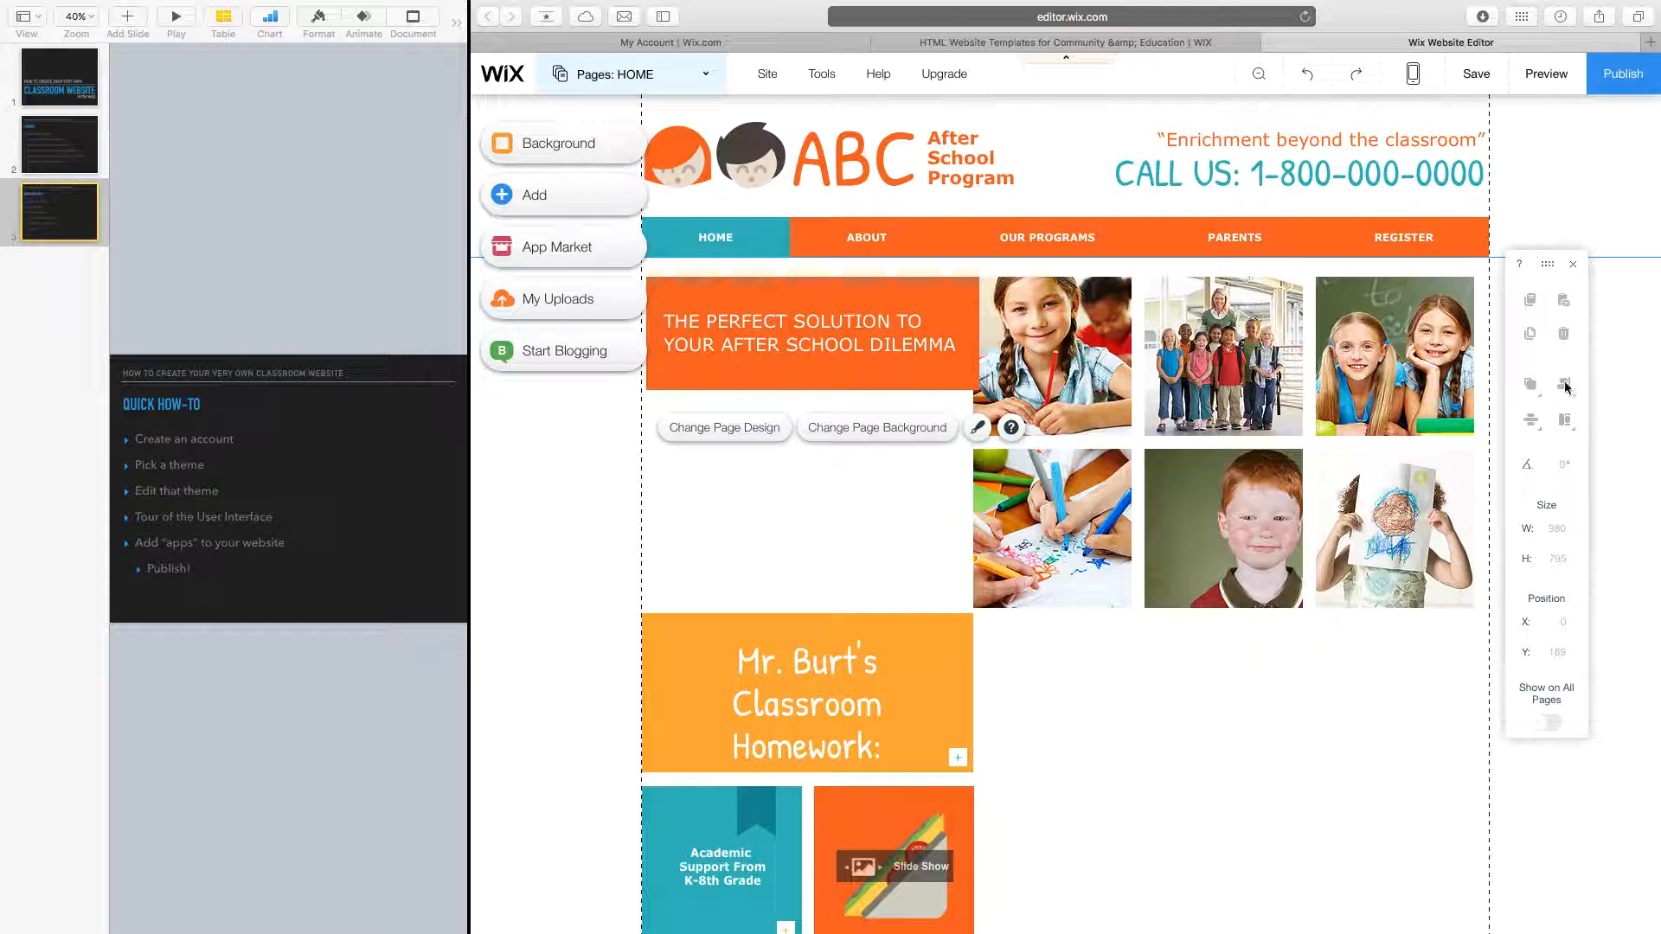
Try the office photo and the cloudy forest video as the page background.
left_click(1575, 264)
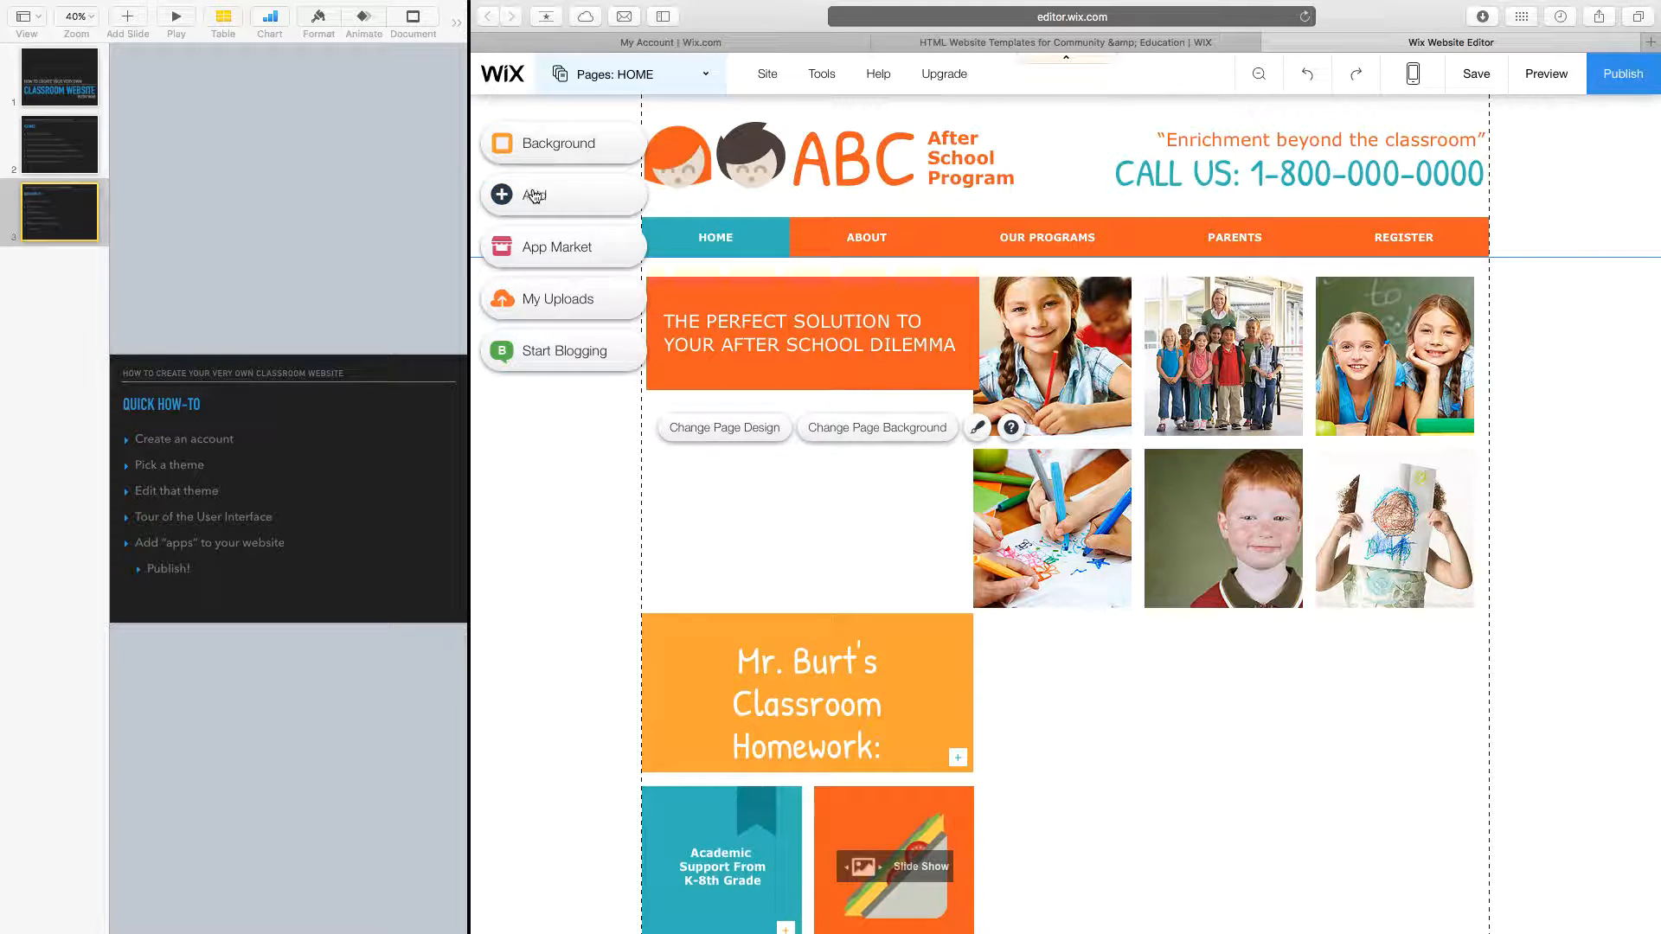
left_click(554, 144)
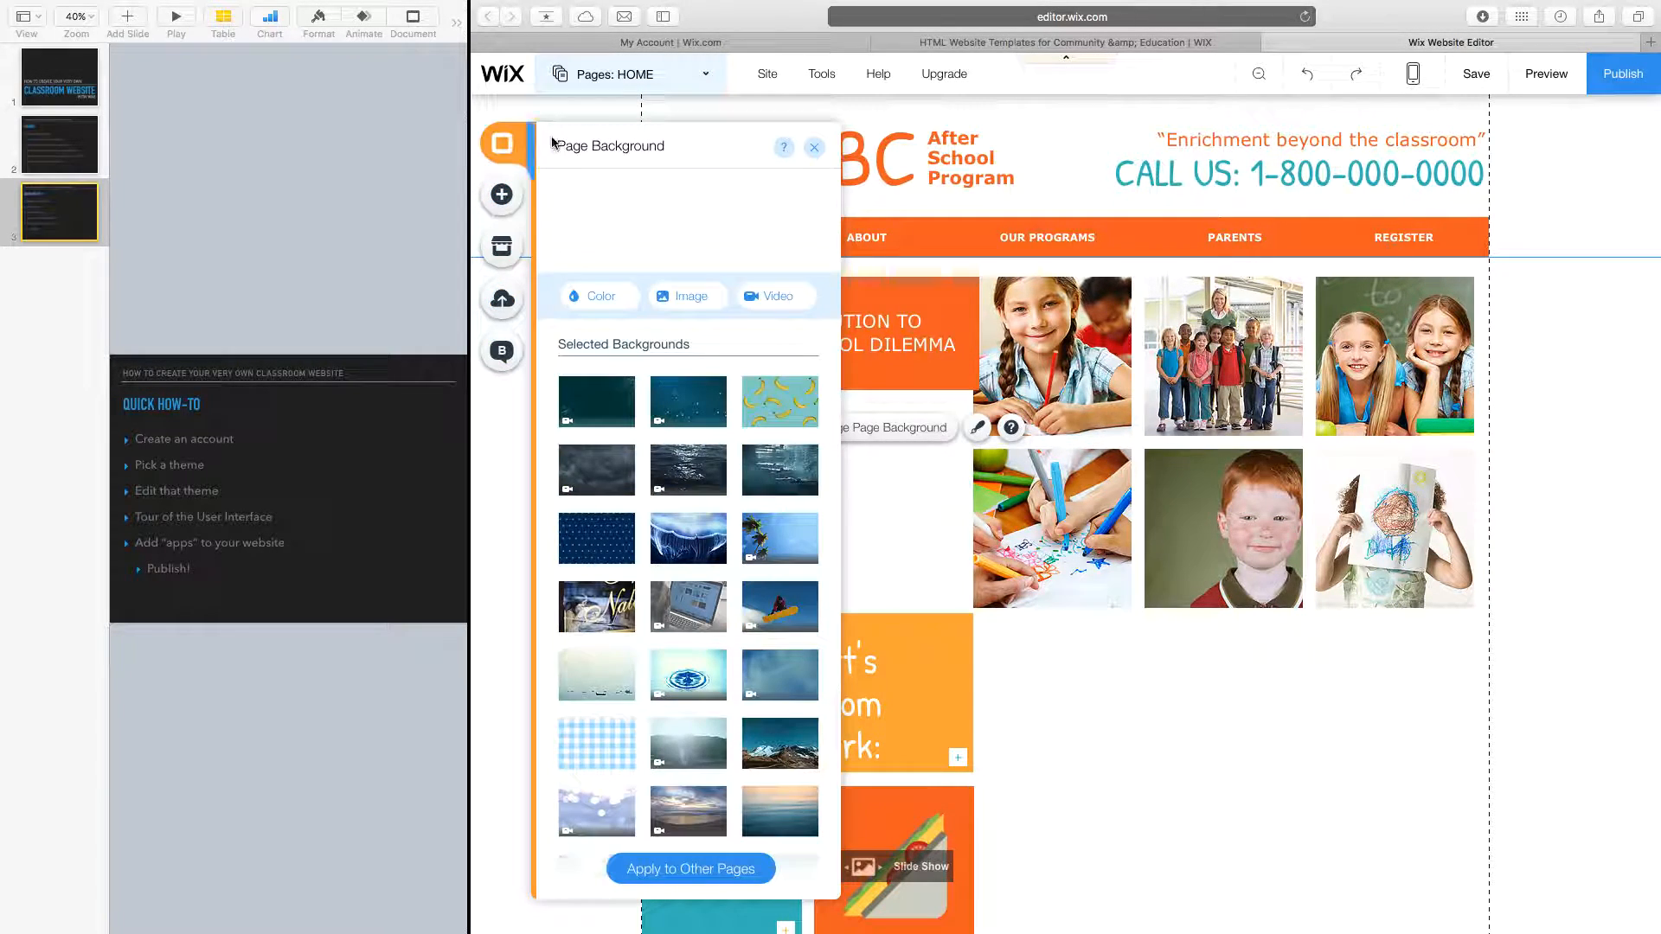
scroll(662, 441, "down", 3)
scroll(662, 441, "down", 5)
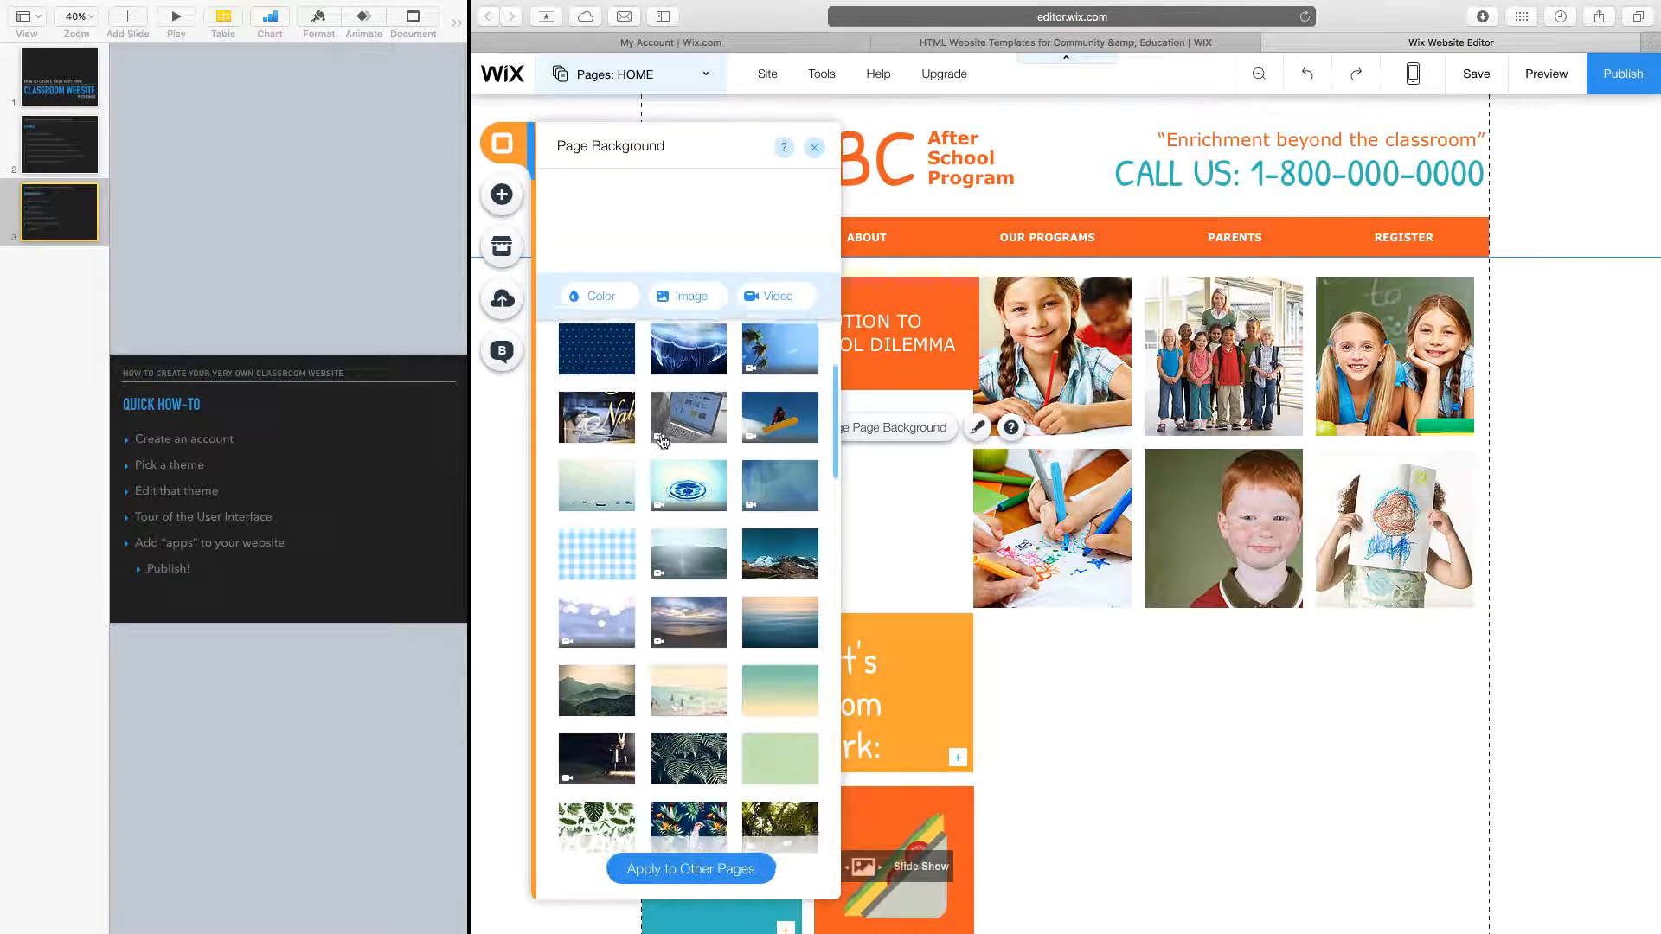
scroll(662, 441, "down", 1)
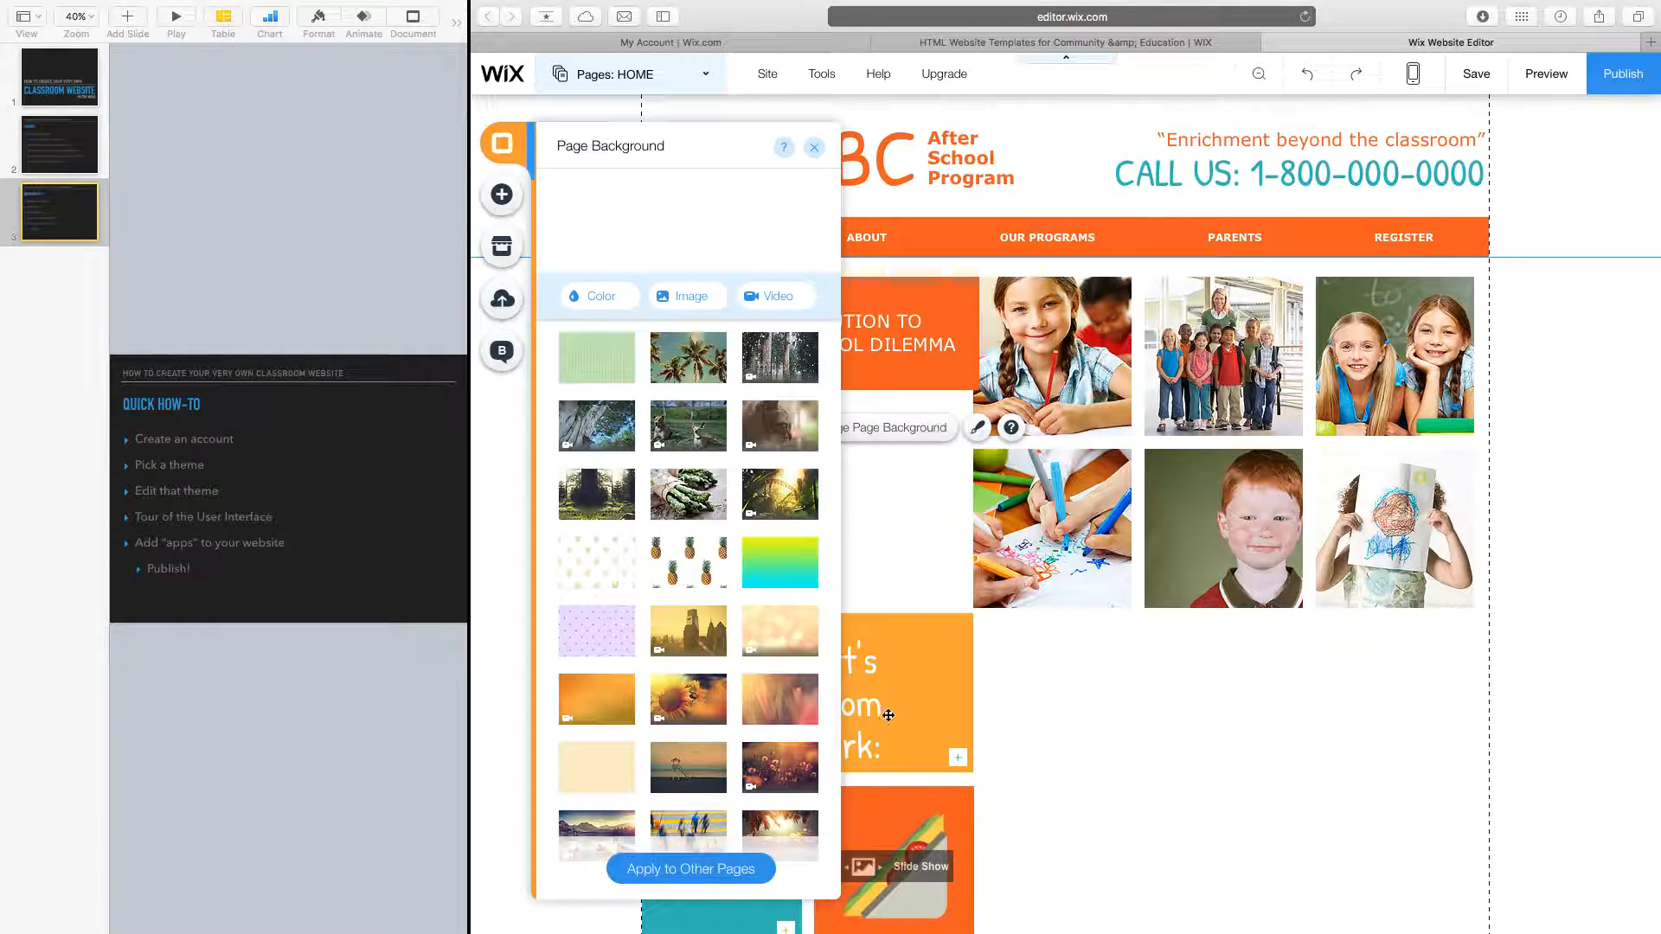
scroll(695, 688, "down", 10)
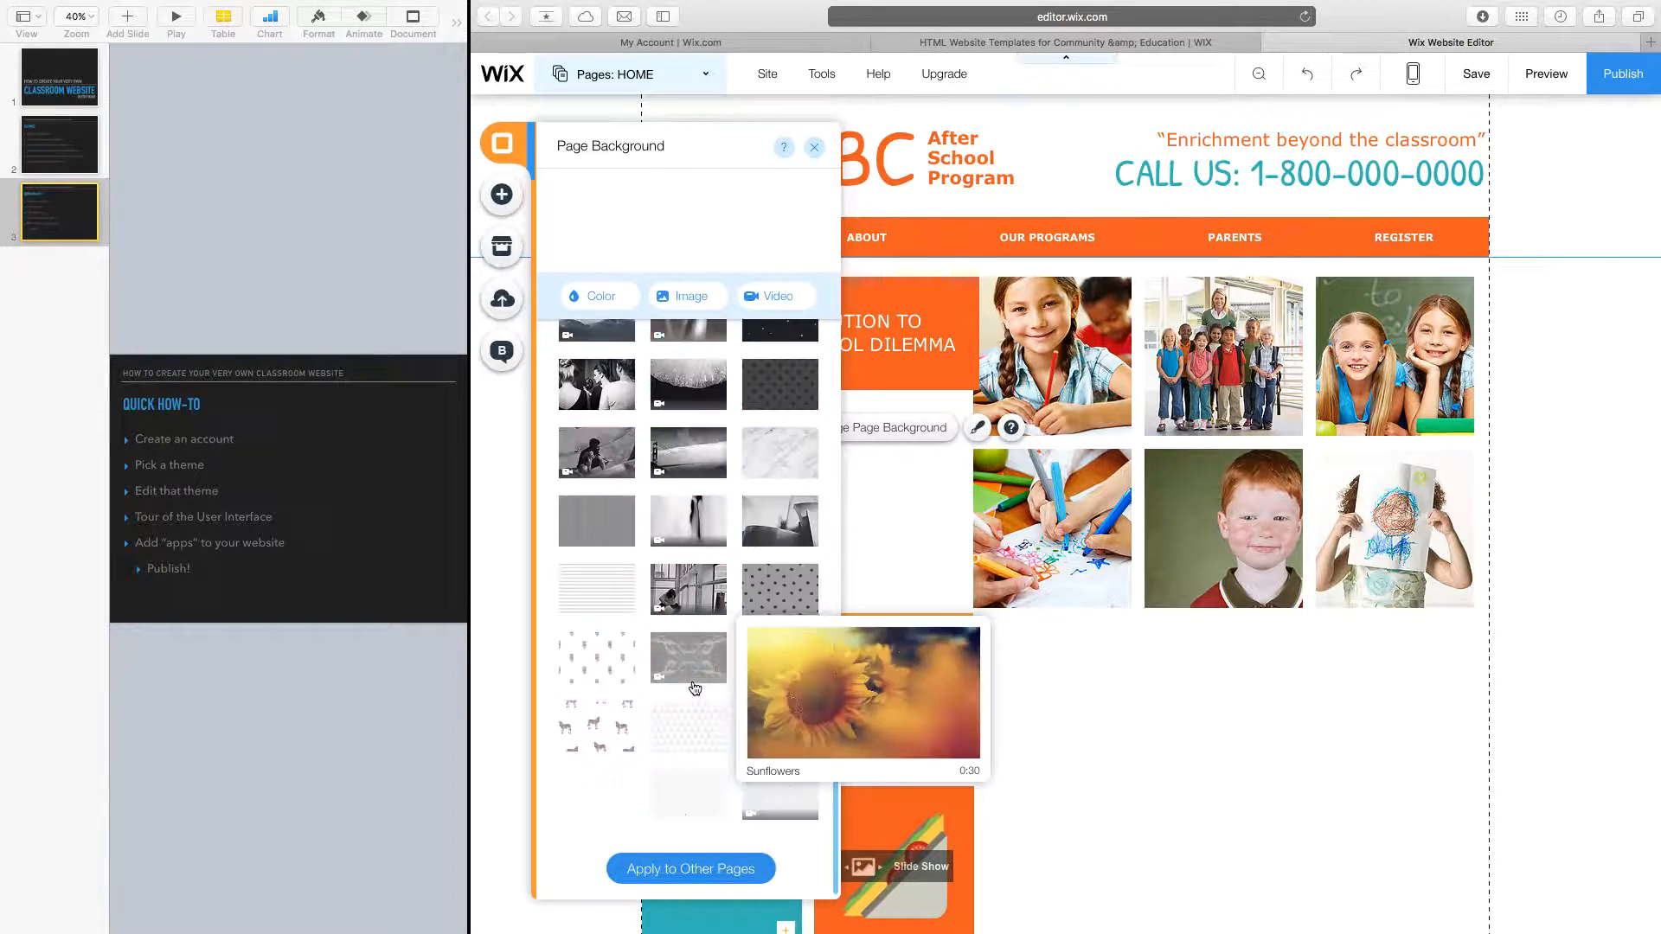
scroll(692, 683, "up", 4)
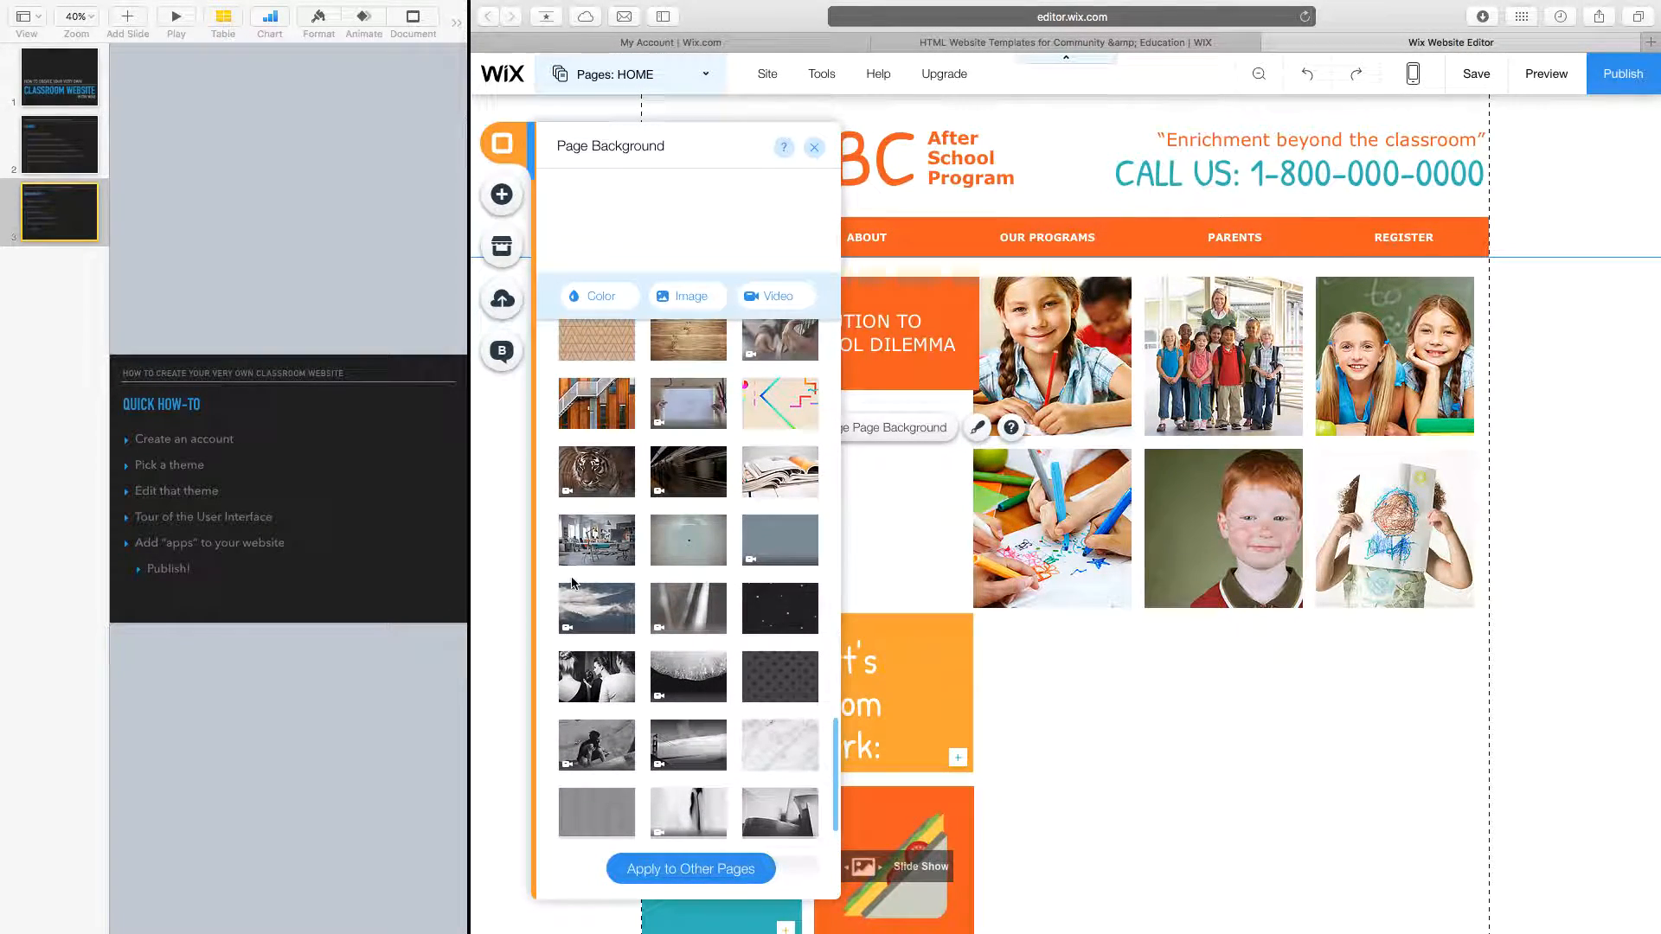
left_click(584, 536)
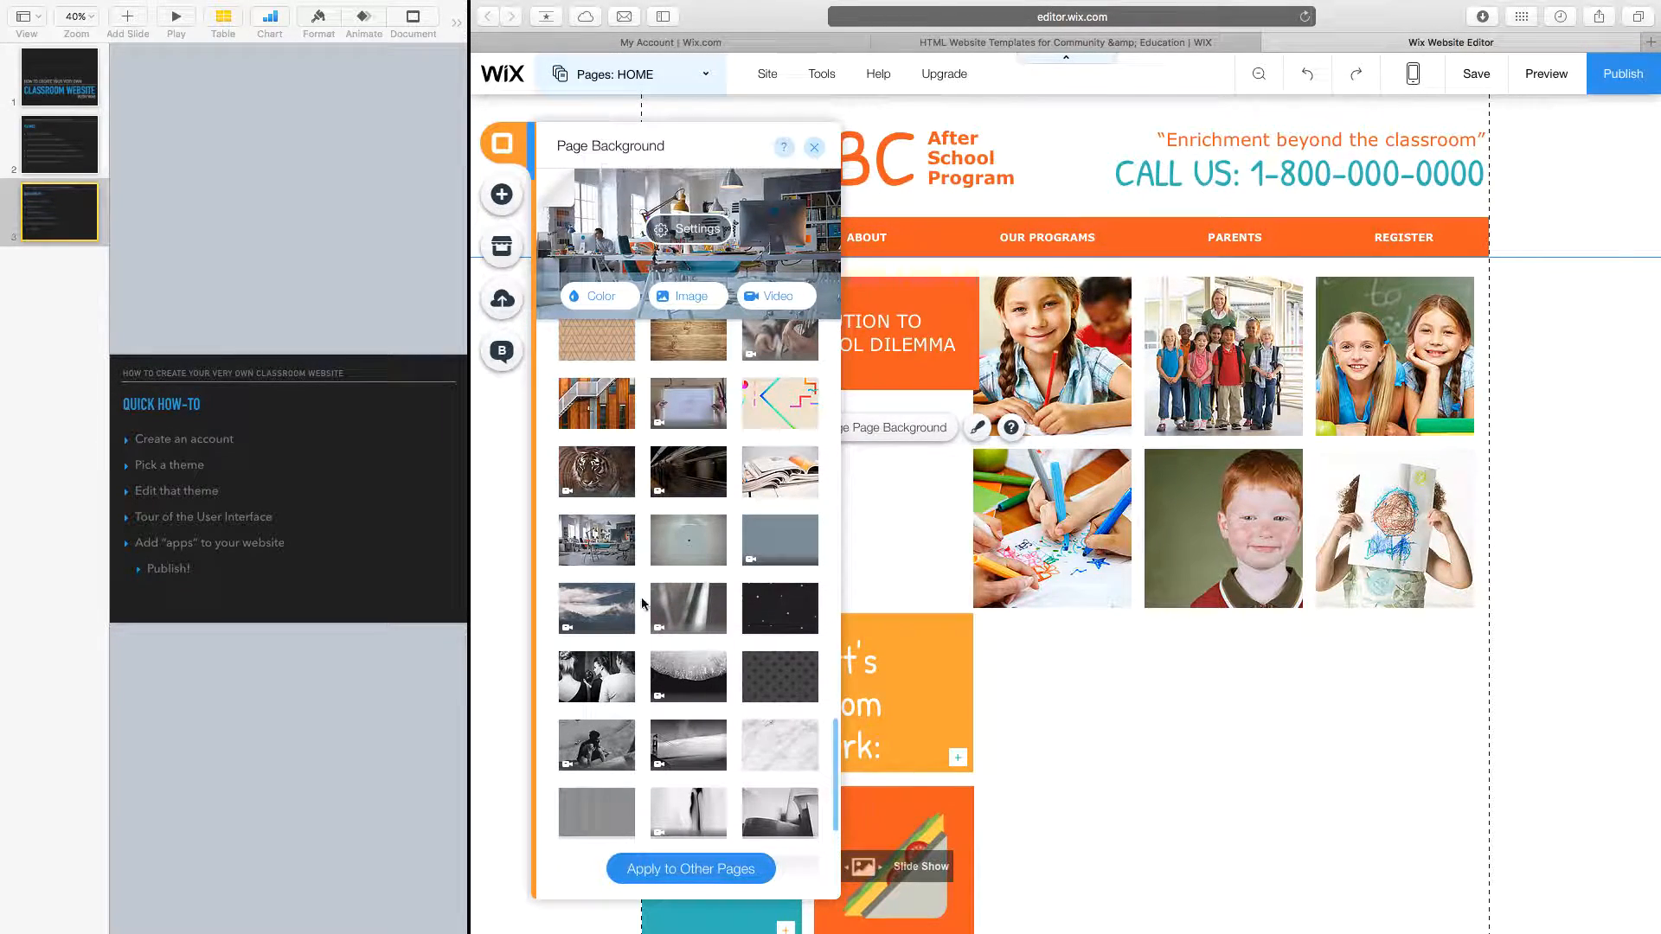
mouse_move(603, 619)
left_click(603, 620)
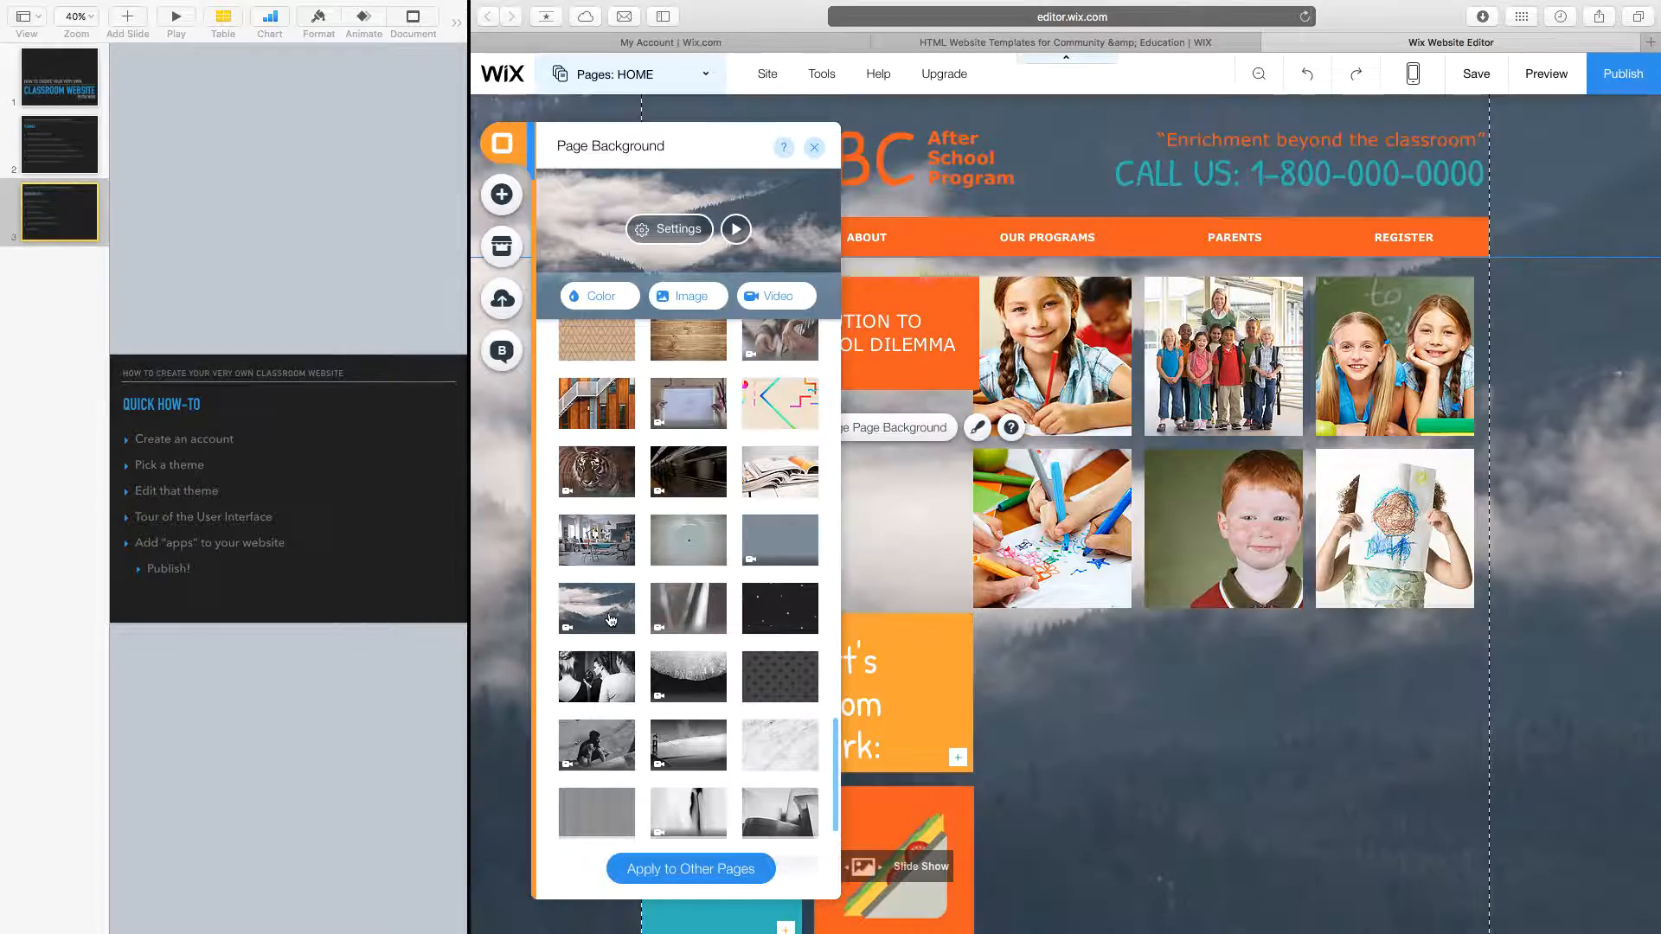
scroll(1179, 657, "down", 5)
scroll(1179, 658, "up", 5)
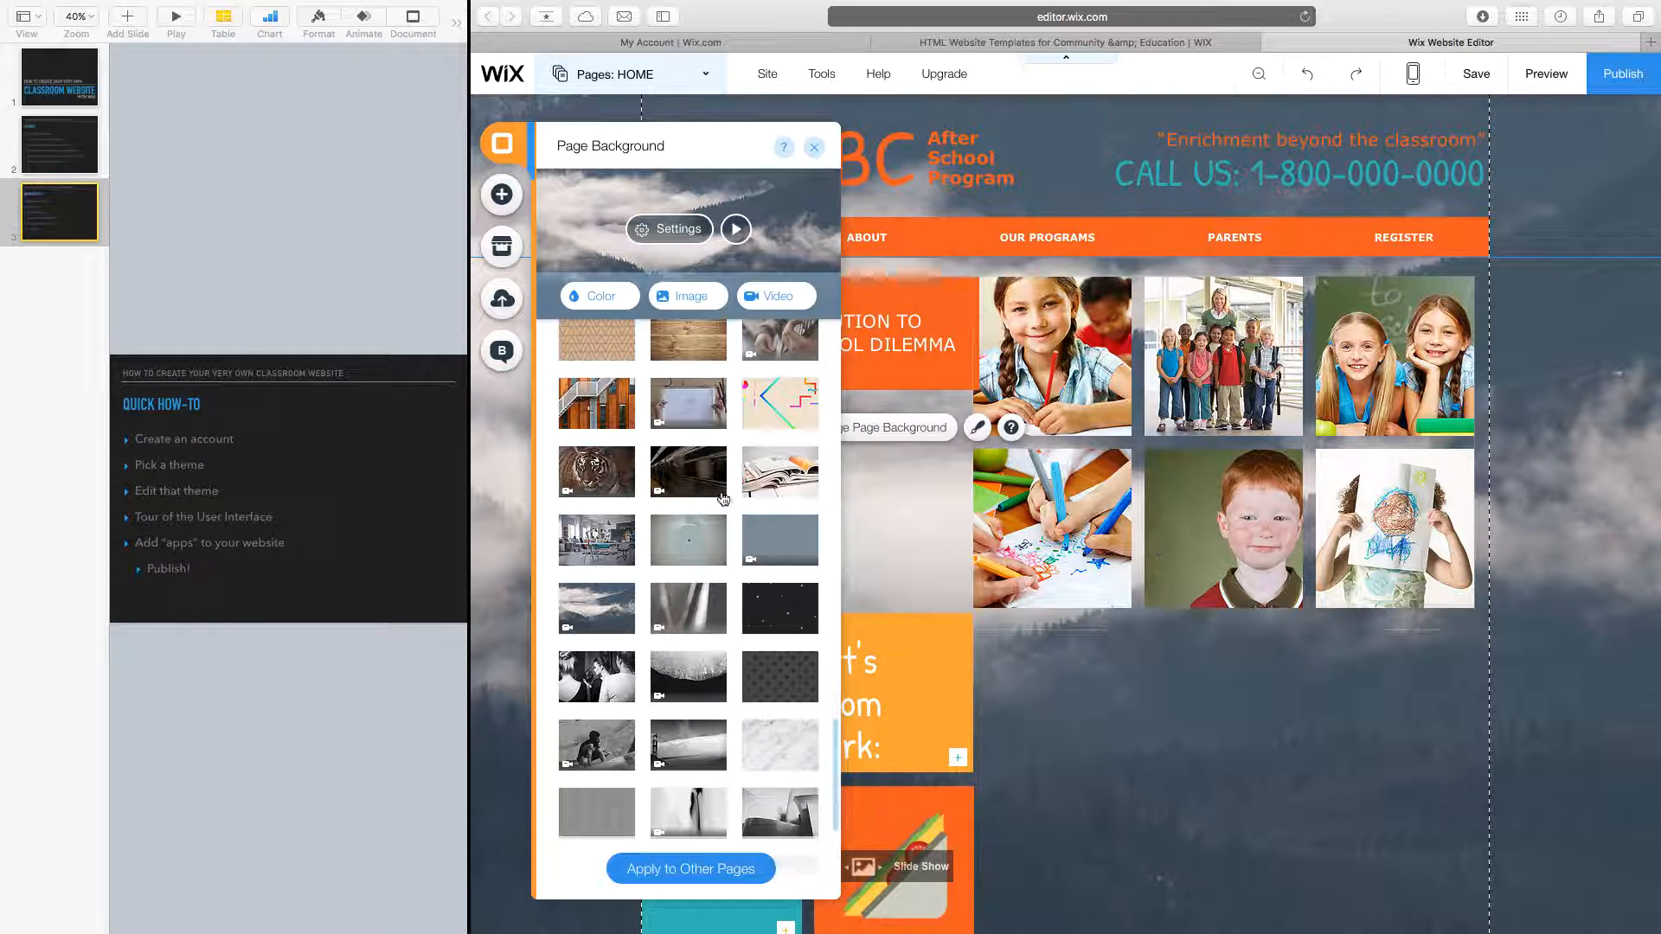
Try orange, teal, pale yellow and lavender, settling on a solid light teal background.
left_click(598, 296)
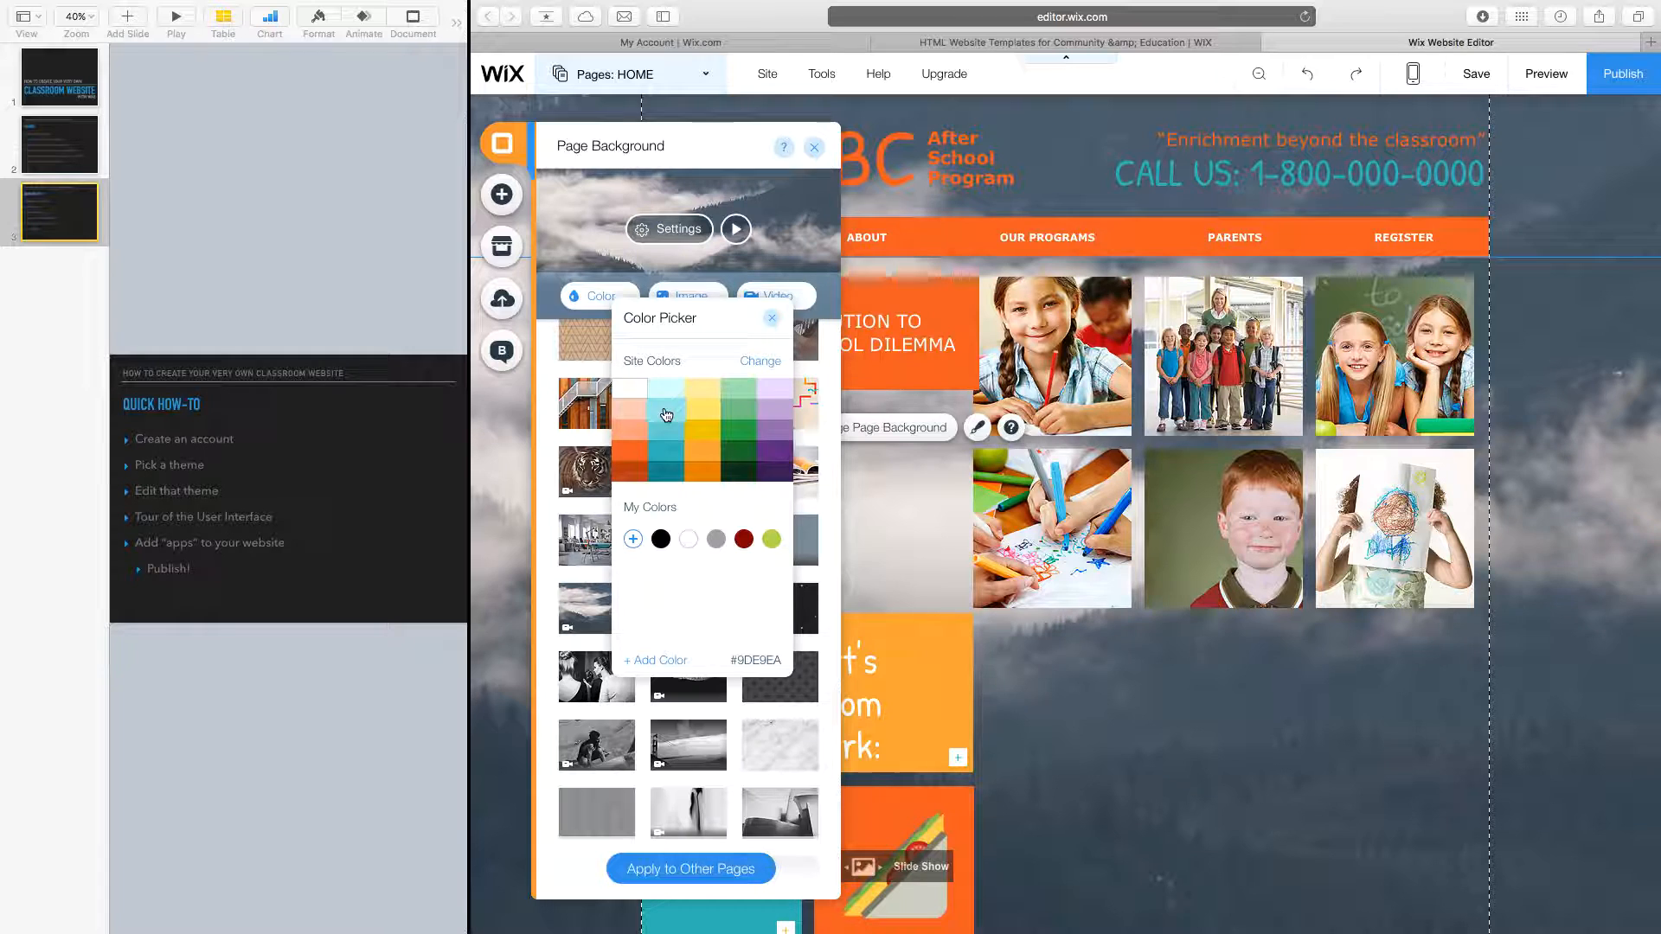
left_click(640, 456)
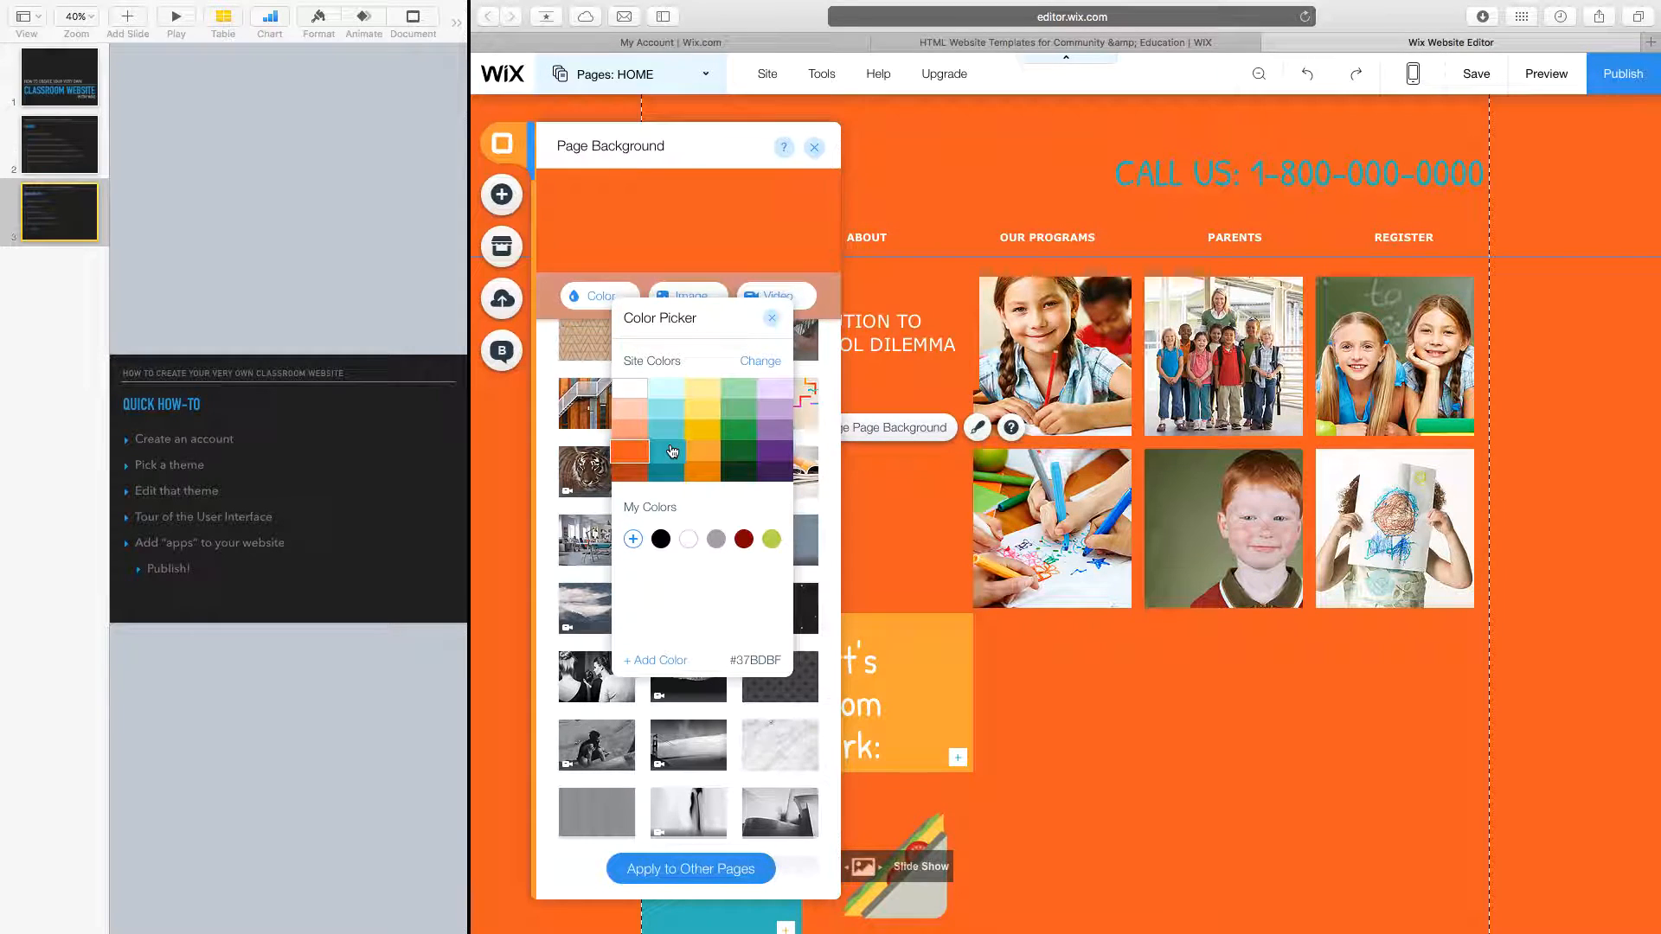
left_click(682, 427)
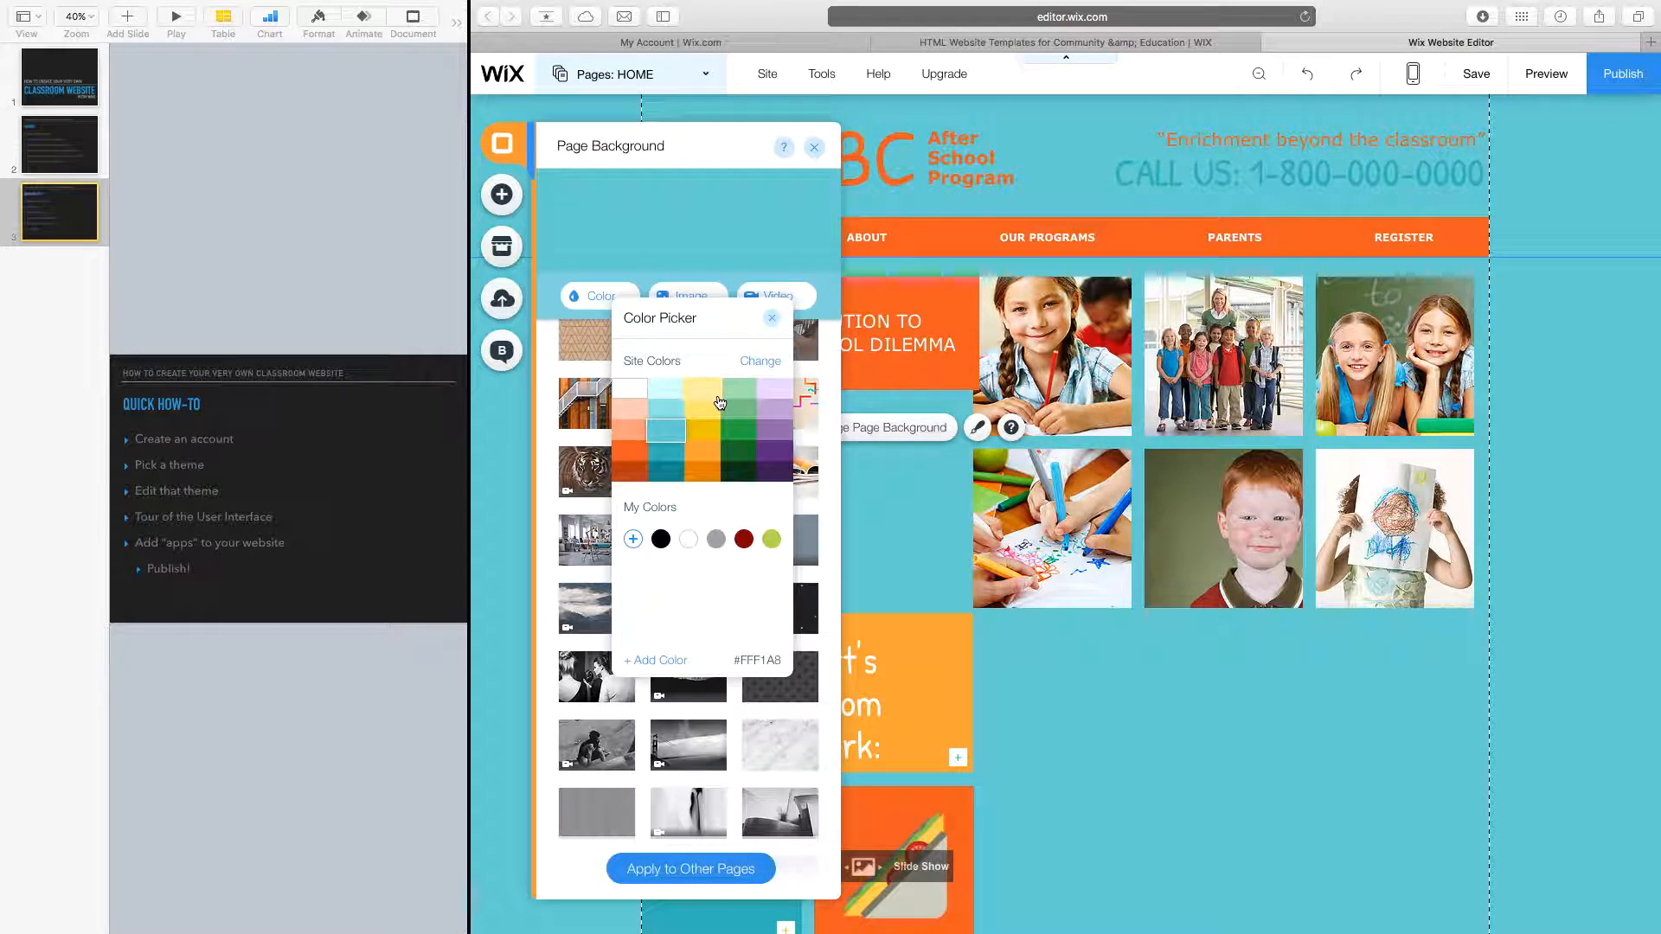
left_click(708, 391)
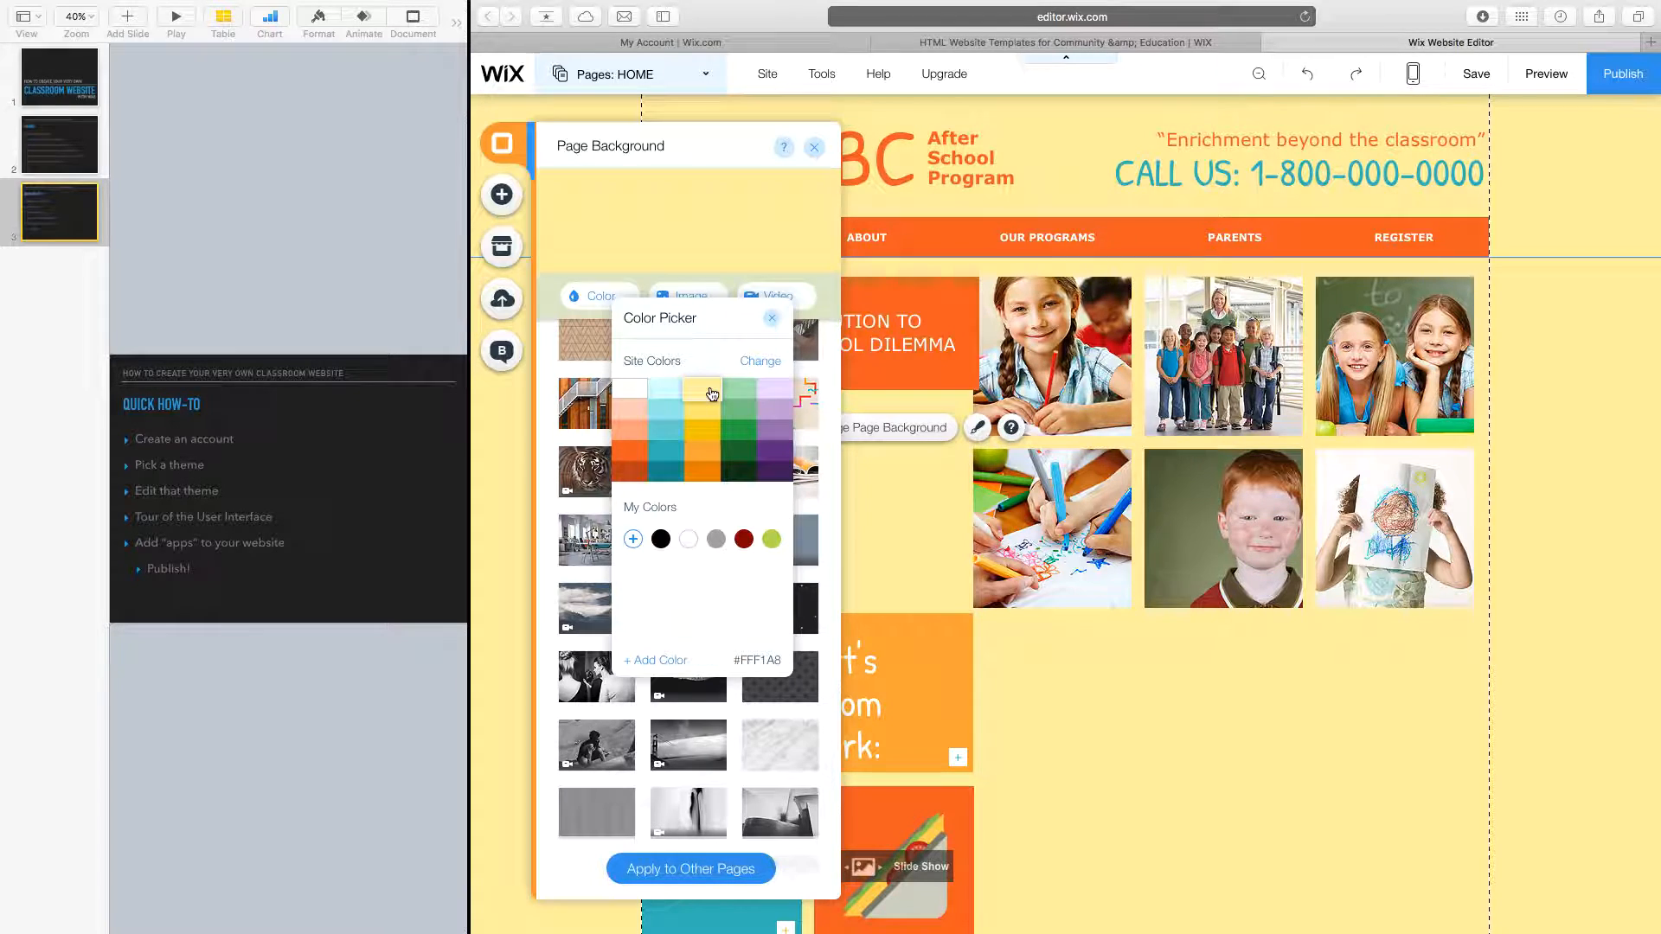
left_click(778, 397)
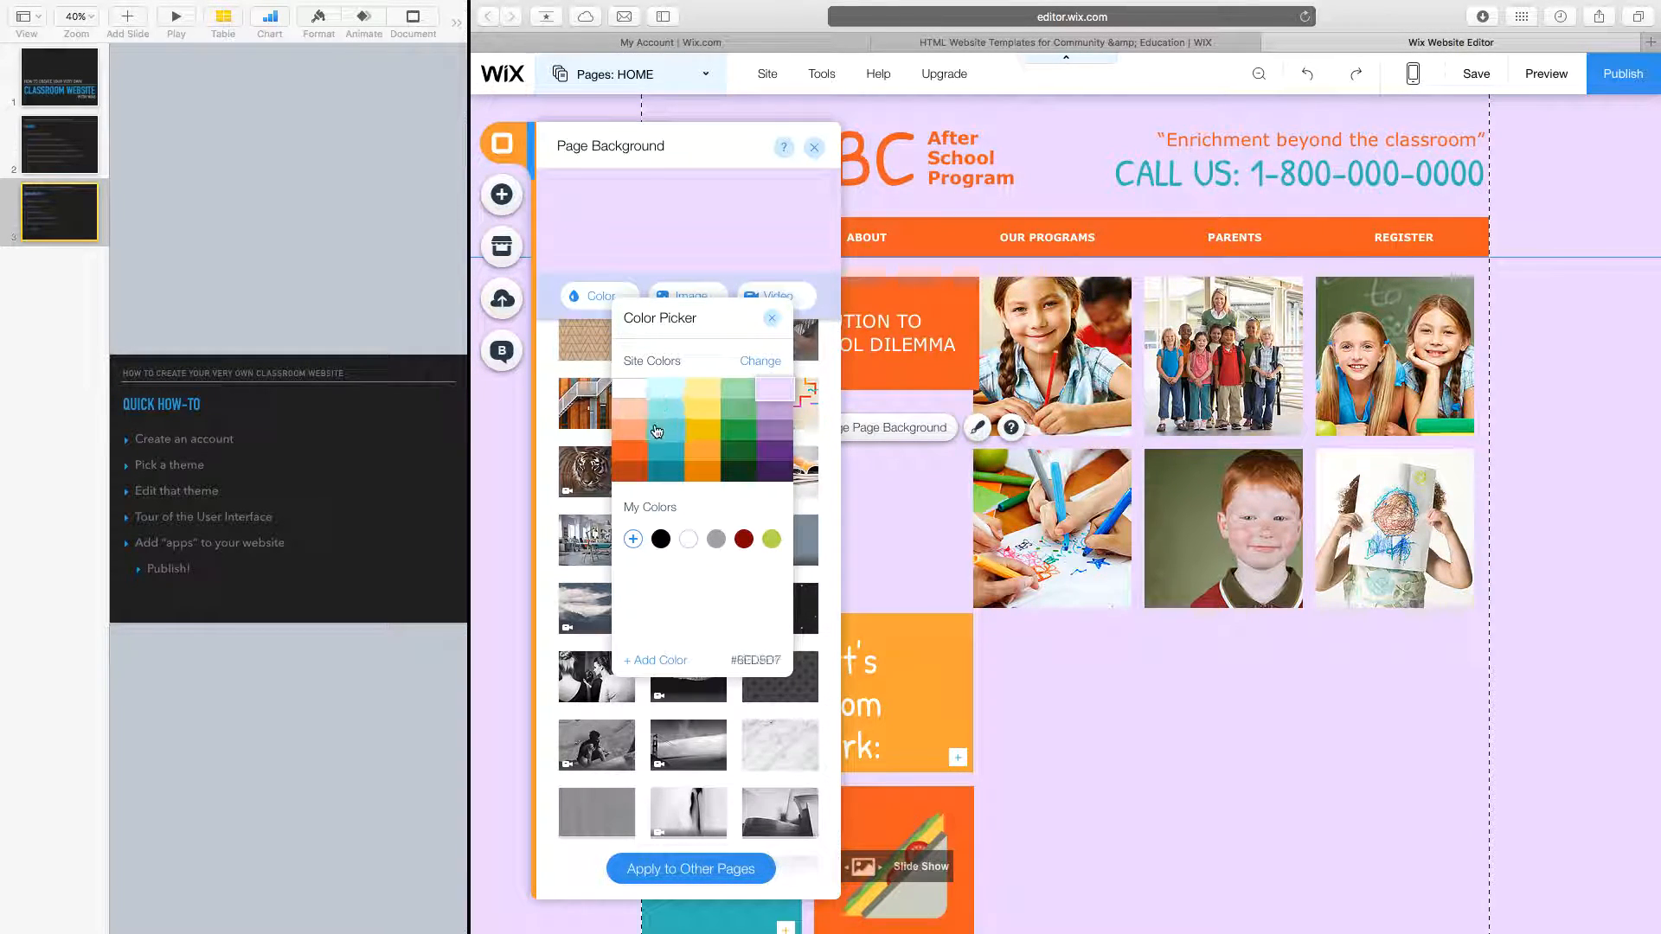
left_click(666, 410)
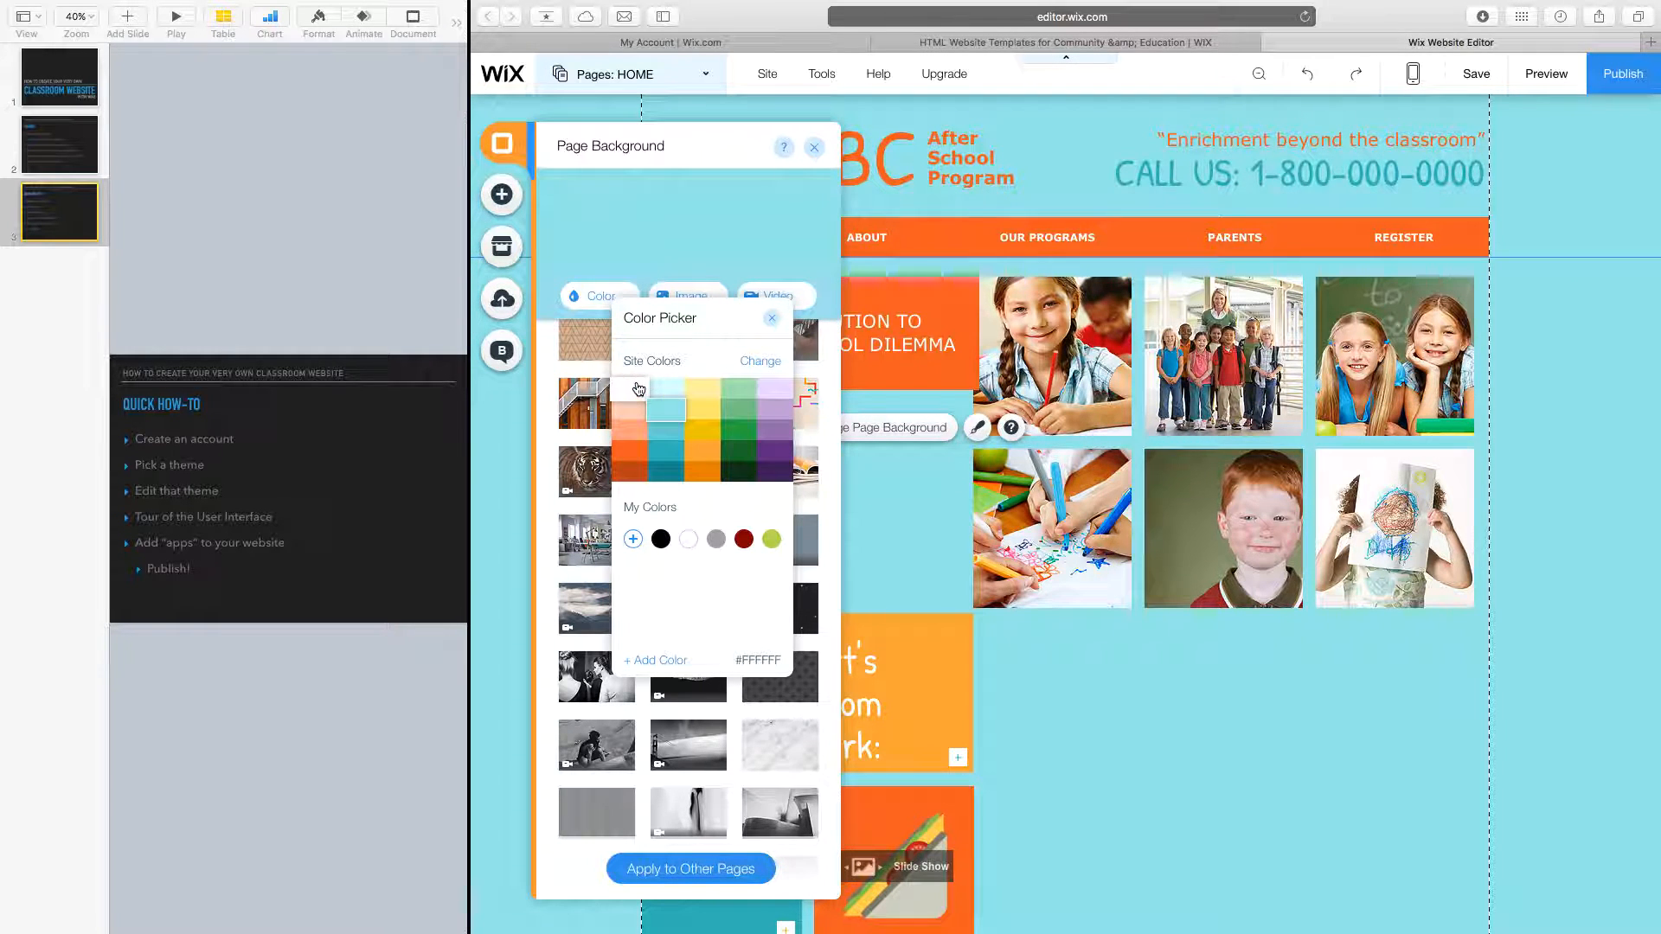
left_click(771, 319)
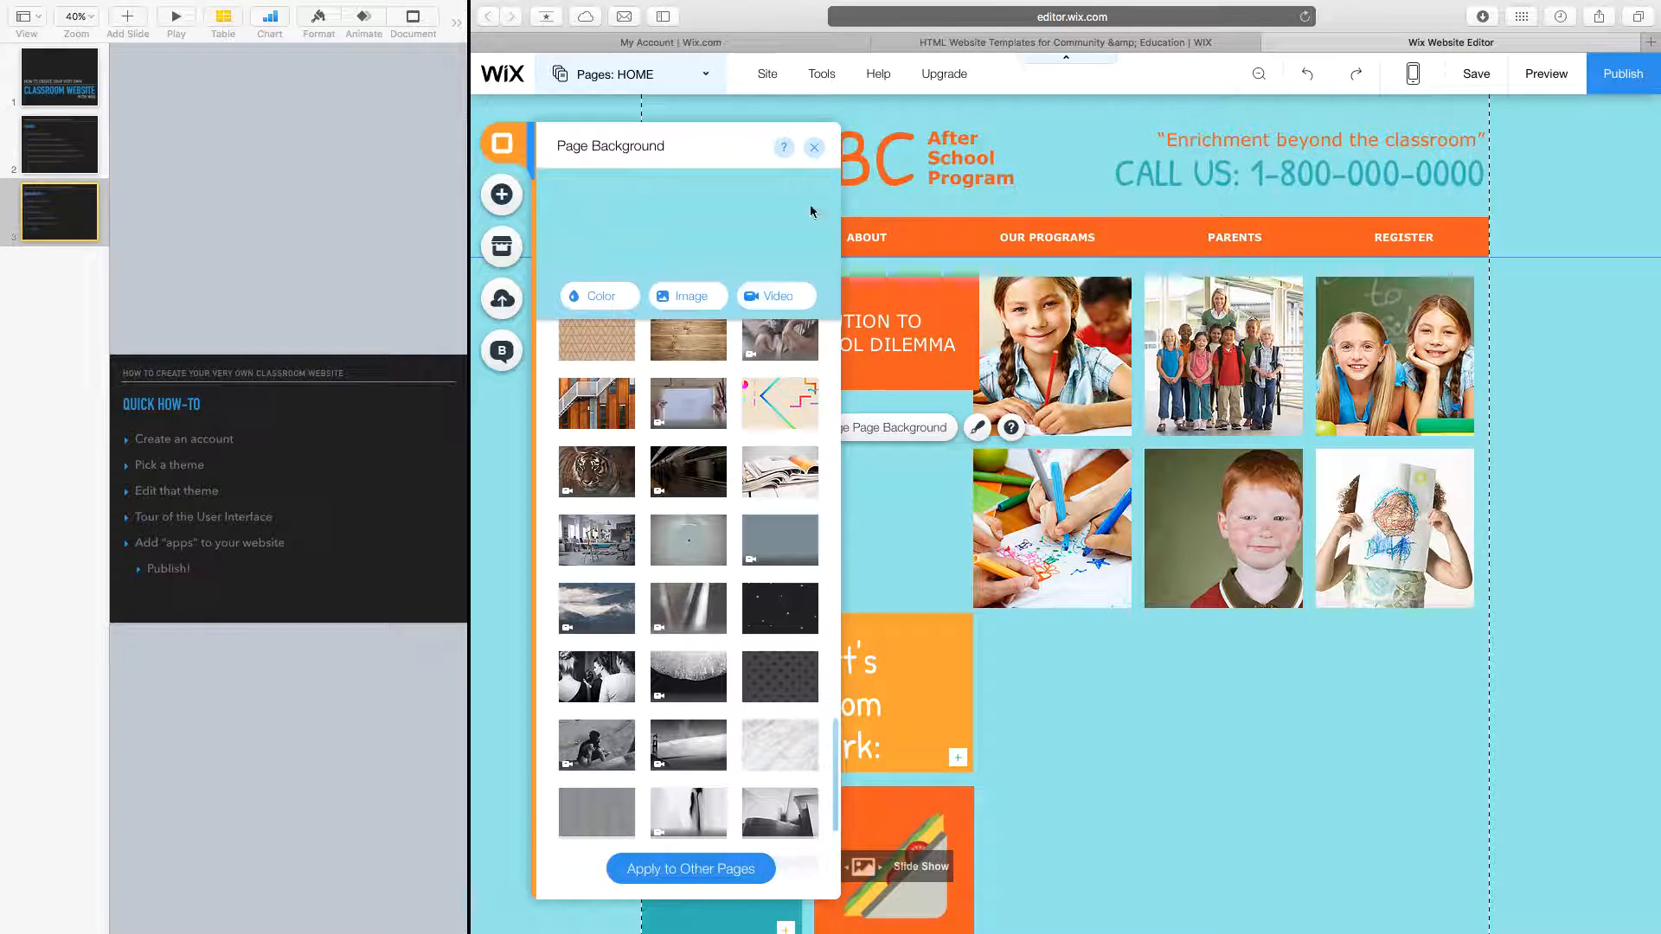
Close Page Background, lower the orange Perfect Solution box with its text beside the grid, and open Add.
left_click(814, 147)
left_click_drag(821, 325, 815, 540)
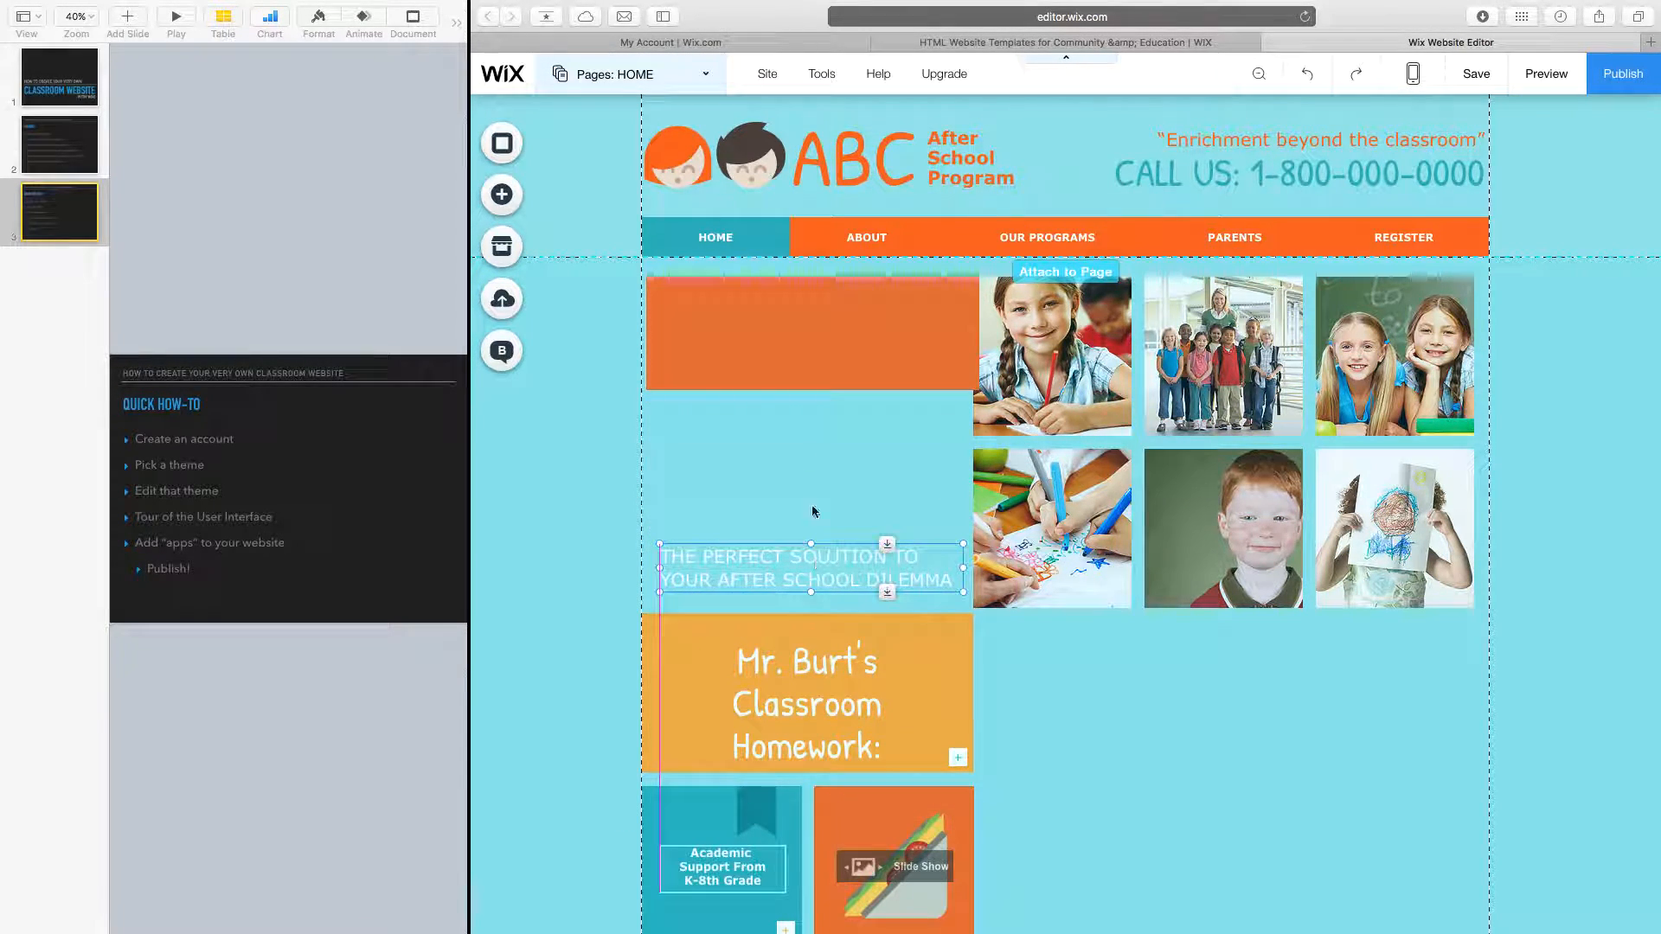
left_click_drag(797, 315, 797, 434)
left_click_drag(789, 546, 779, 441)
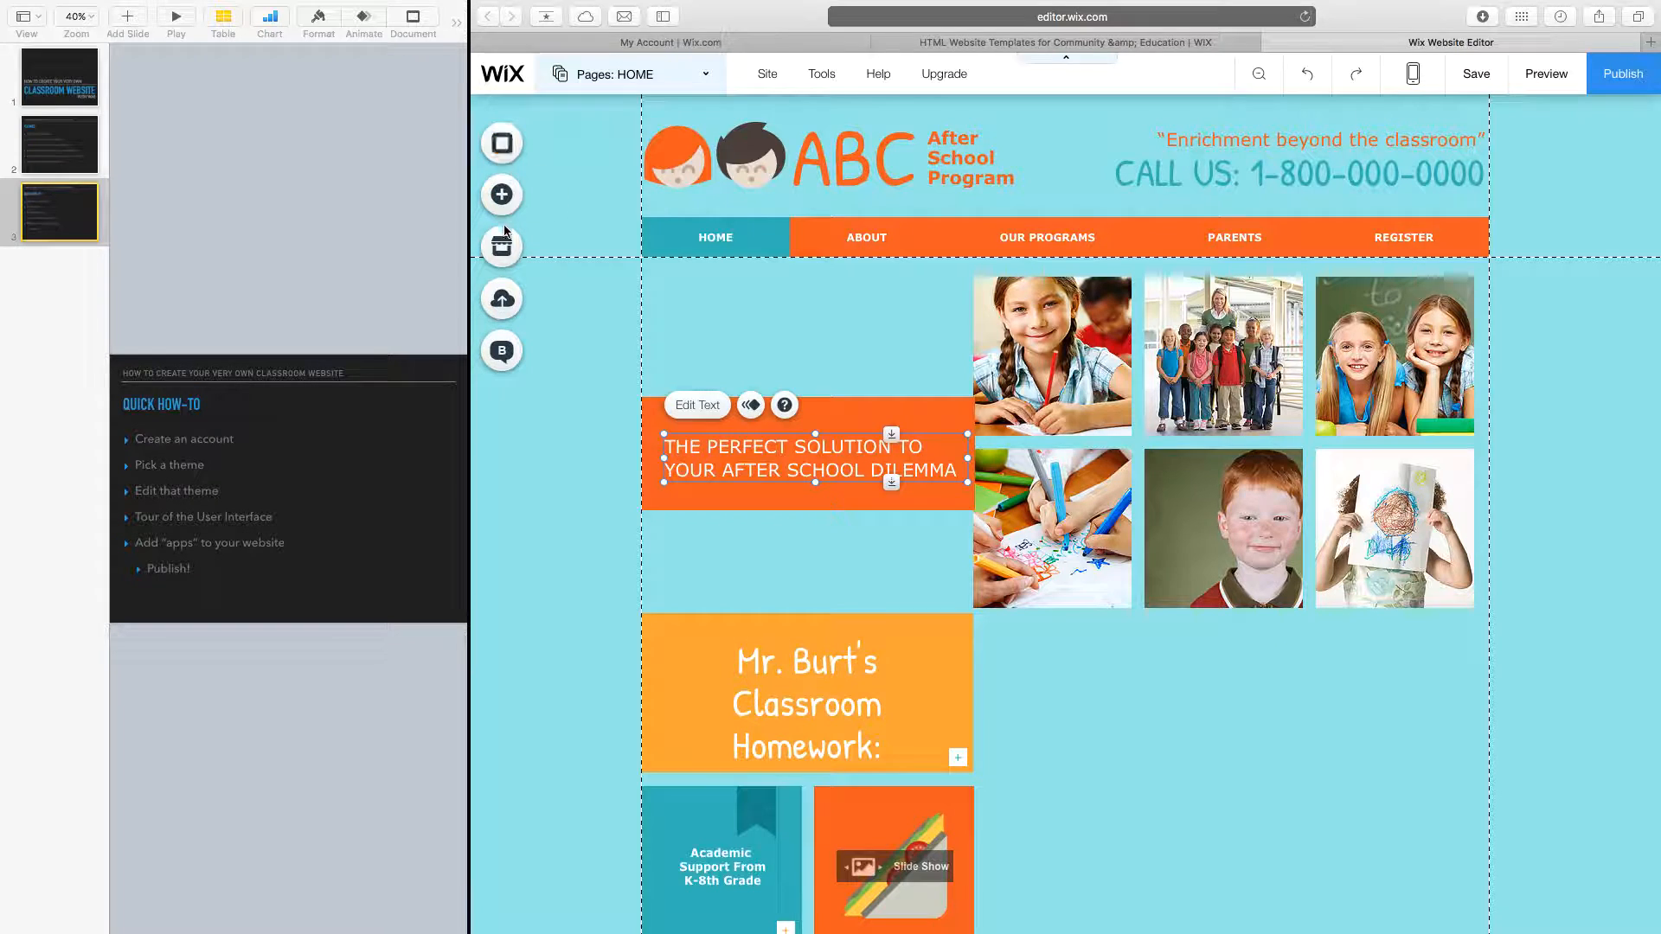
left_click(503, 194)
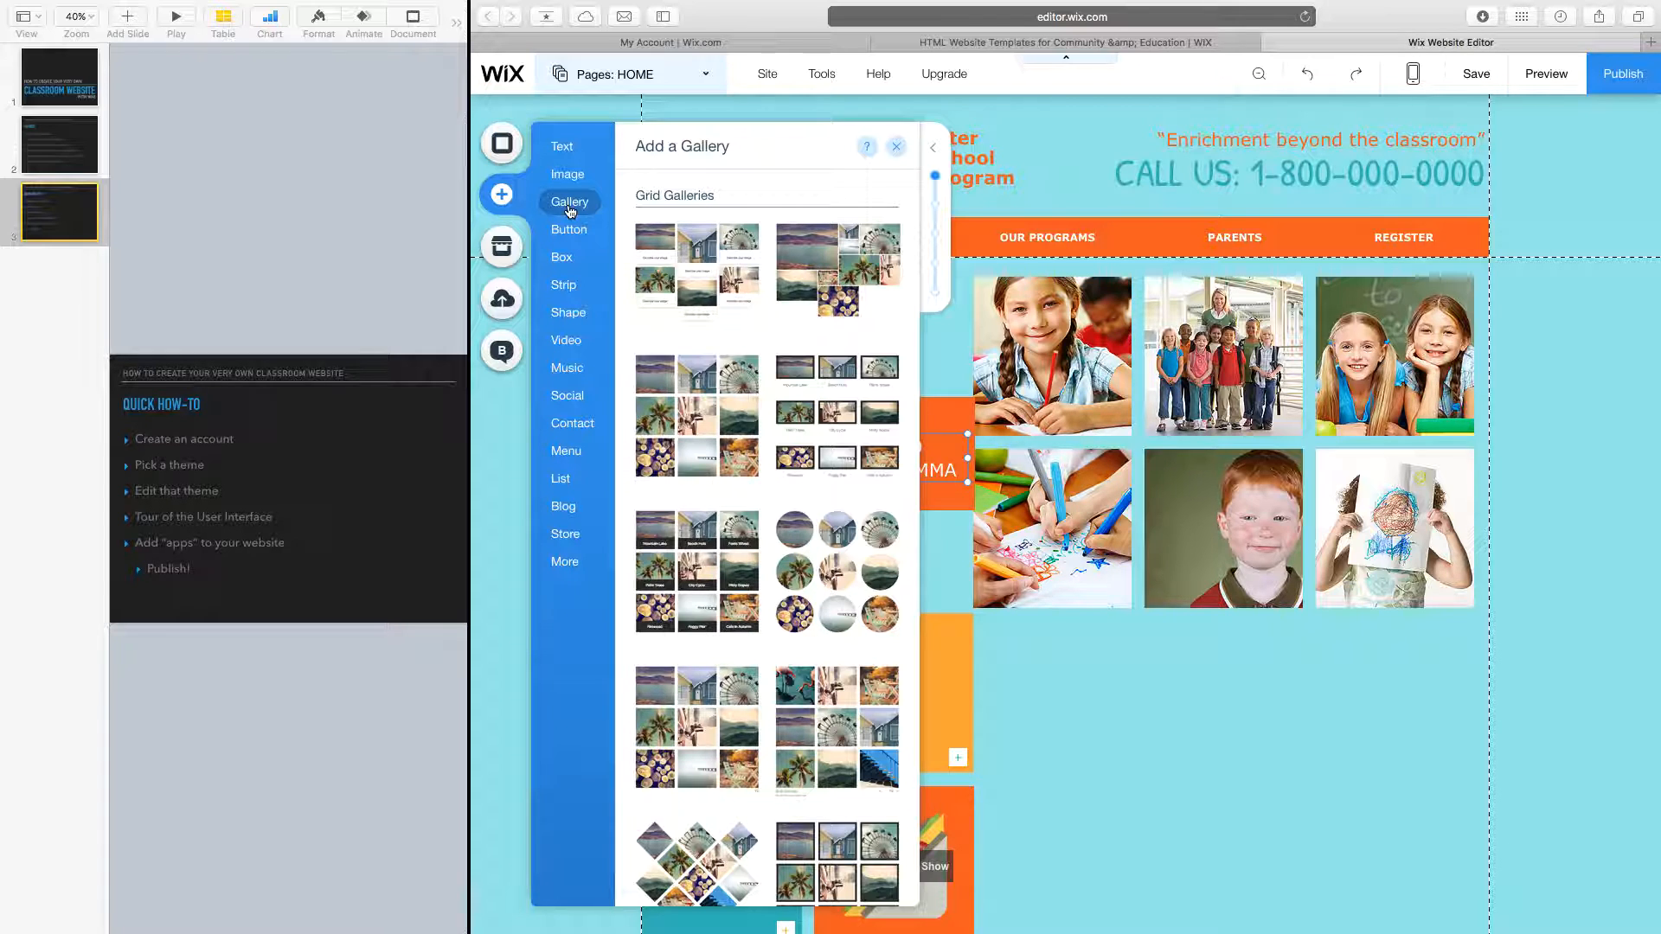
Add a round teal JOIN US button below the photo grid, right of the homework box.
mouse_move(567, 235)
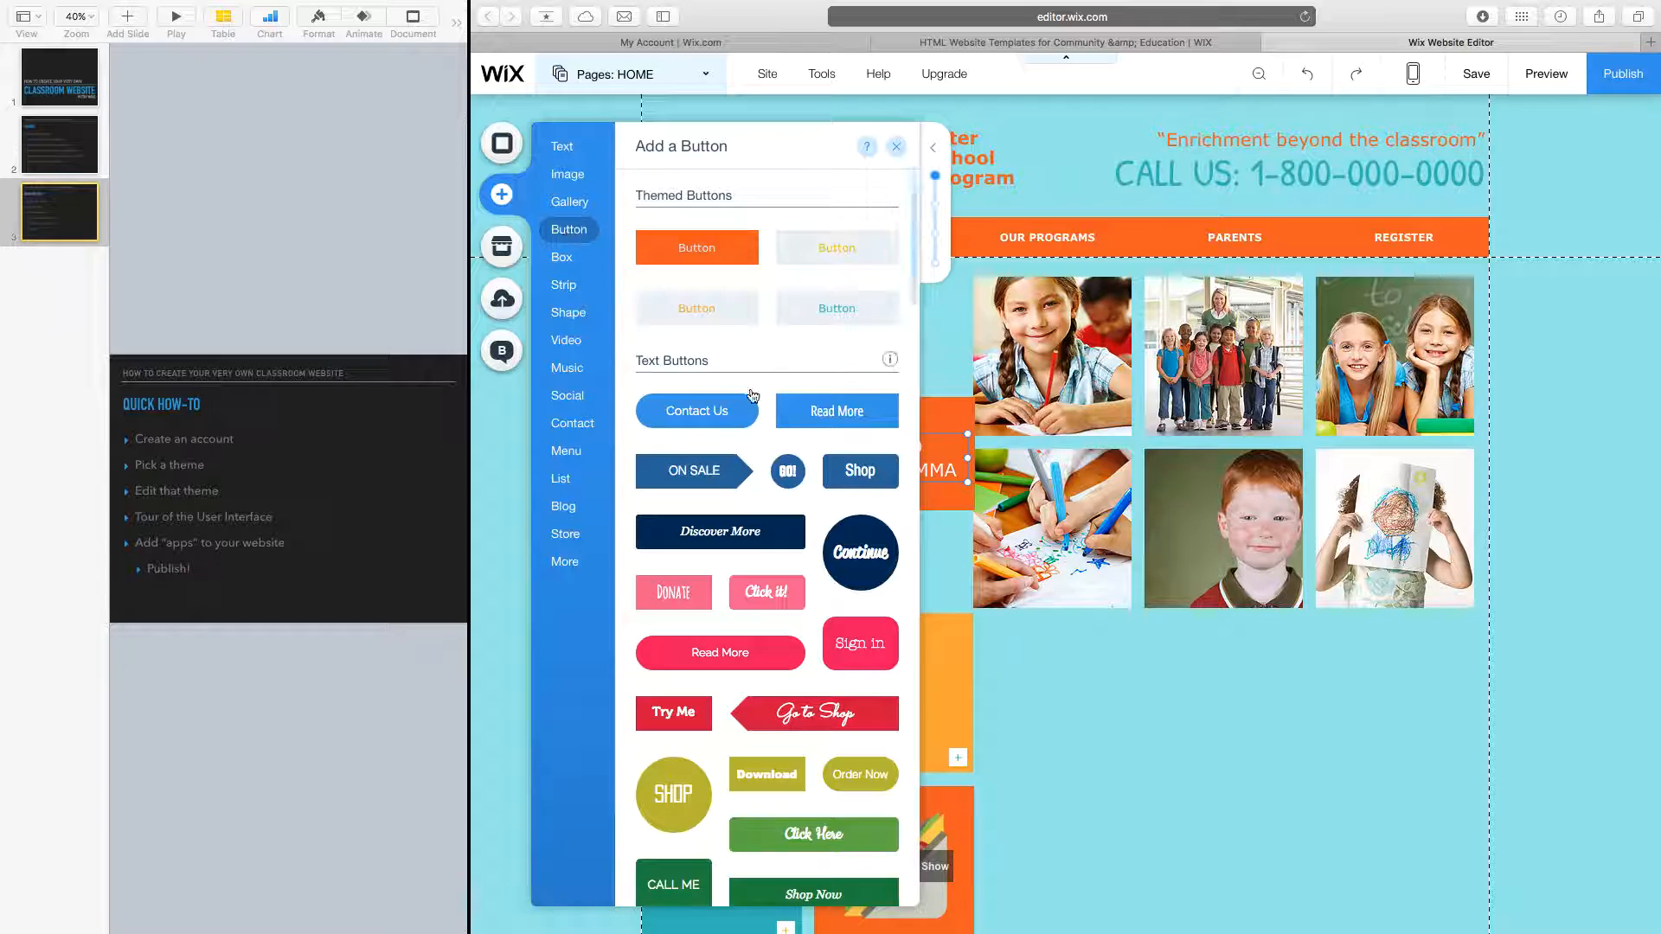
scroll(772, 423, "down", 3)
scroll(773, 423, "down", 10)
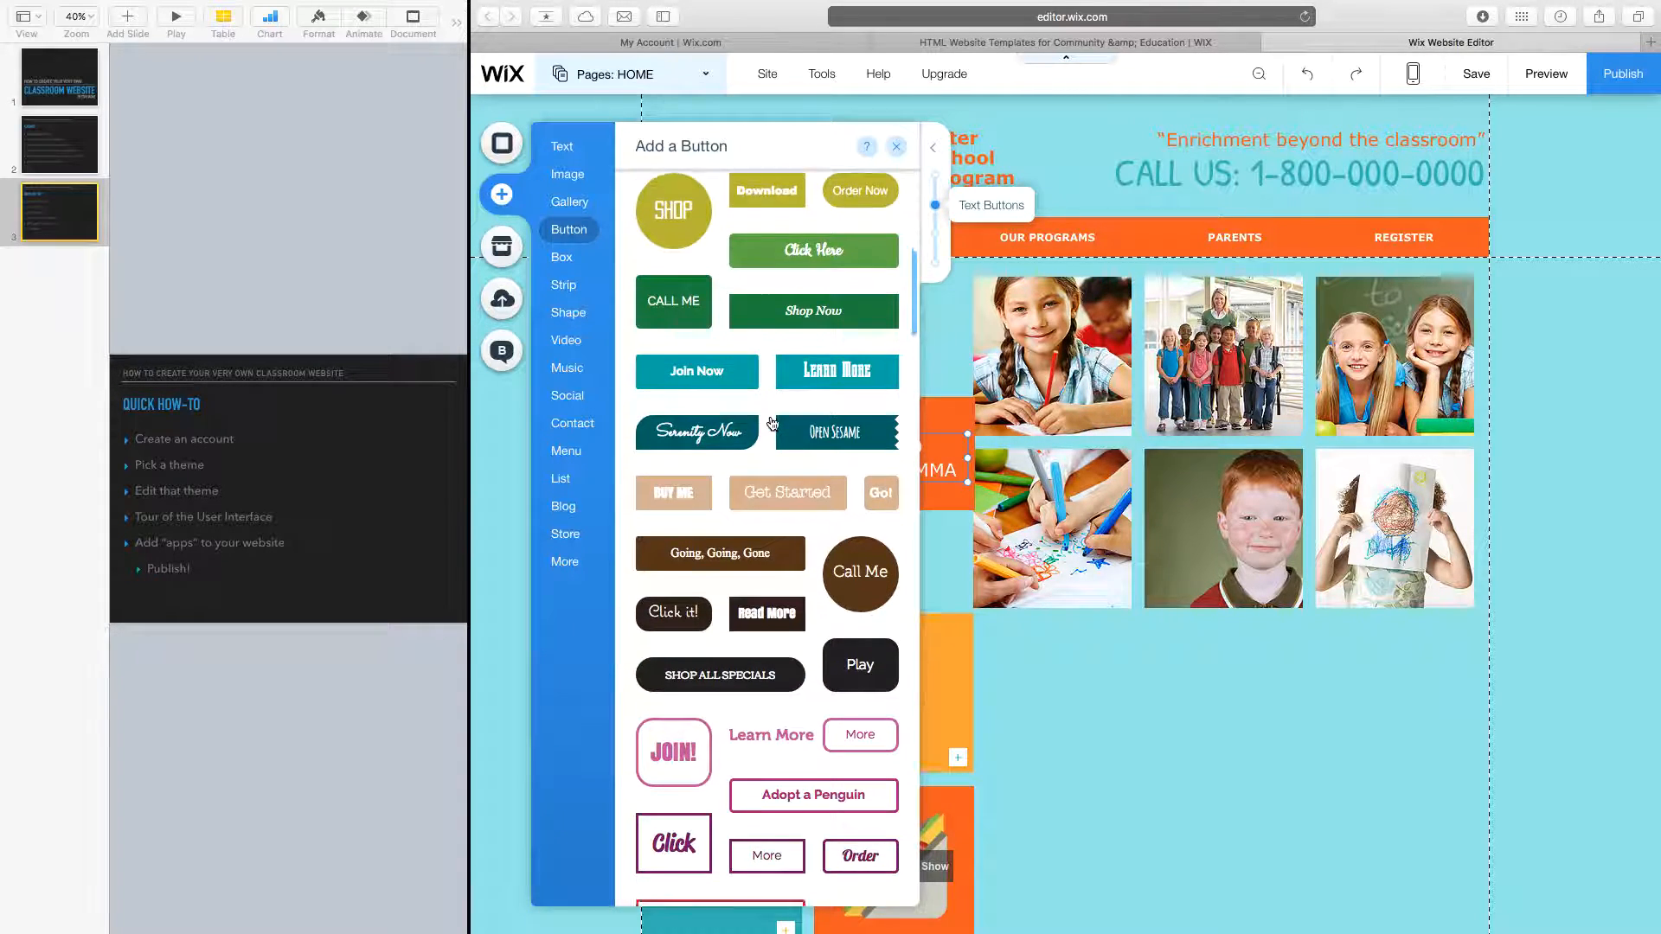
scroll(772, 423, "down", 5)
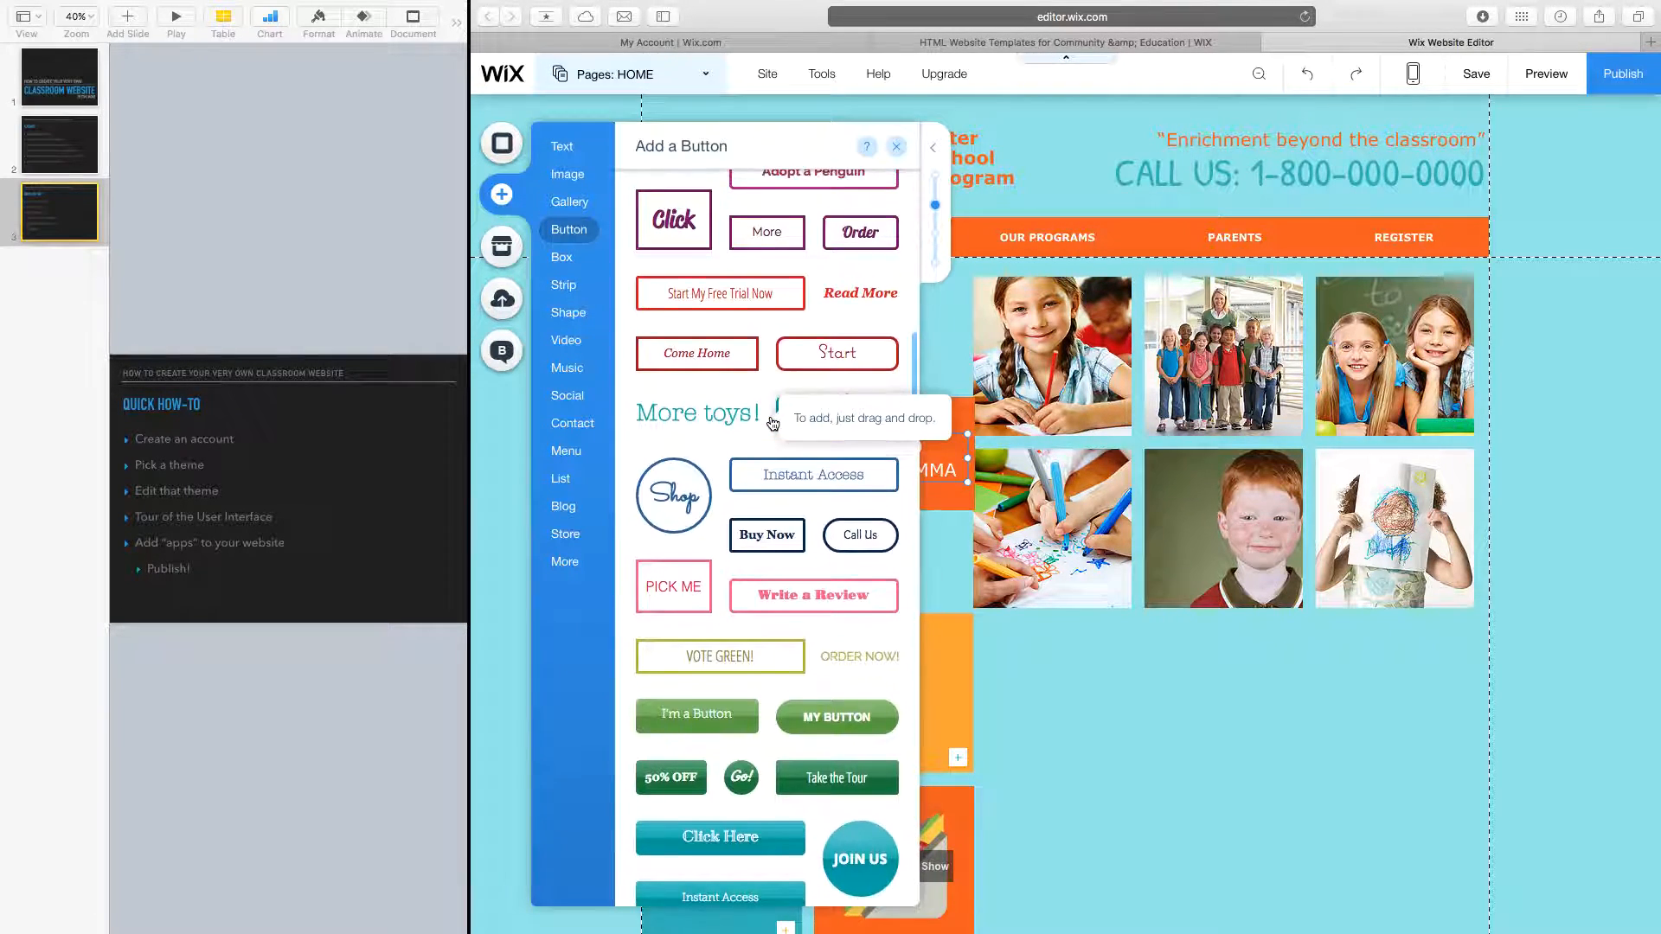
left_click_drag(872, 703, 1066, 515)
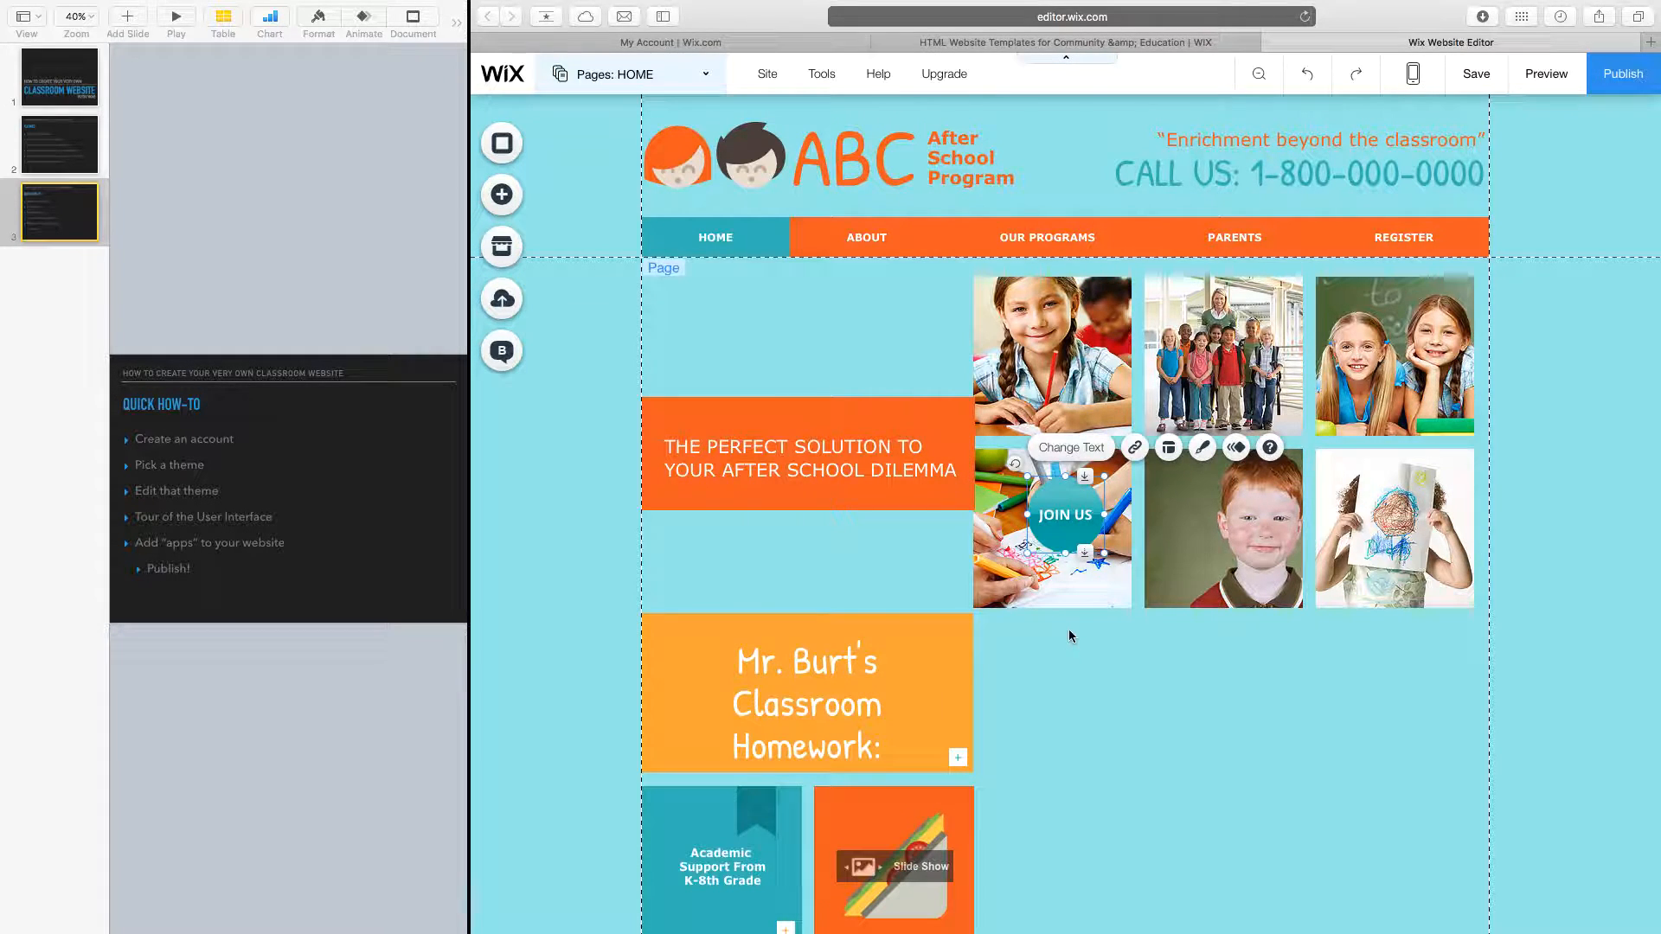
left_click_drag(1151, 686, 1043, 709)
right_click(1159, 716)
left_click(1158, 725)
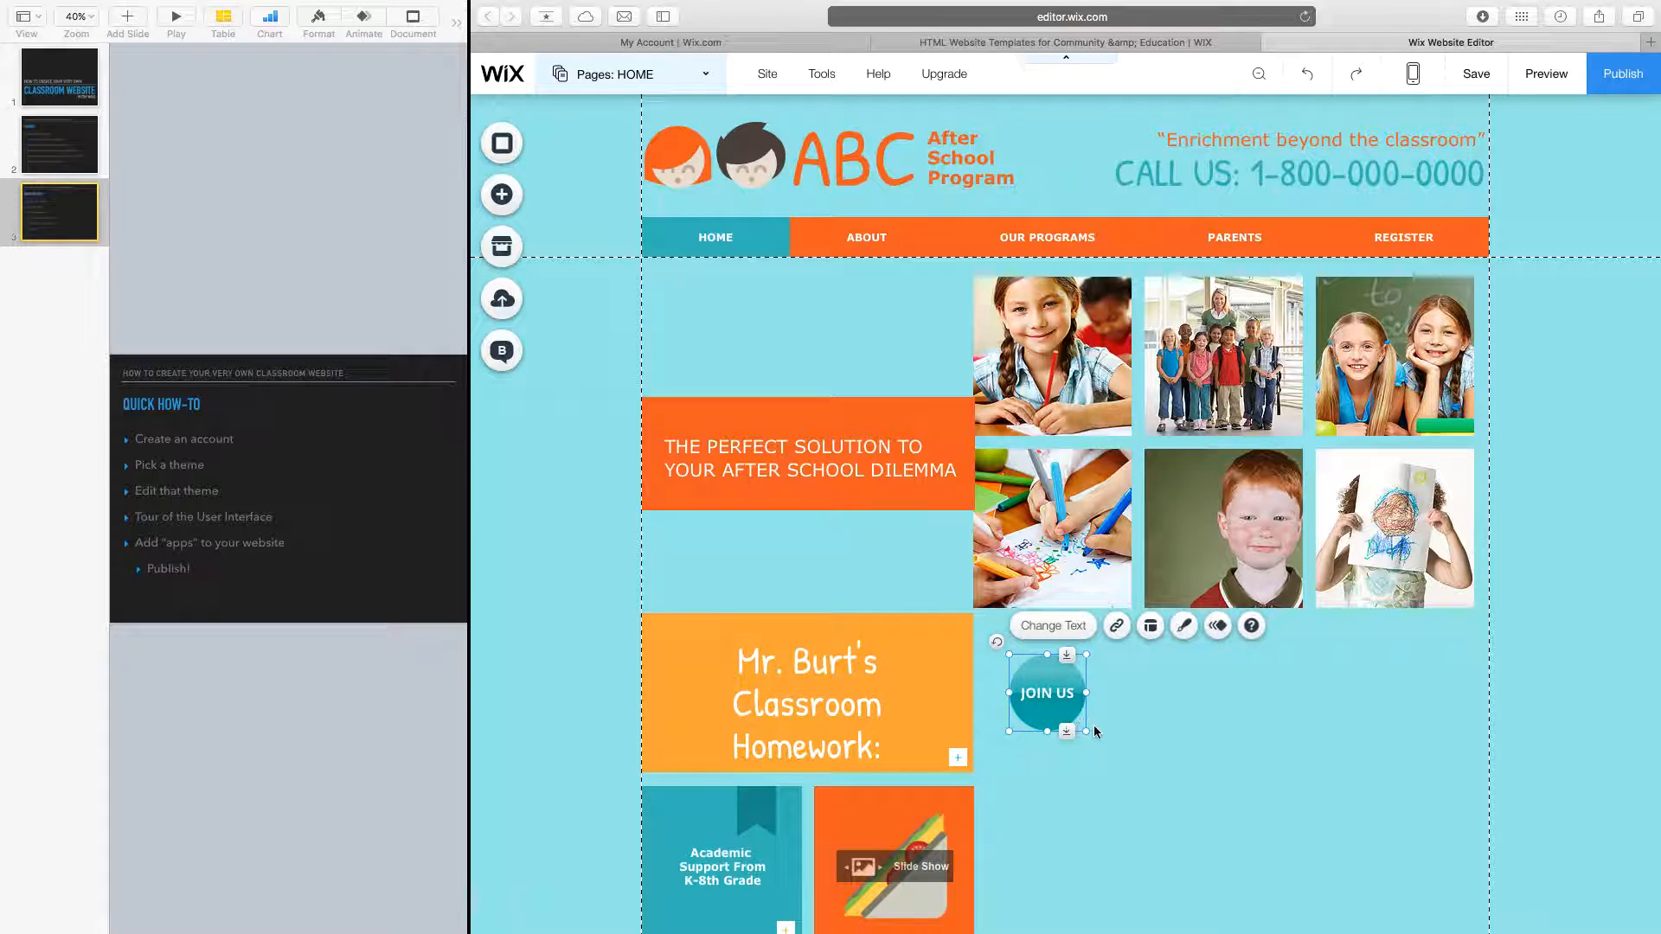
Nudge the button right and start relabelling it 'CLICK HERE TO DOWNLOAD THE…' in Button Settings.
left_click_drag(1315, 926, 1253, 883)
double_click(1145, 777)
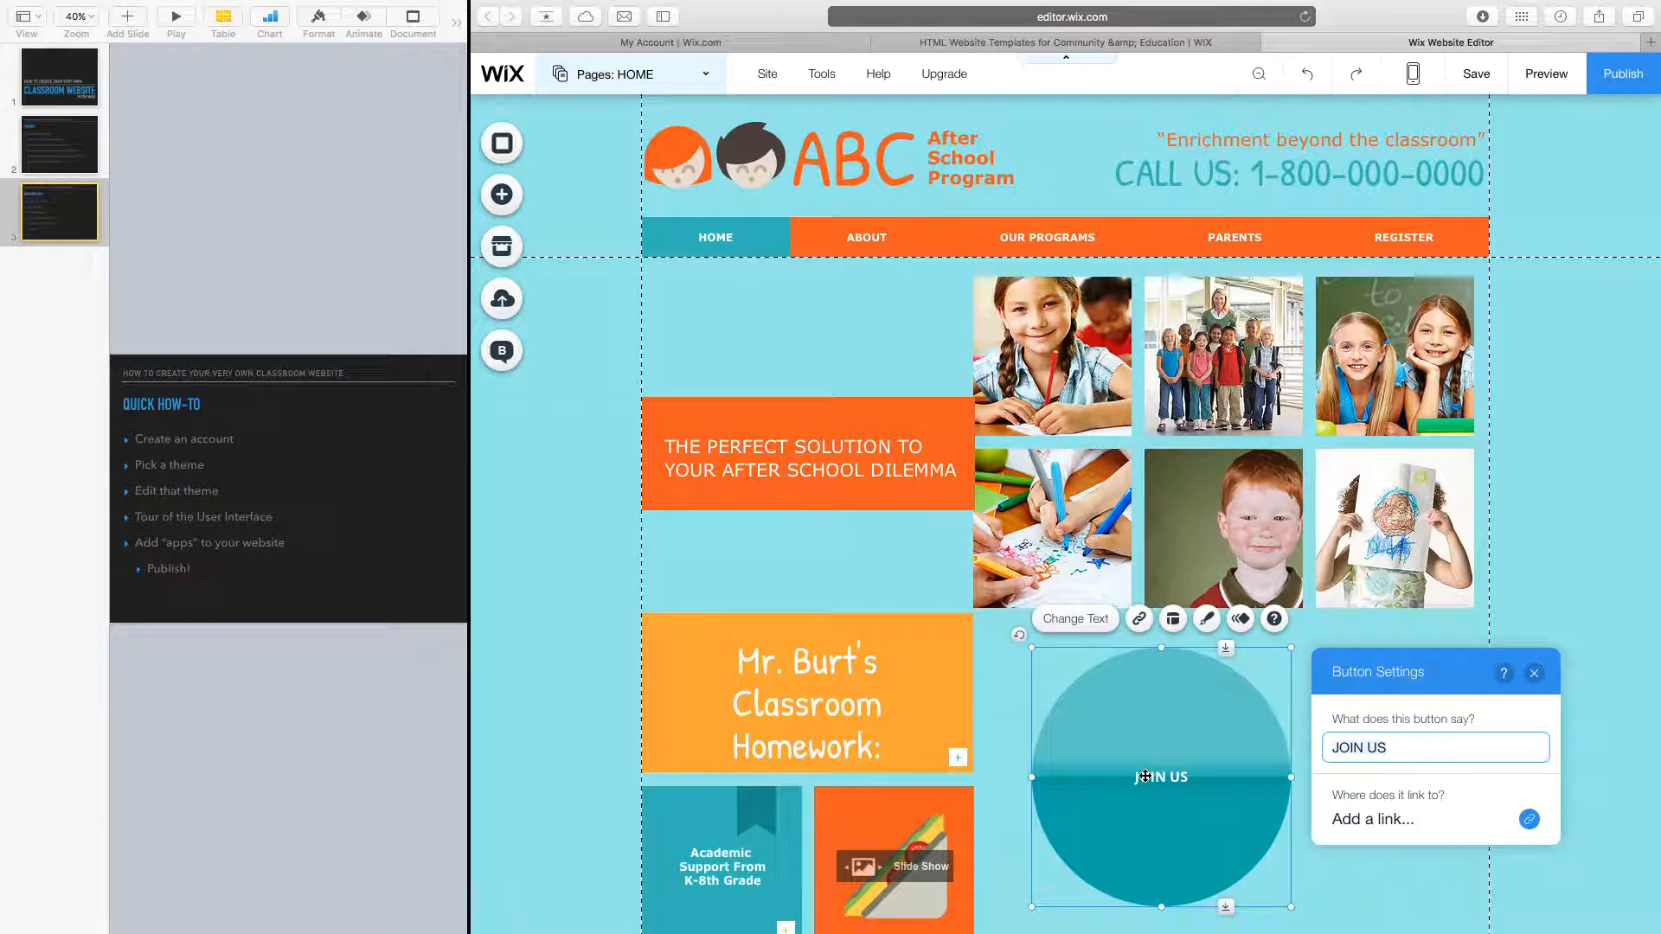
triple_click(1411, 747)
type("CLICK HERE TO DOWN")
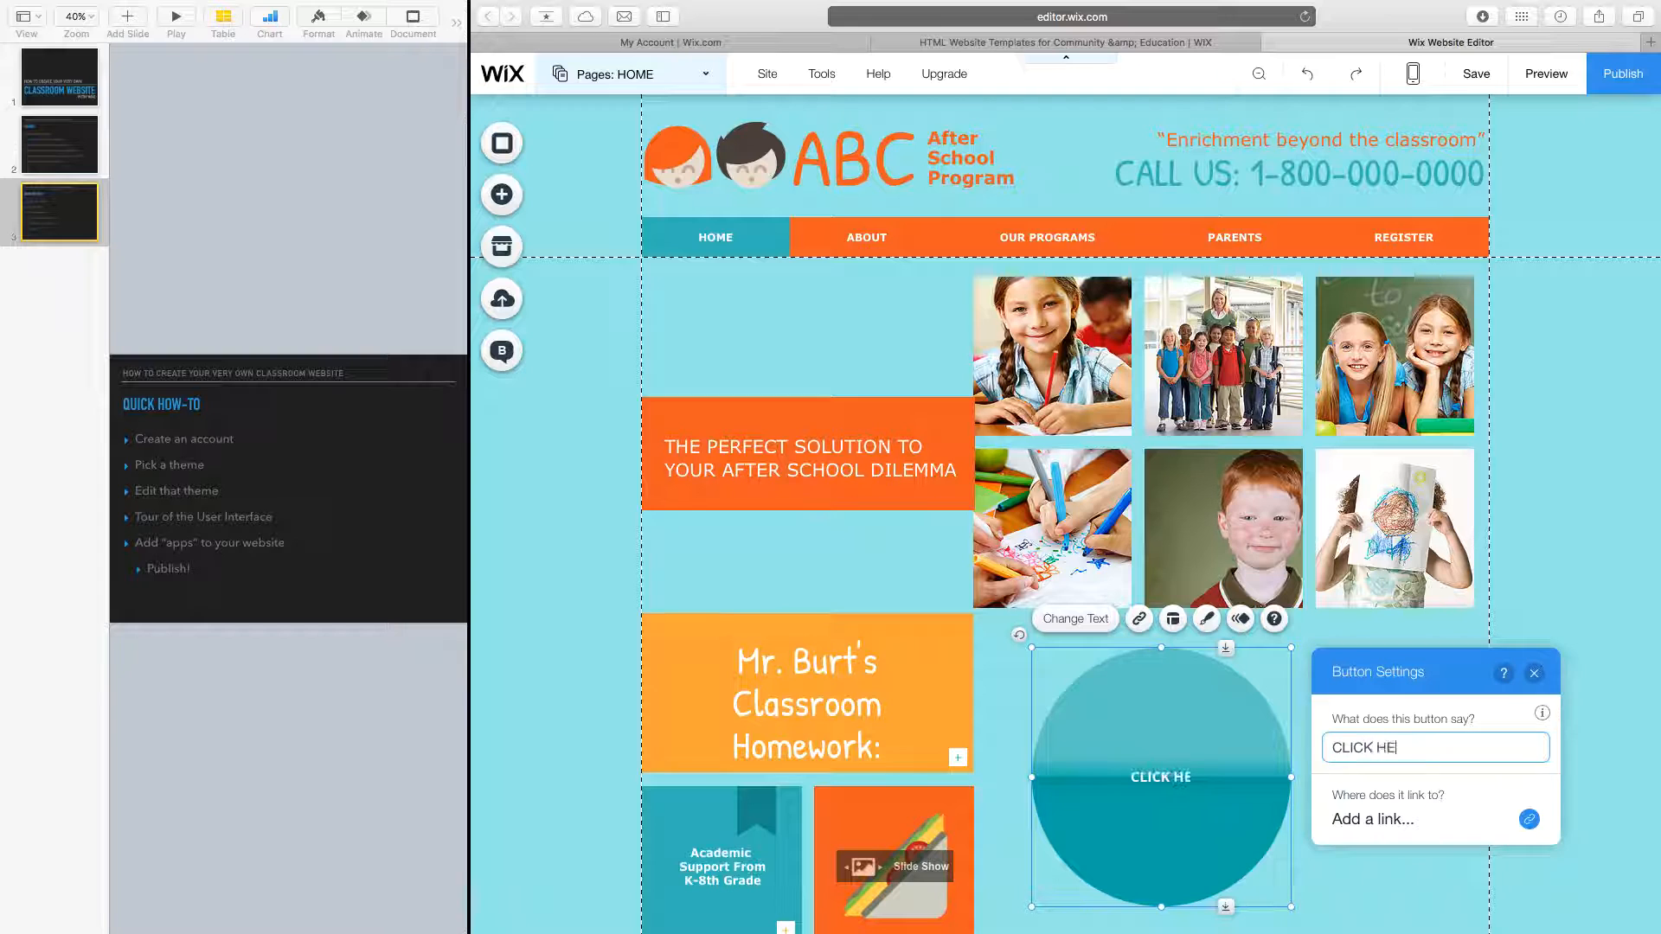
type("LOAD THE HMW")
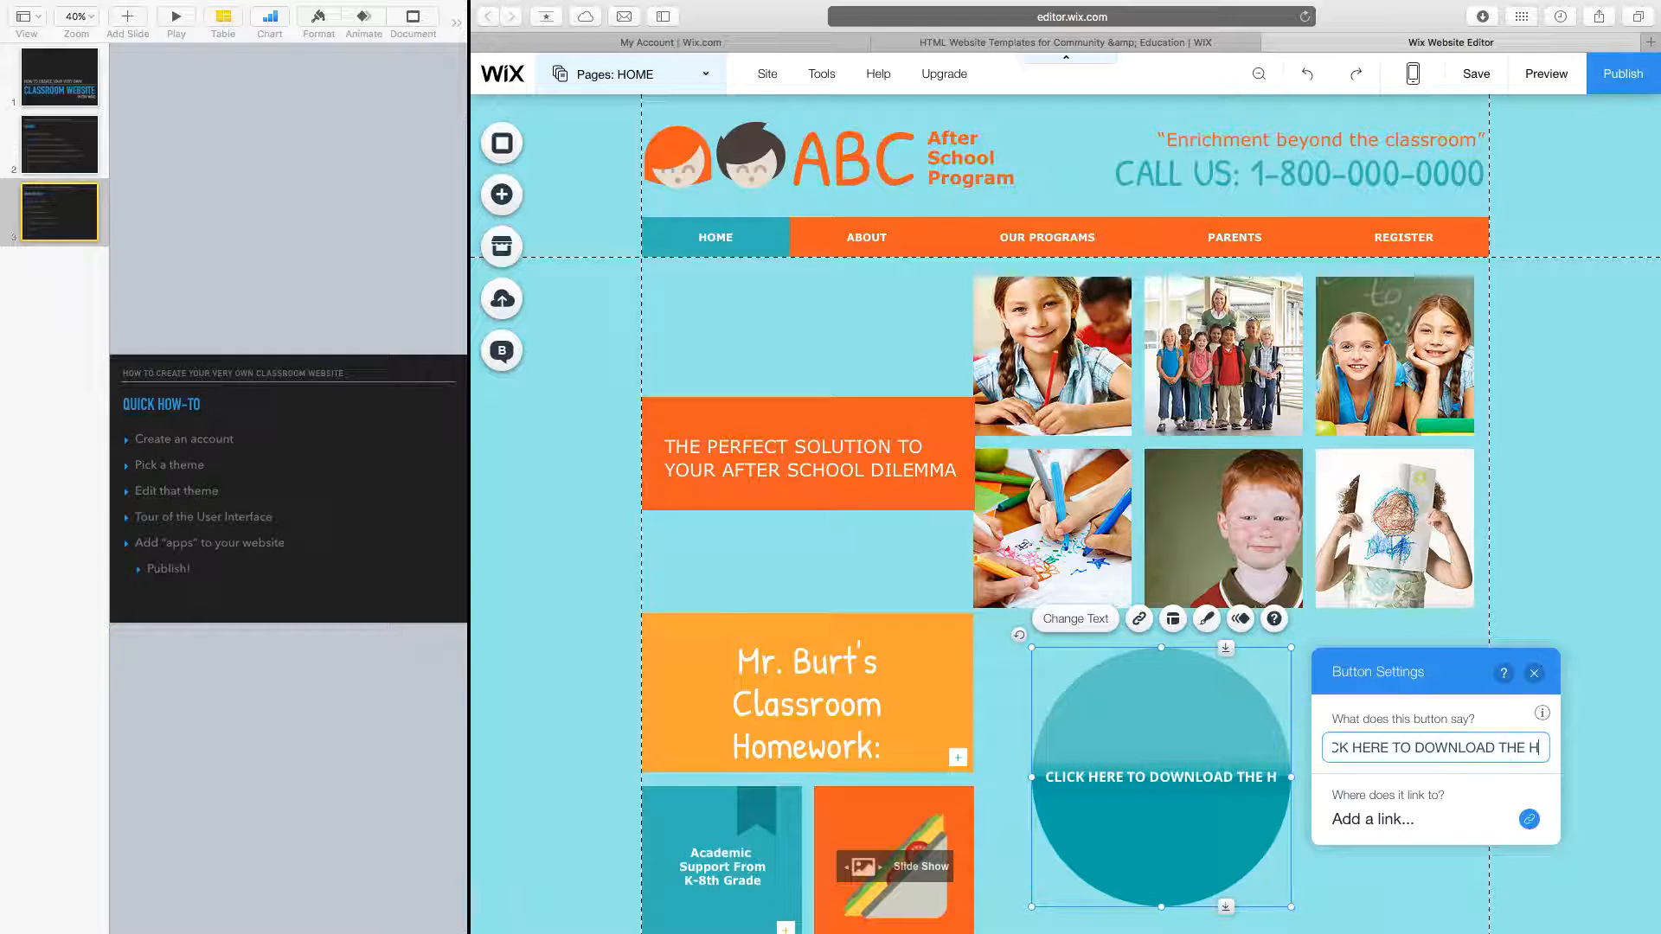
key("BackSpace")
key("BackSpace")
type("OMEW")
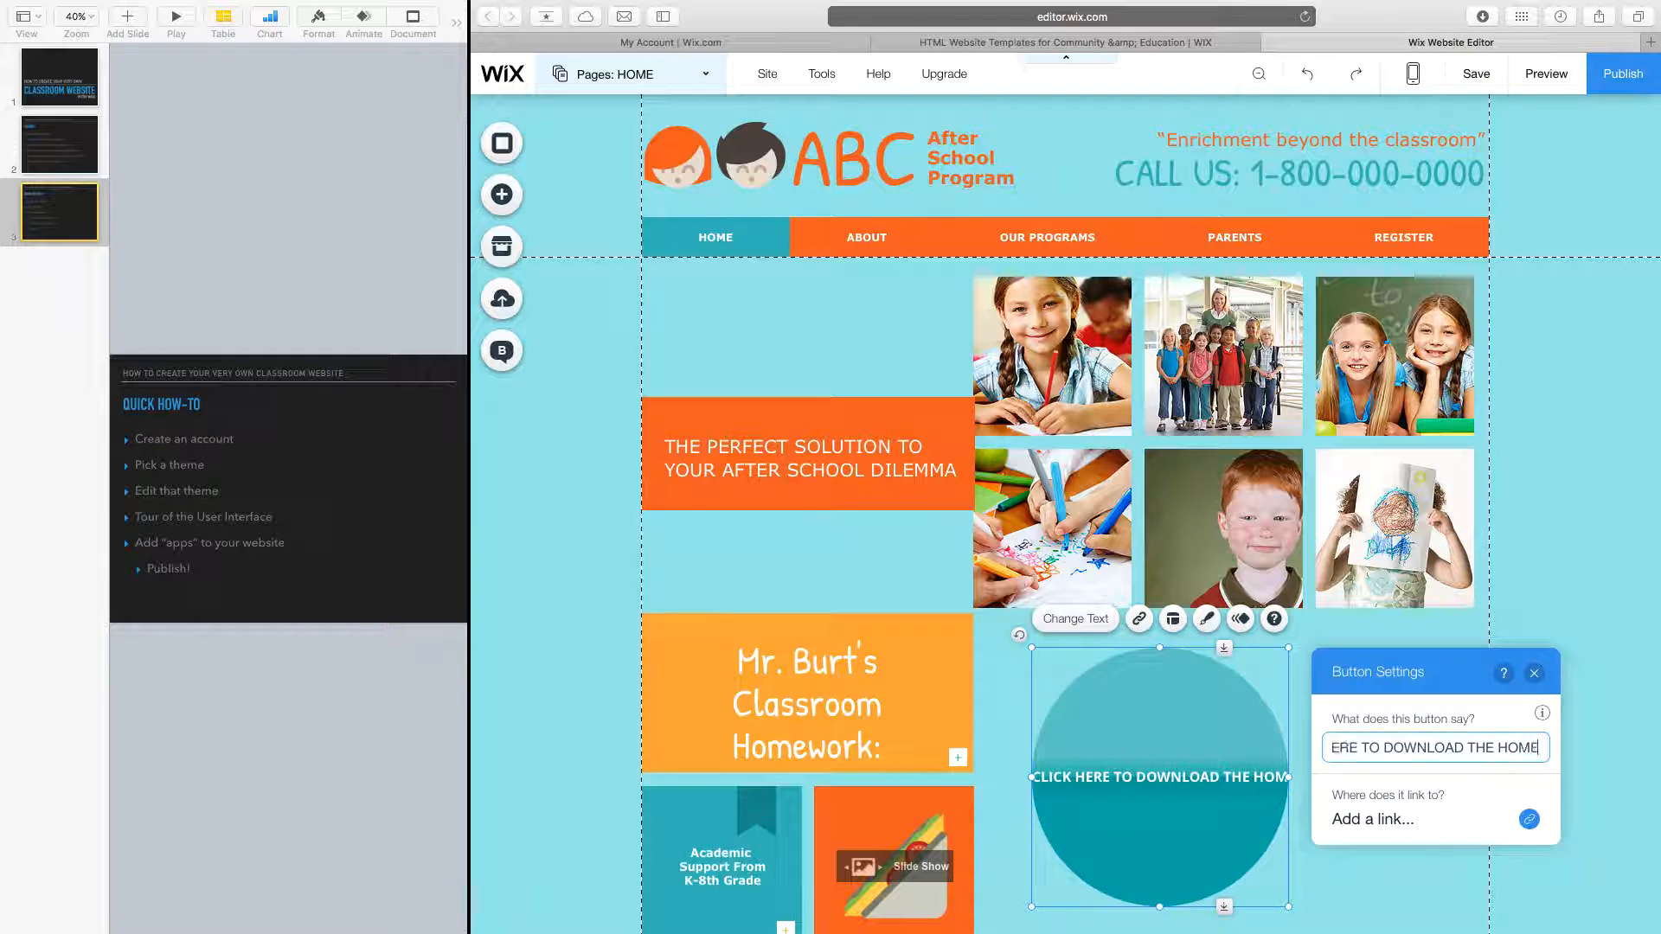
key("BackSpace")
key("BackSpace")
key("BackSpace")
key("BackSpace")
key("BackSpace")
key("BackSpace")
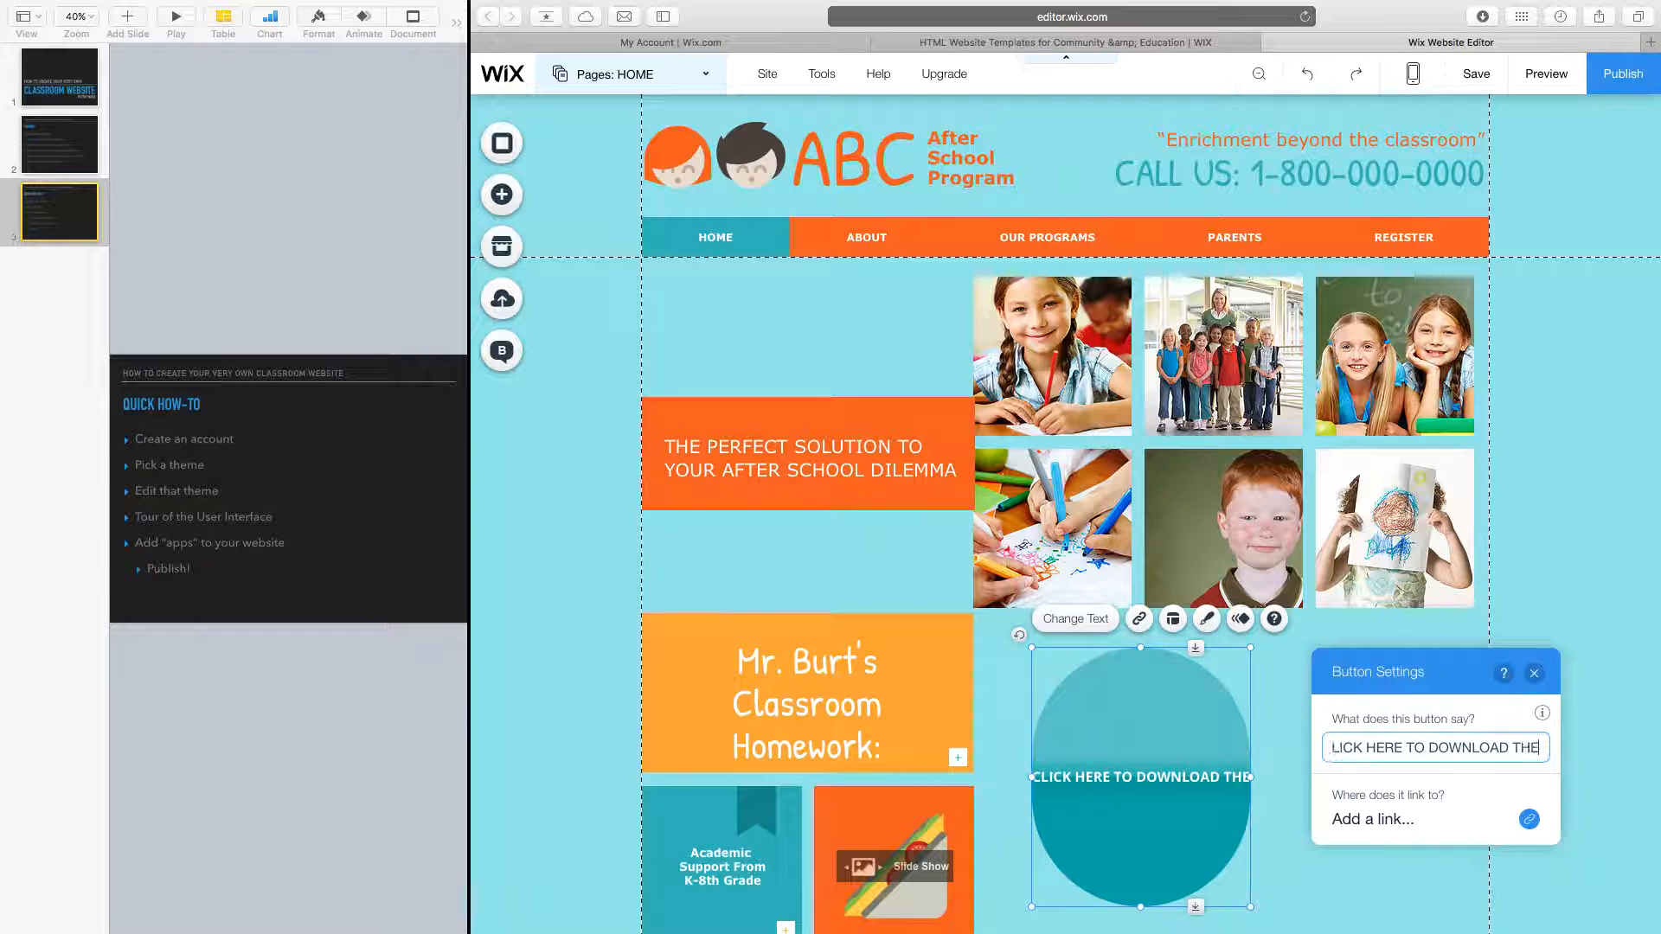
key("BackSpace")
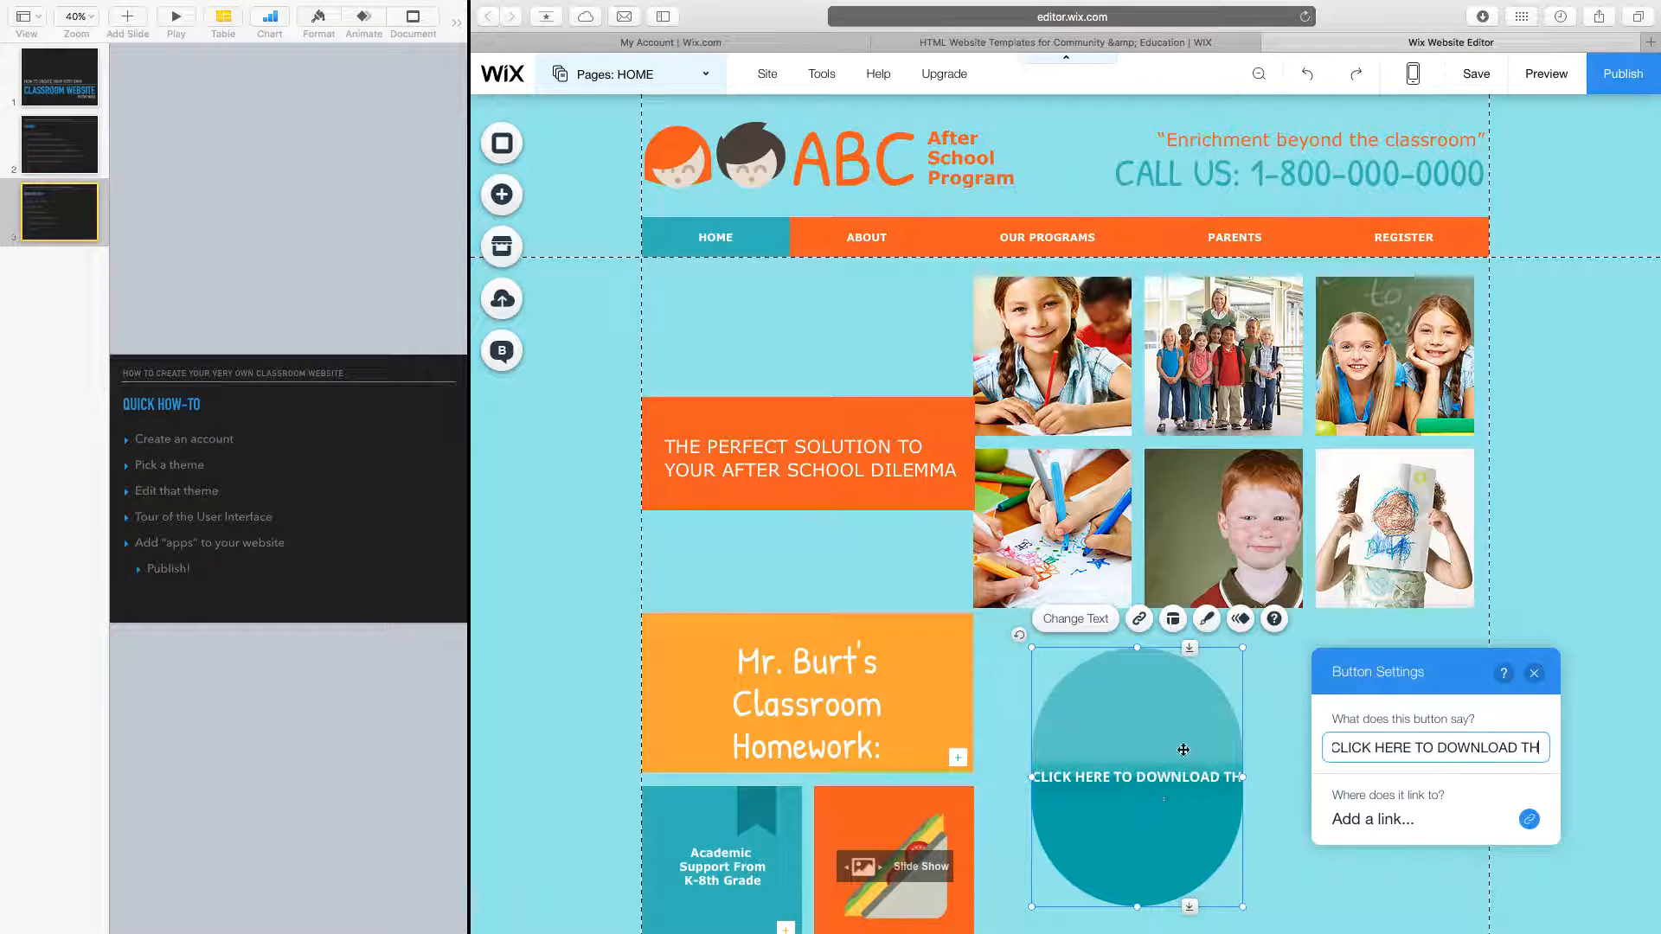
Stretch the button into a wide oval and complete the label 'CLICK HERE TO DOWNLOAD THE HOMEWORK'.
left_click_drag(1244, 777, 1465, 819)
left_click(1380, 783)
double_click(1345, 780)
left_click(989, 748)
type("E HOMEWORK")
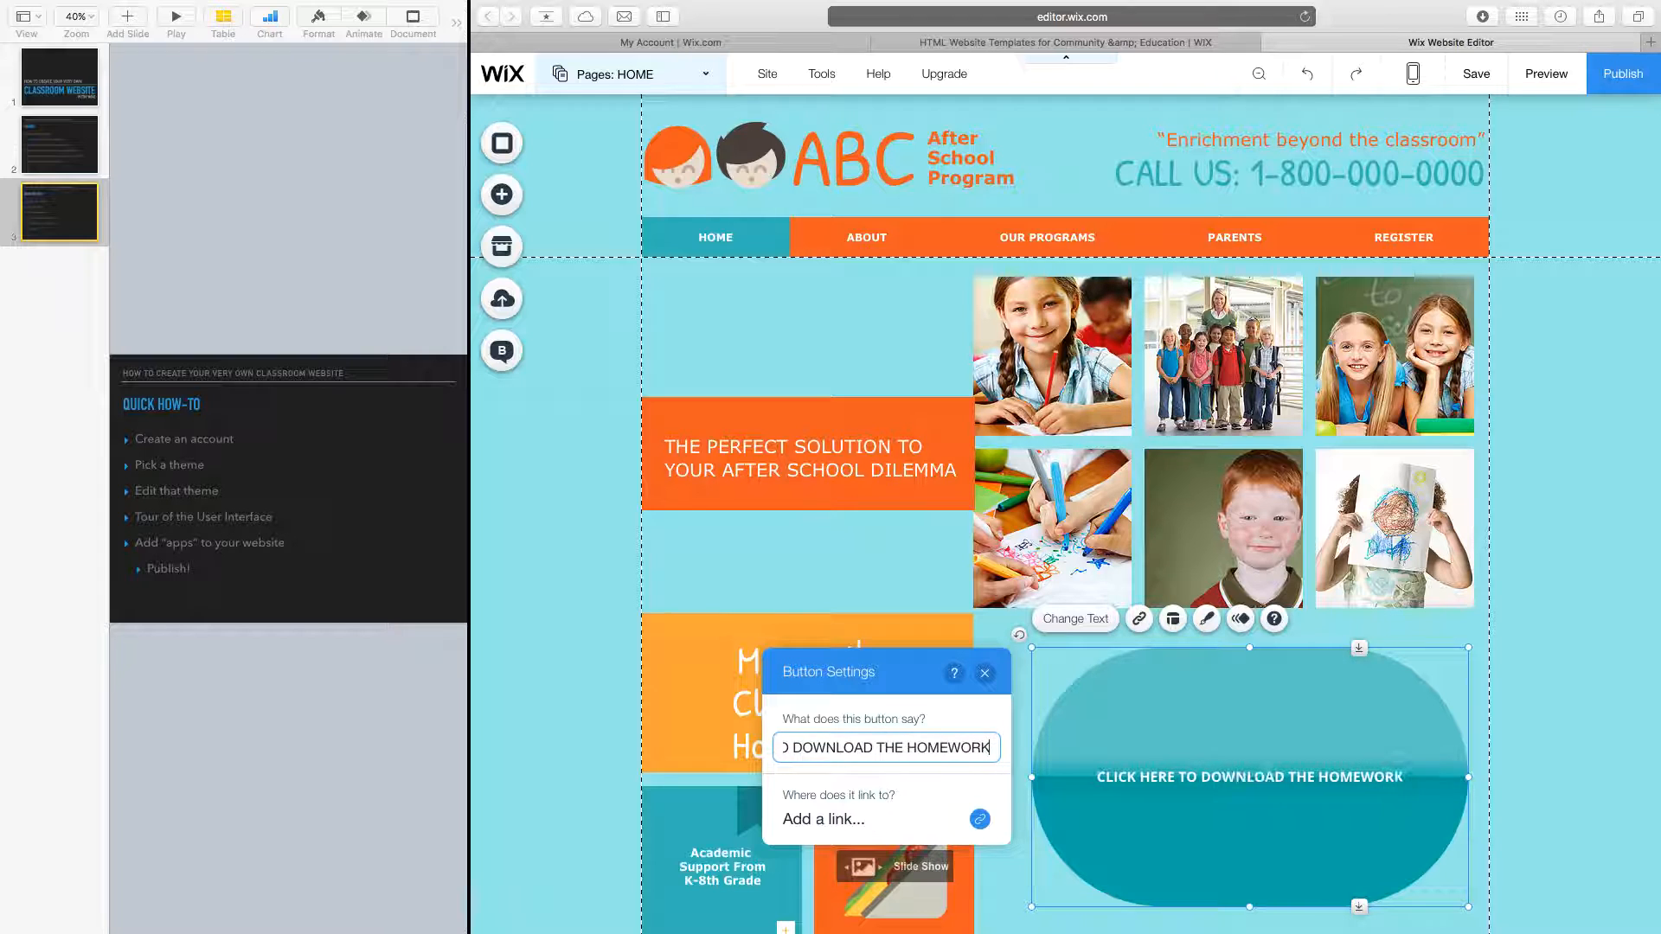
After trying the PARENTS page and a YouTube web address, set the button link to Document and open the library.
left_click(979, 820)
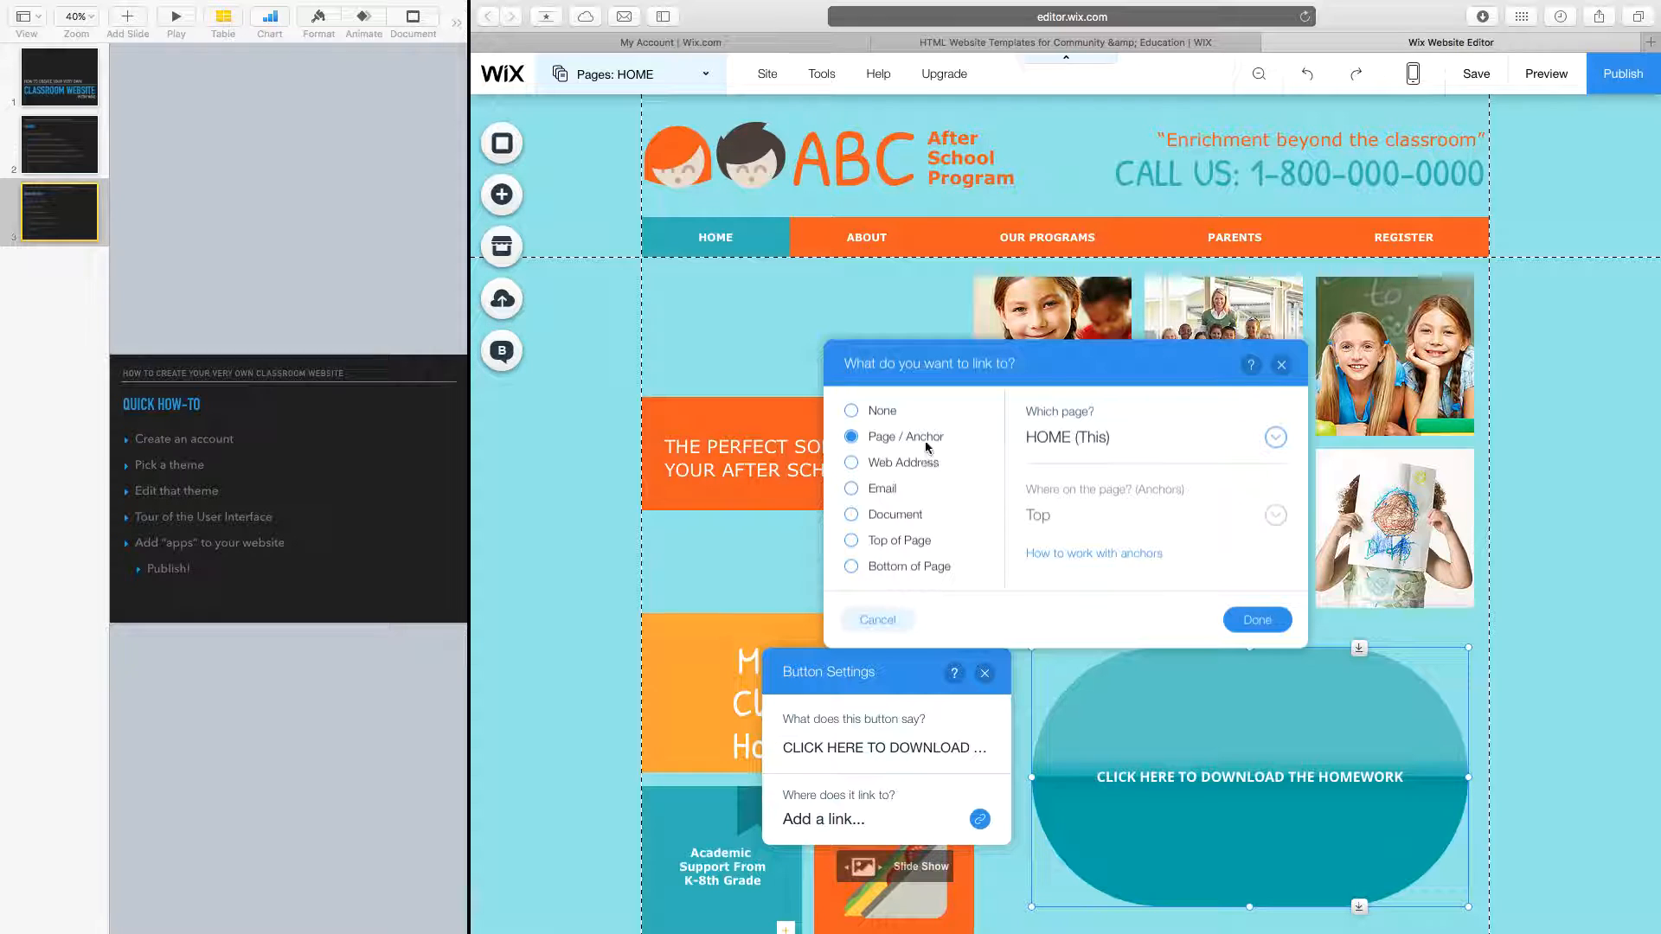
left_click(1088, 448)
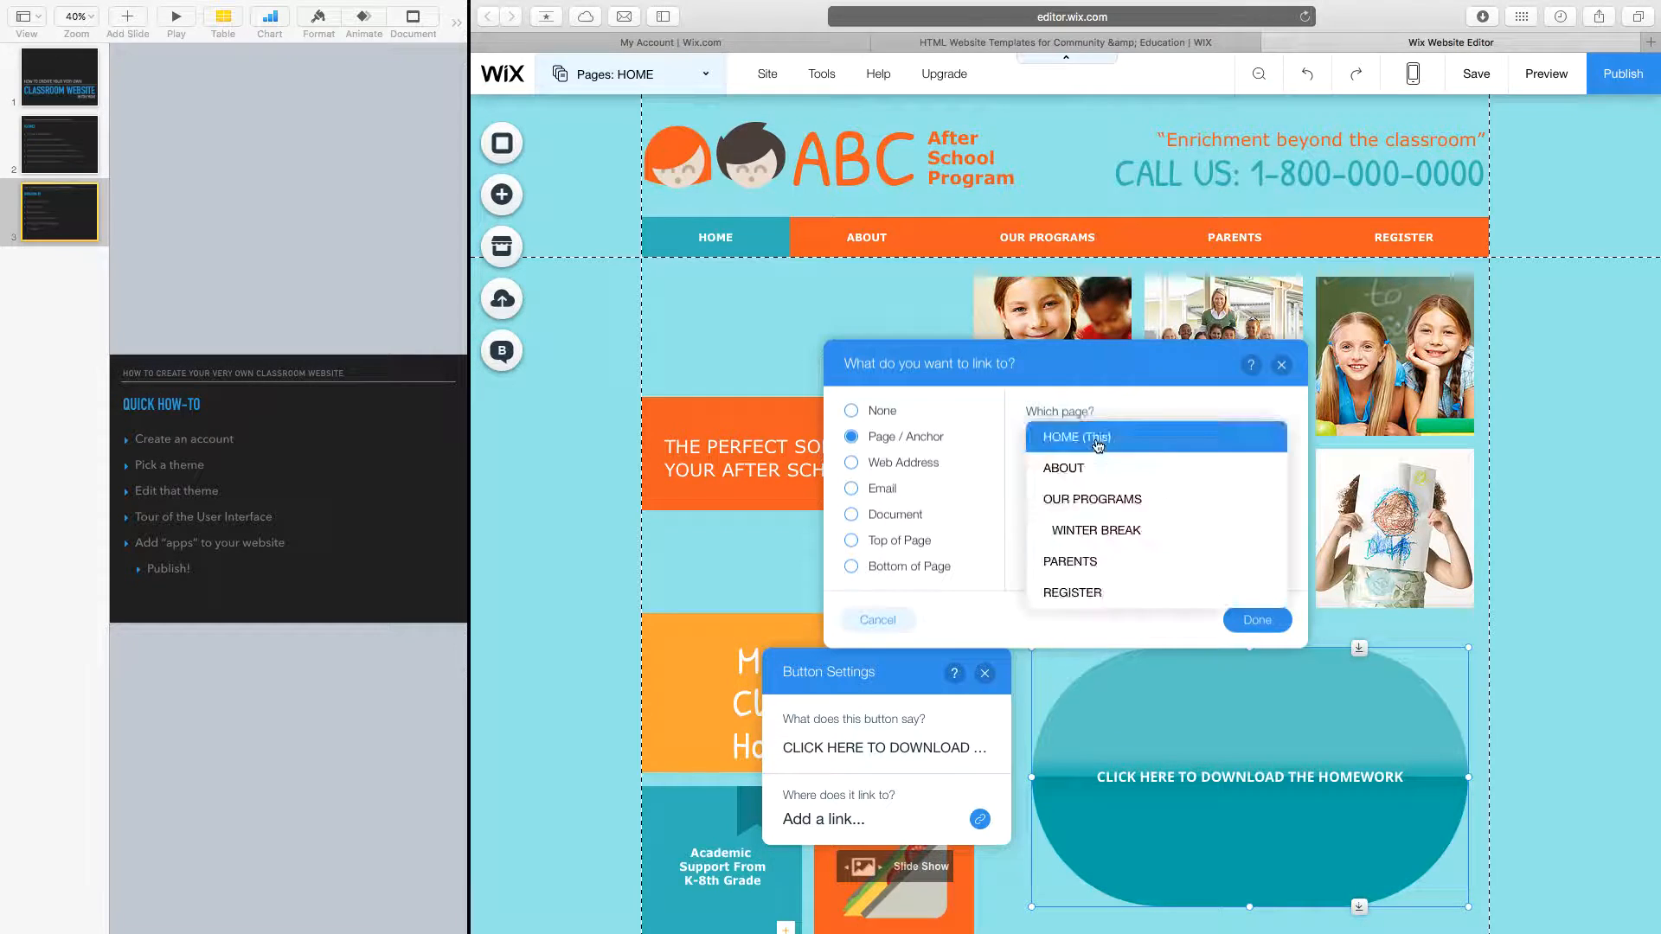
left_click(1094, 565)
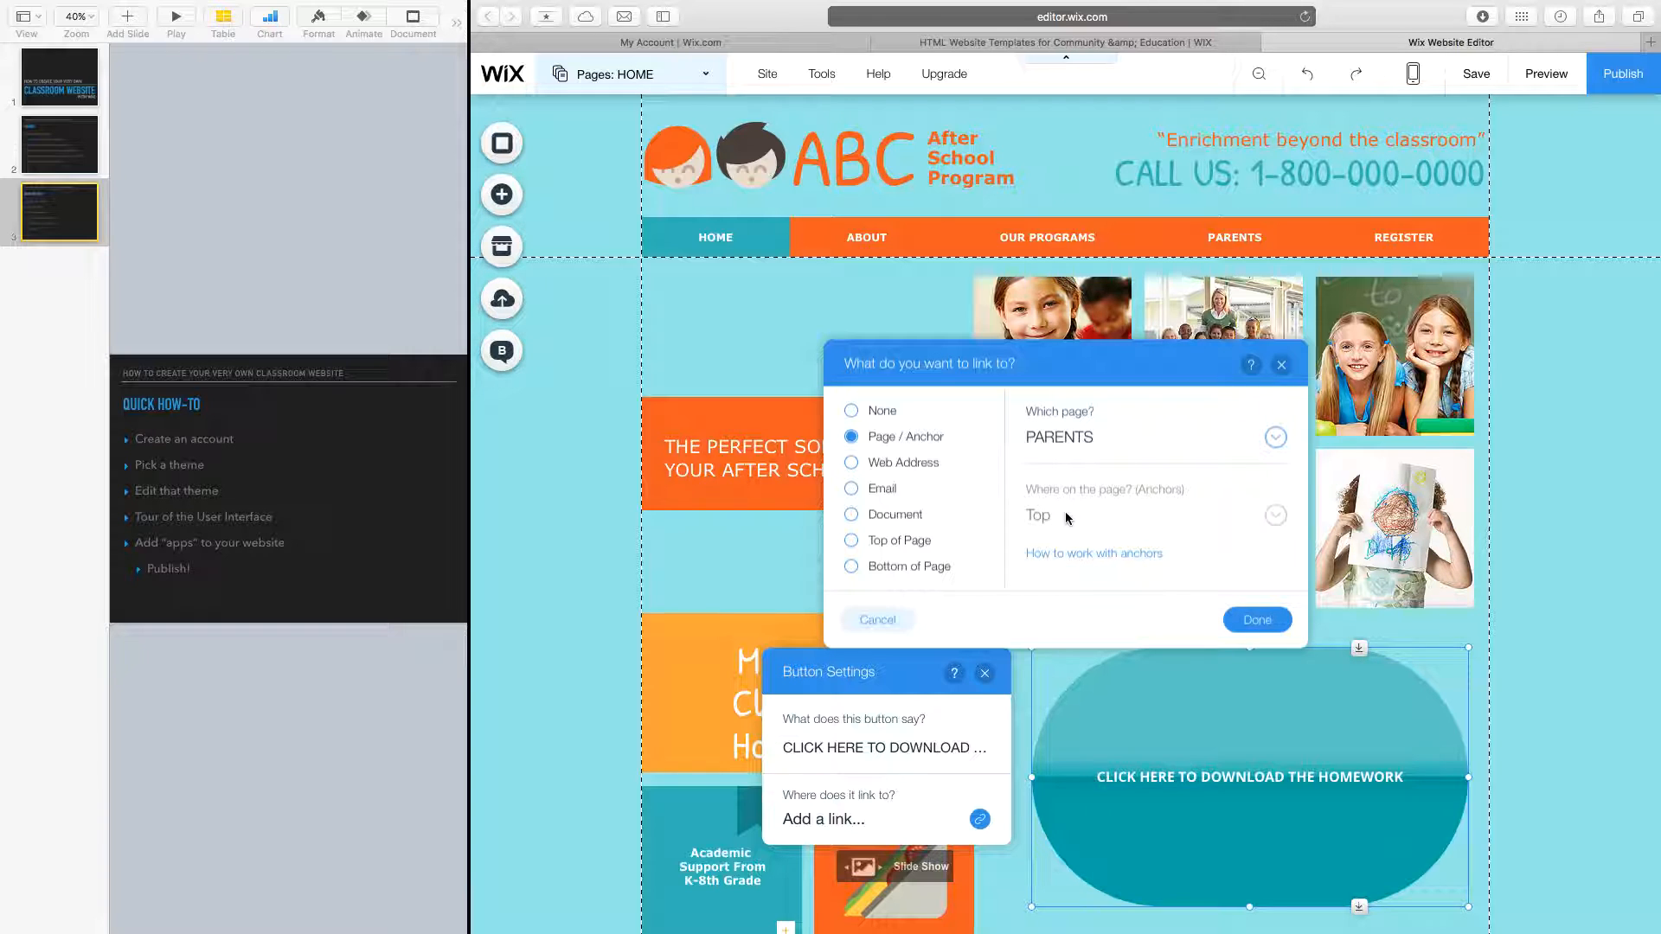
left_click(900, 463)
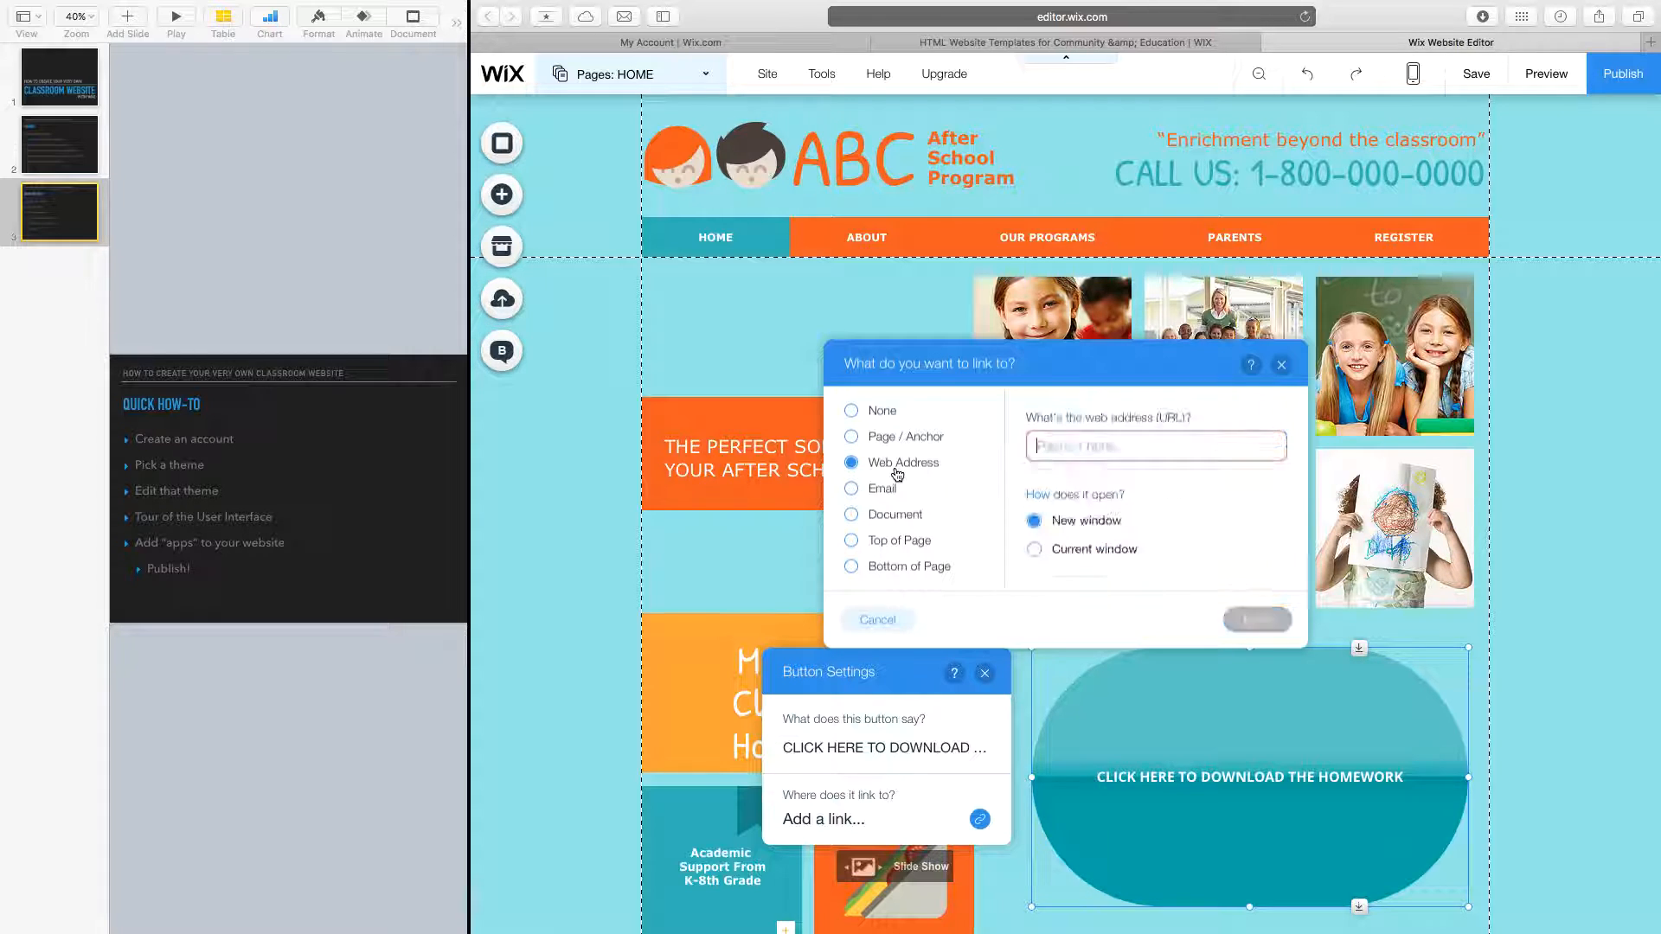
type("ww")
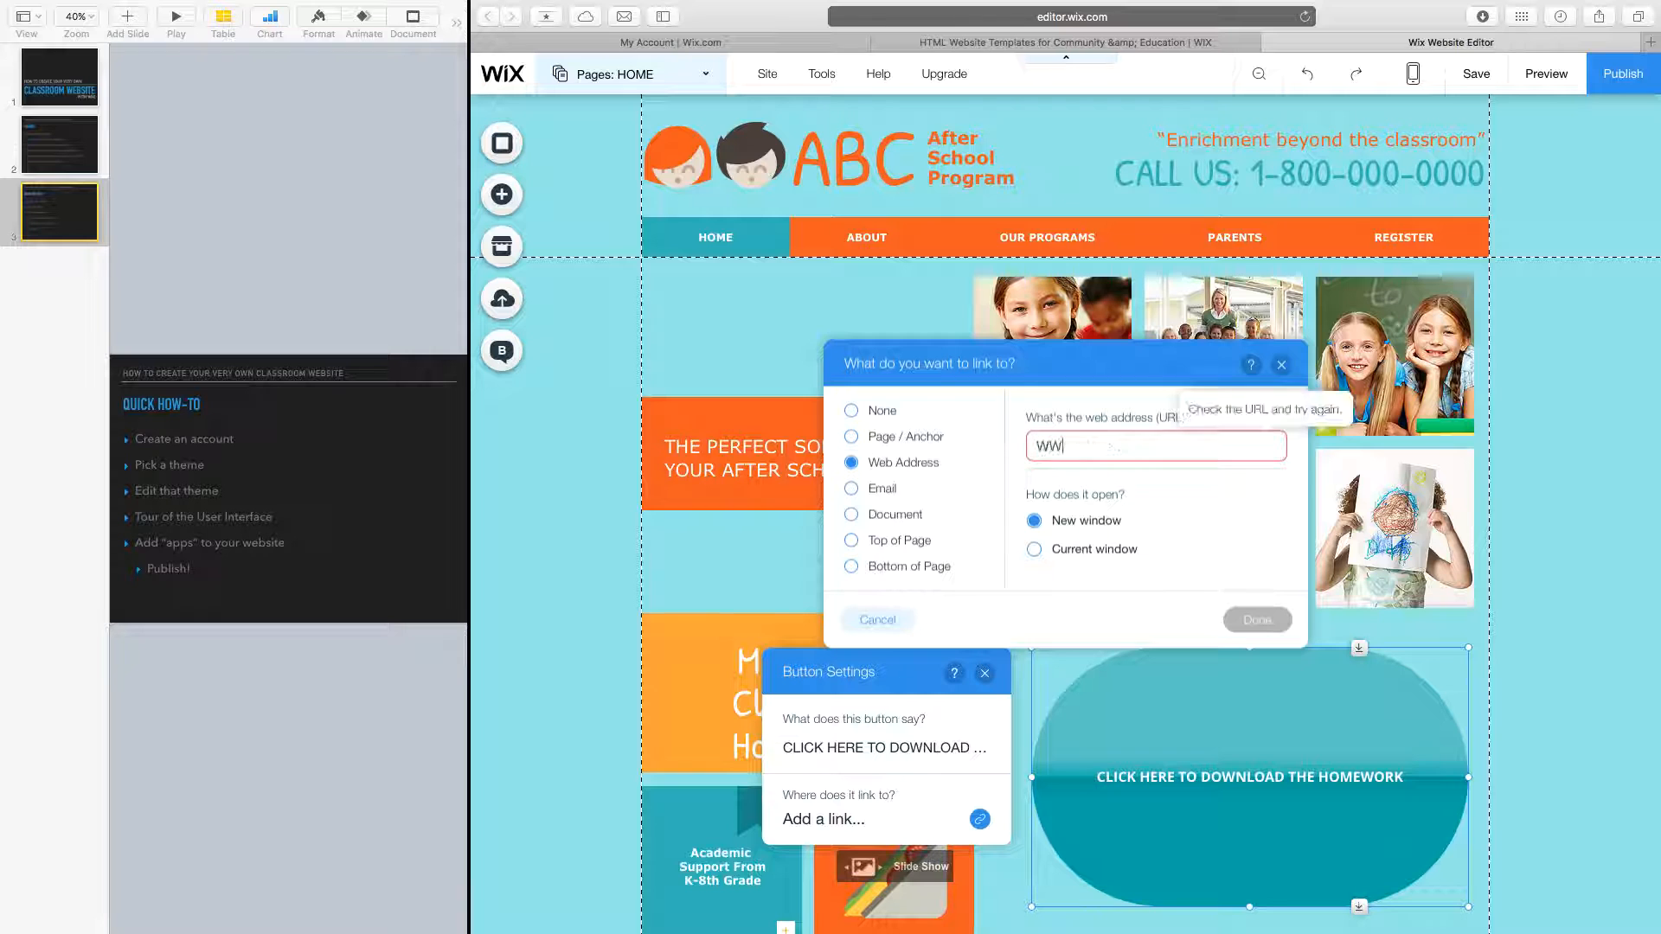
type("W.YOUTUBE.COM")
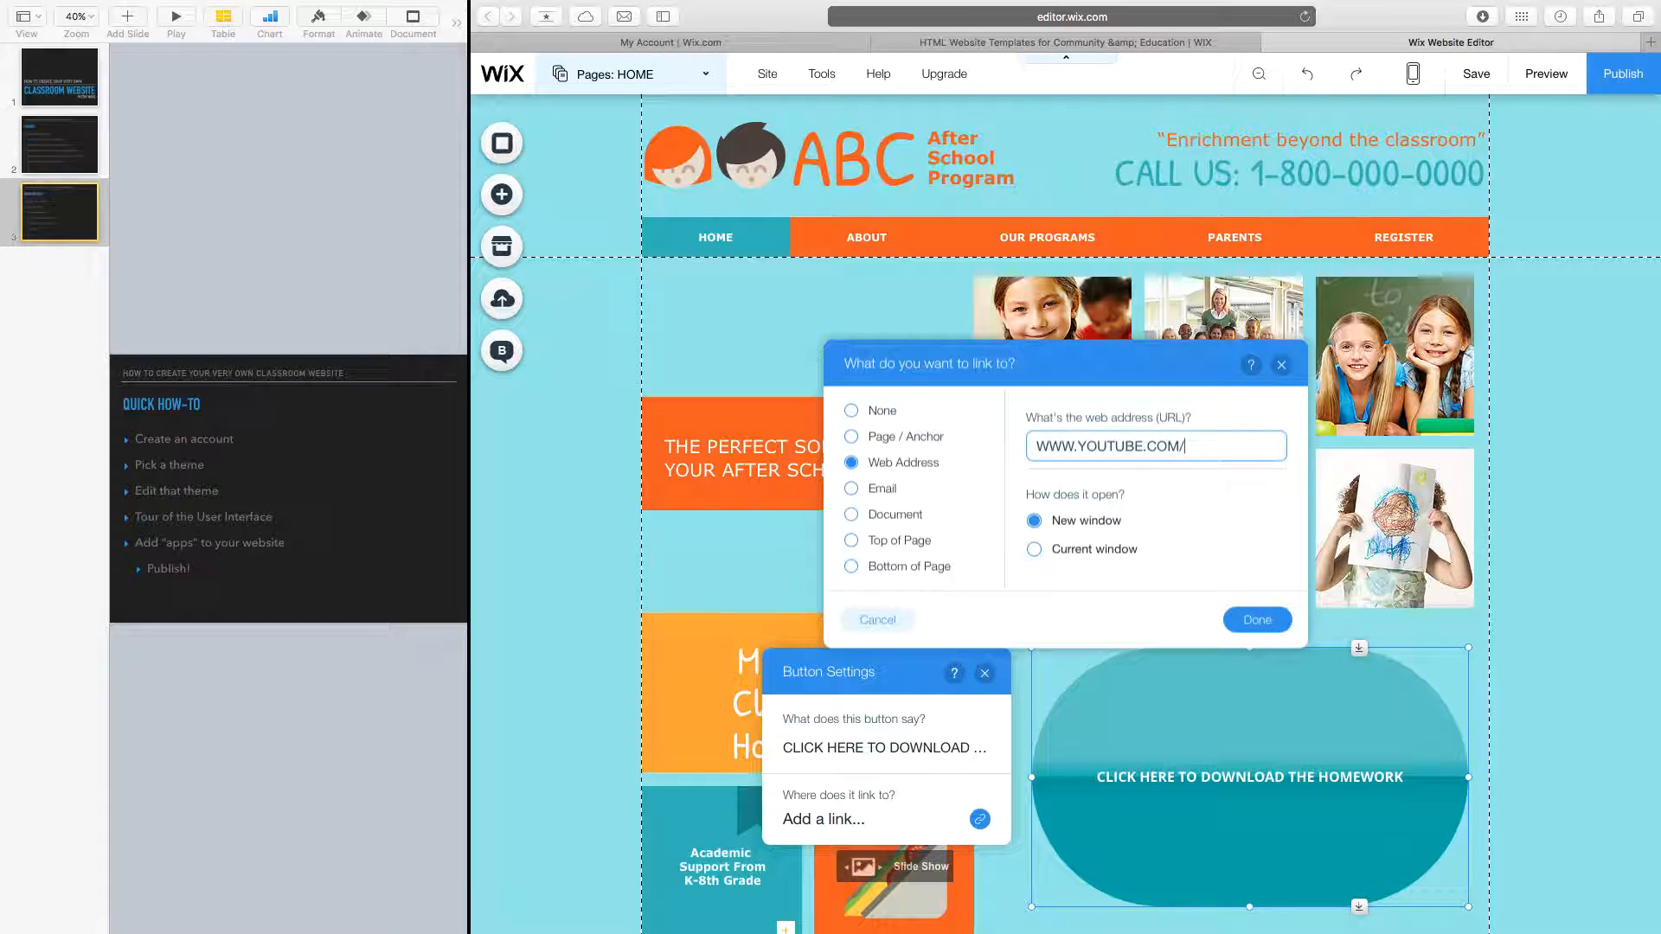
type("/WATCHTHISVIDEO")
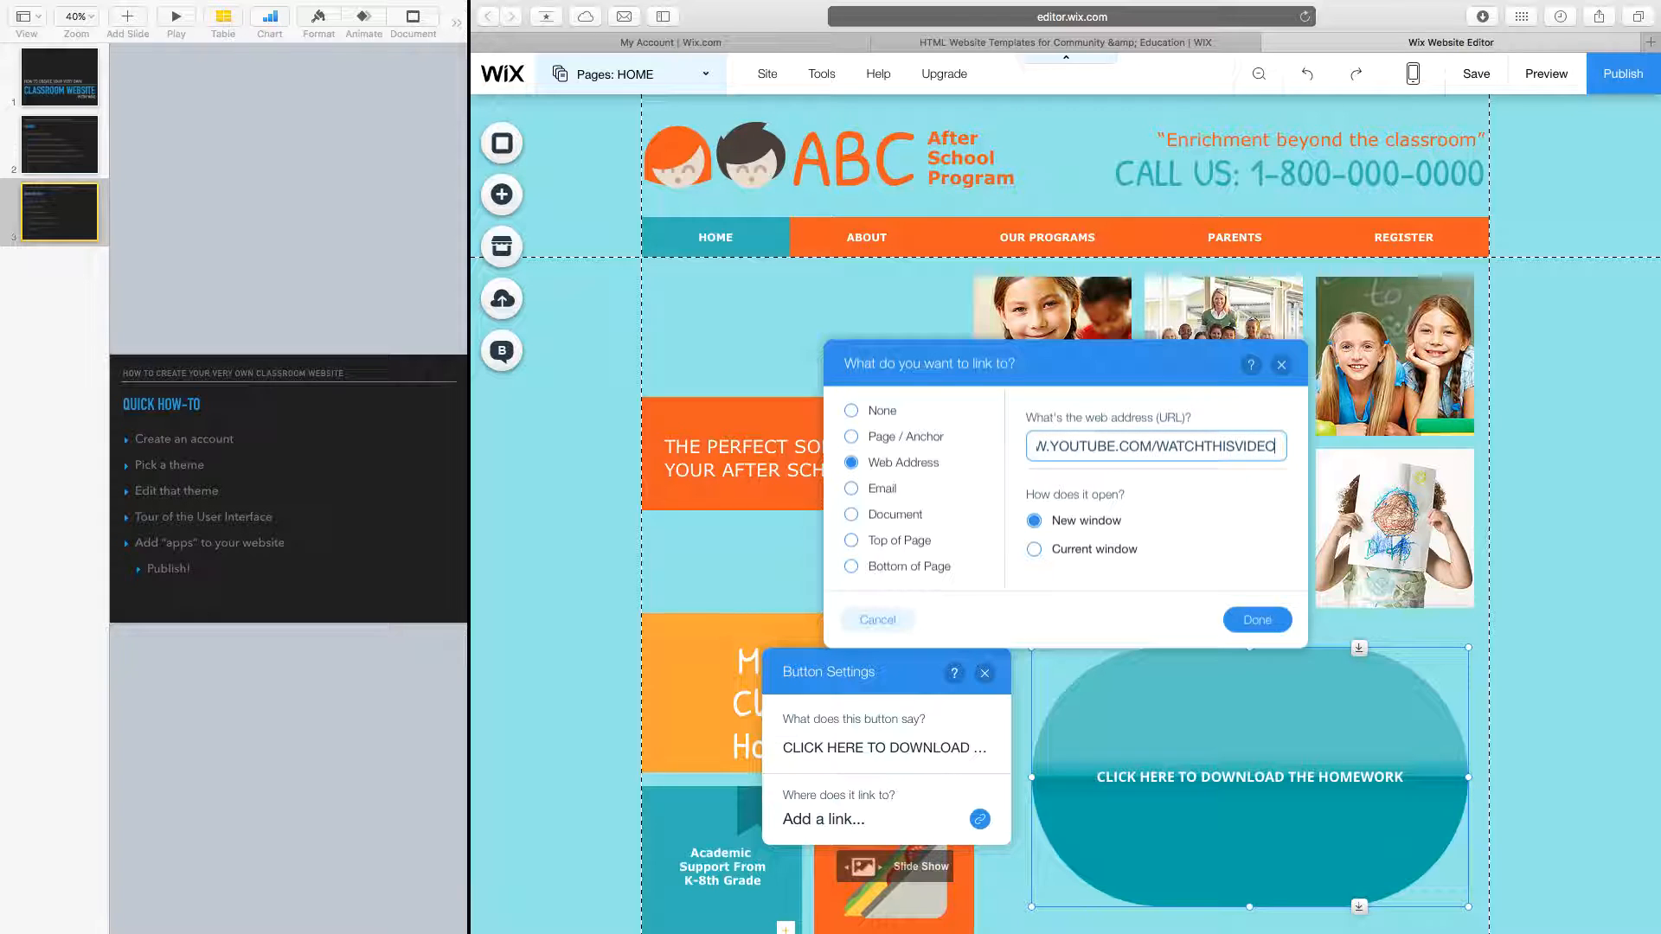
left_click(884, 517)
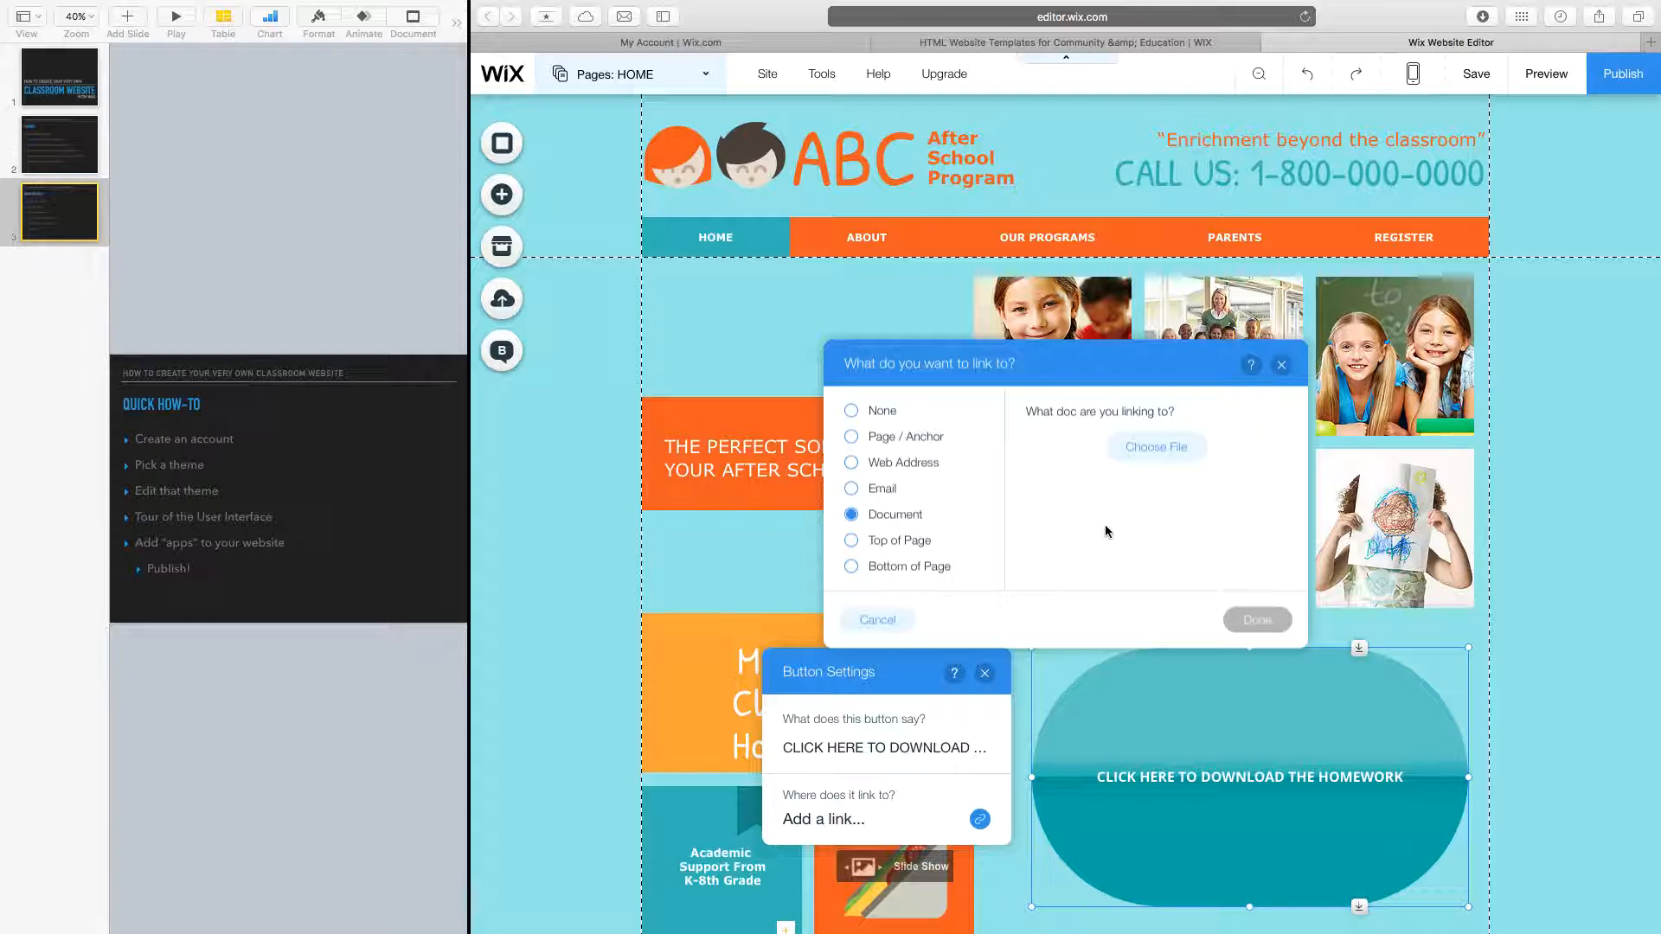
left_click(1151, 448)
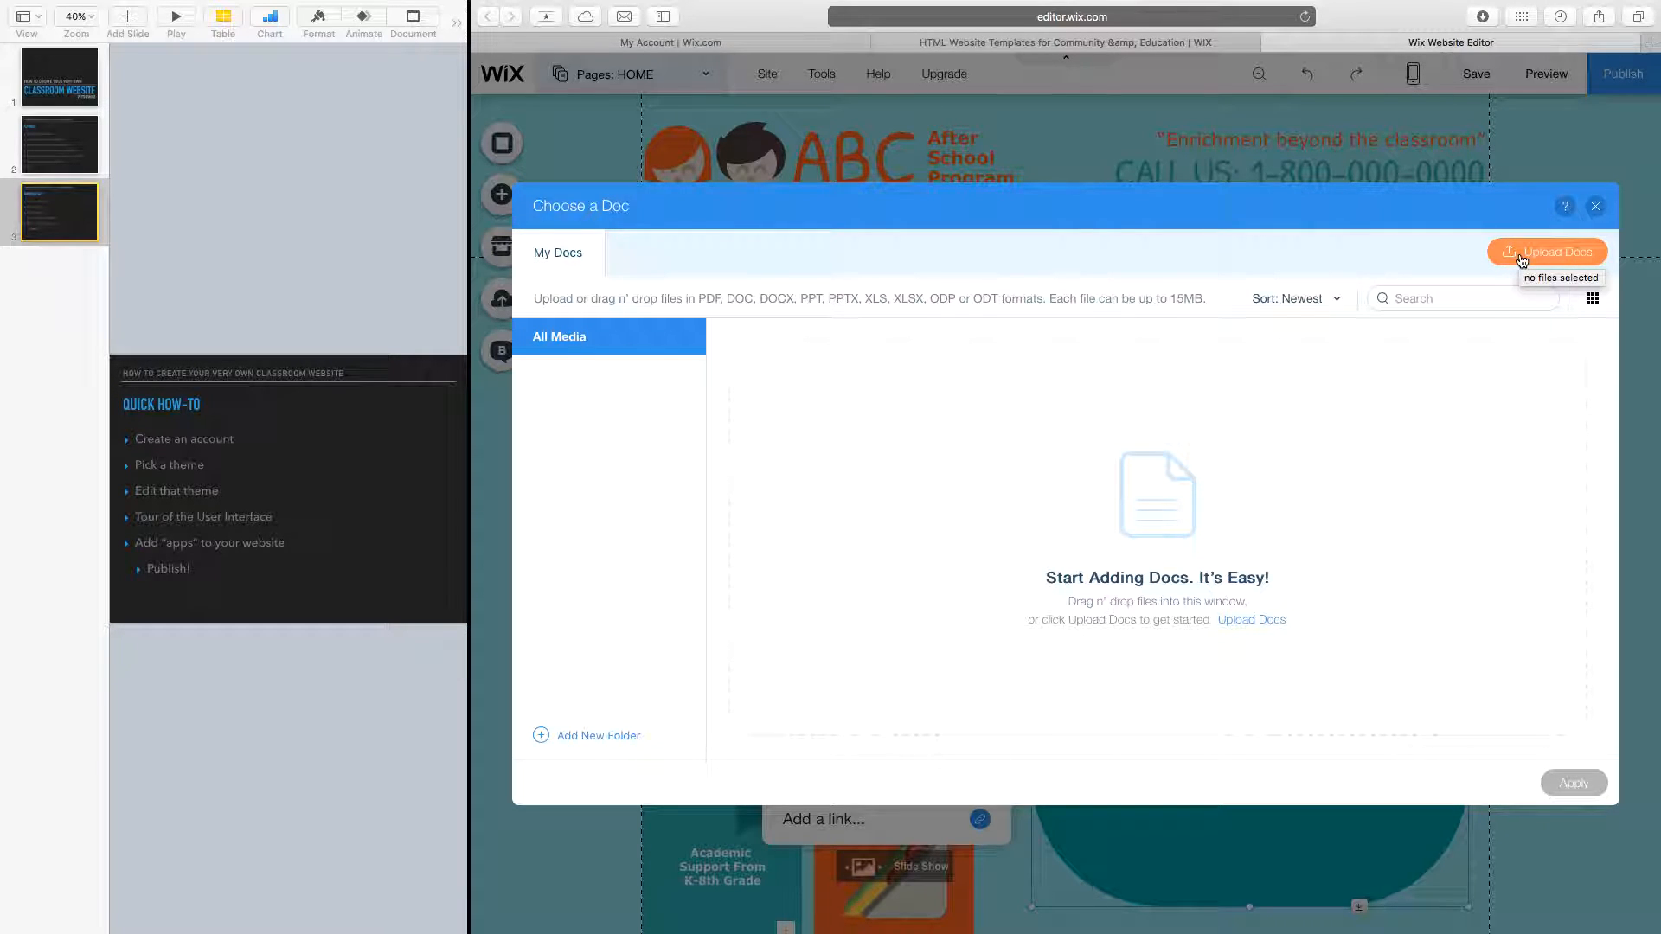
Try uploading the Canadian flag .jpg from Downloads as a document, dismiss the rejection, and close the library.
left_click(1522, 261)
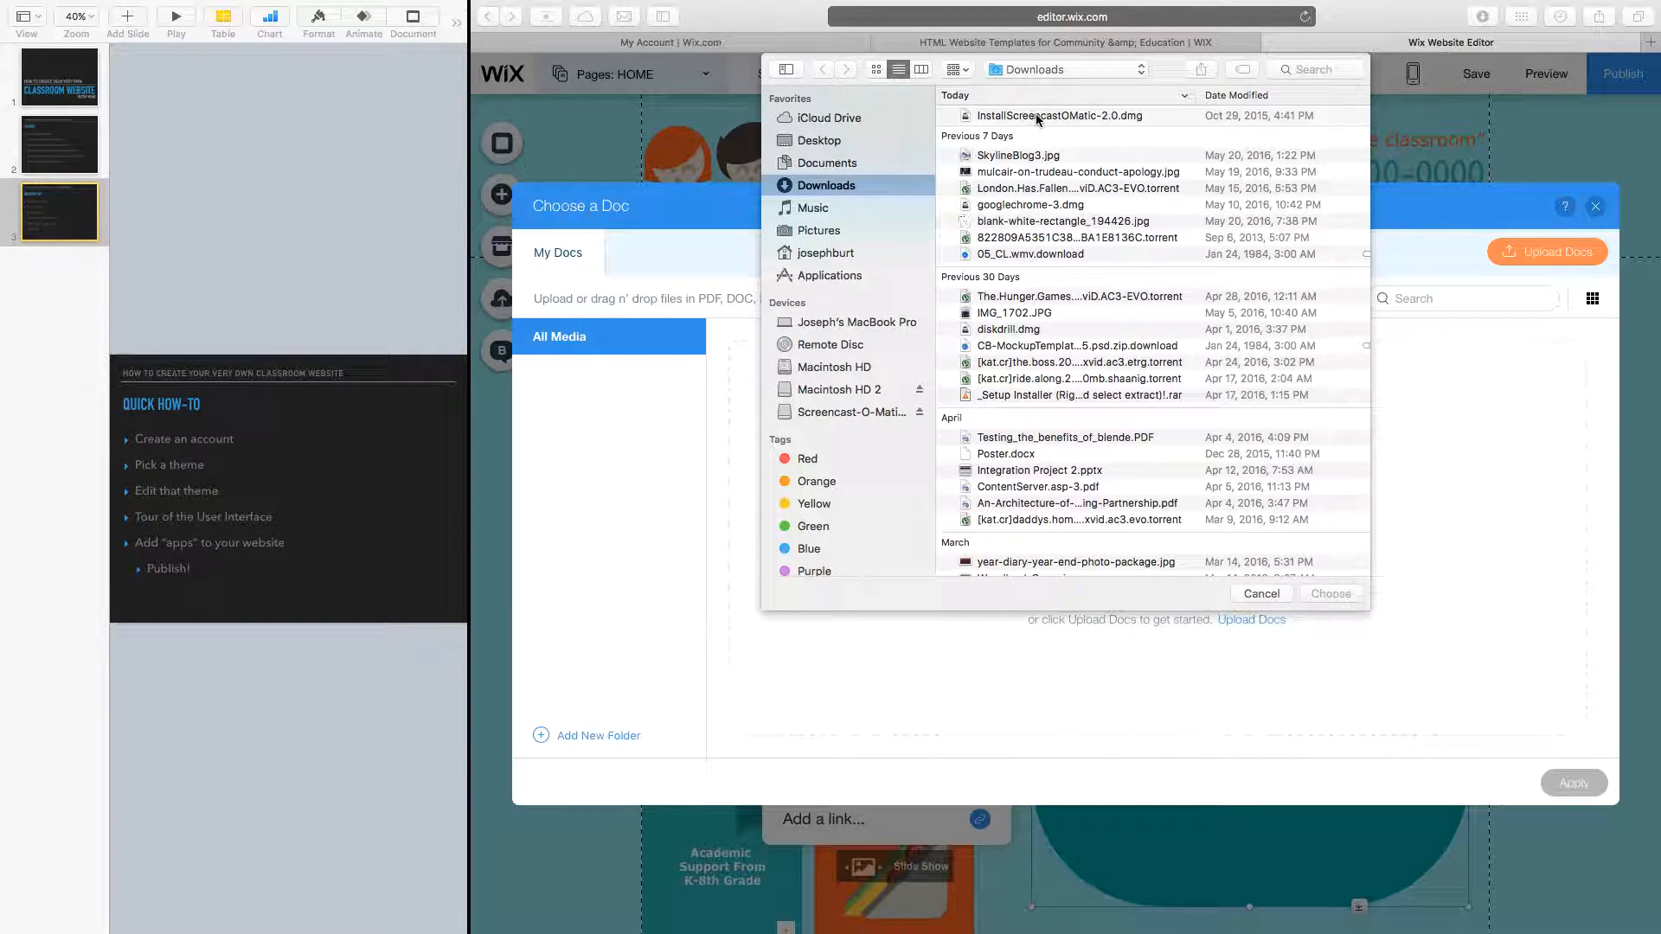
scroll(1054, 455, "down", 3)
scroll(1053, 455, "down", 10)
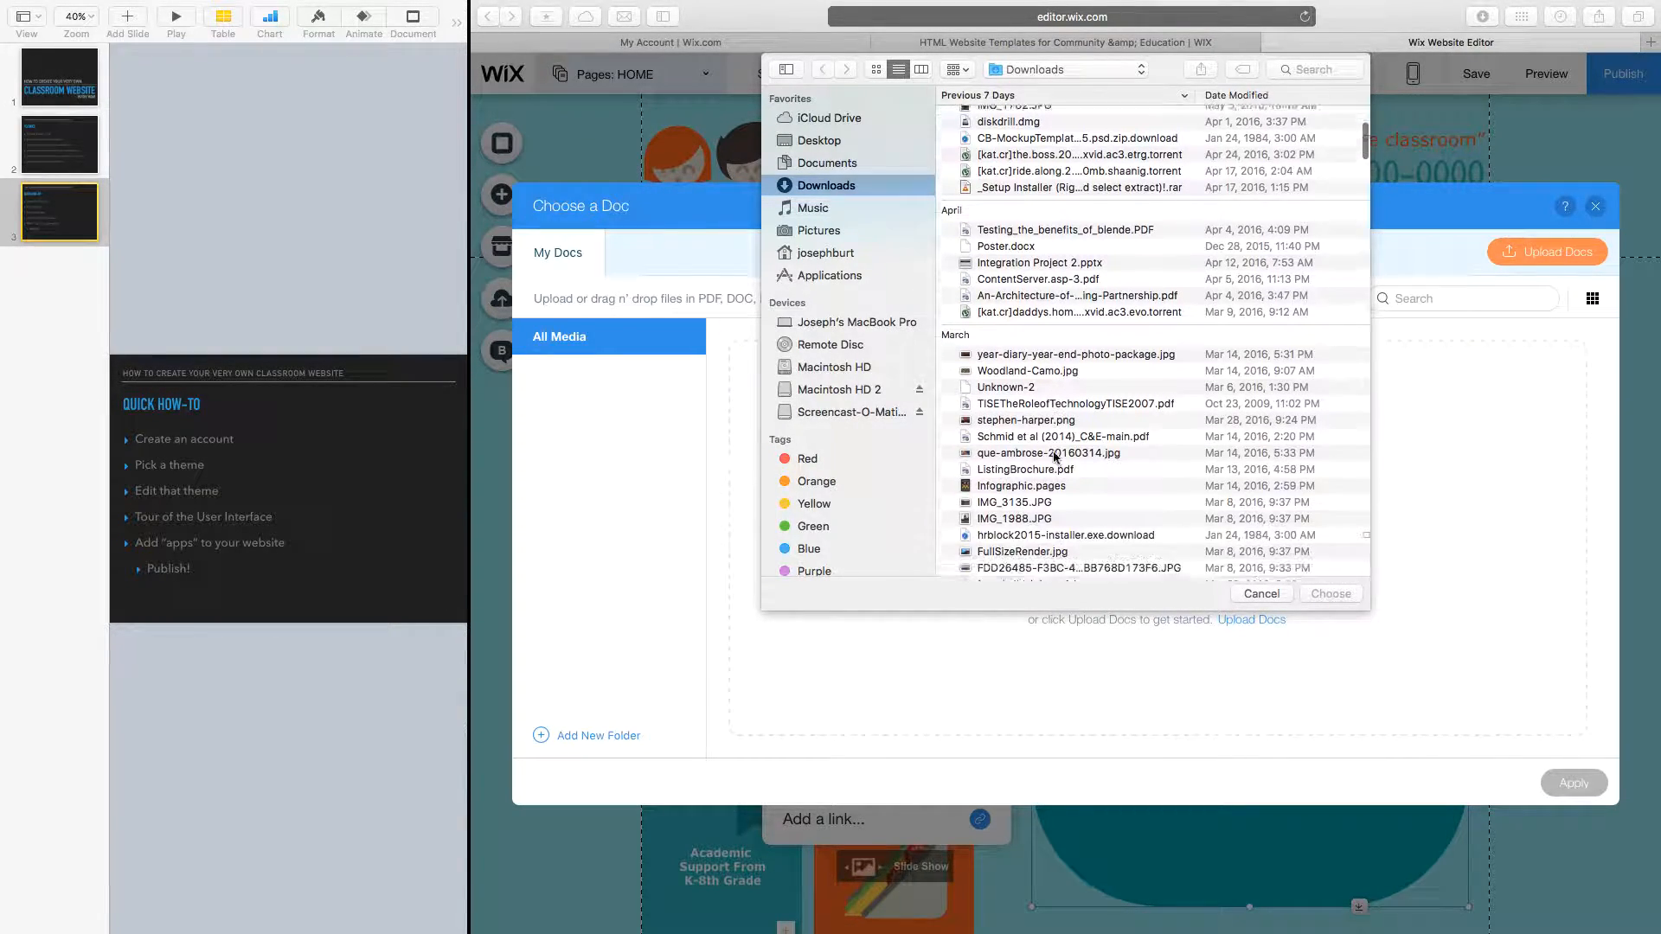
scroll(1053, 457, "down", 10)
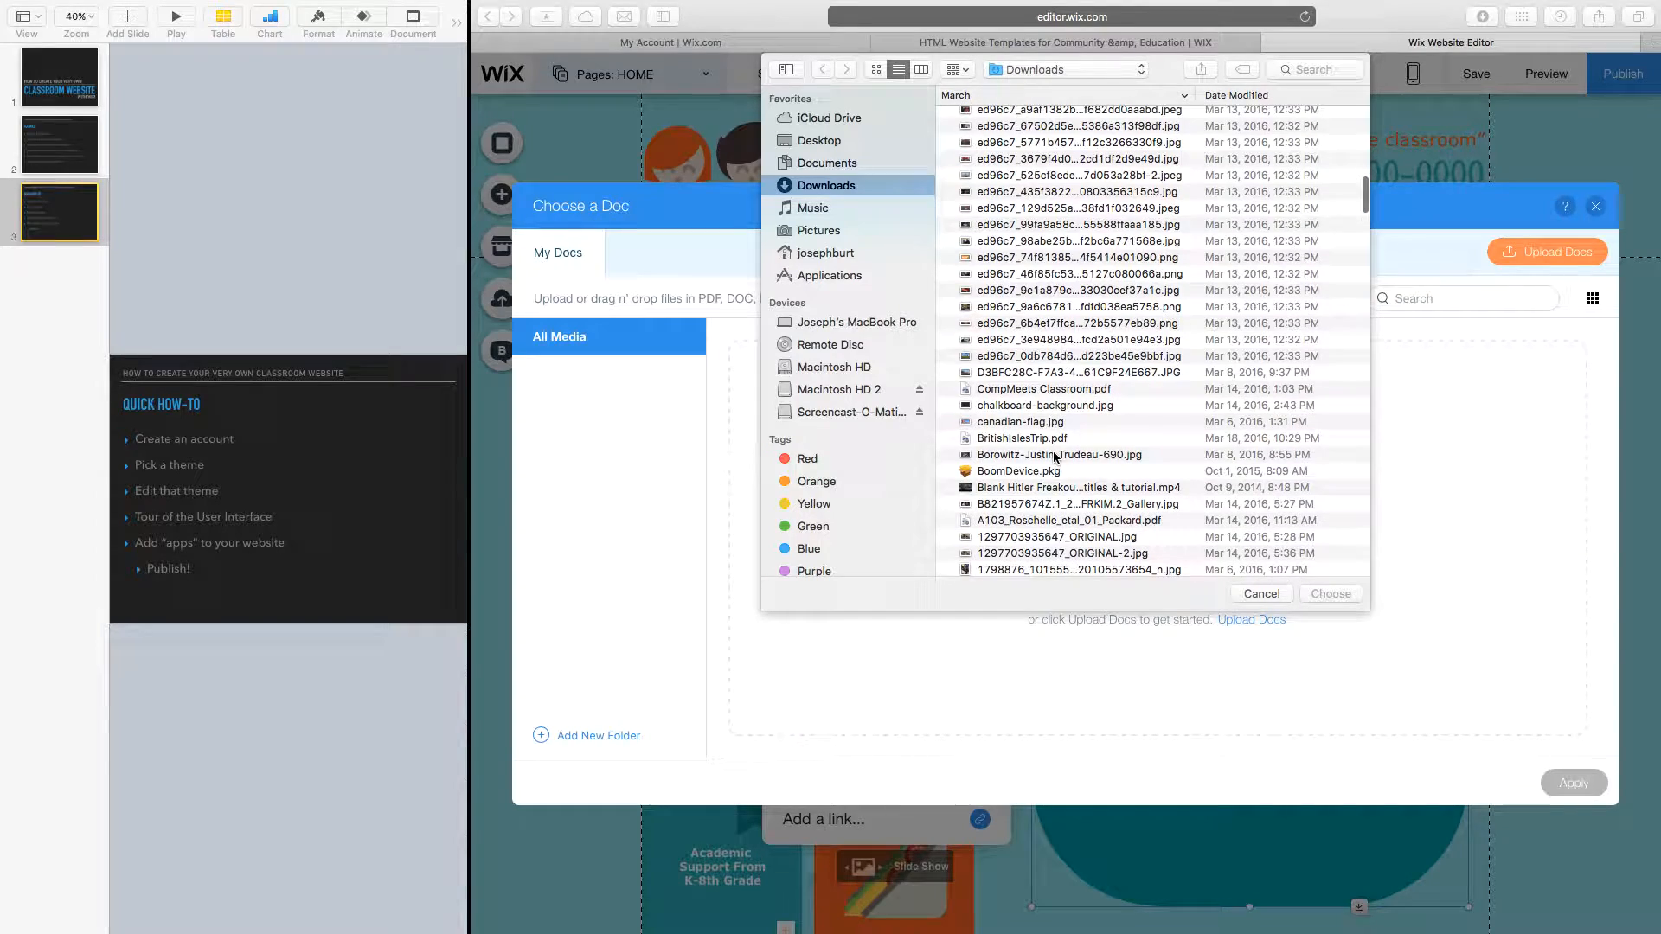
scroll(1054, 456, "down", 10)
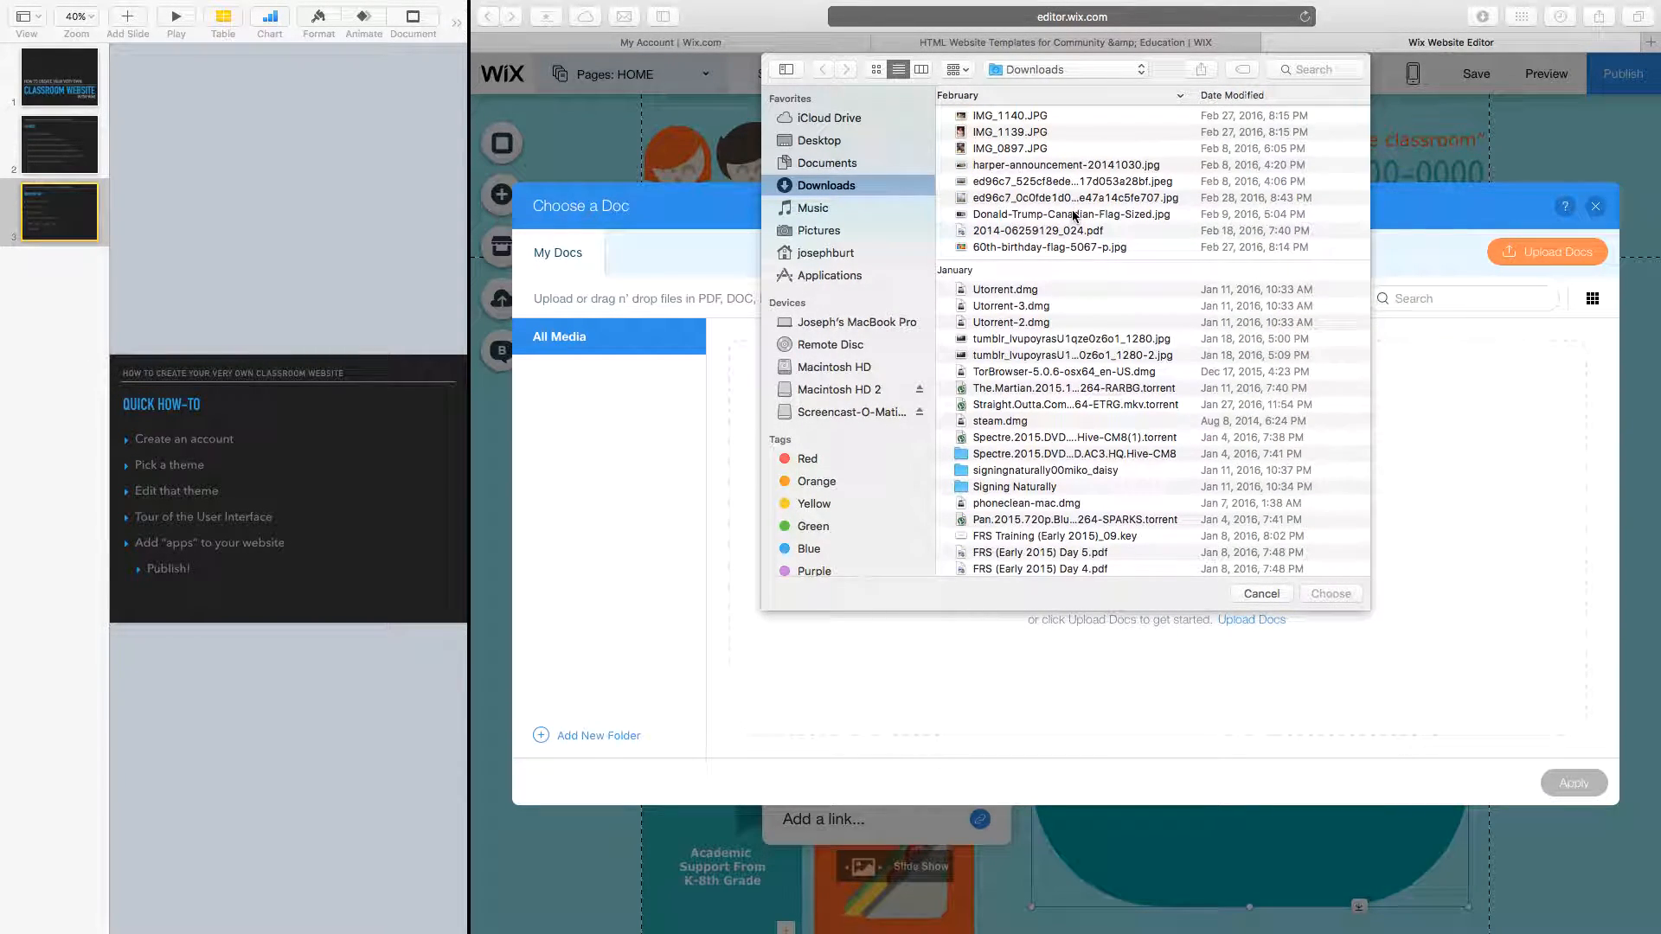
left_click(1072, 215)
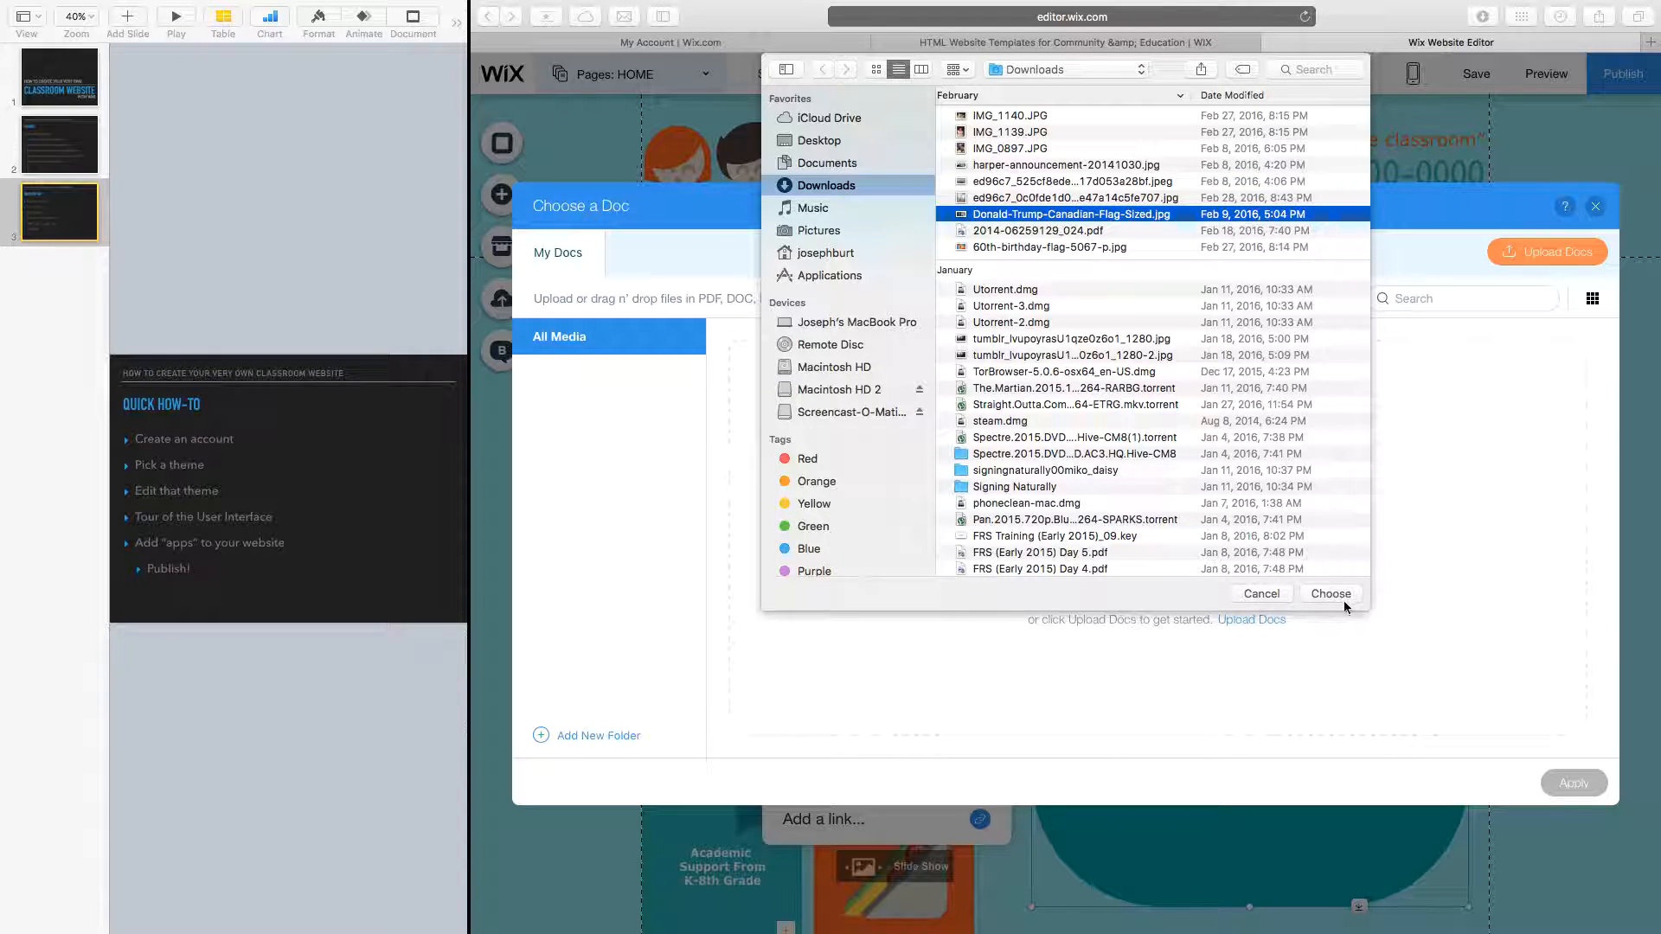
left_click(1344, 597)
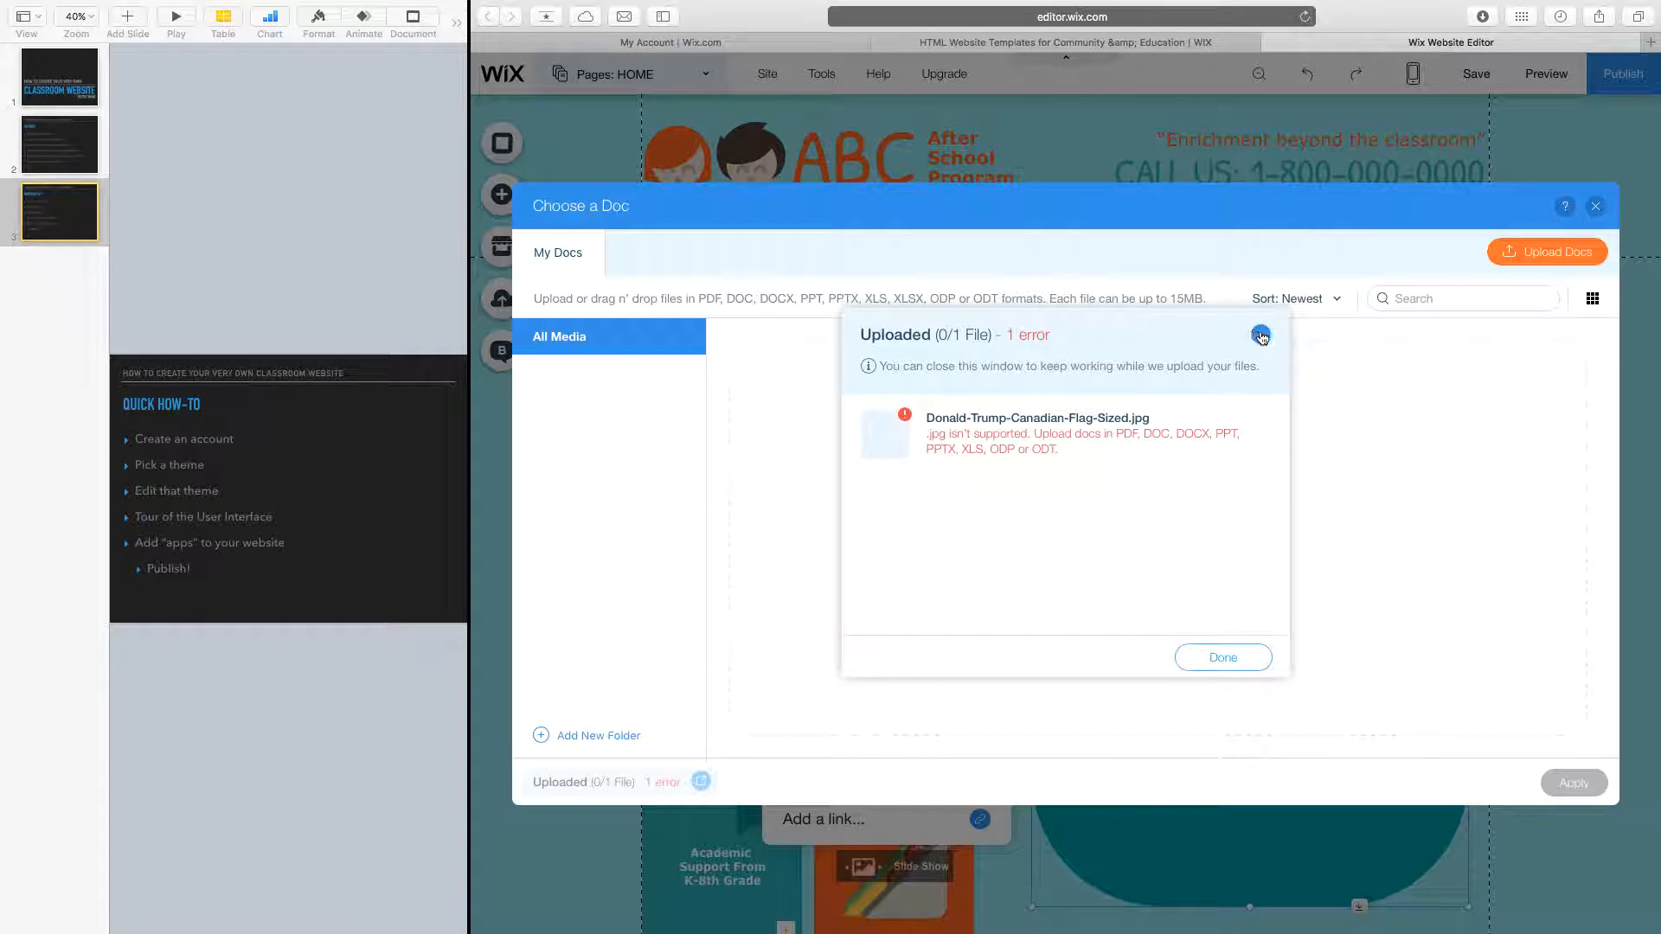
left_click(1261, 336)
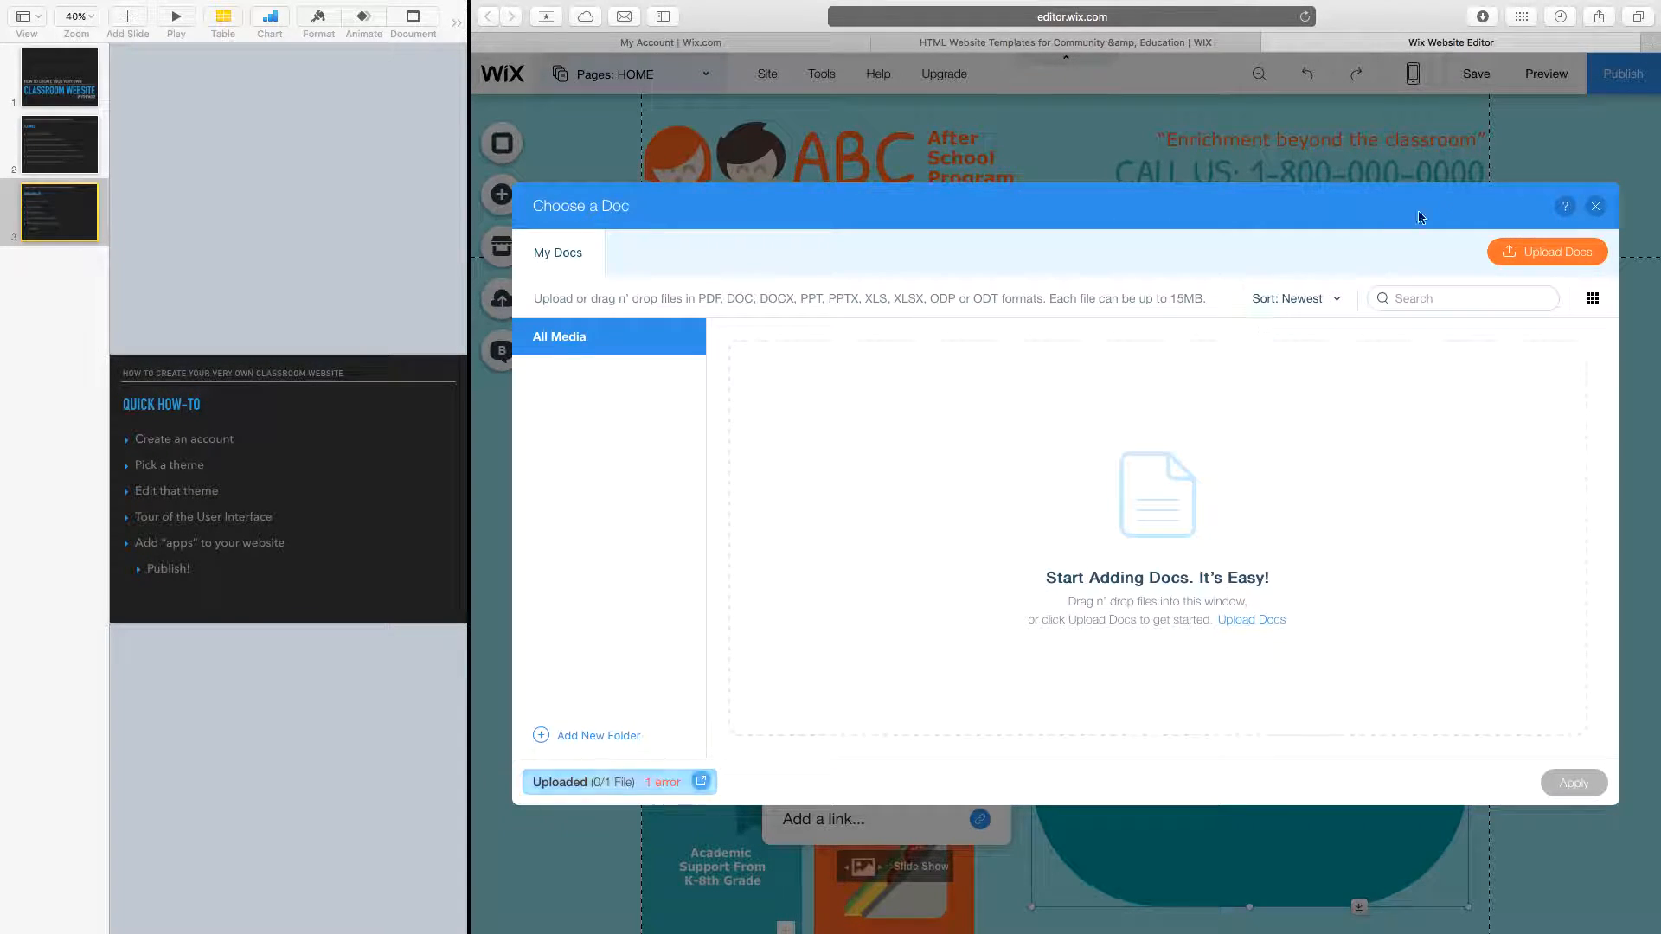
left_click(1596, 207)
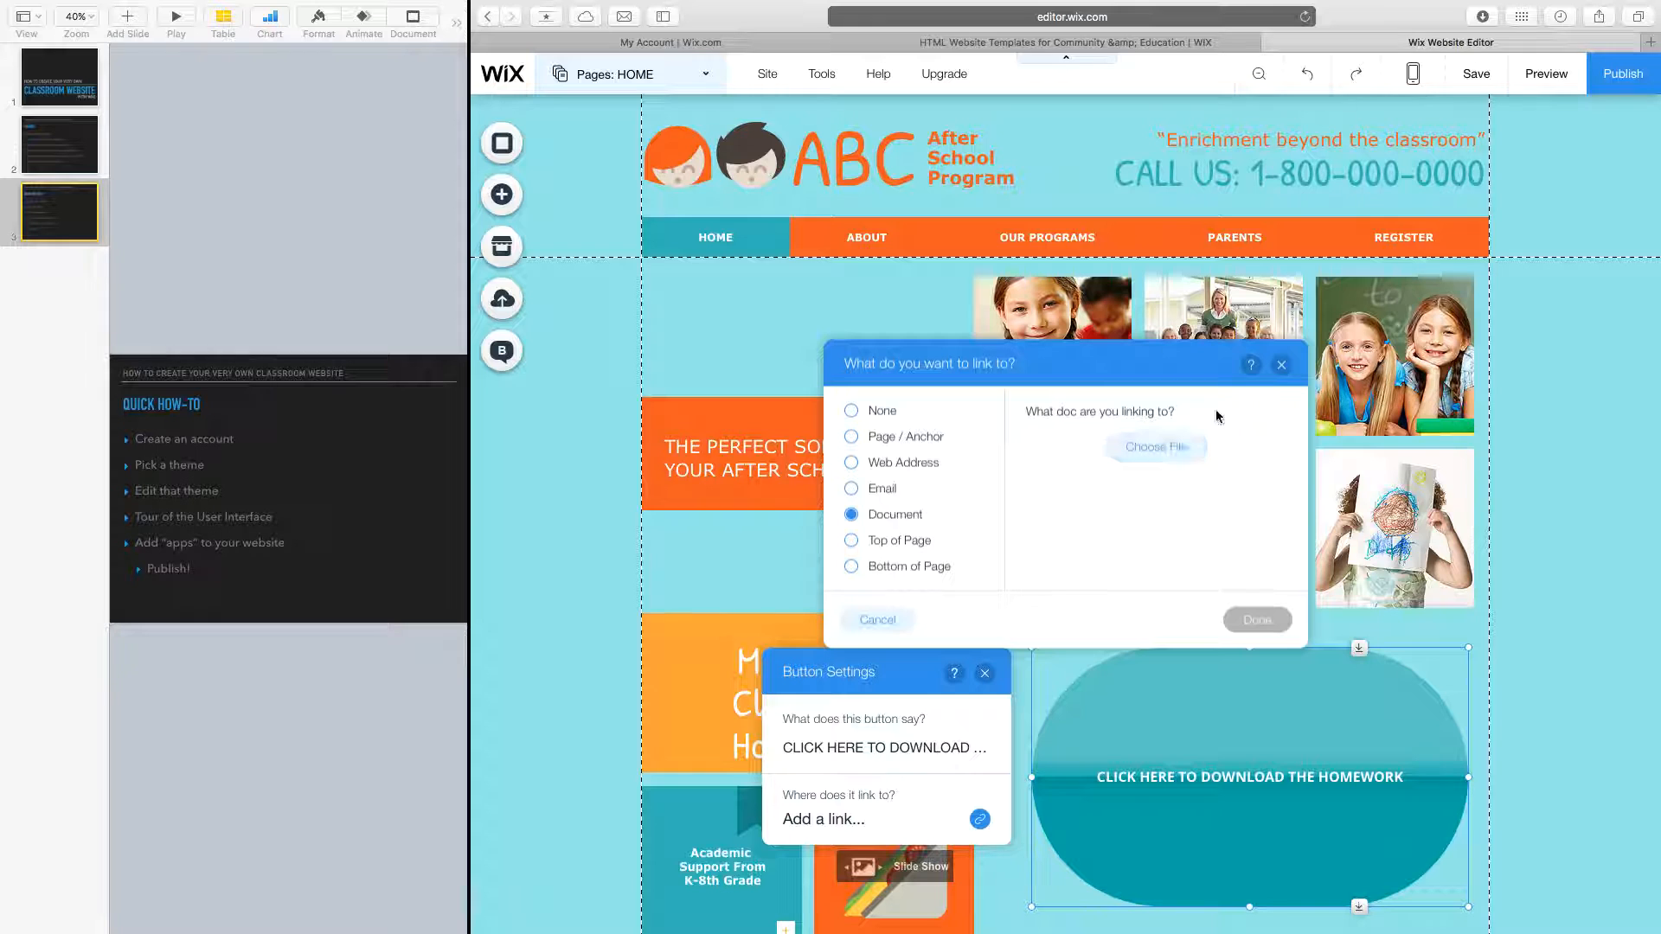
Close the link options and browse the Box, Strip, Shape, Video, Social and Music element categories.
left_click(1283, 365)
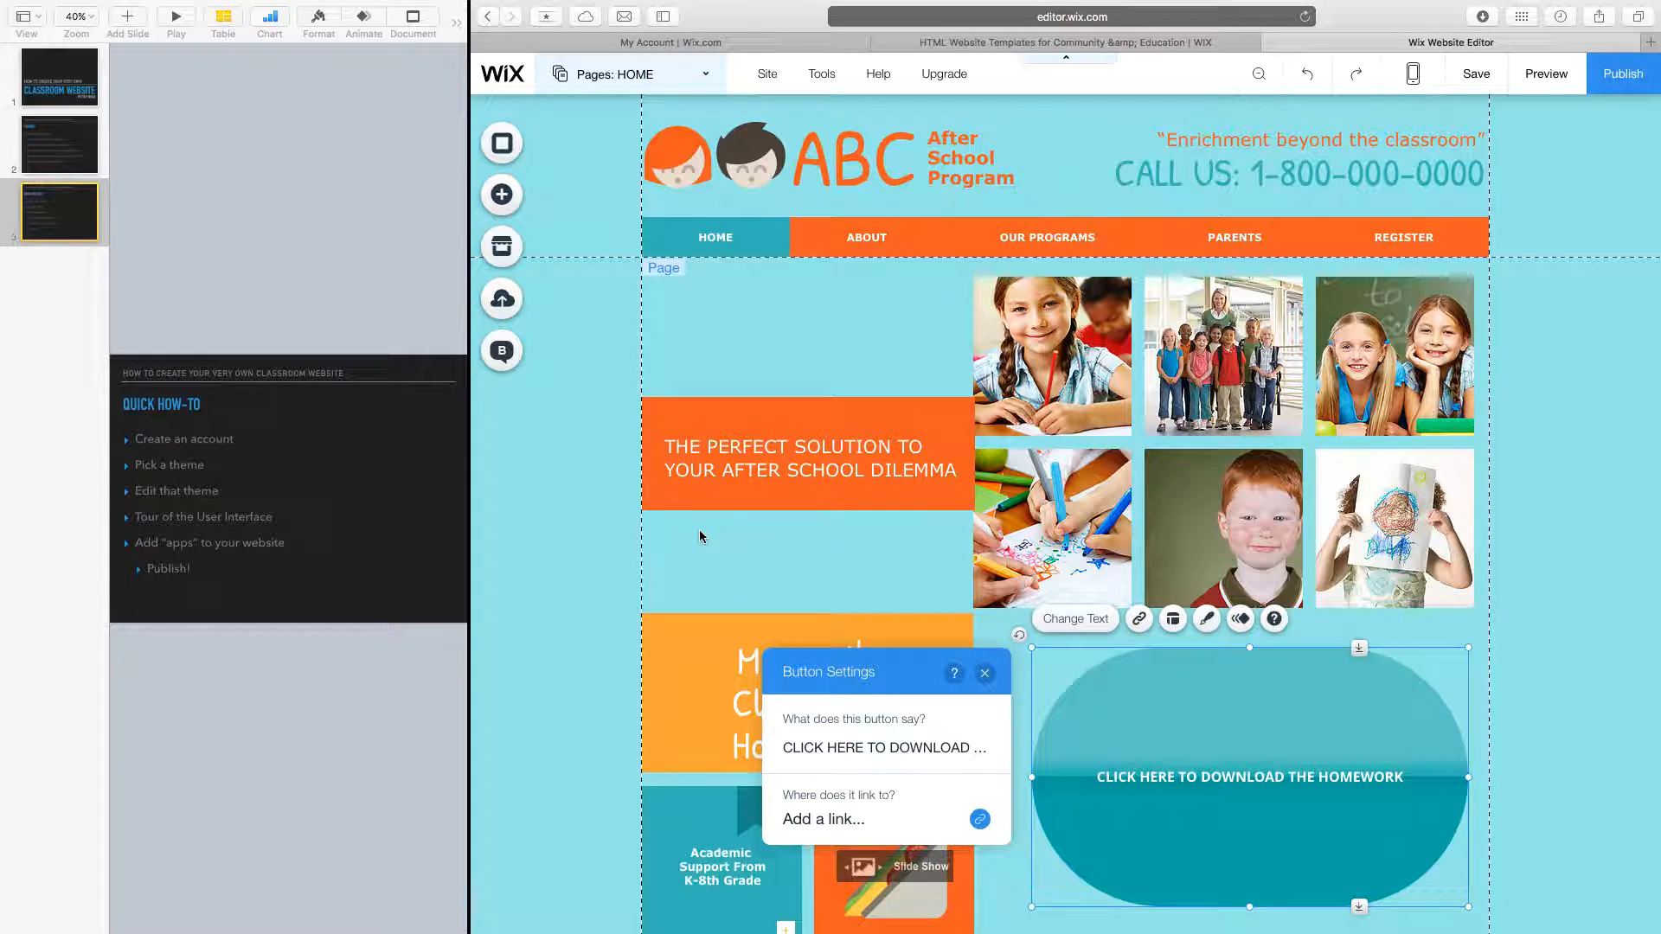
left_click(500, 198)
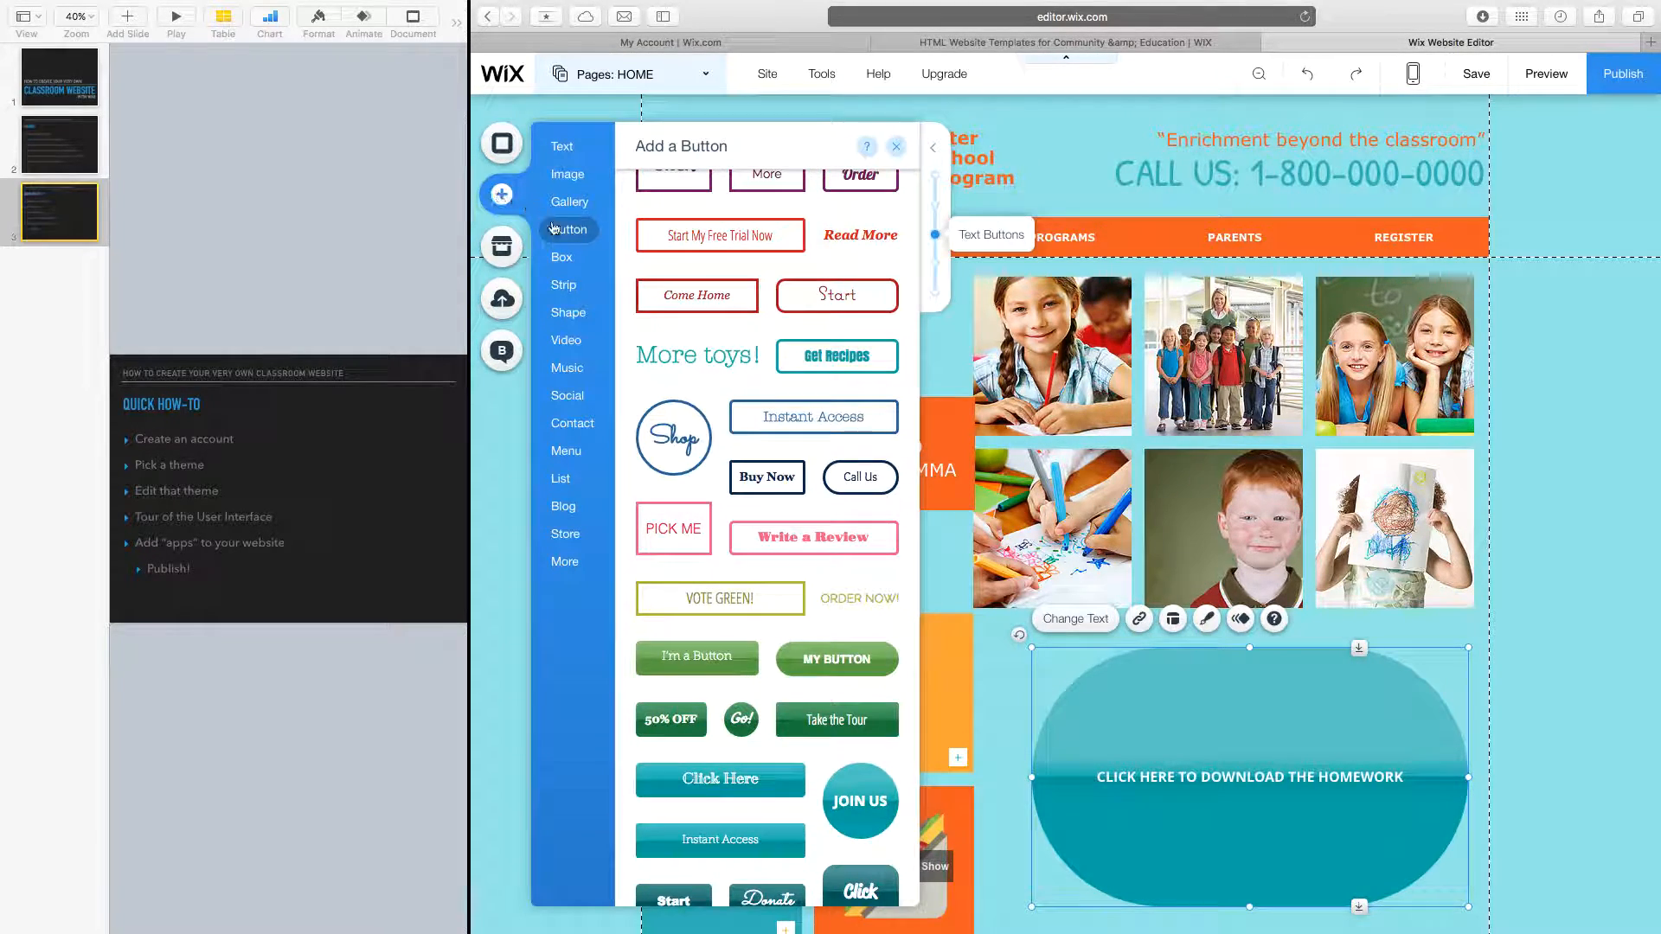
left_click(564, 258)
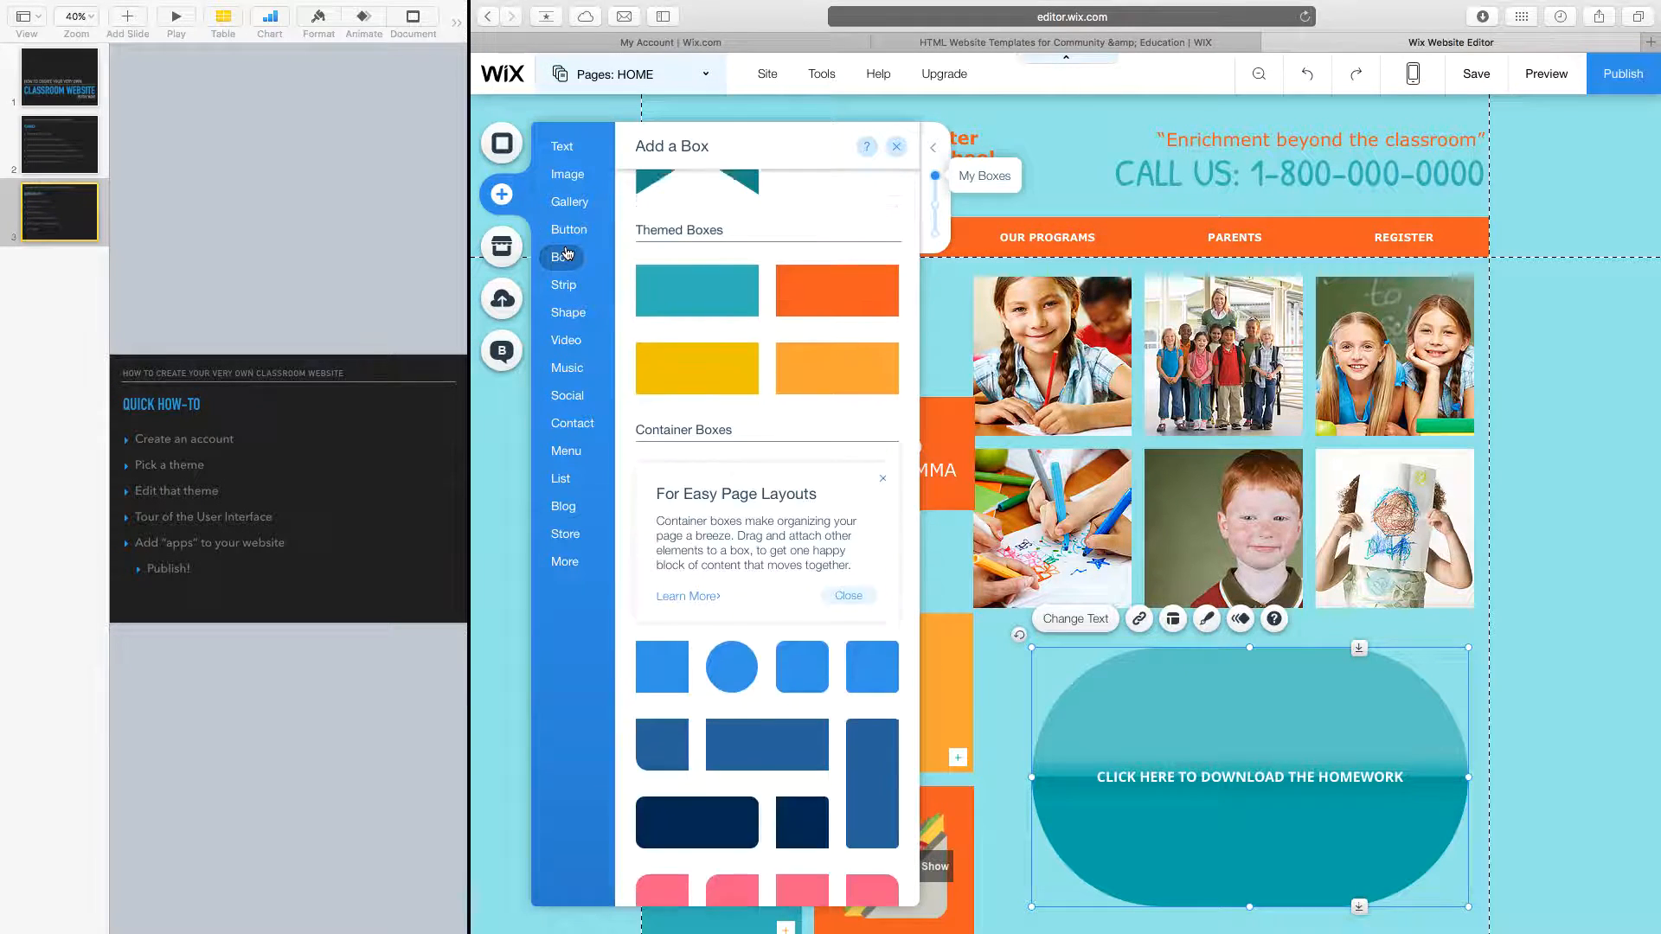
left_click(564, 291)
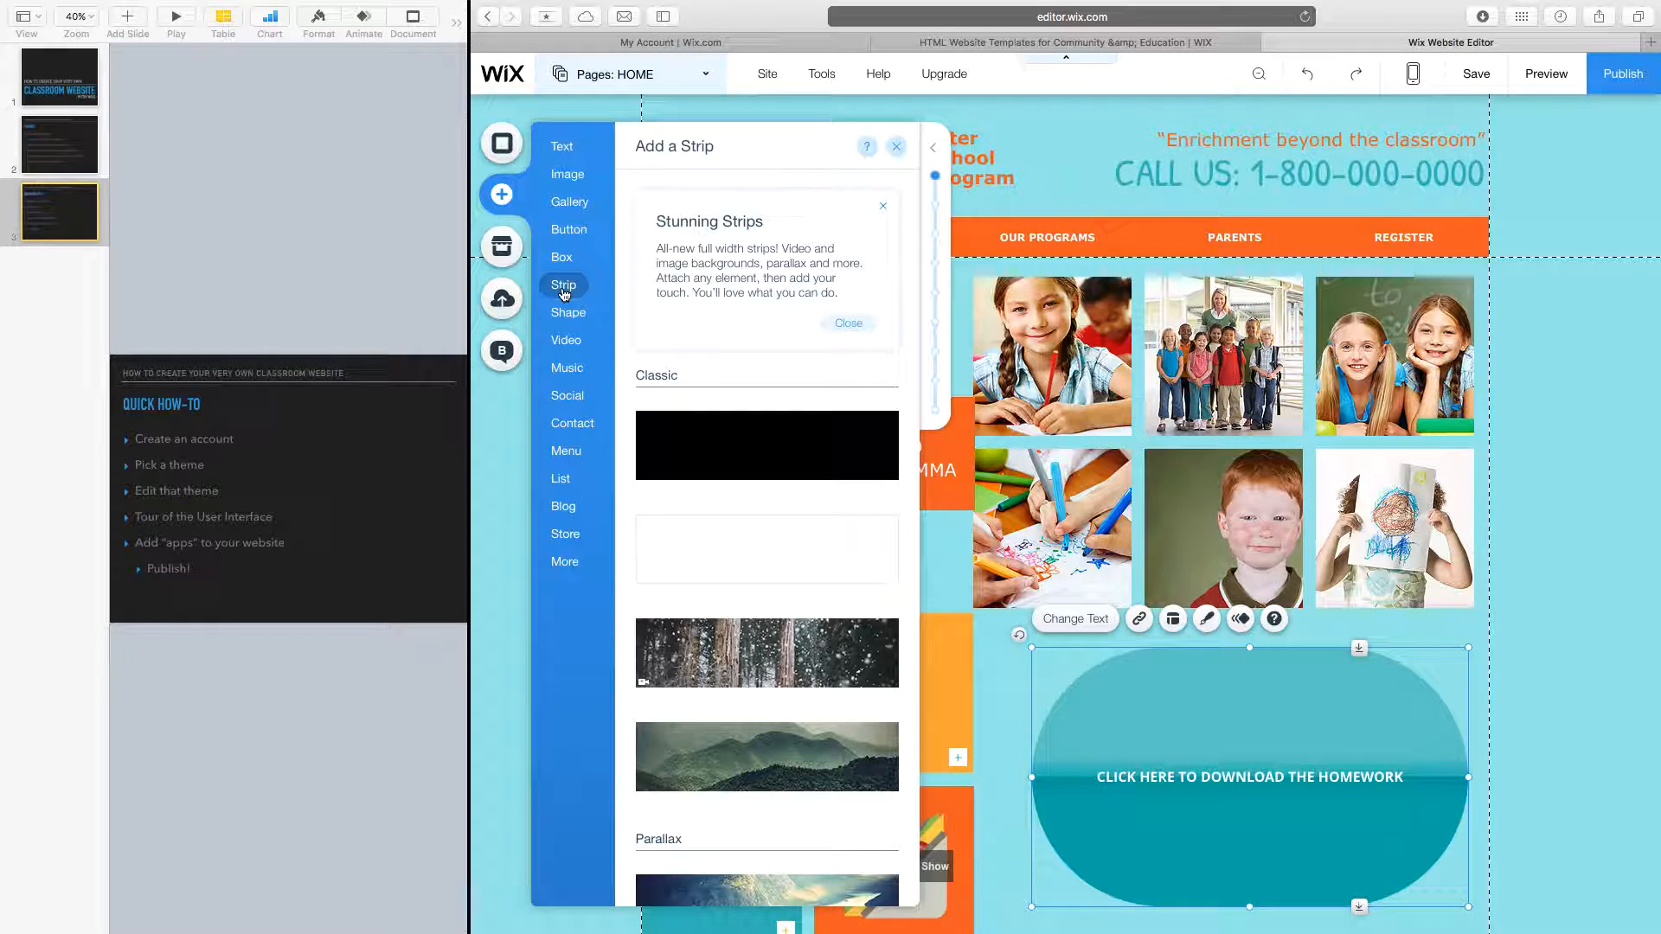
left_click(573, 320)
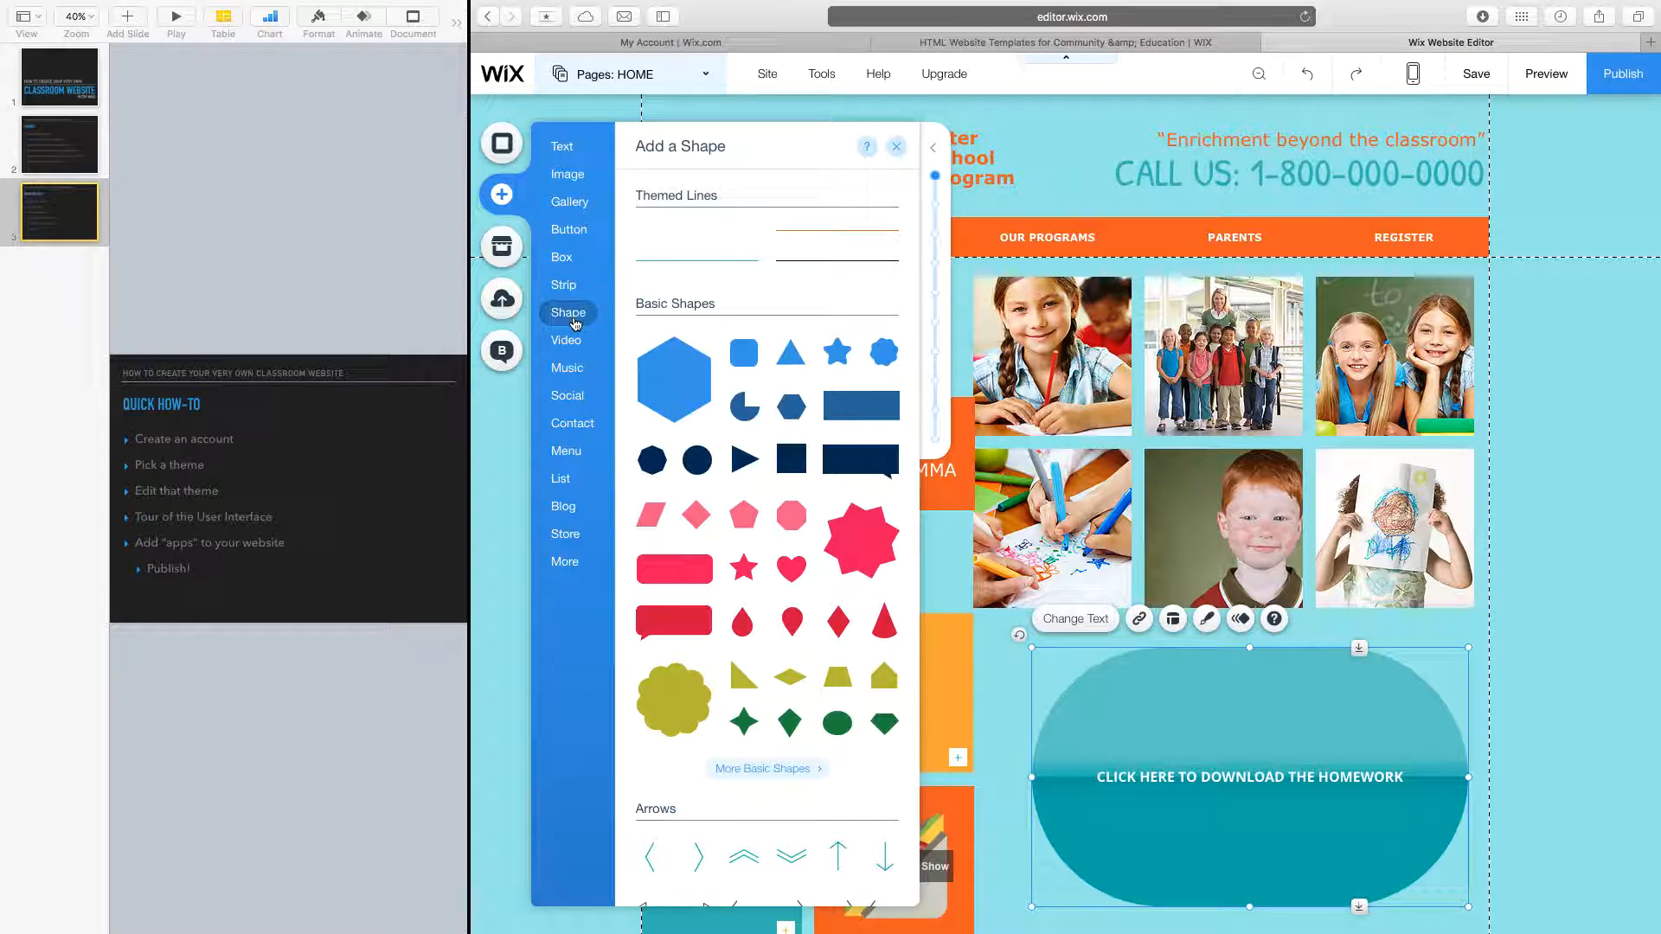
left_click(570, 344)
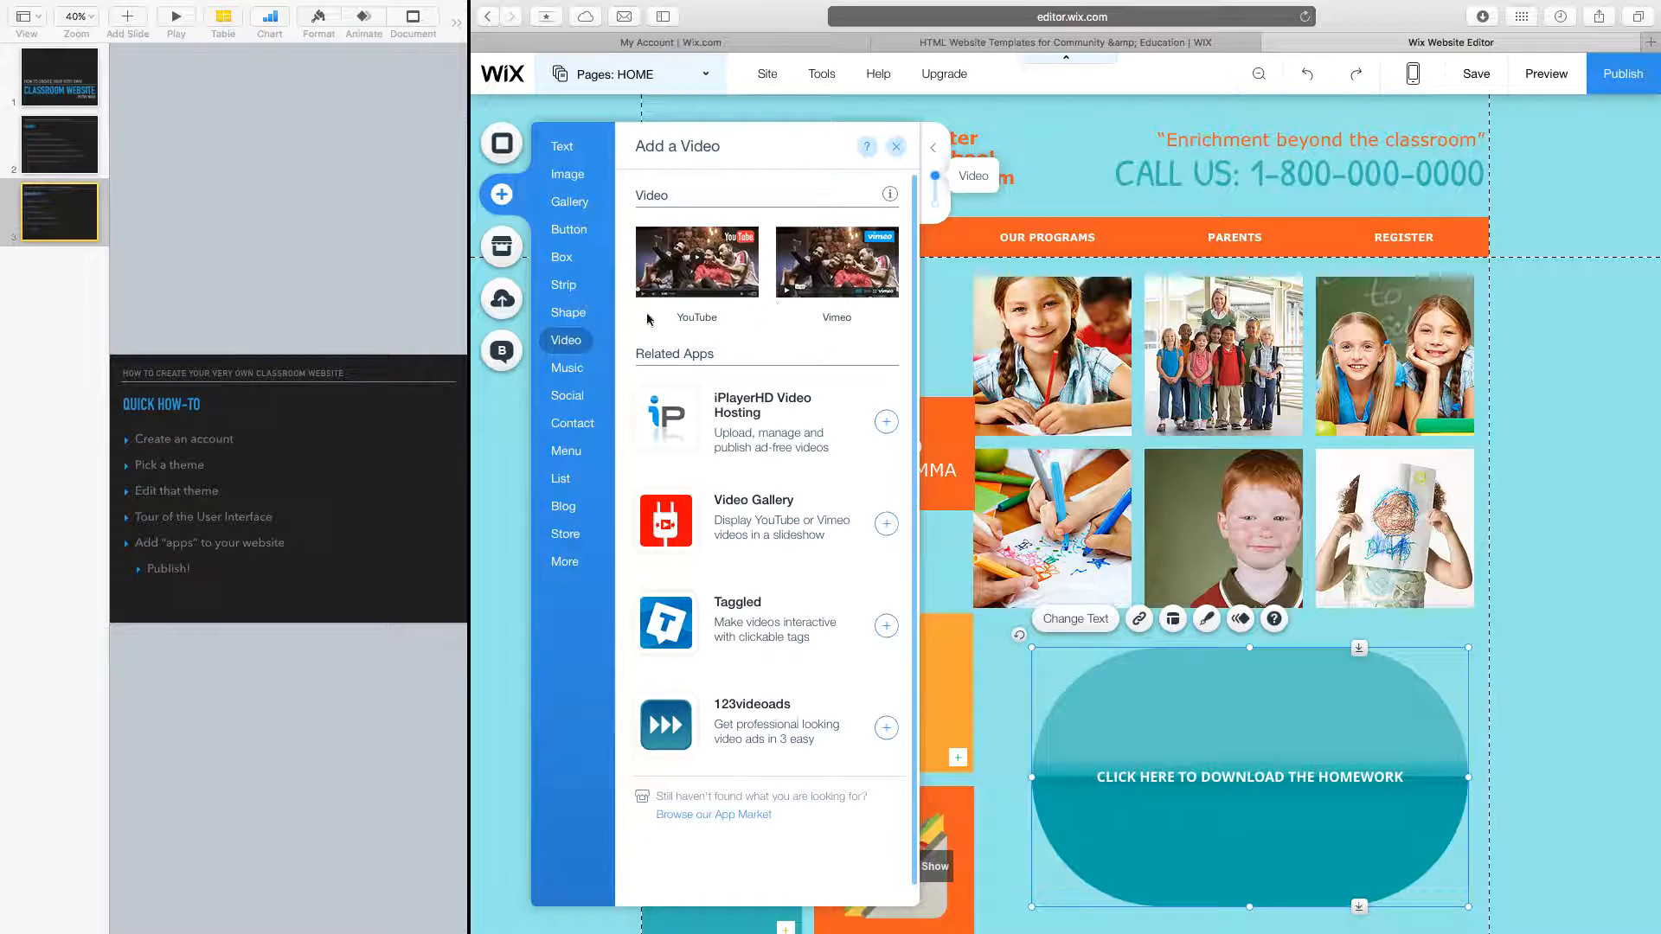
left_click(568, 395)
left_click(573, 343)
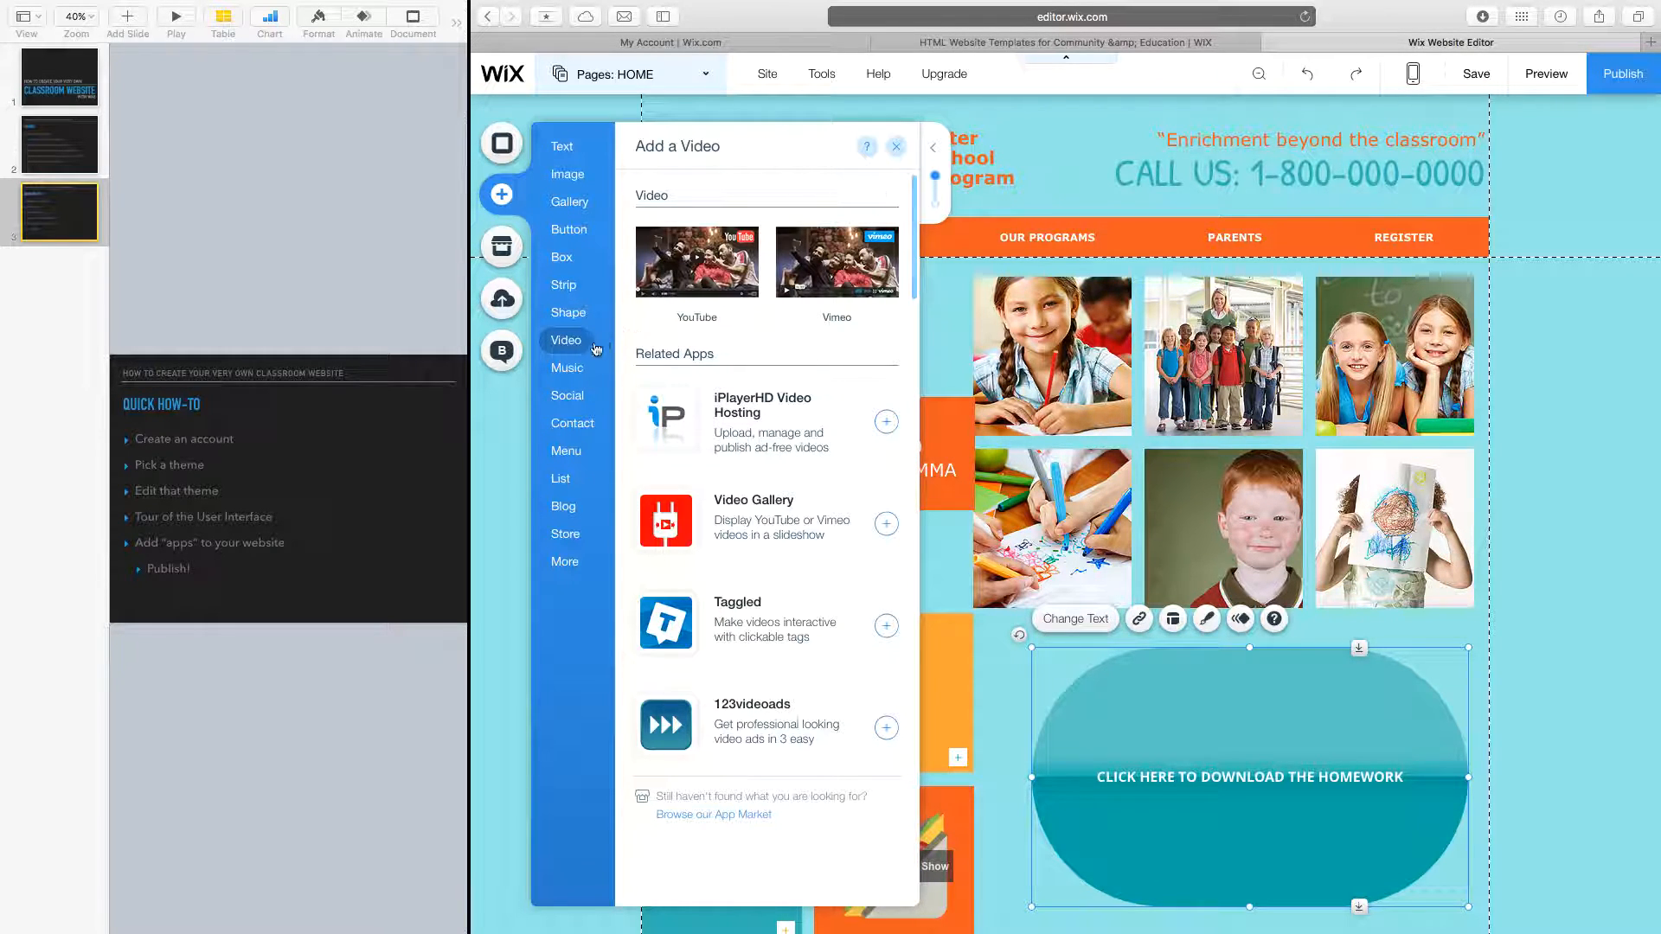
left_click(567, 395)
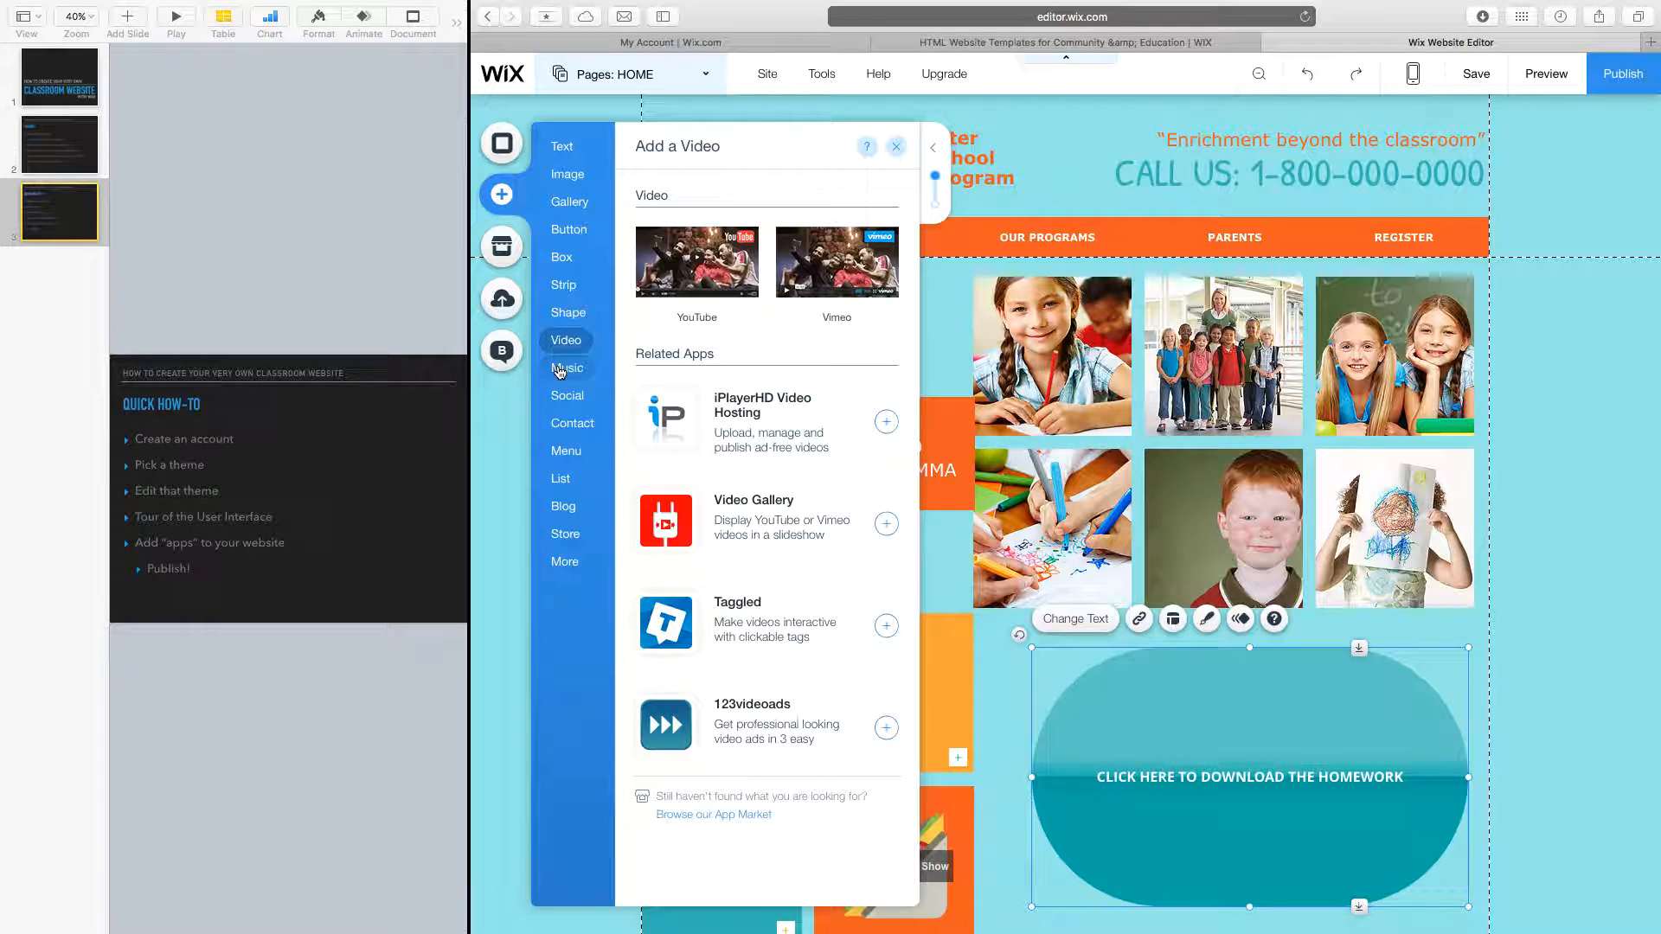
left_click(559, 368)
Place the colour social bar with six network icons beside the photo grid.
scroll(689, 413, "down", 10)
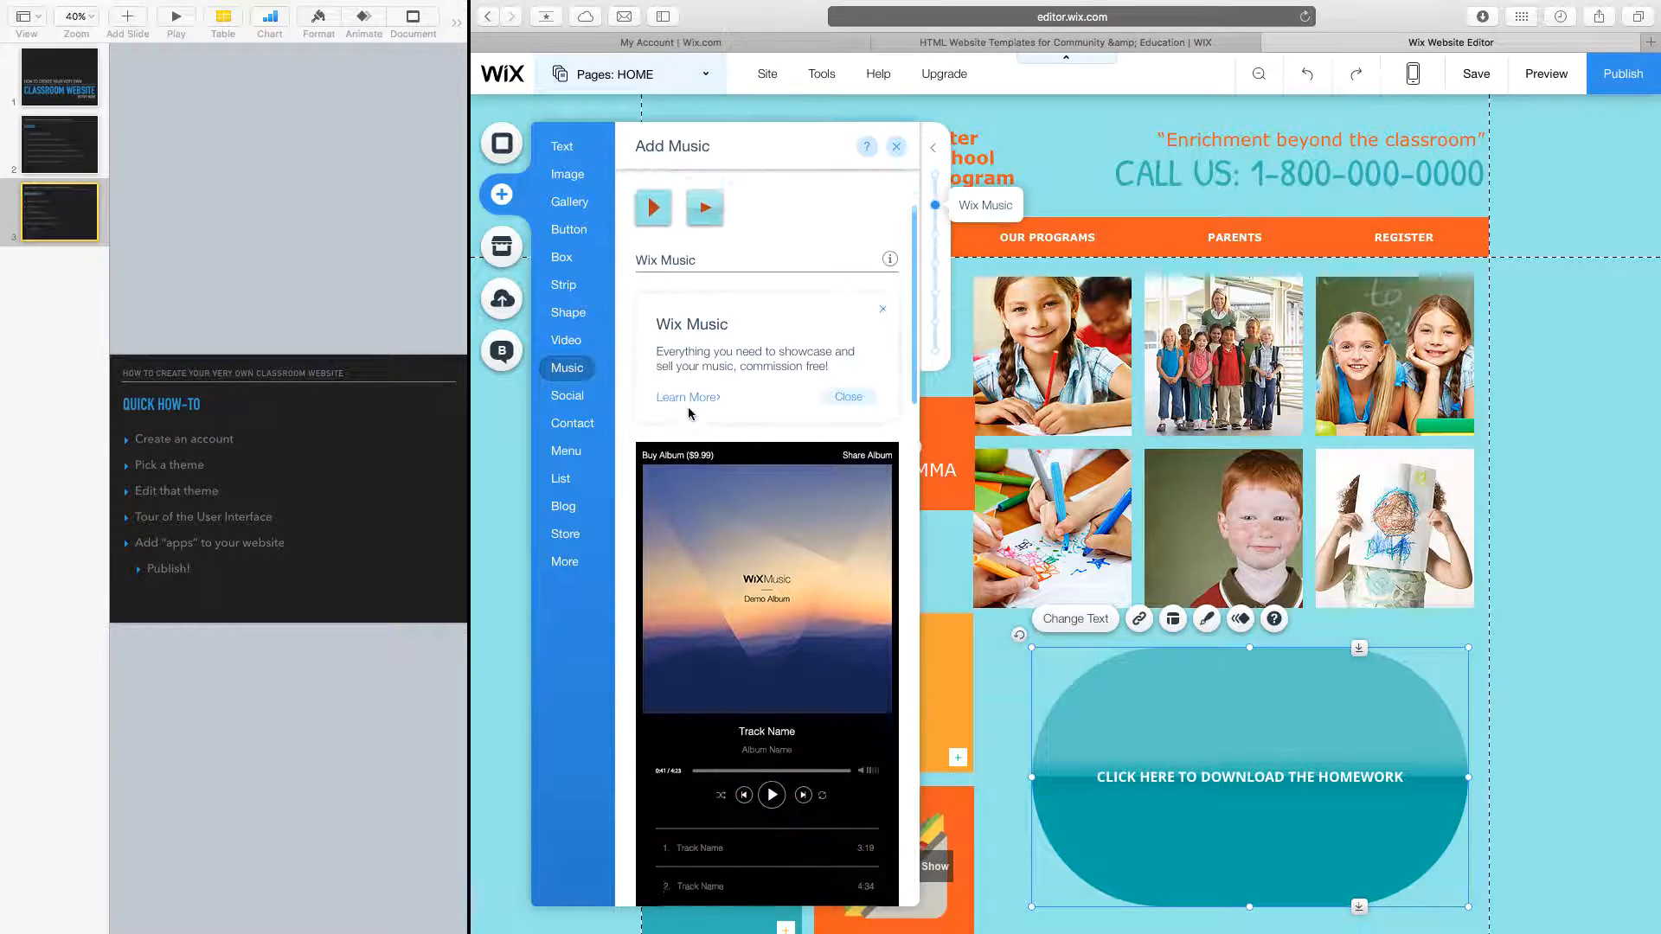
scroll(690, 412, "down", 15)
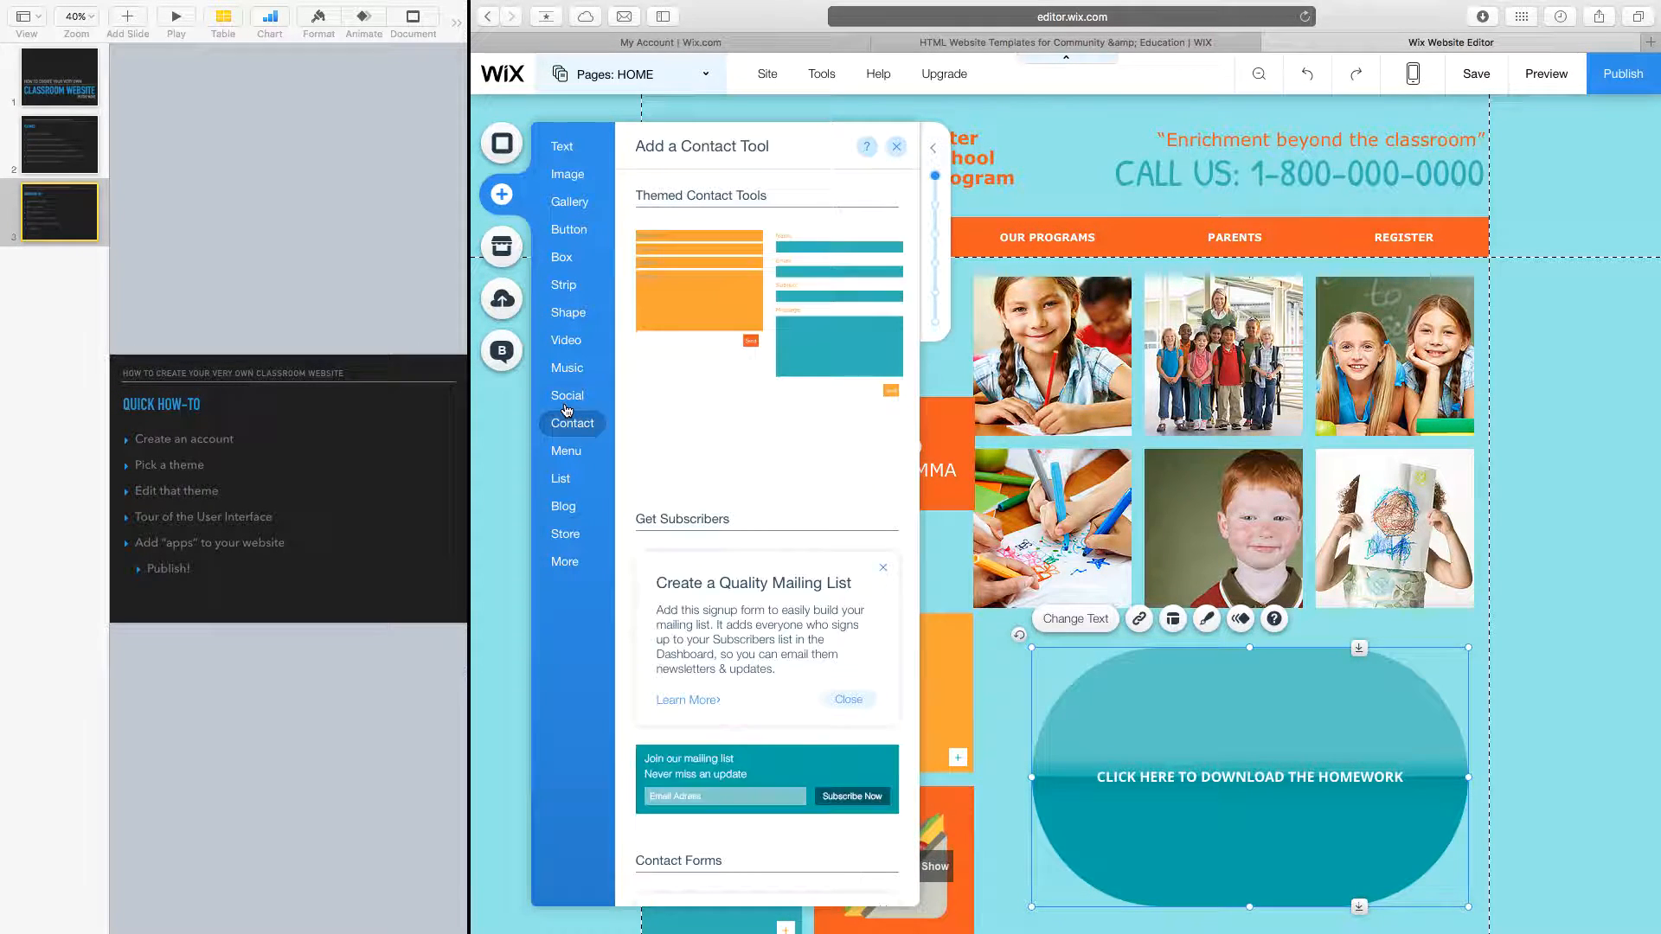
mouse_move(567, 409)
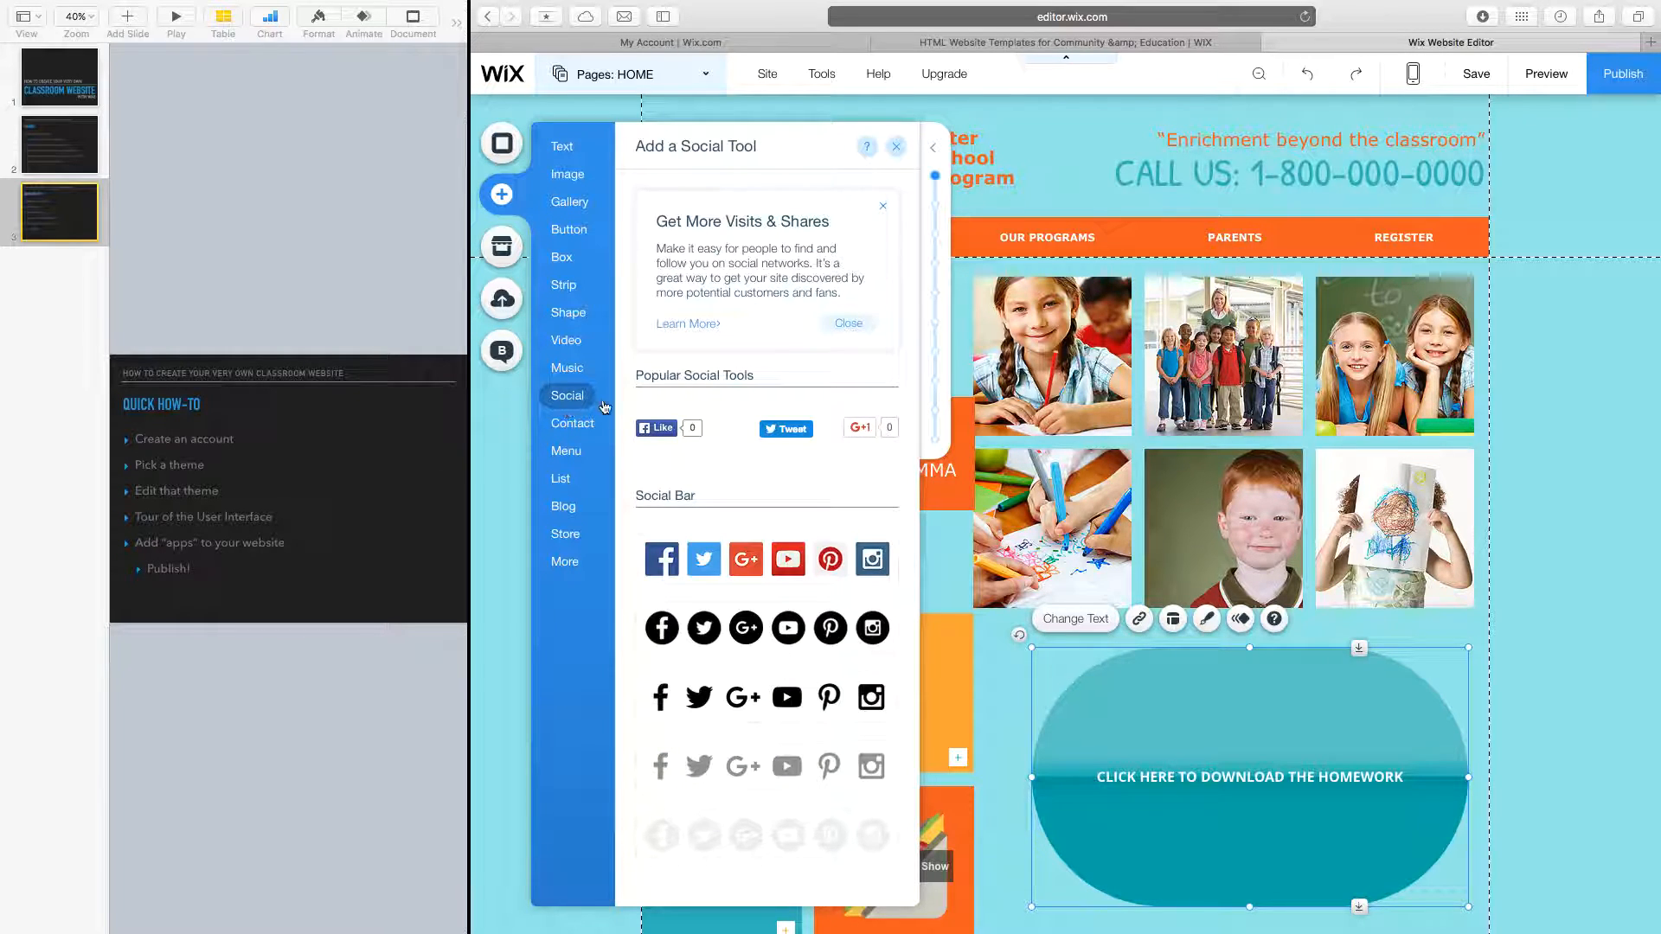
scroll(774, 439, "down", 10)
scroll(774, 440, "up", 5)
scroll(775, 440, "up", 3)
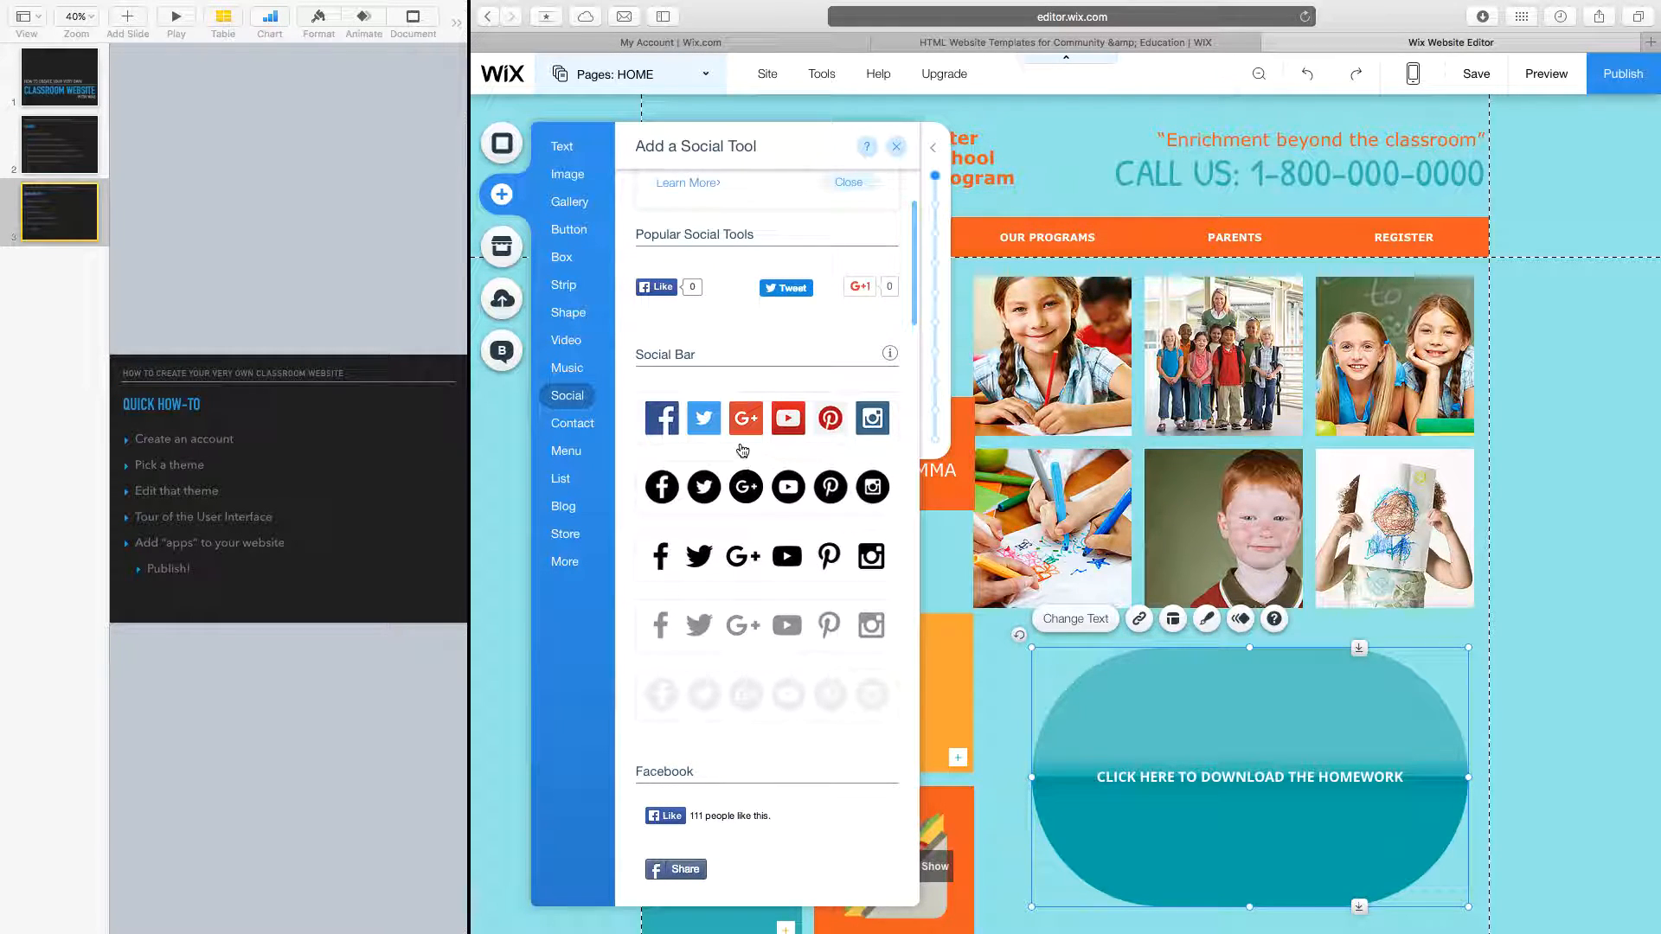
left_click_drag(663, 428, 731, 284)
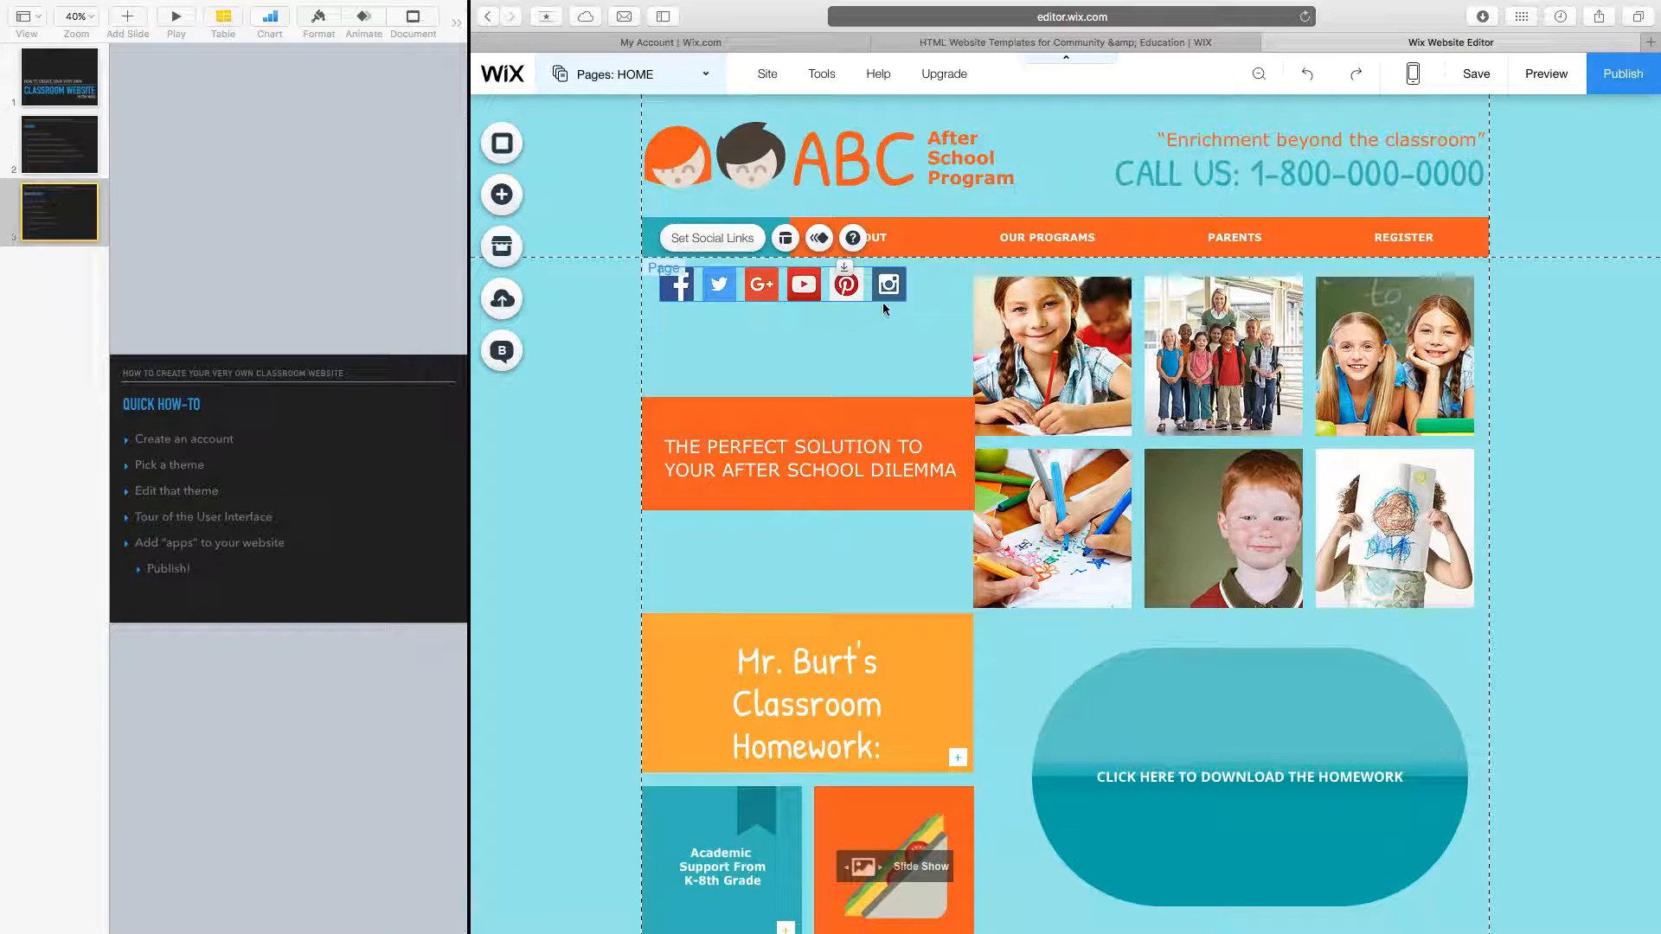
Change the social bar's Facebook link to the classroom's Facebook page address and save the links.
left_click(713, 238)
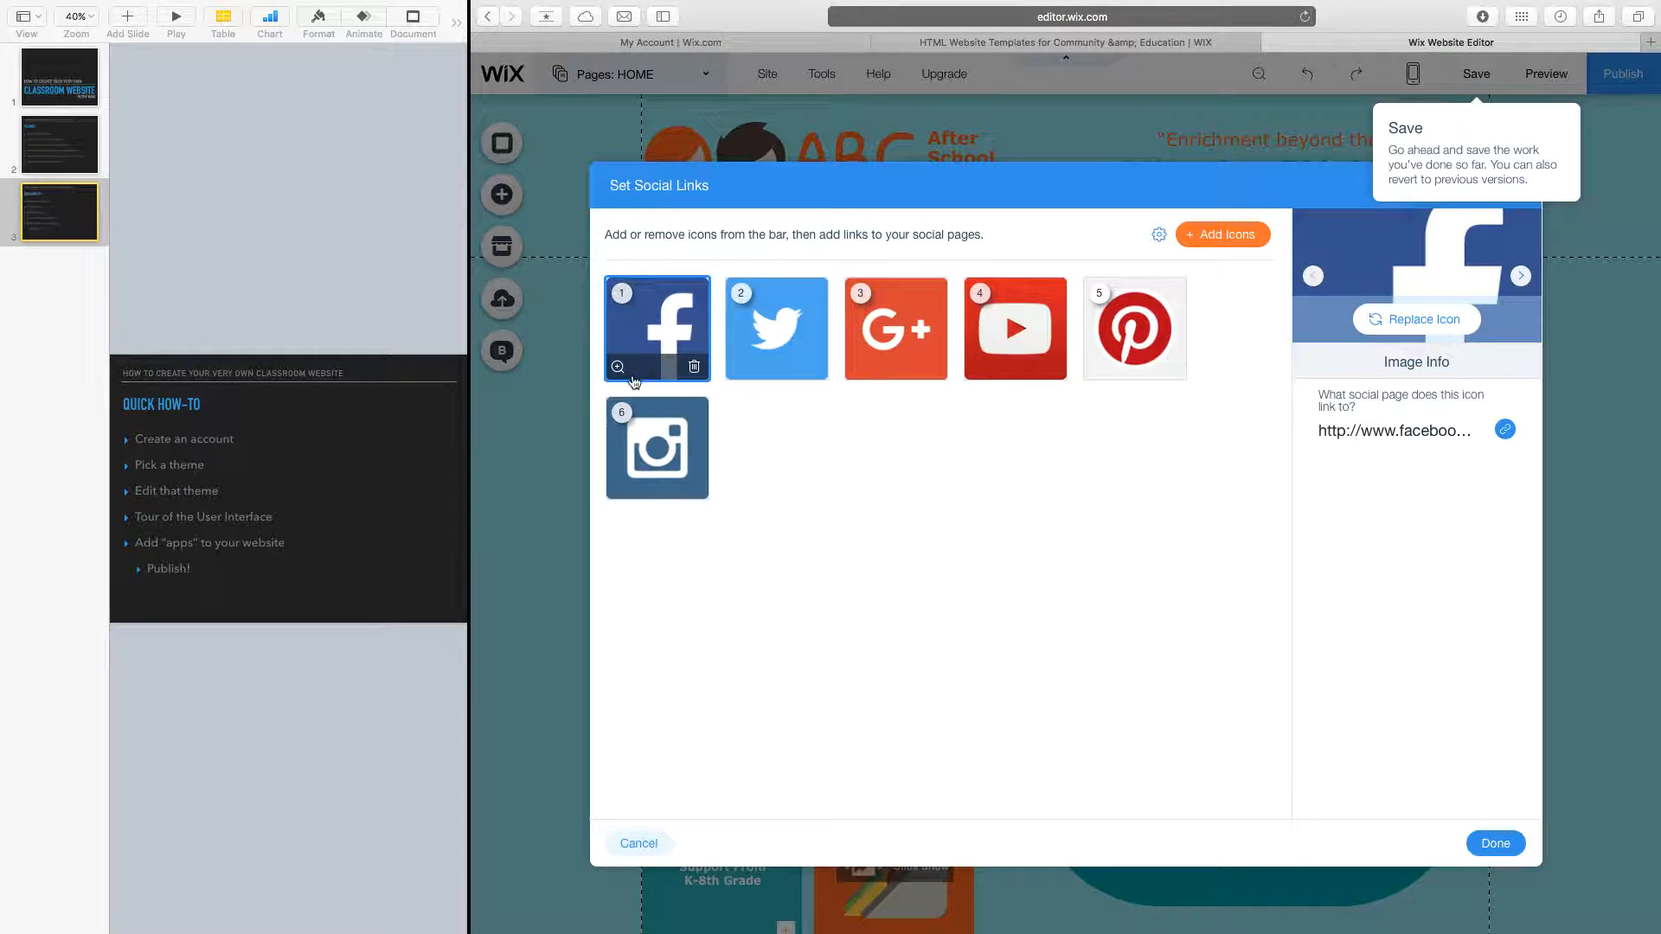
left_click(1158, 236)
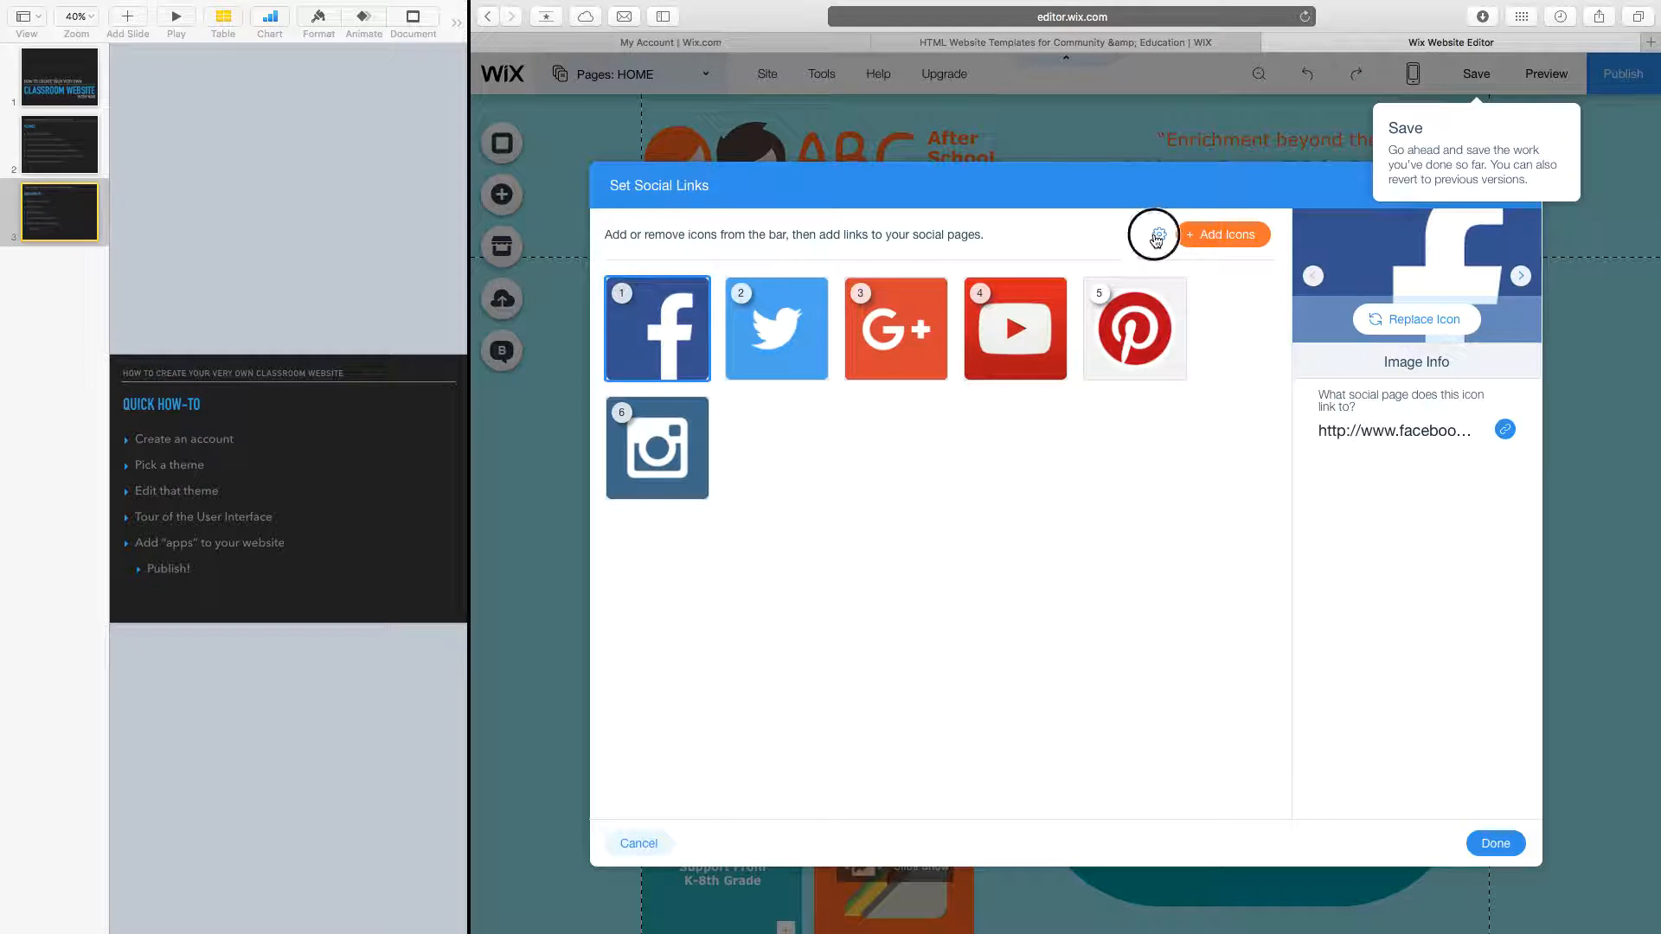
left_click(1505, 430)
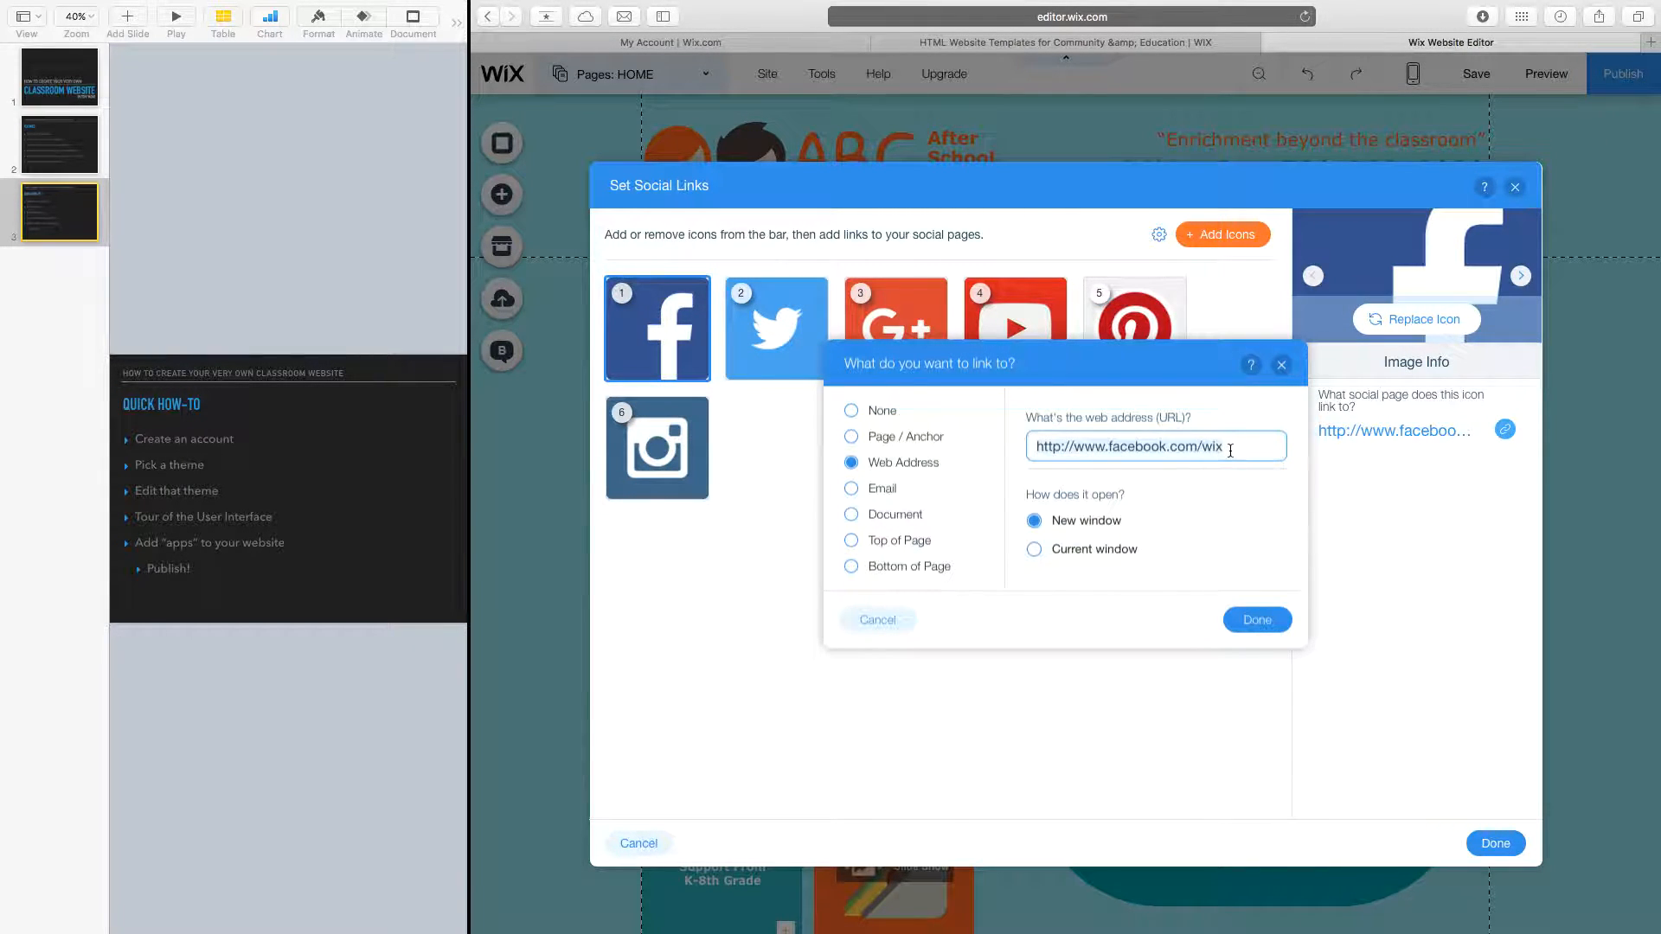
left_click(1210, 444)
type("MRBURTSCLASSROOM")
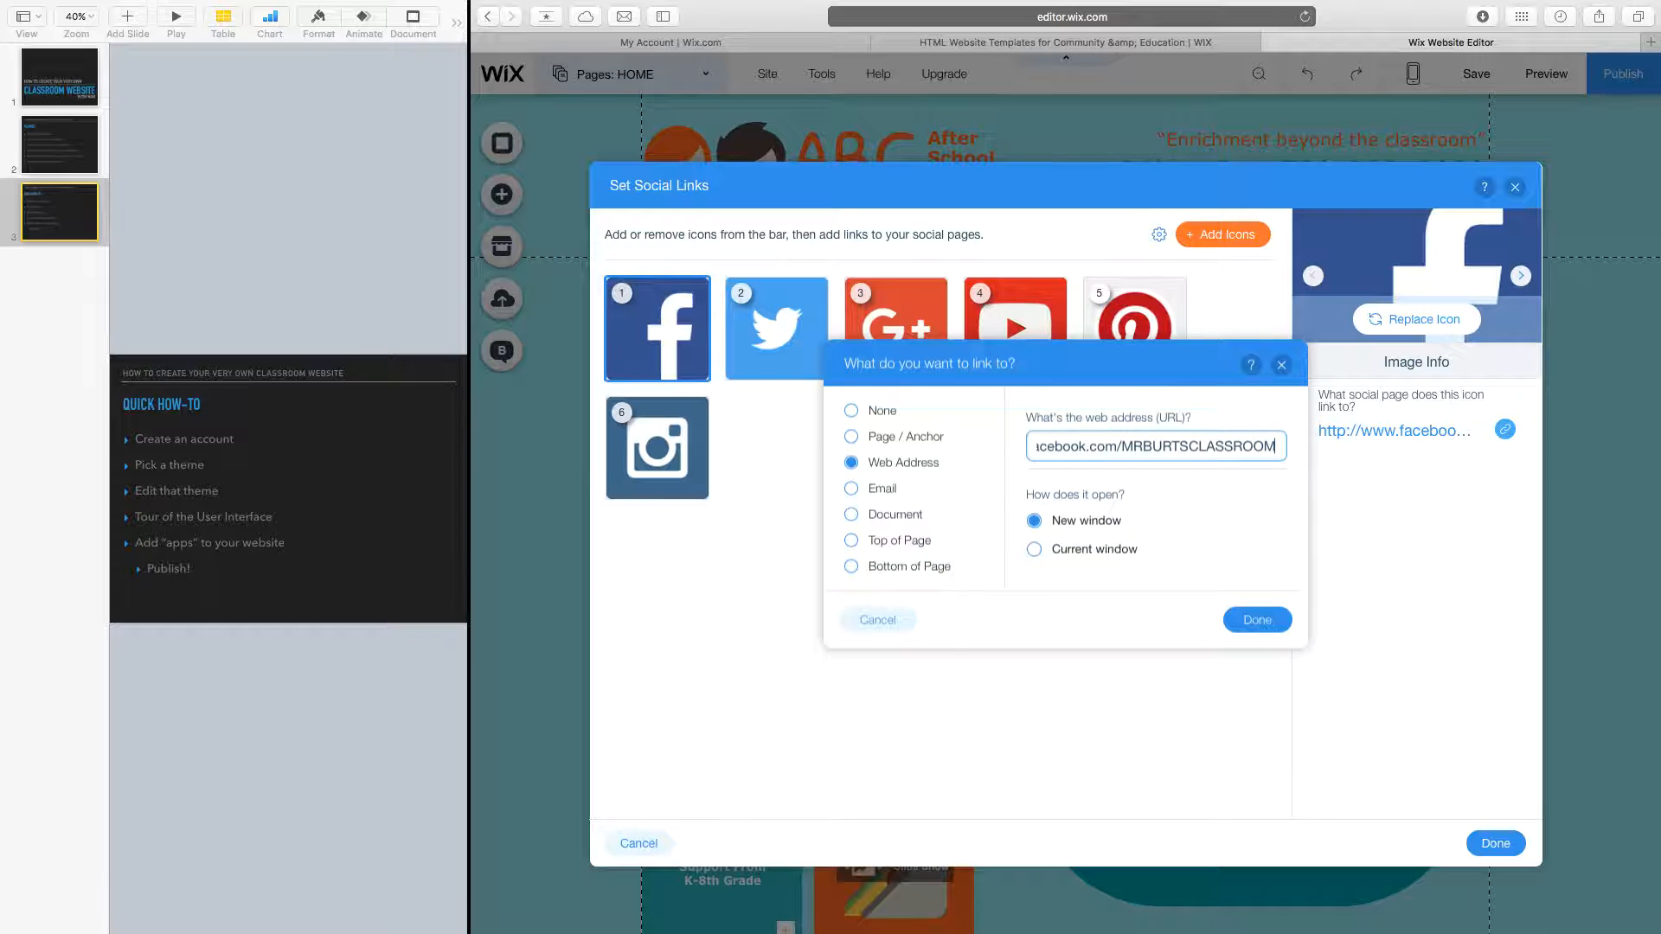
left_click(1257, 618)
left_click(1486, 846)
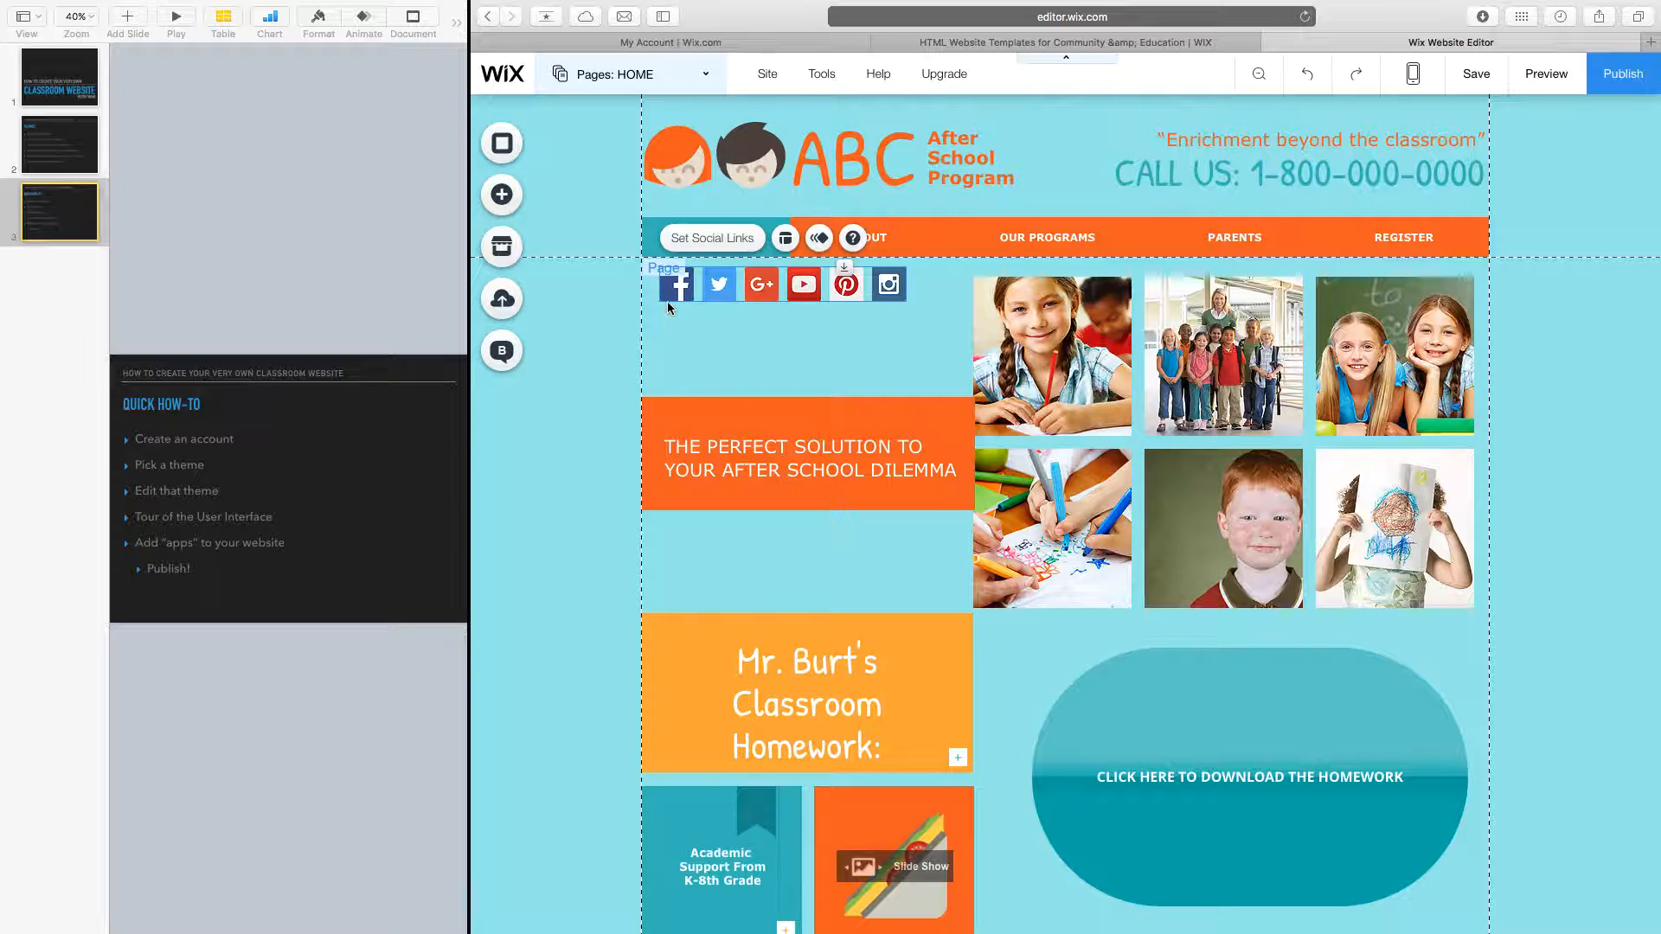
Replace the oval homework button with a teal contact form below the grid, sending to the owner's e-mail.
left_click(500, 197)
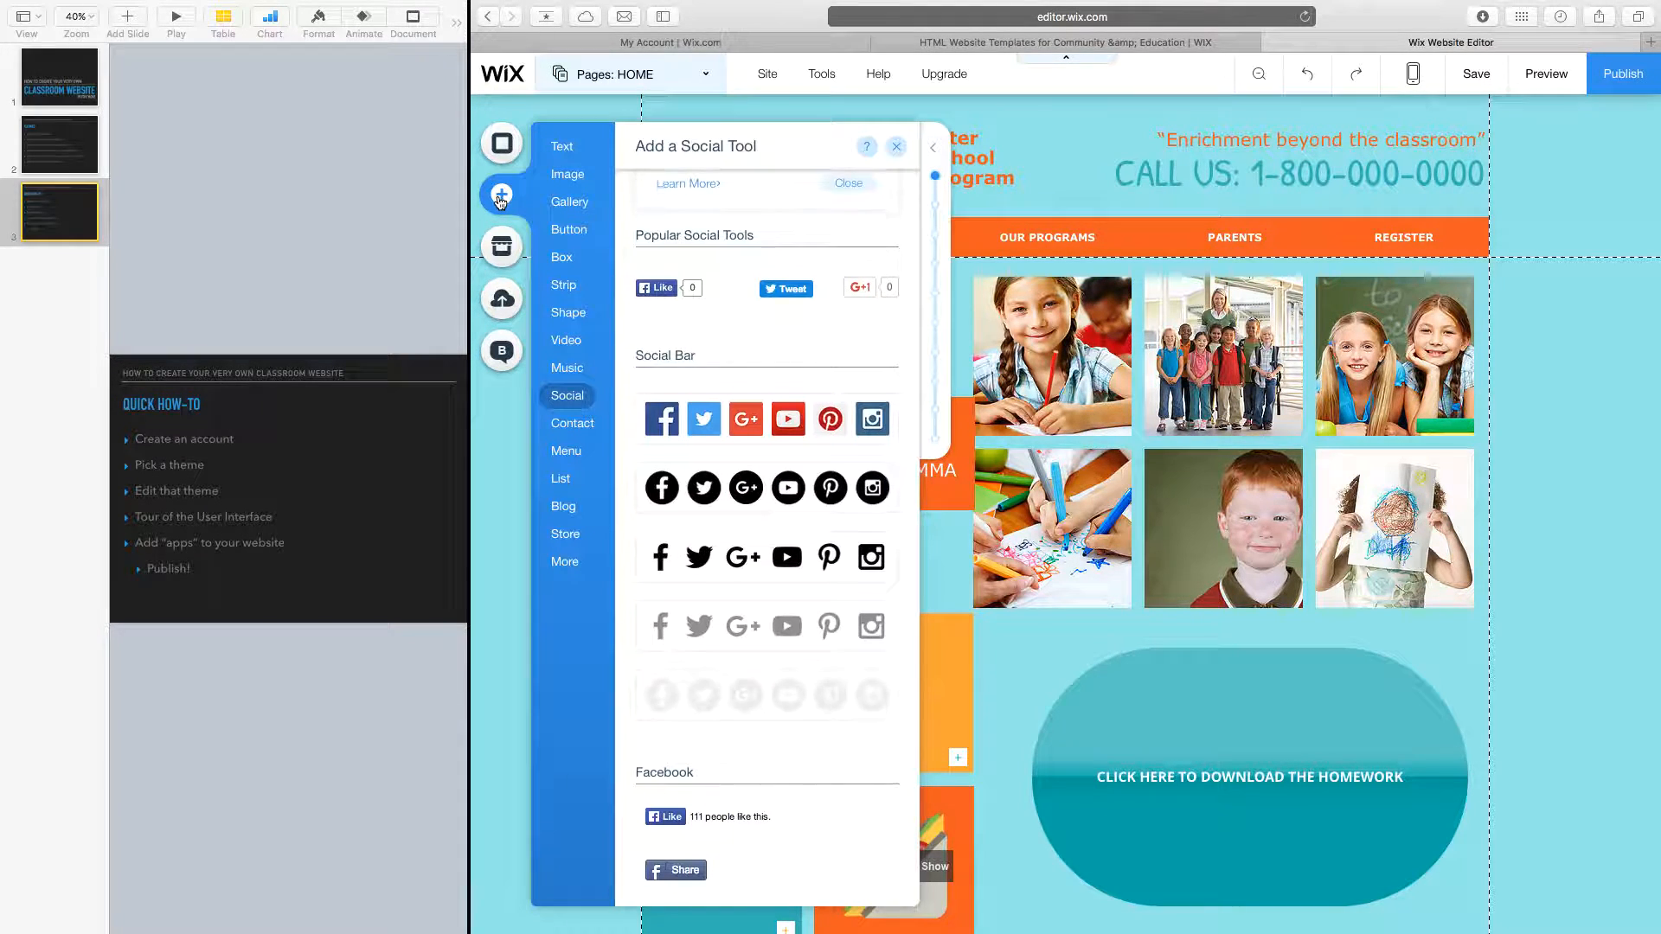
left_click(593, 434)
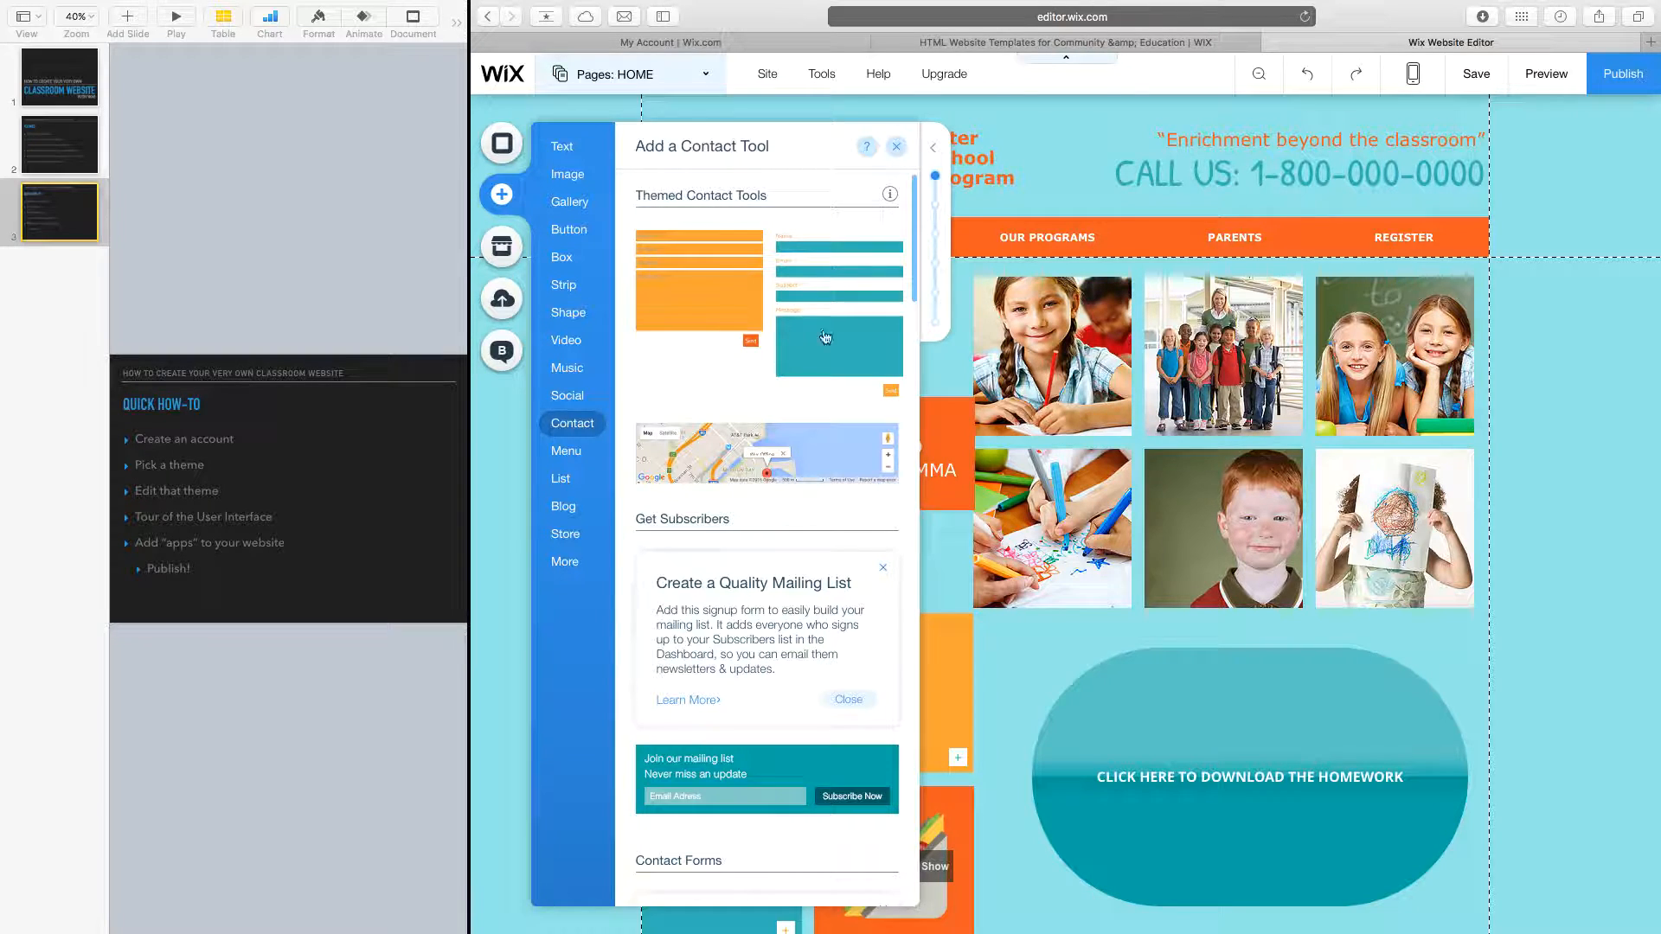
left_click(853, 334)
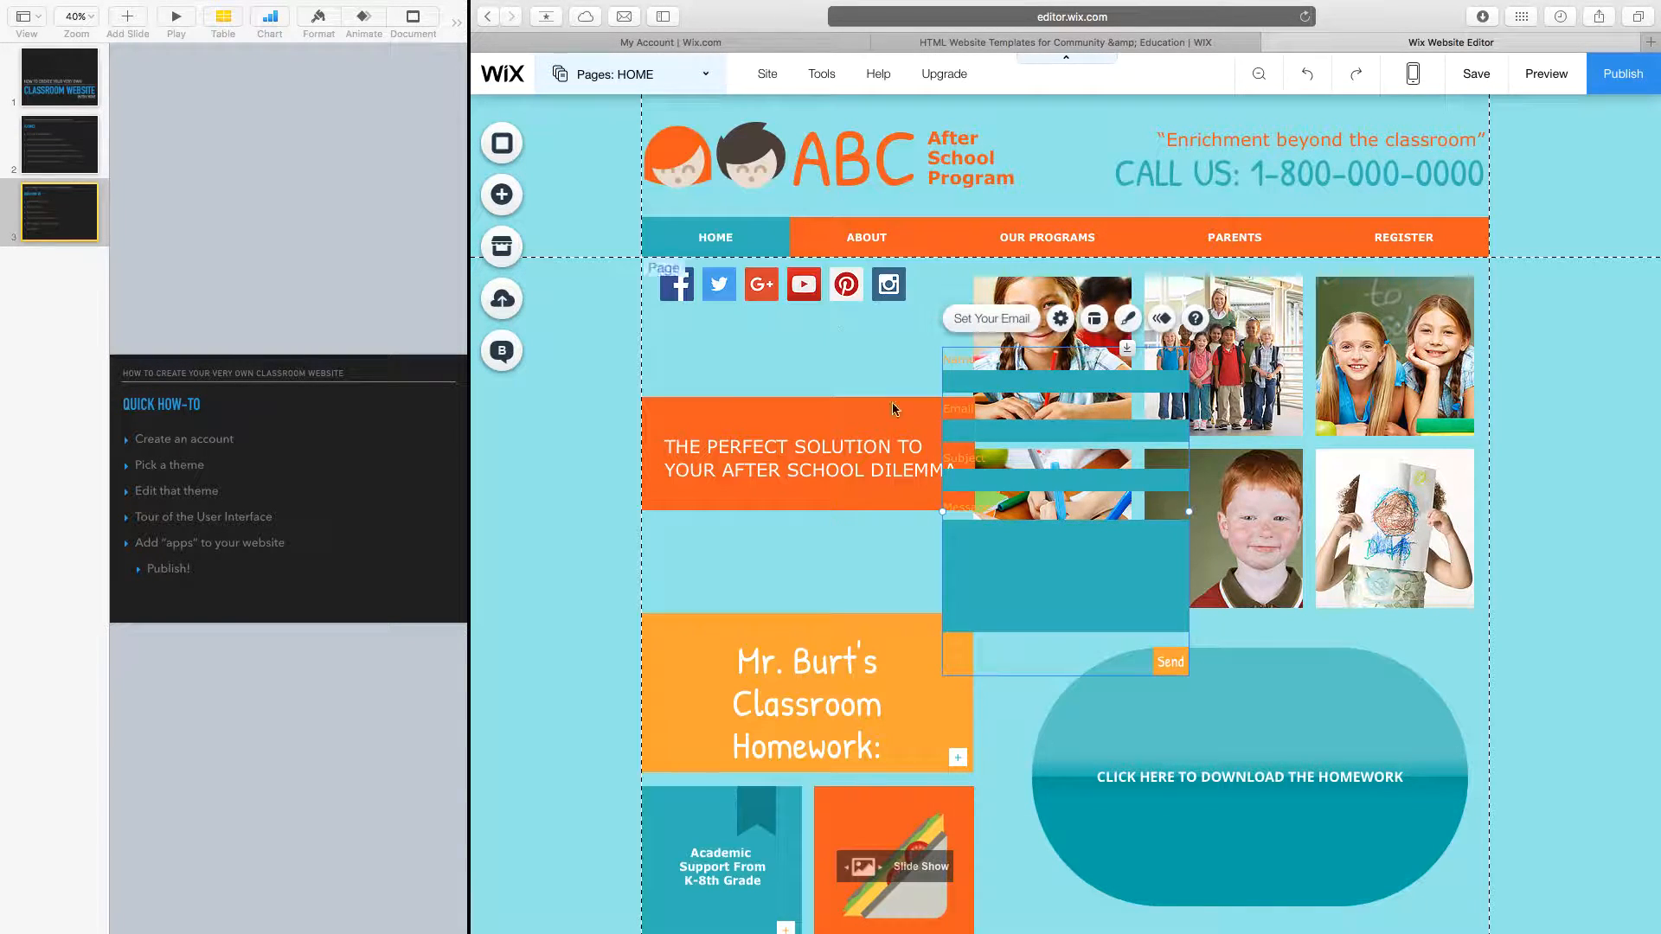
left_click(1318, 736)
key("Delete")
left_click(1119, 585)
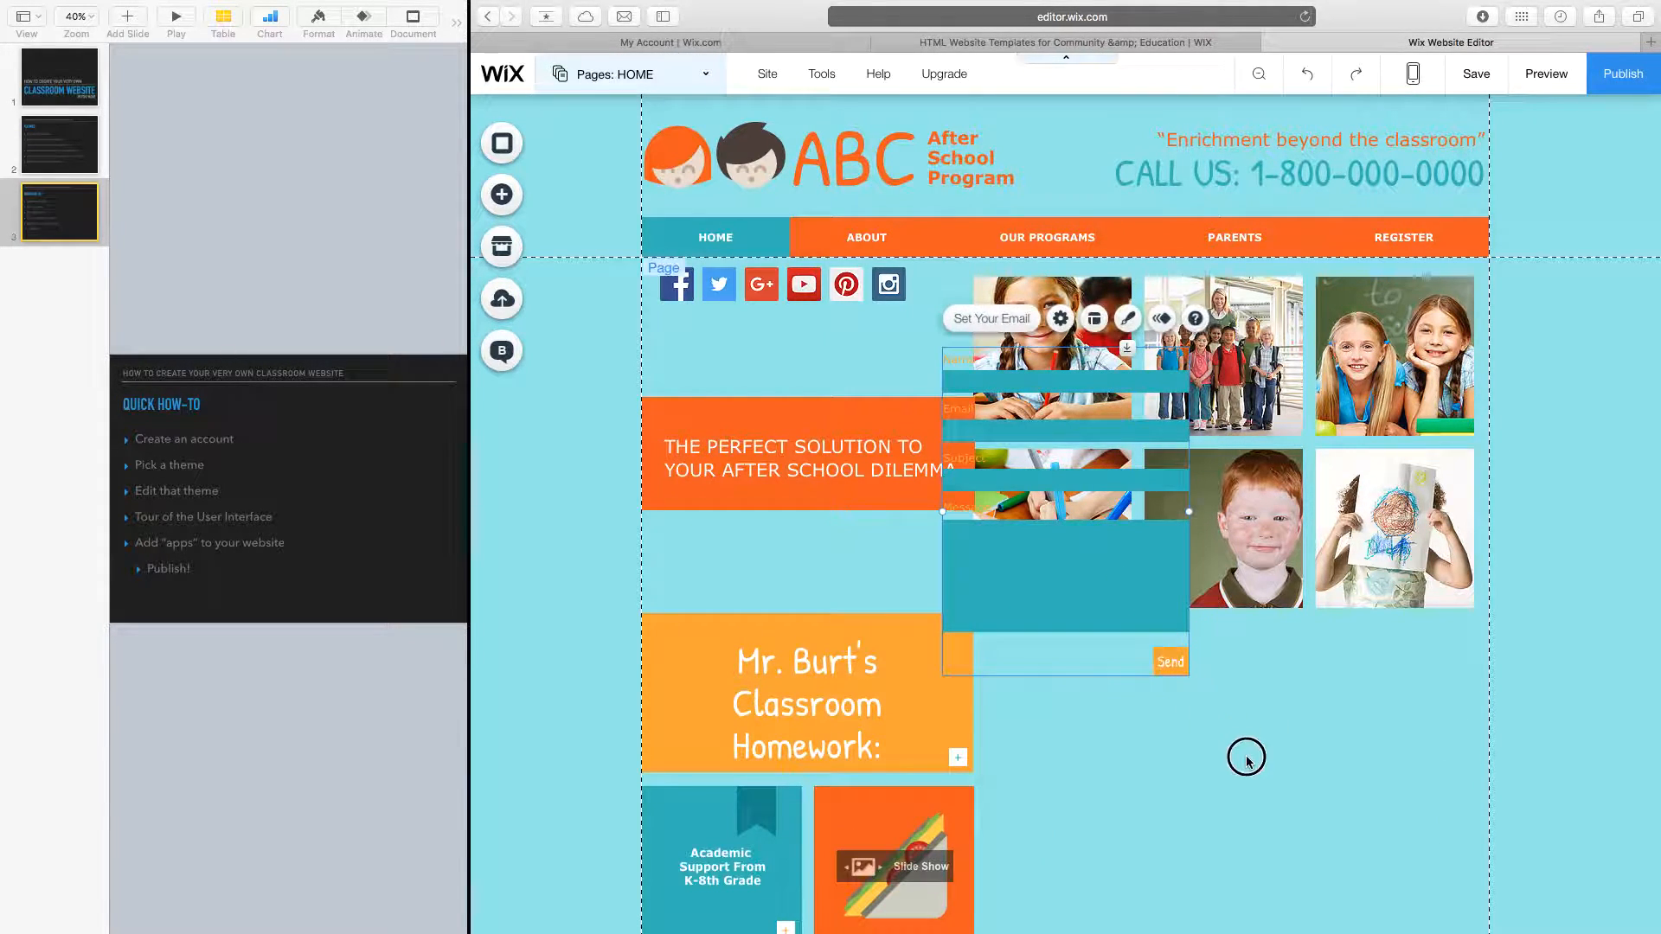
left_click_drag(1025, 539, 1064, 836)
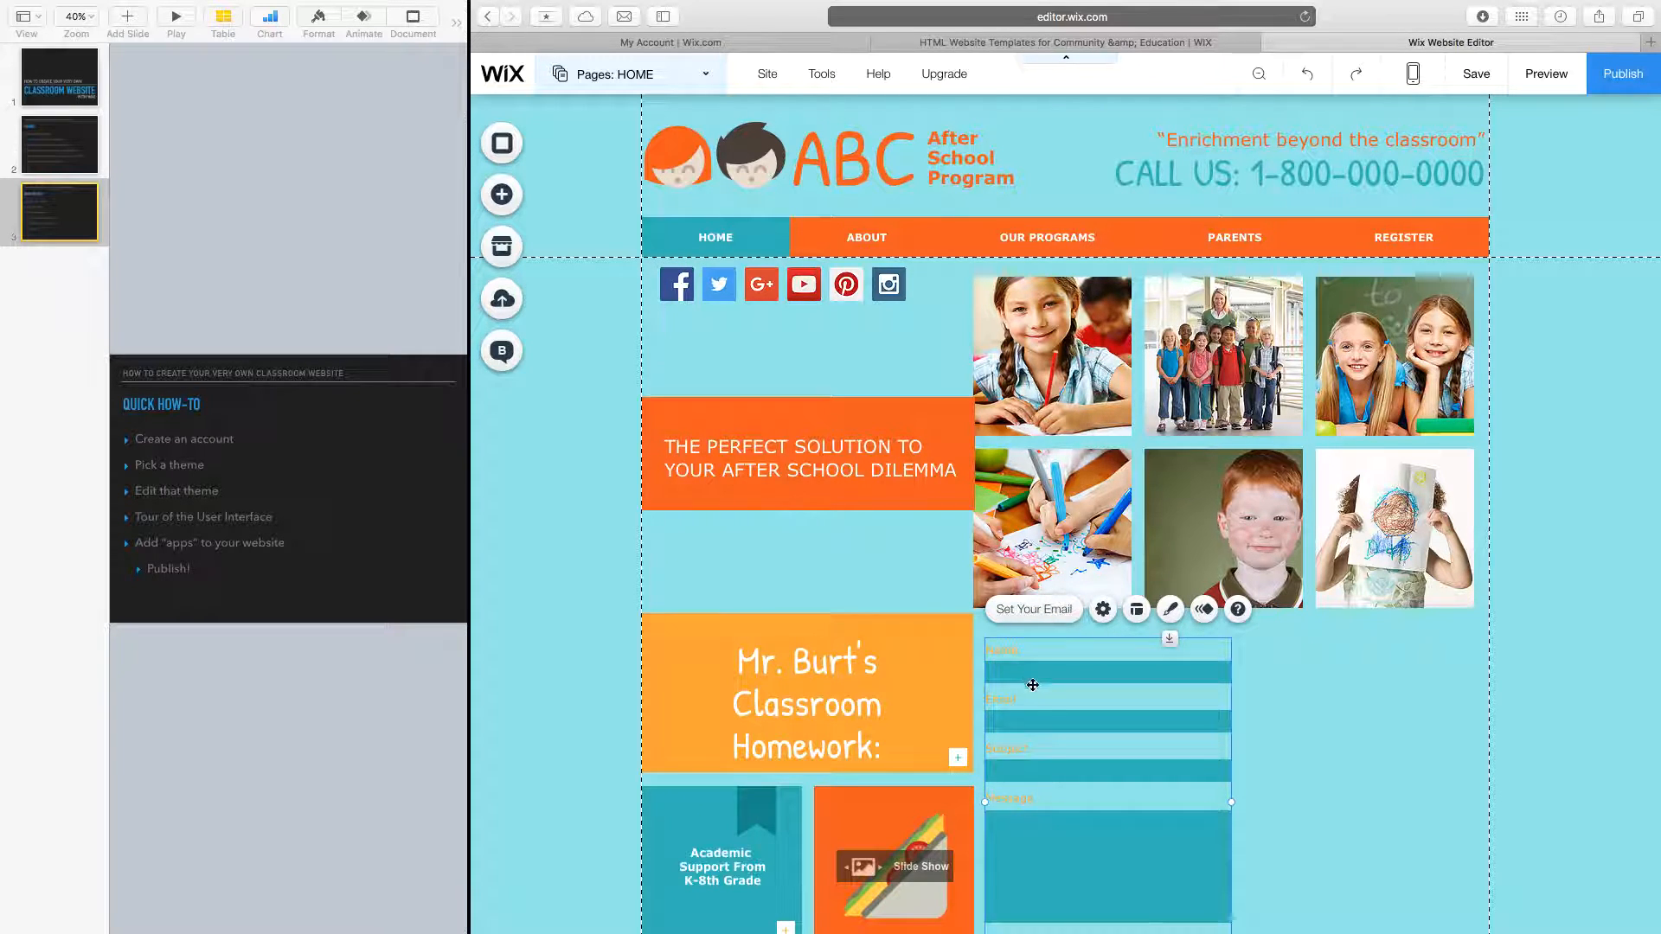
left_click(1031, 610)
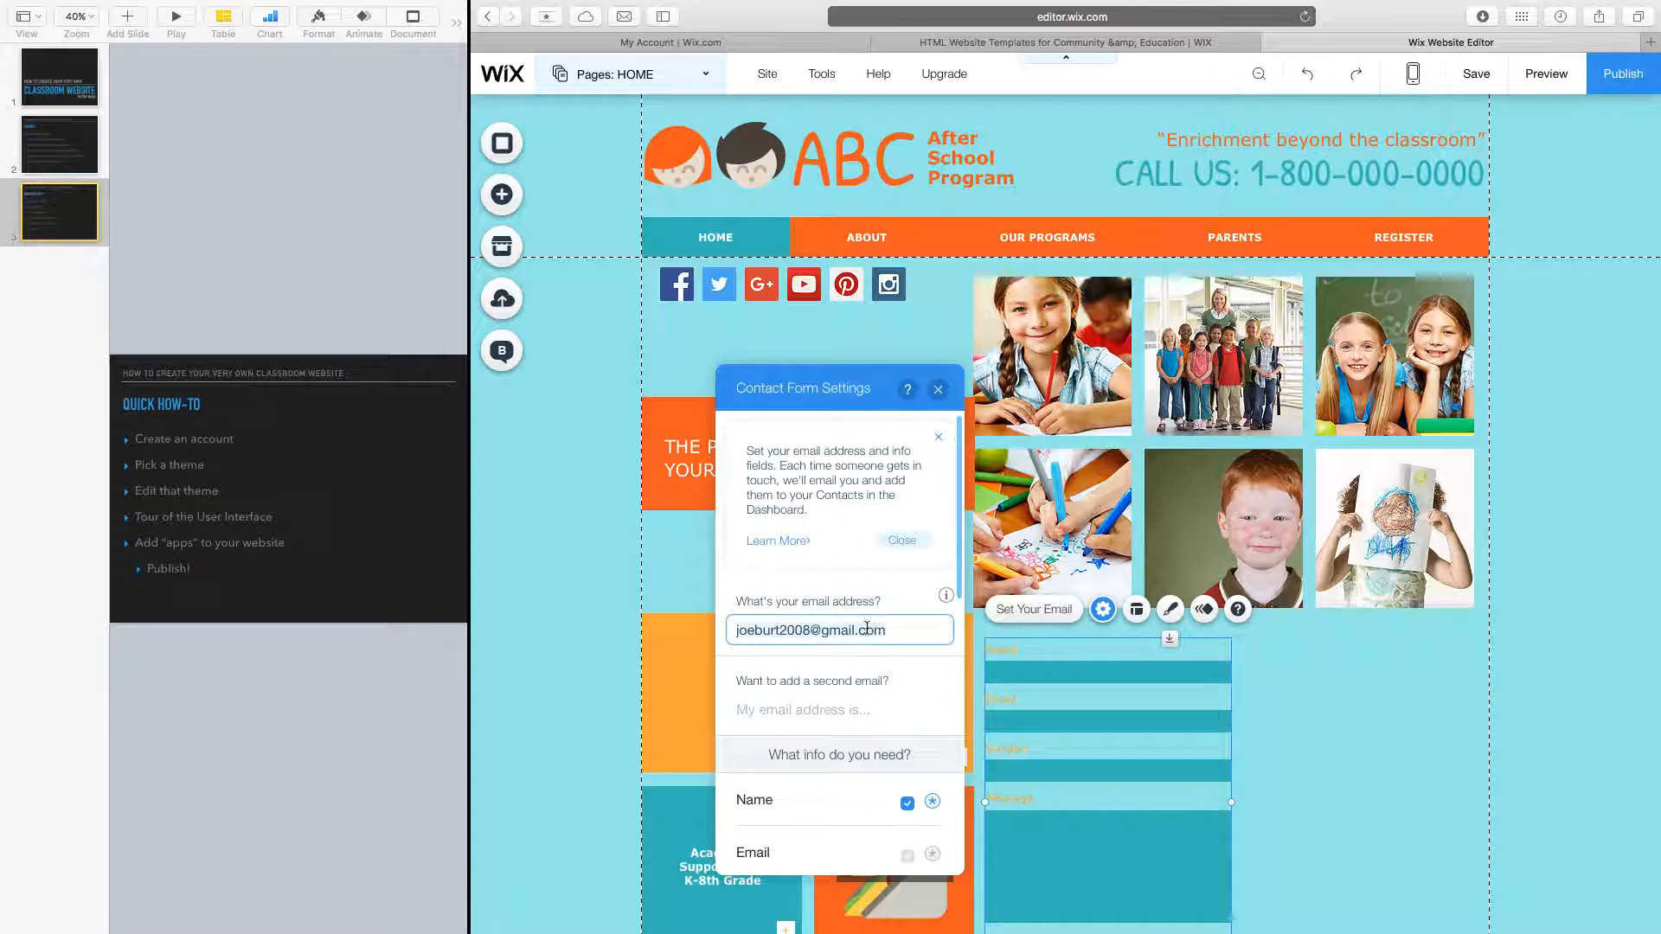
left_click(940, 394)
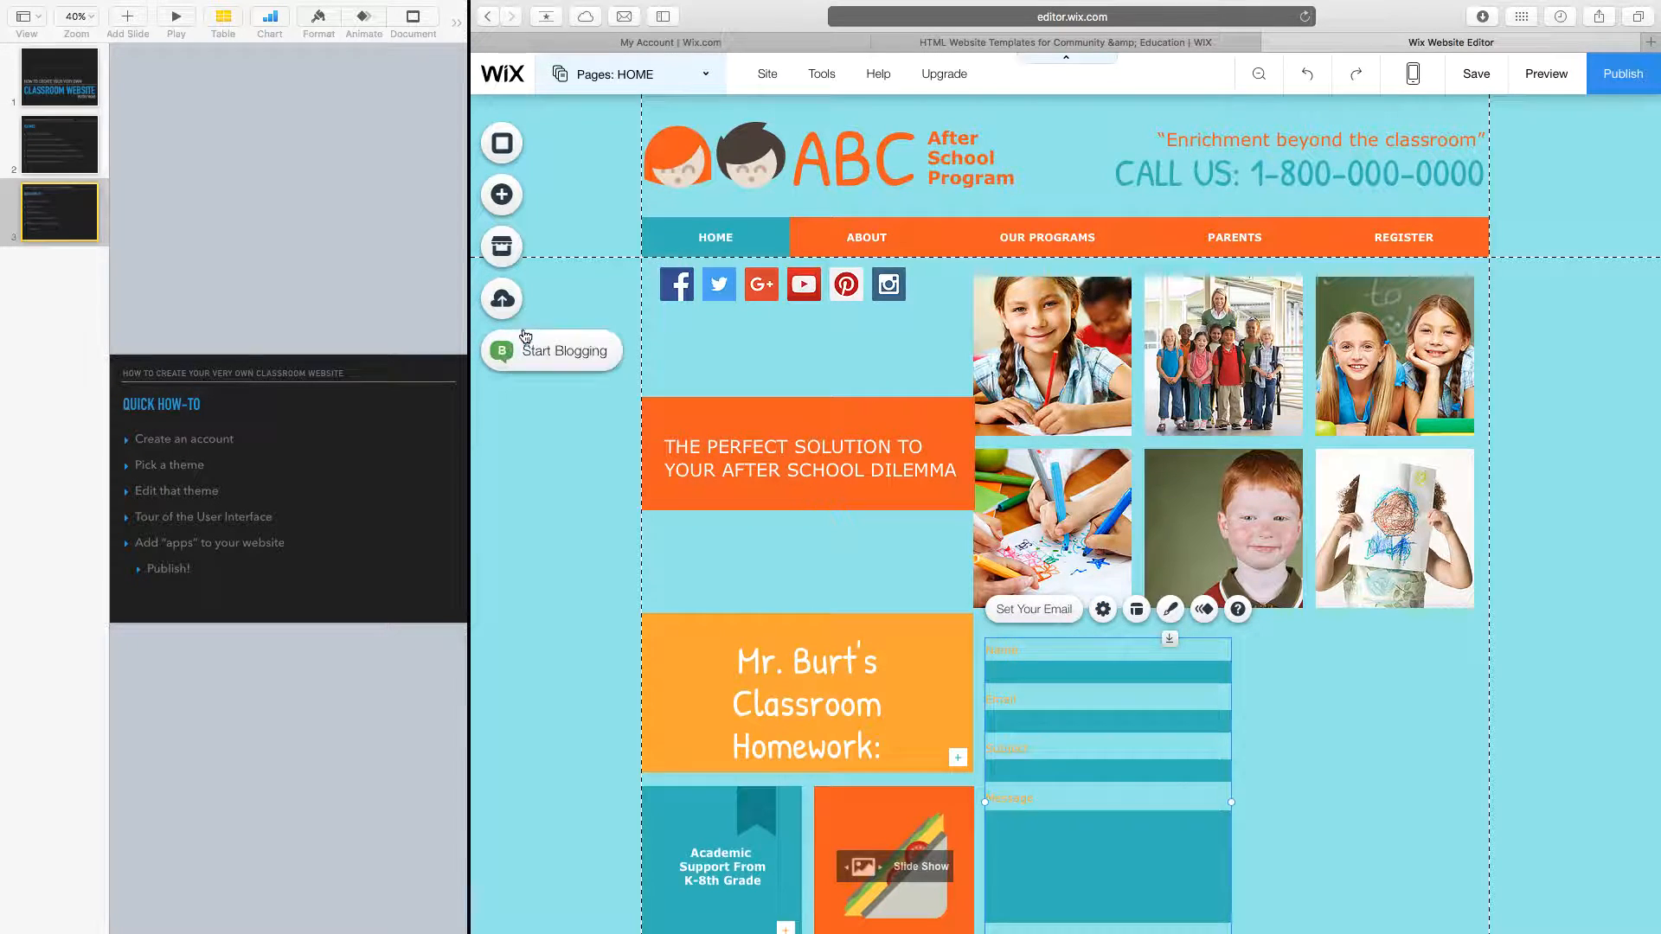
Browse the Video, List, Menu, Blog, Store and More element categories, then close the Add panel.
left_click(500, 192)
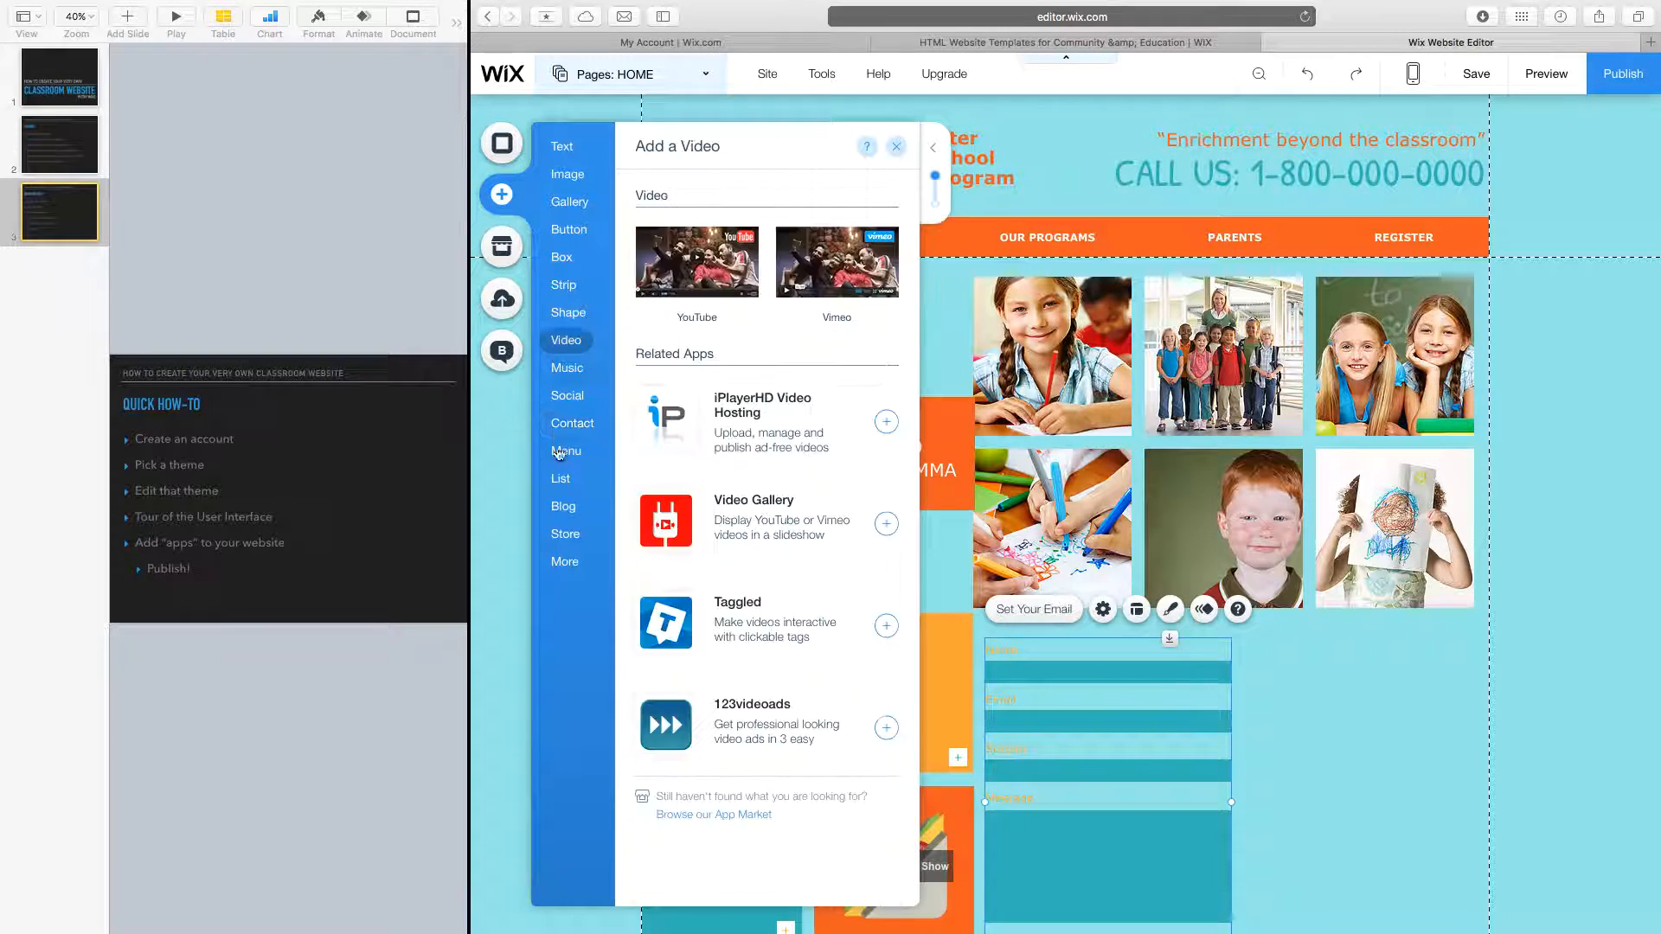
left_click(560, 477)
left_click(568, 457)
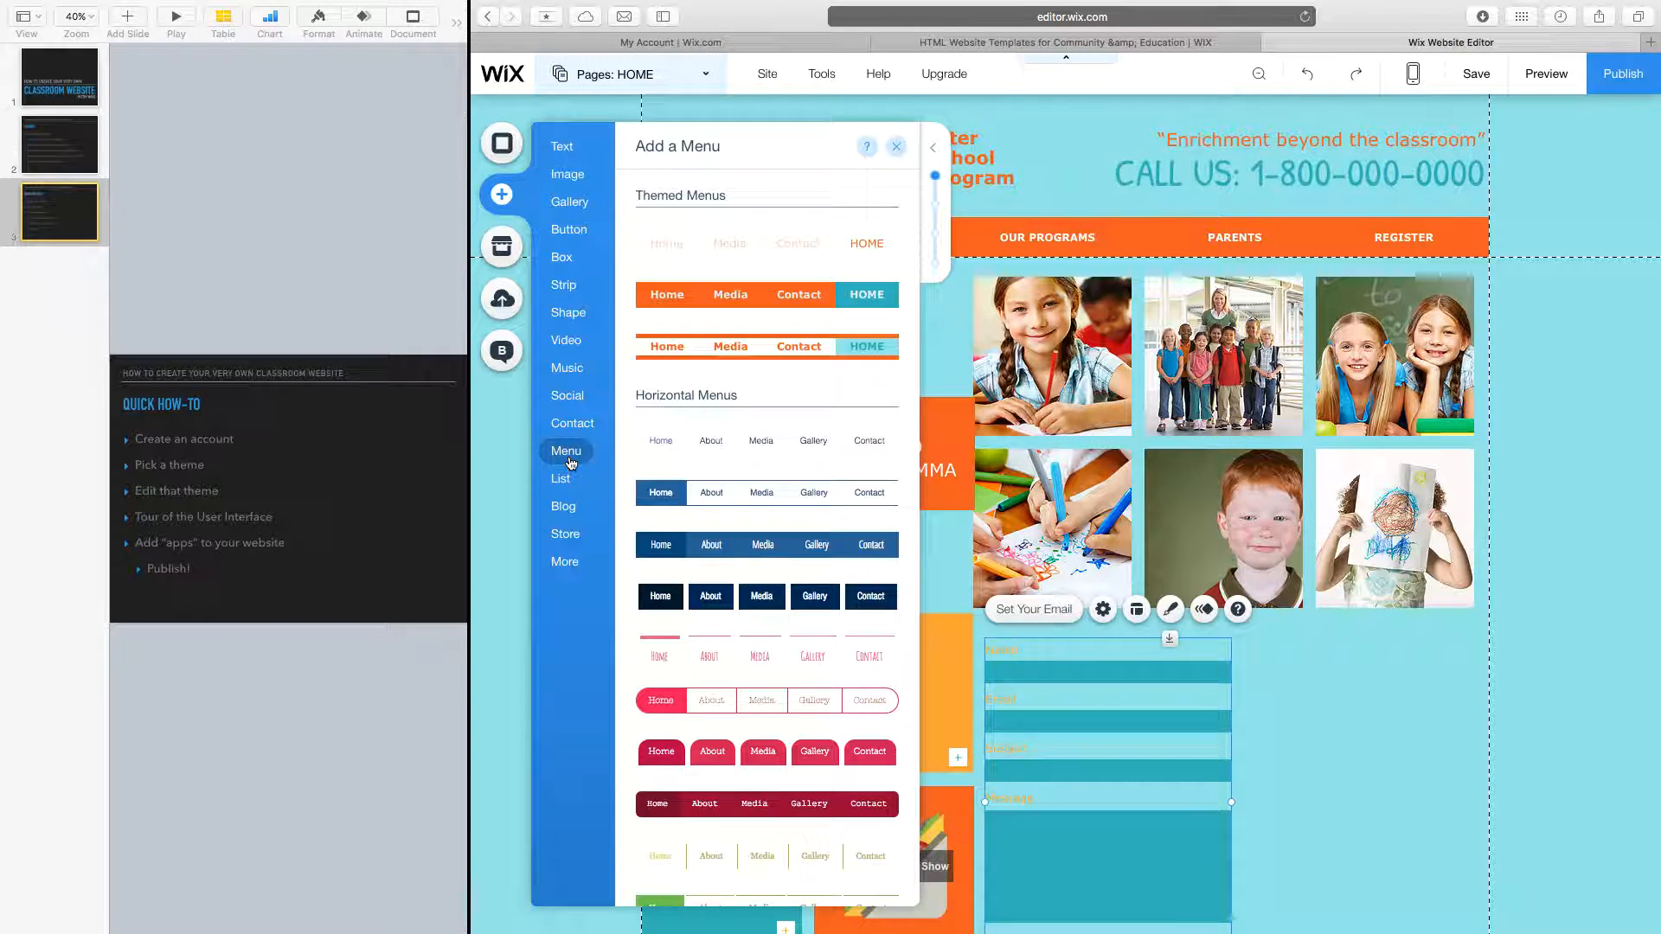
left_click(576, 487)
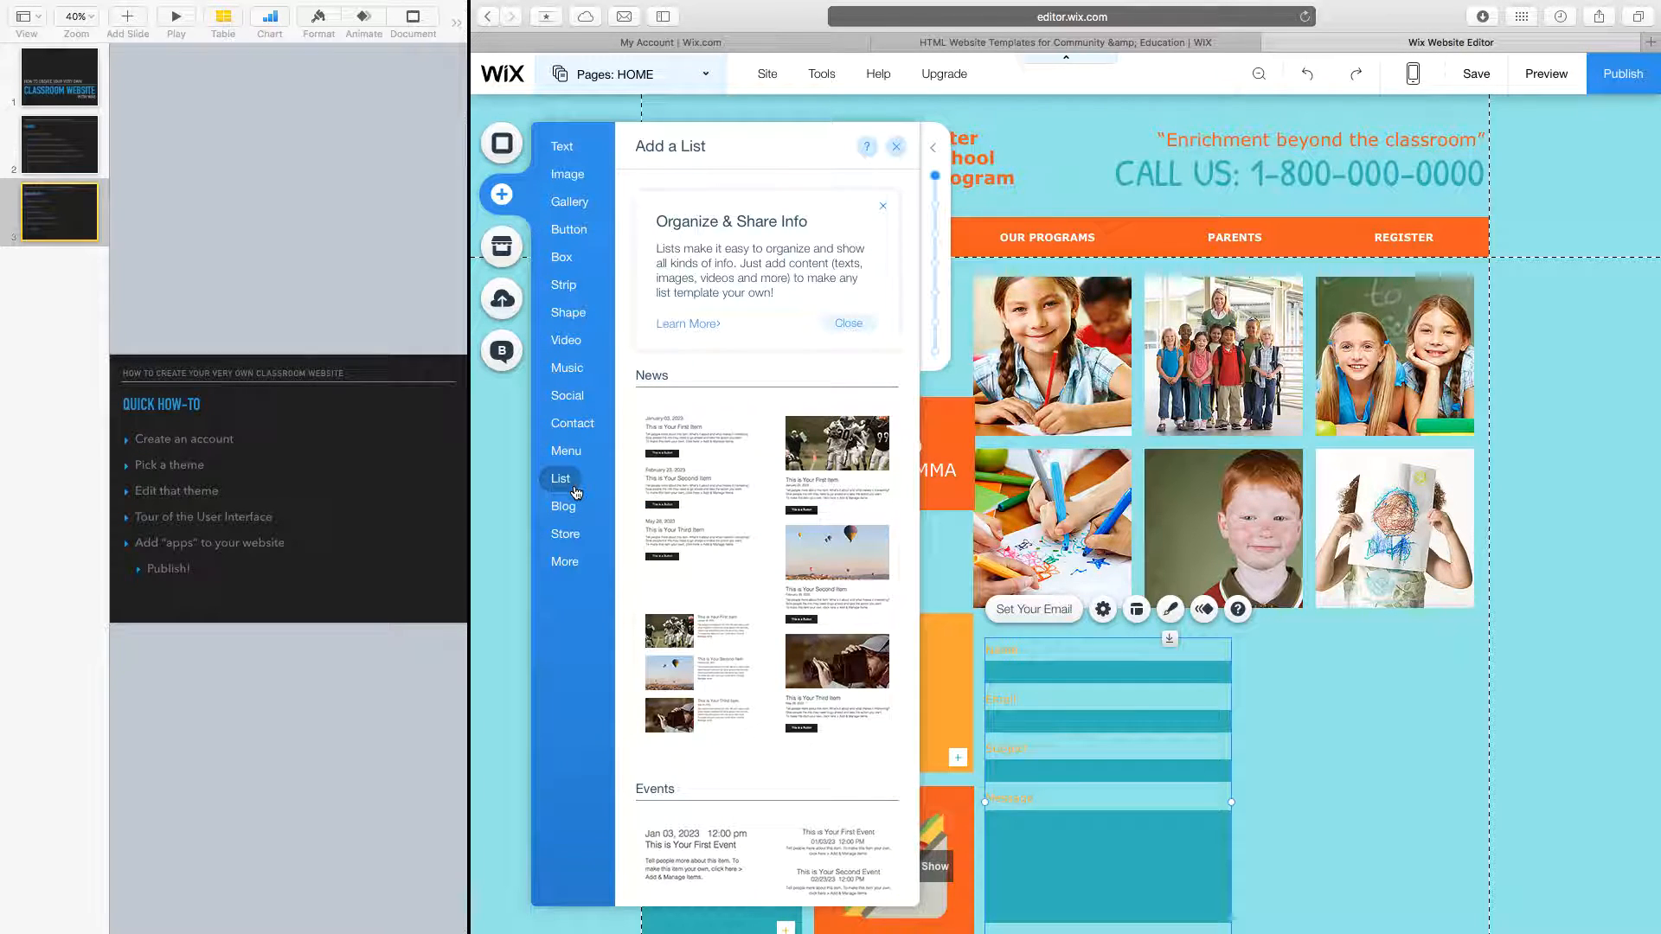
left_click(569, 508)
left_click(571, 538)
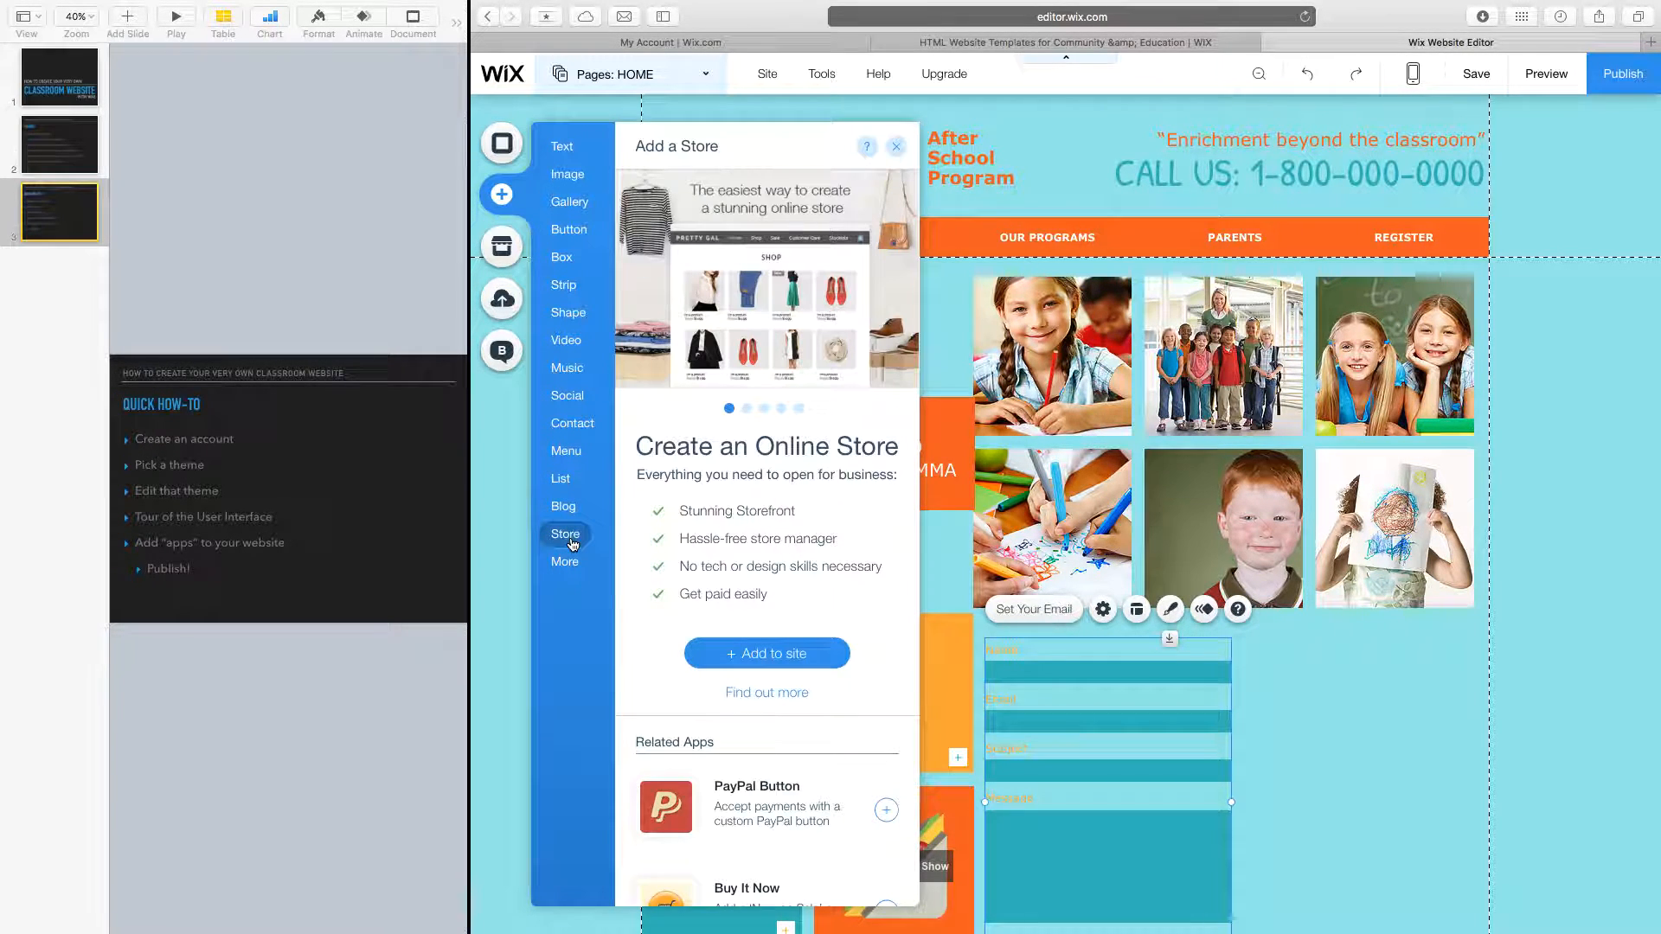
left_click(567, 575)
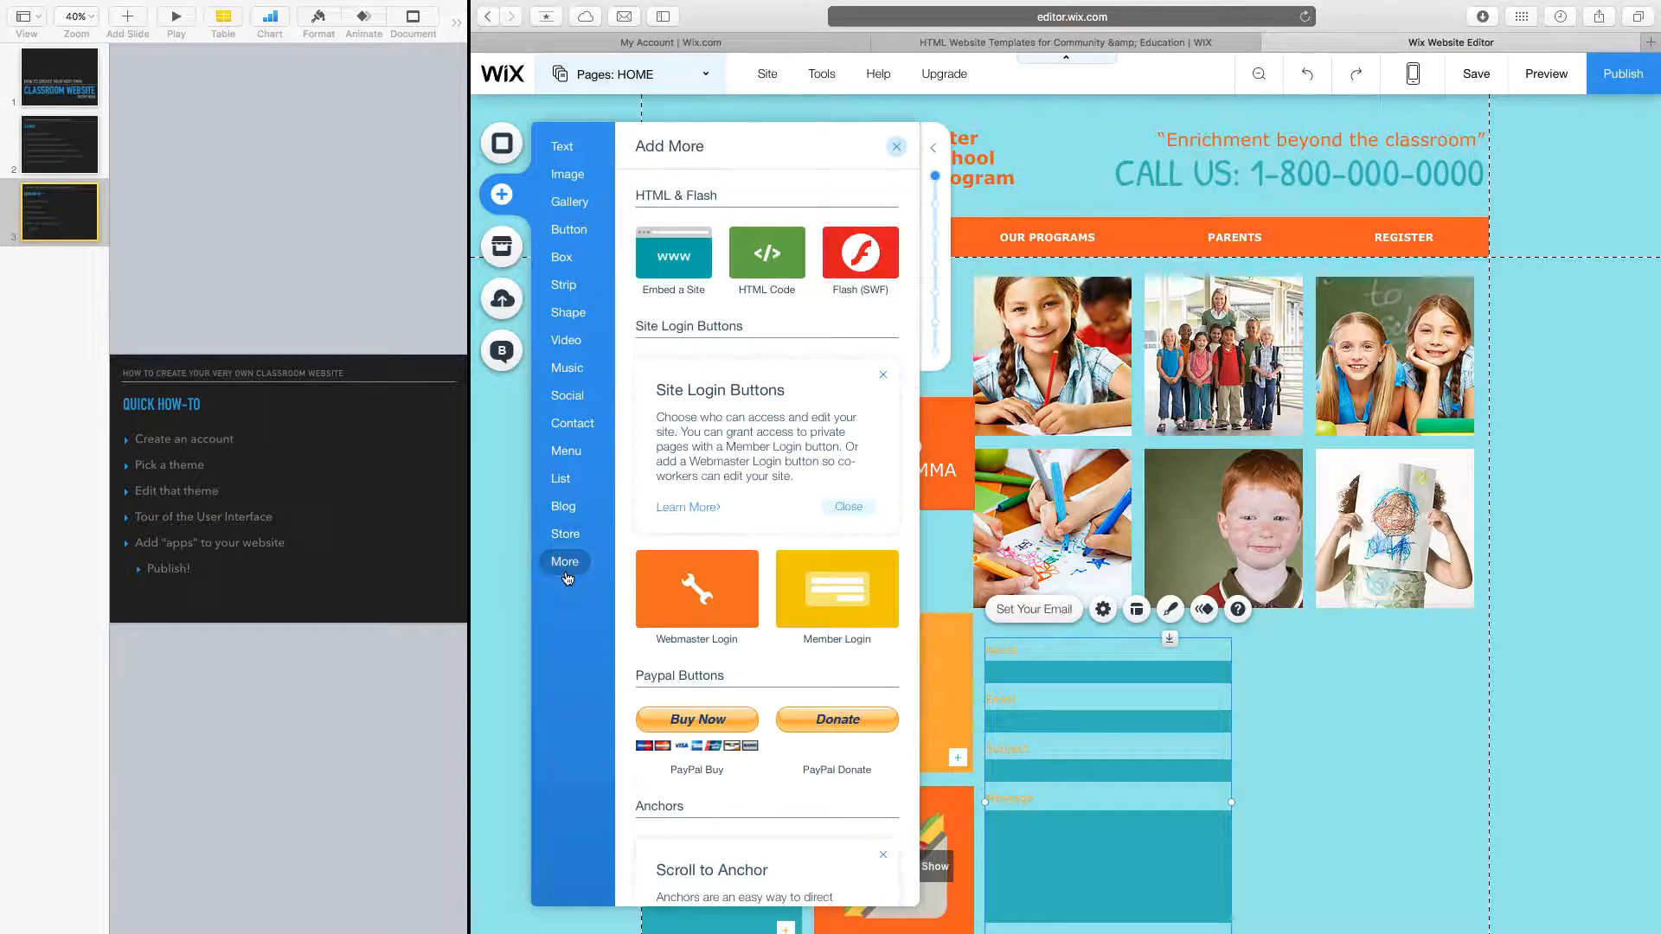
scroll(710, 558, "down", 10)
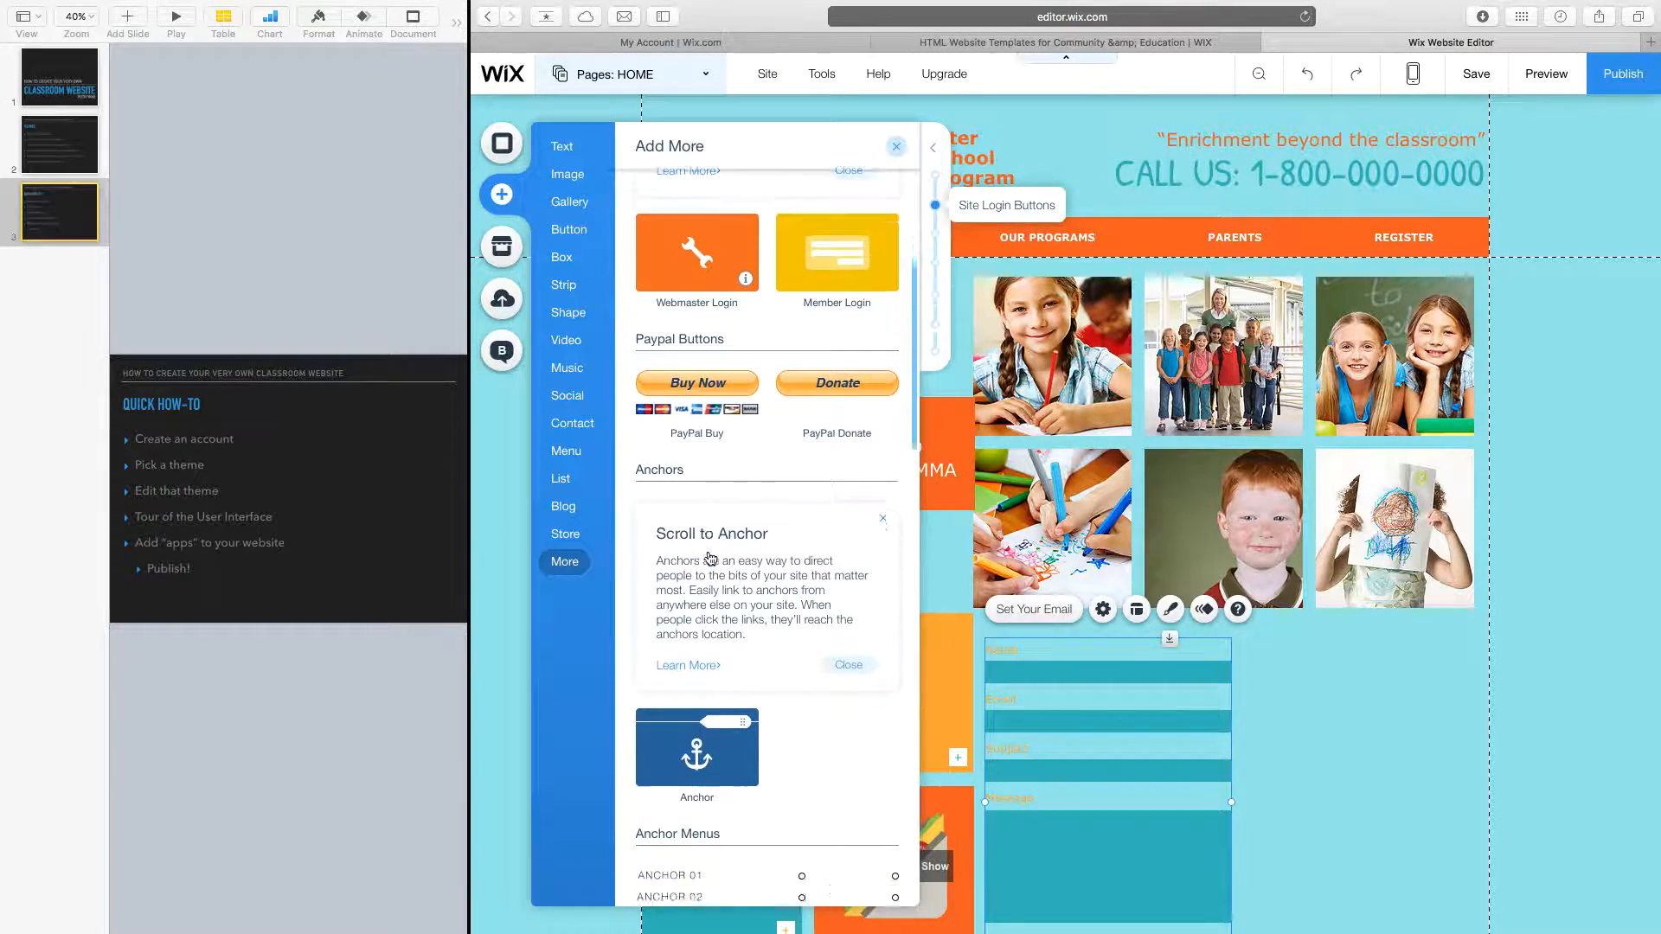
scroll(710, 558, "down", 10)
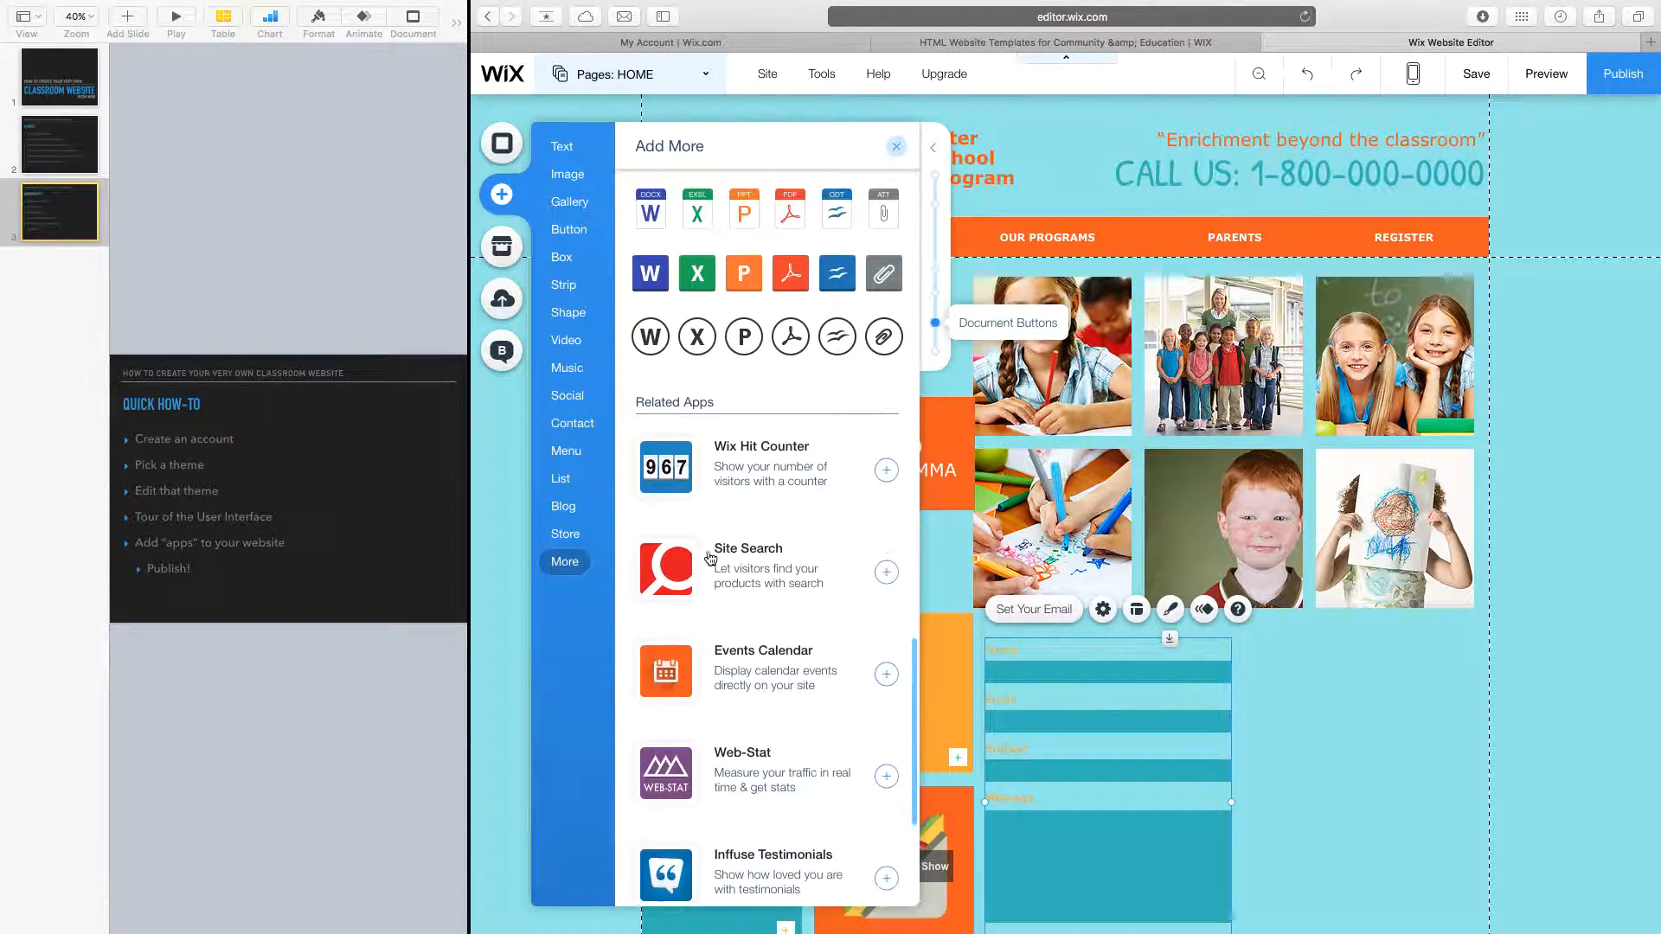
scroll(709, 558, "up", 4)
scroll(710, 558, "up", 8)
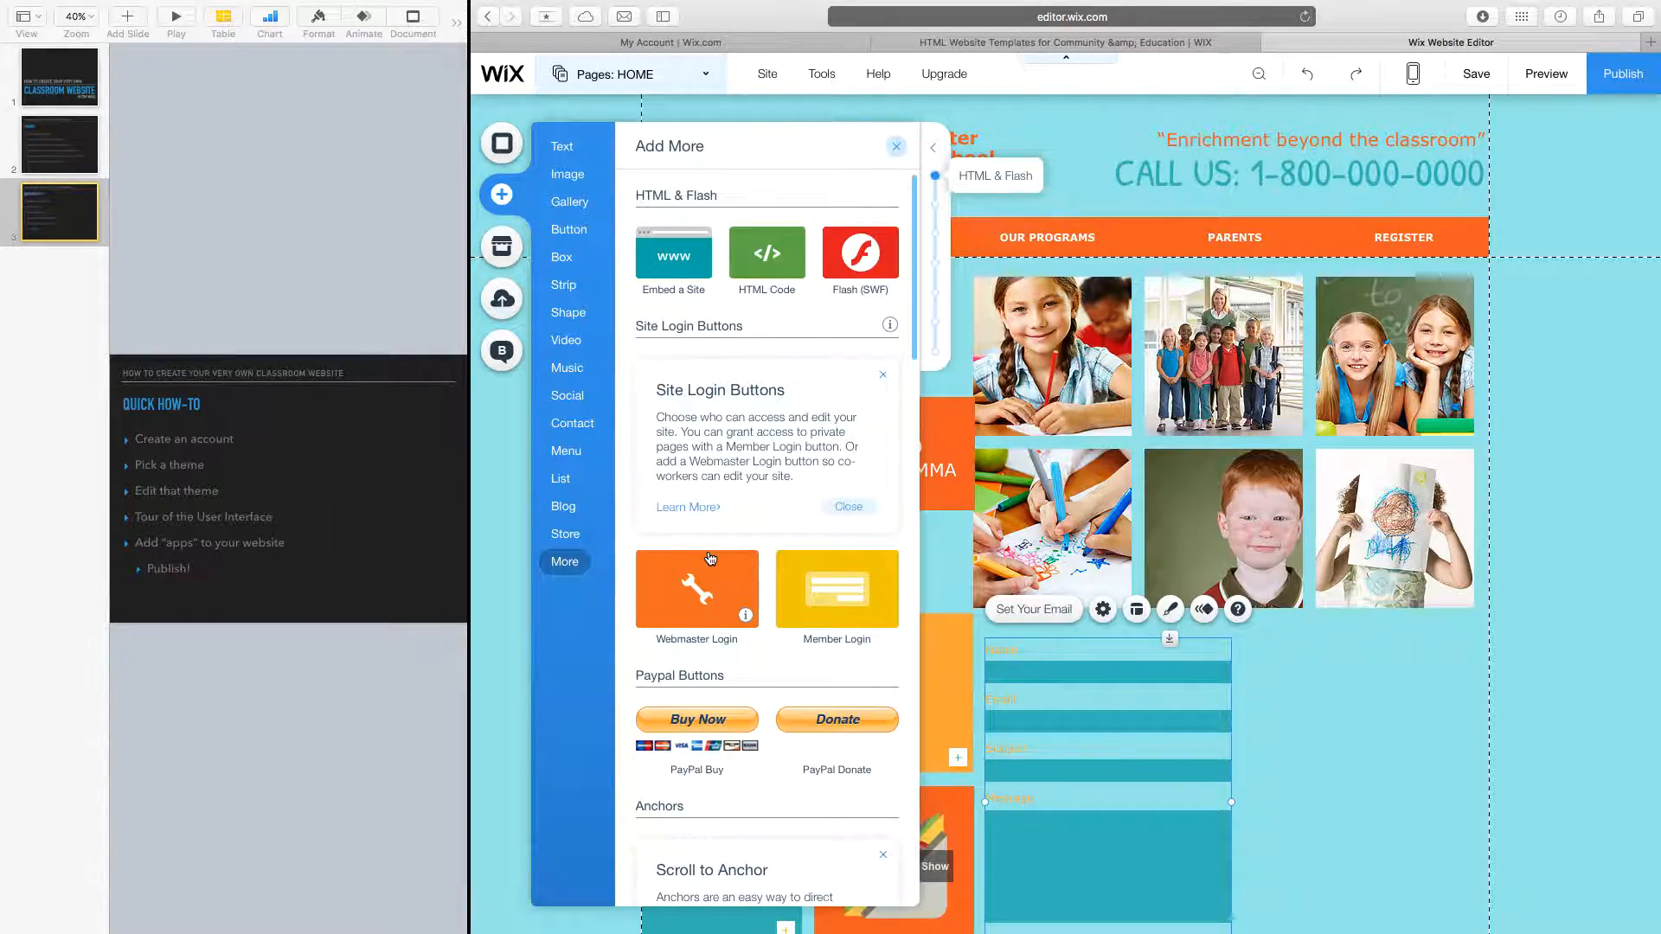
scroll(709, 558, "down", 15)
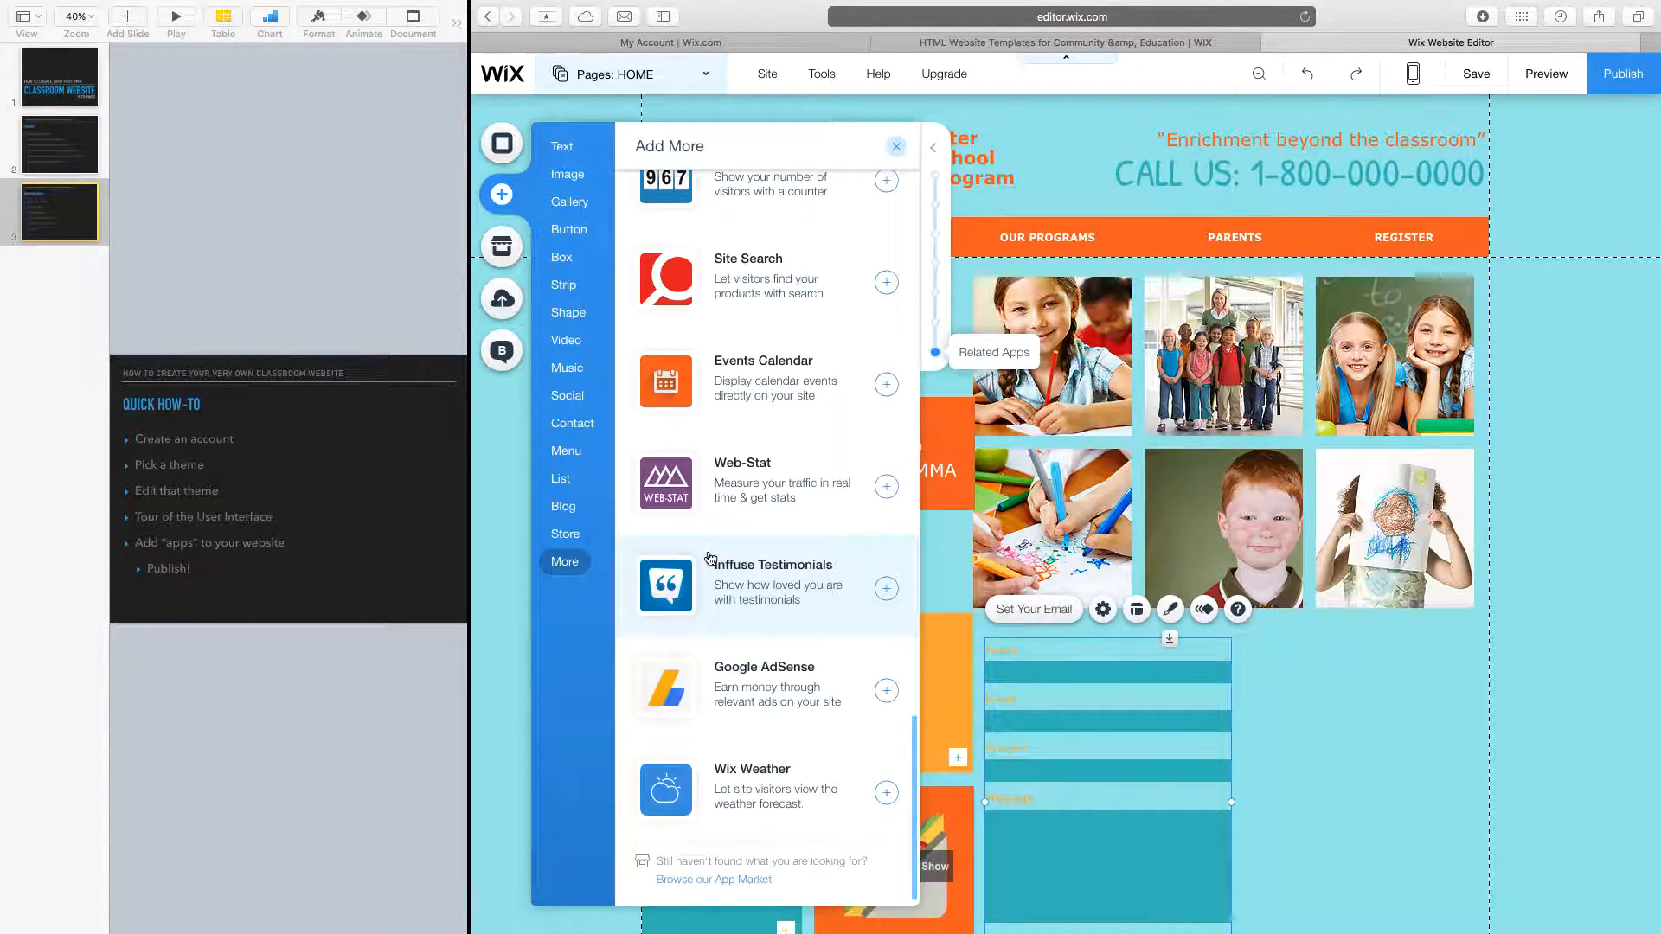
left_click(896, 147)
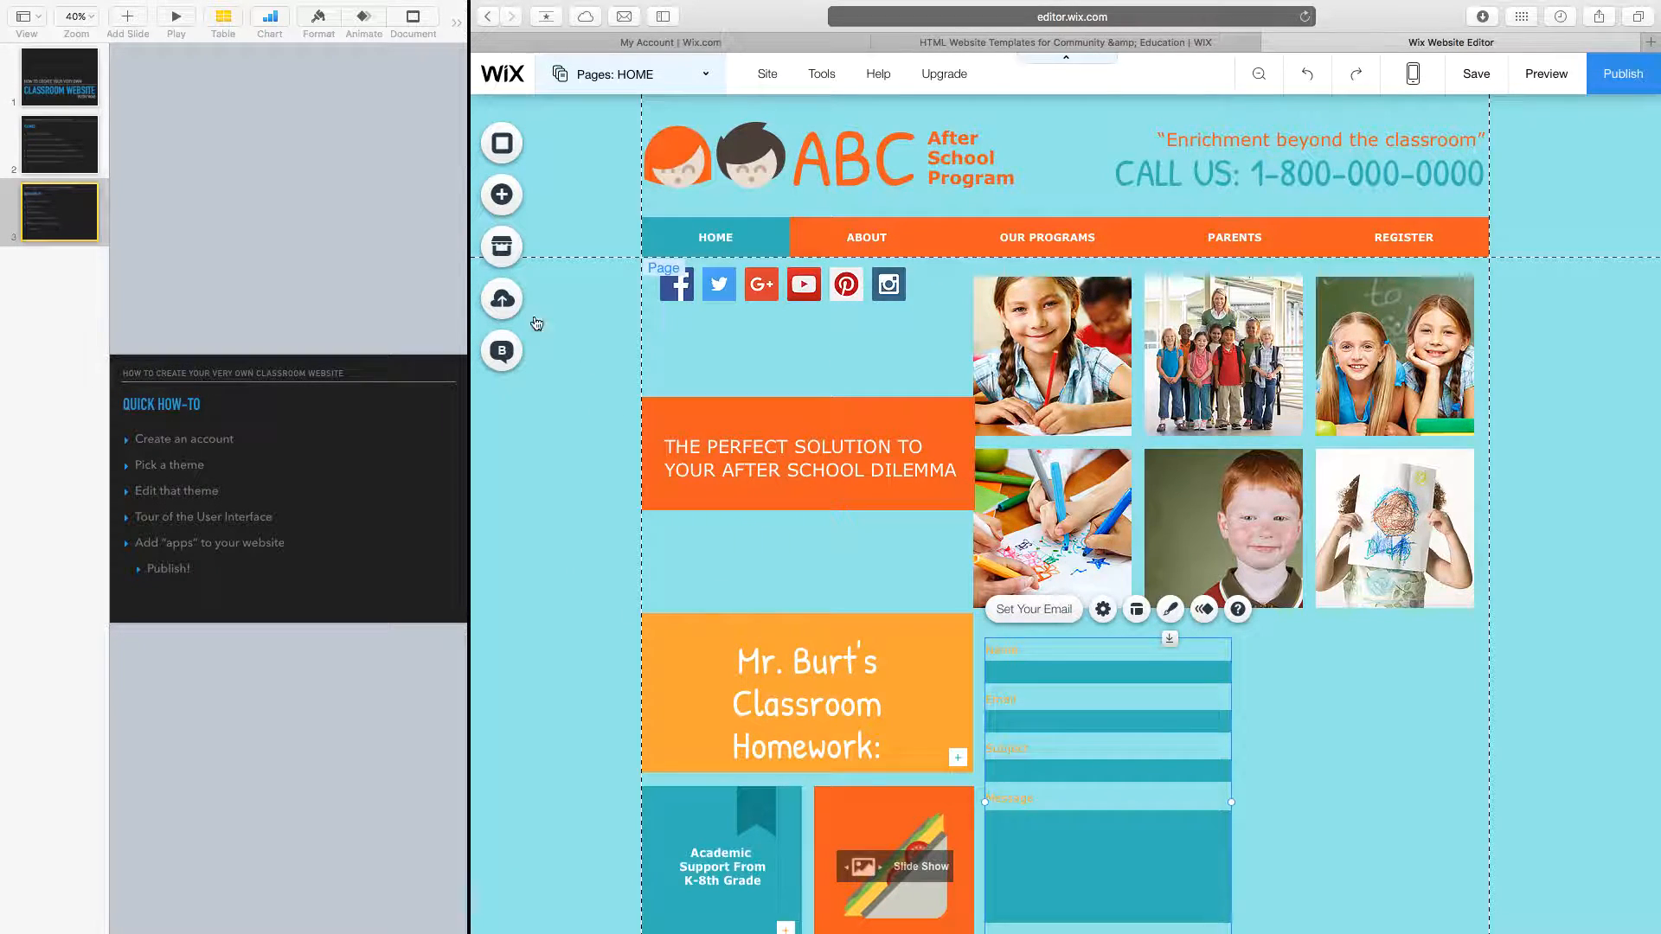
Search the App Market for 'NEWSLET' and add the Email Newsletters app to the site.
left_click(509, 265)
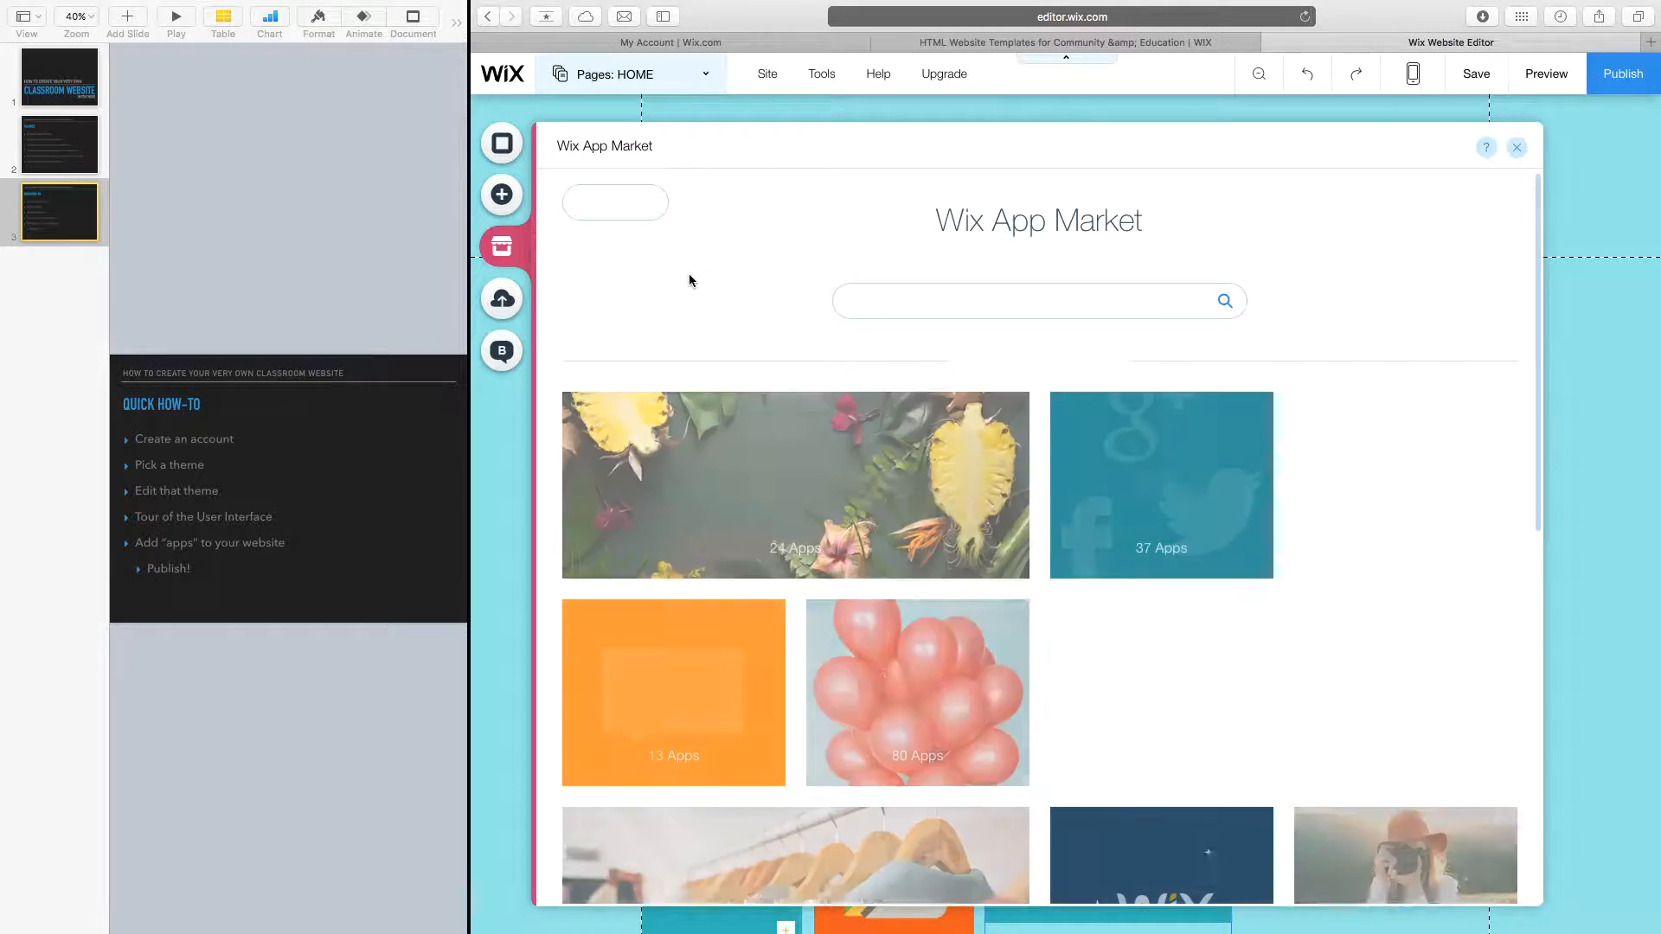
scroll(943, 574, "down", 10)
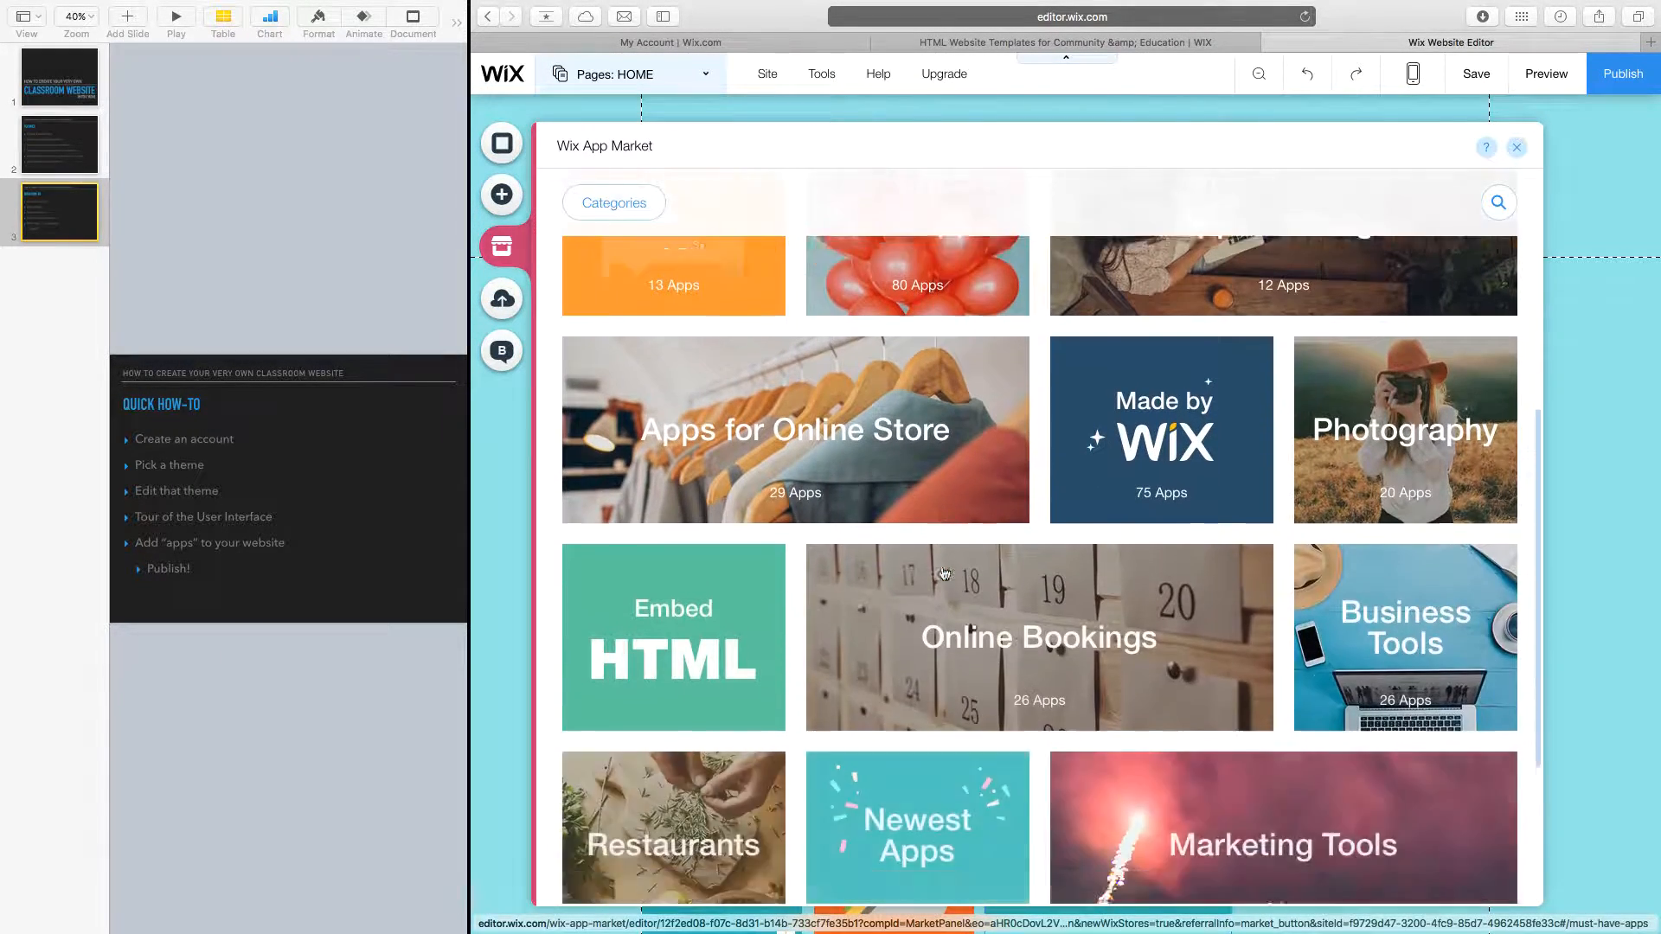
scroll(943, 574, "up", 7)
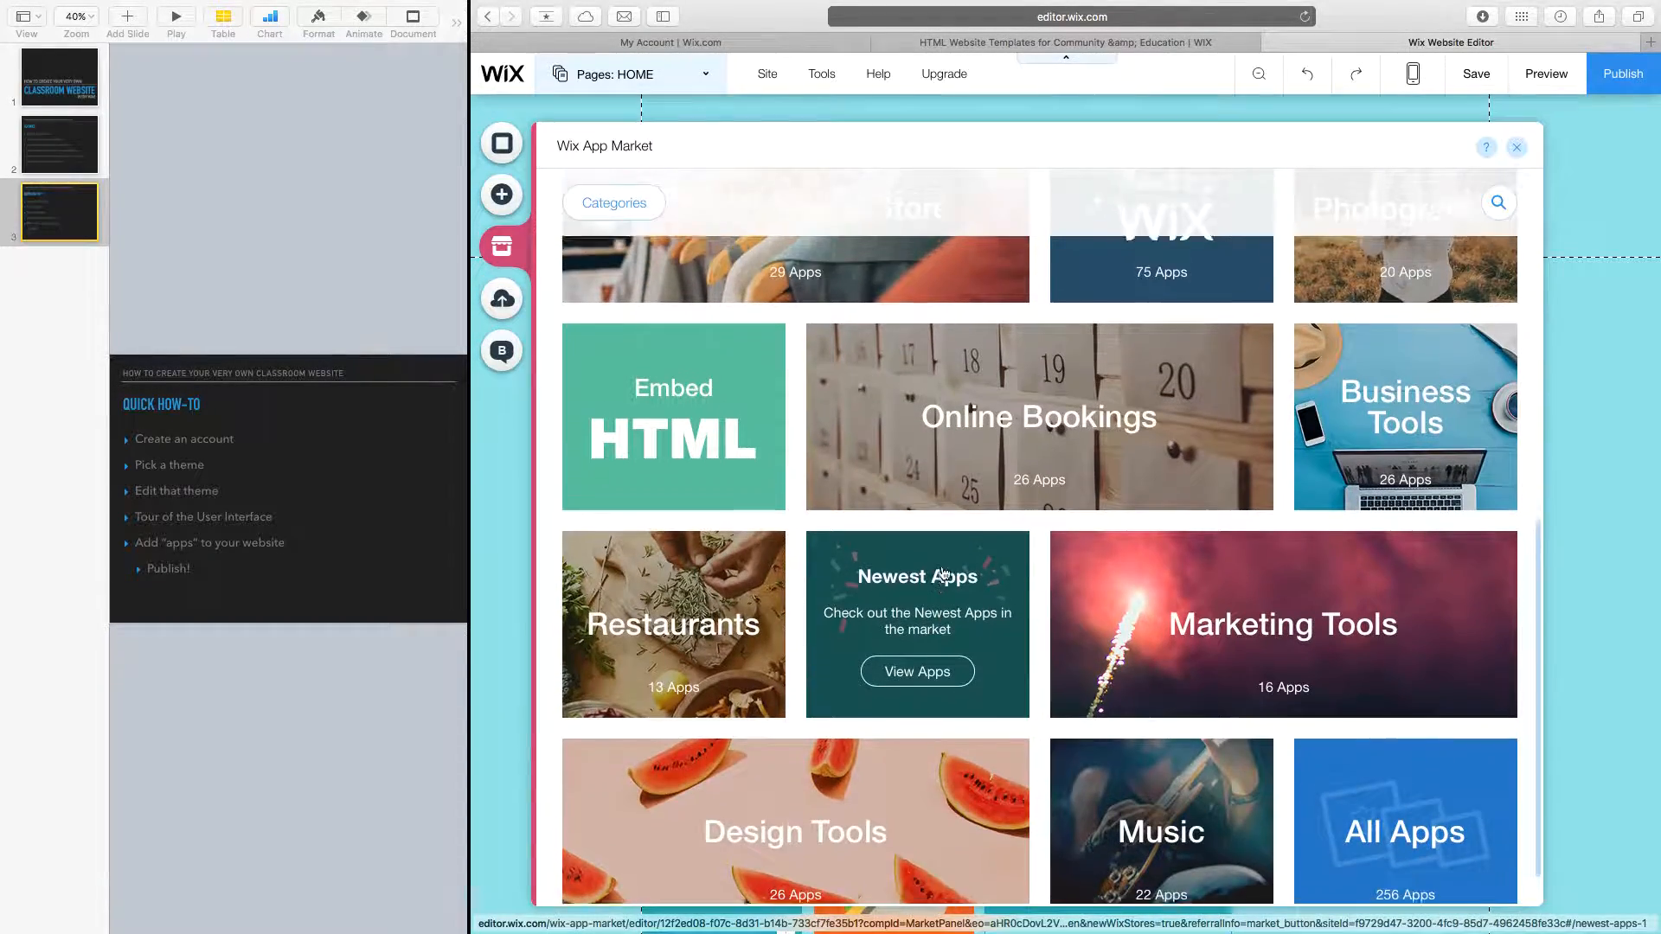
scroll(944, 574, "up", 3)
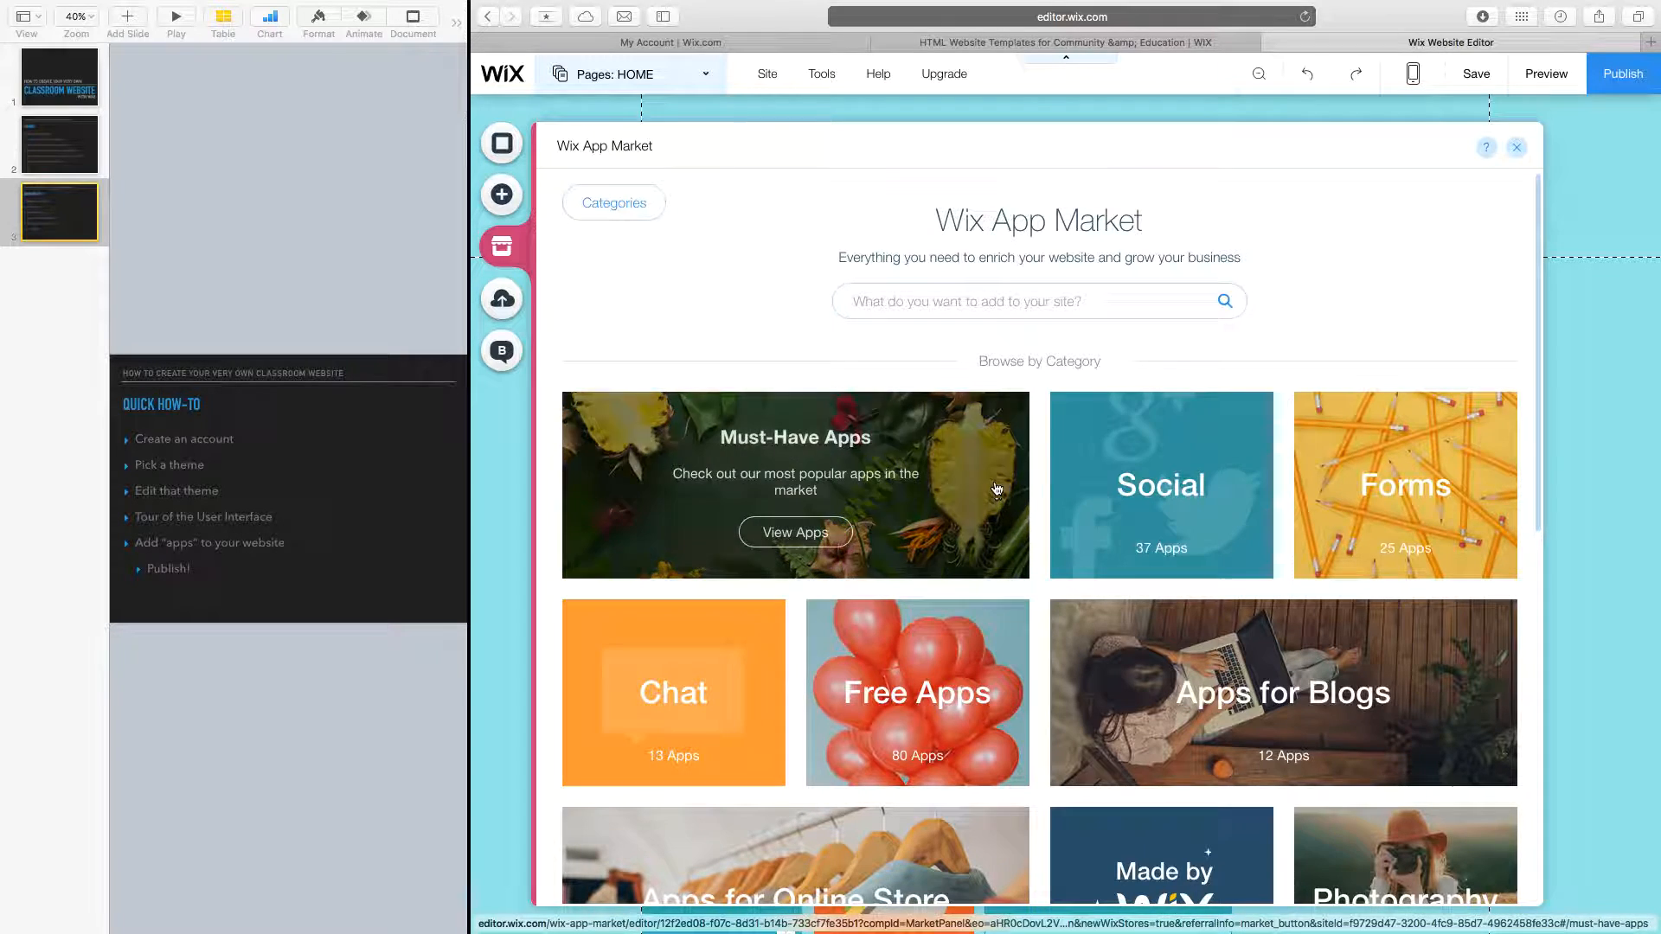
left_click(997, 294)
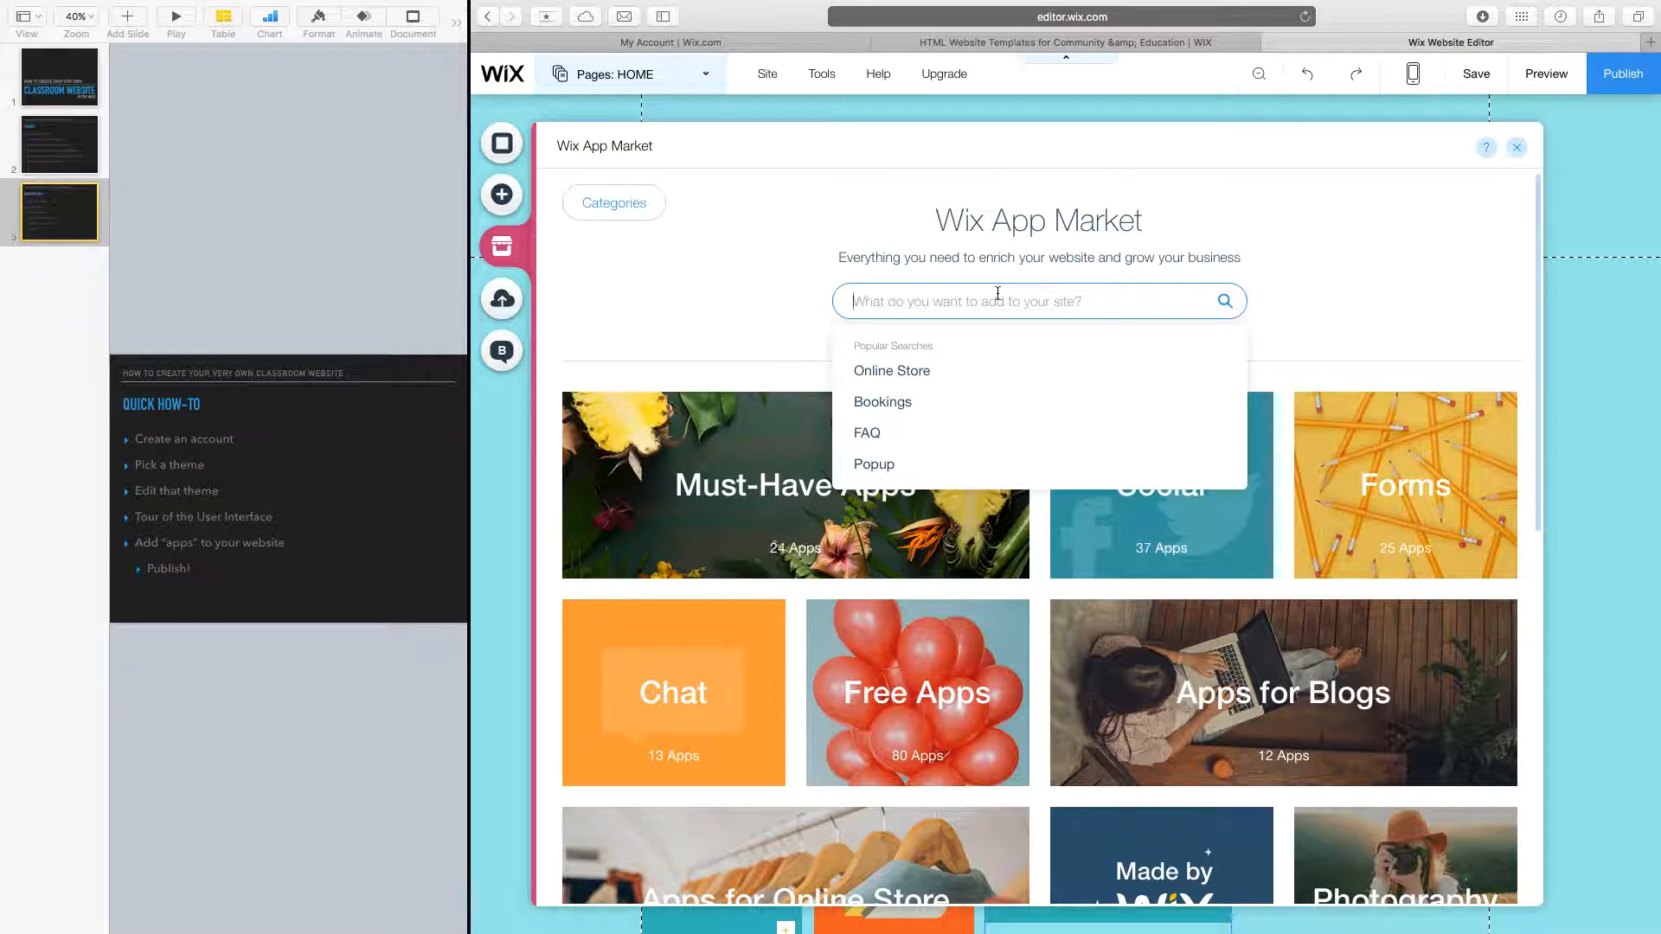
type("NEWSLETT")
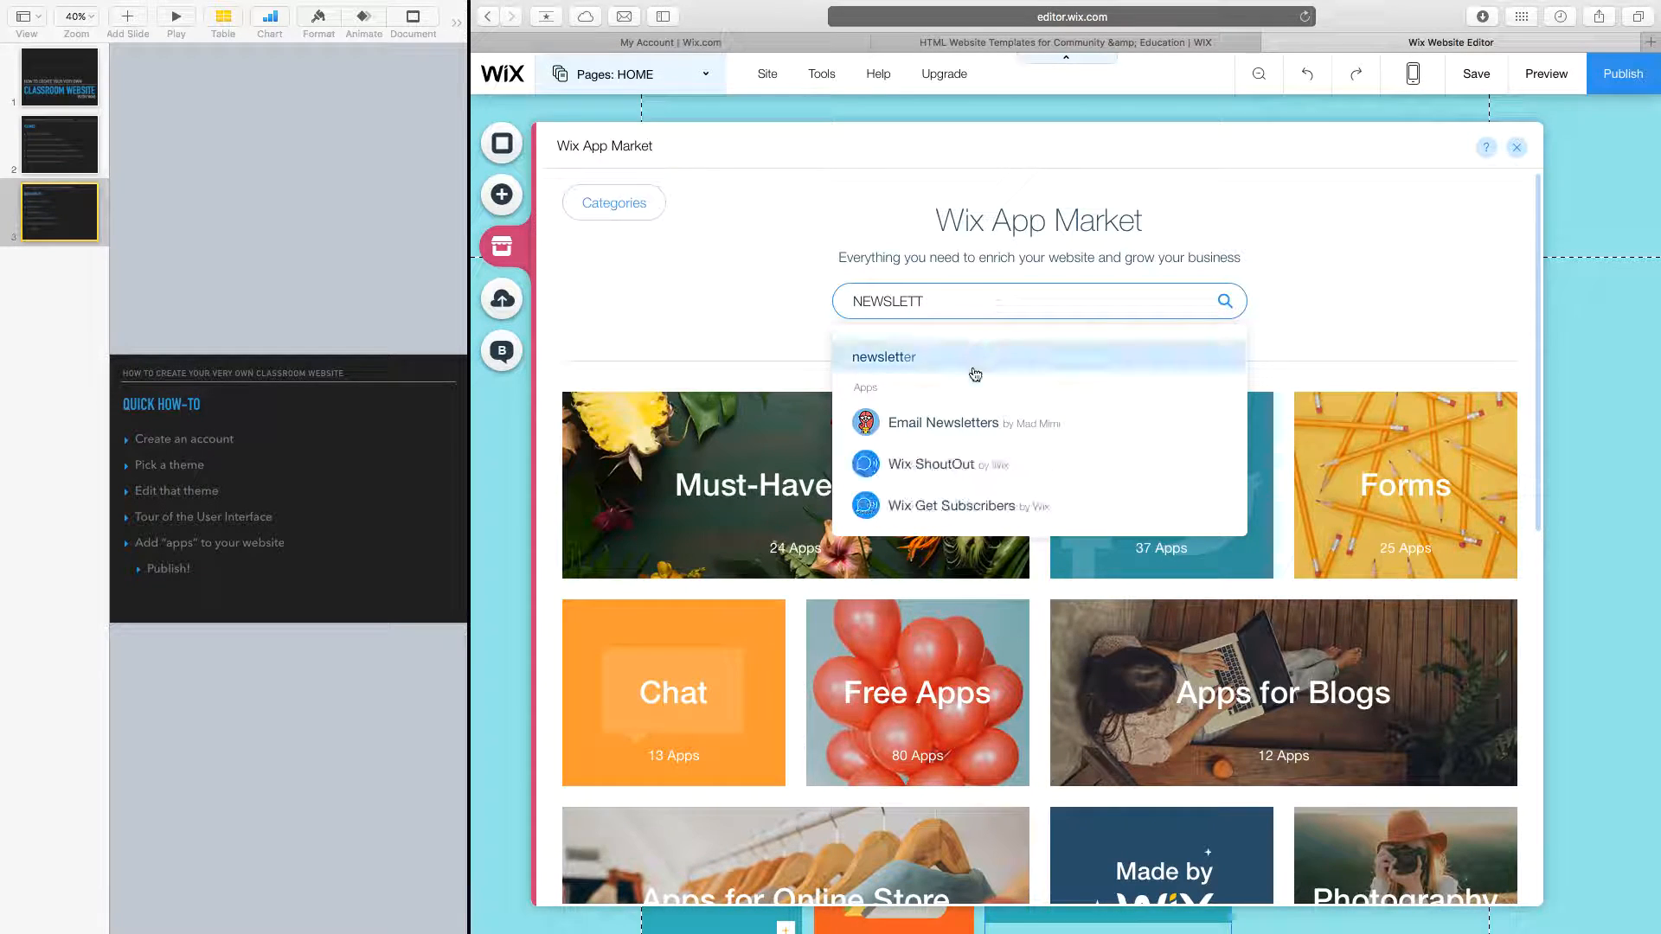
left_click(966, 425)
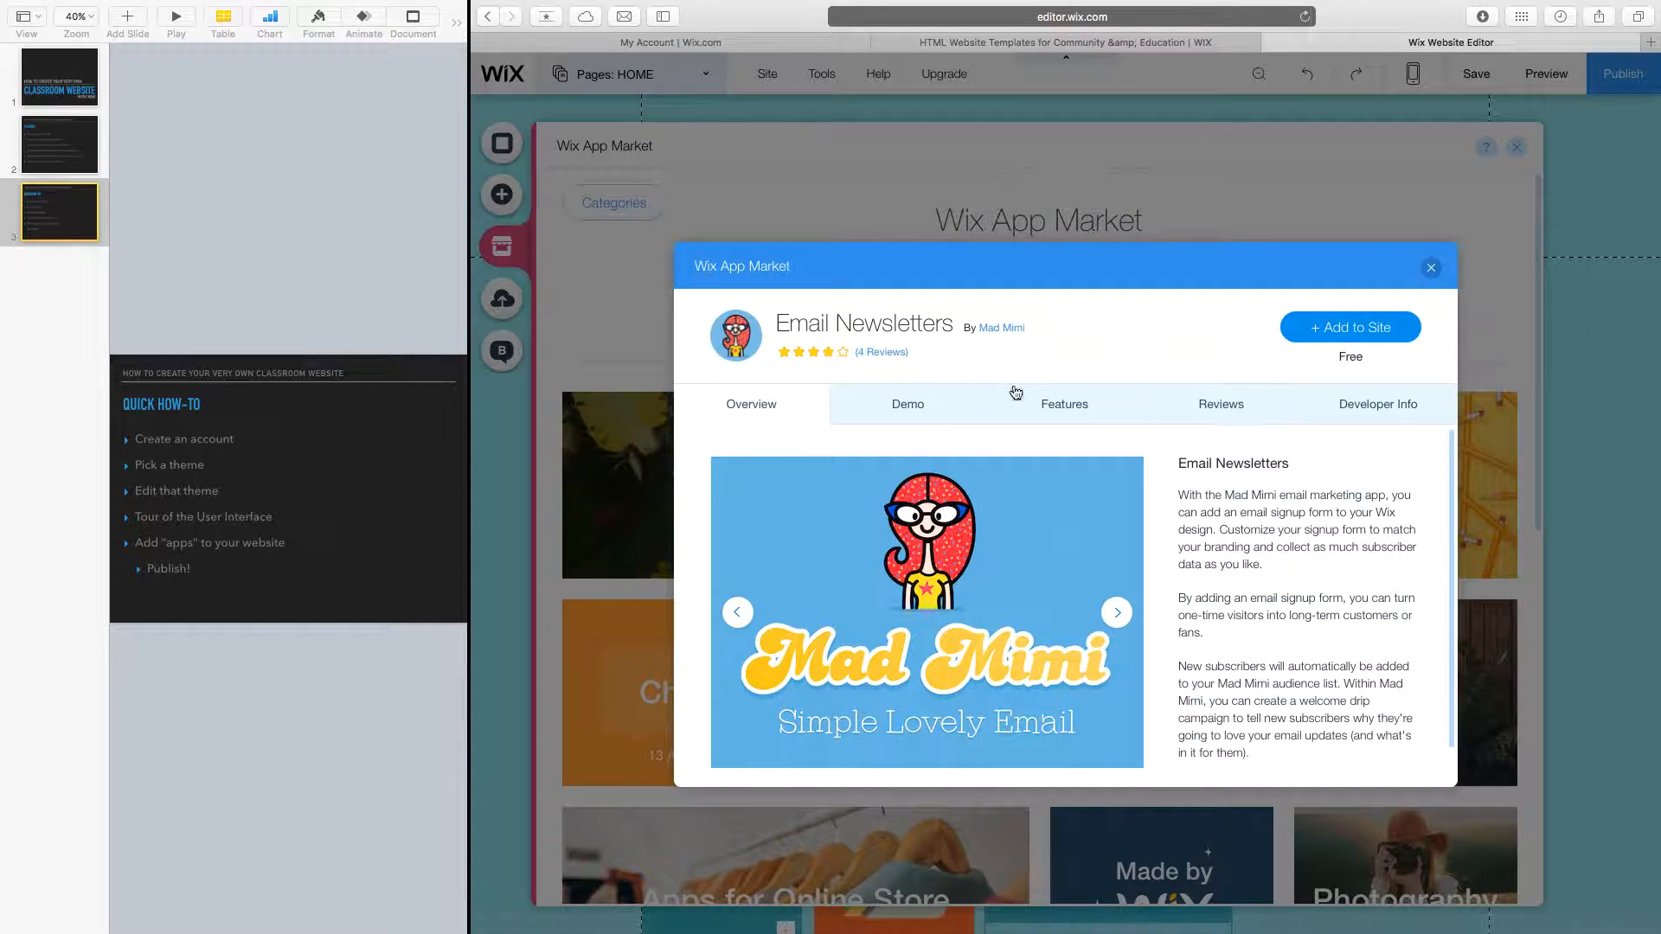
left_click(1324, 329)
left_click(1251, 570)
Delete the old contact form and place the newsletter signup box under the photo grid.
left_click_drag(1115, 545, 1310, 699)
scroll(1319, 703, "down", 5)
left_click_drag(1337, 404, 1326, 404)
left_click(1155, 487)
key("Delete")
left_click_drag(1320, 493, 1031, 477)
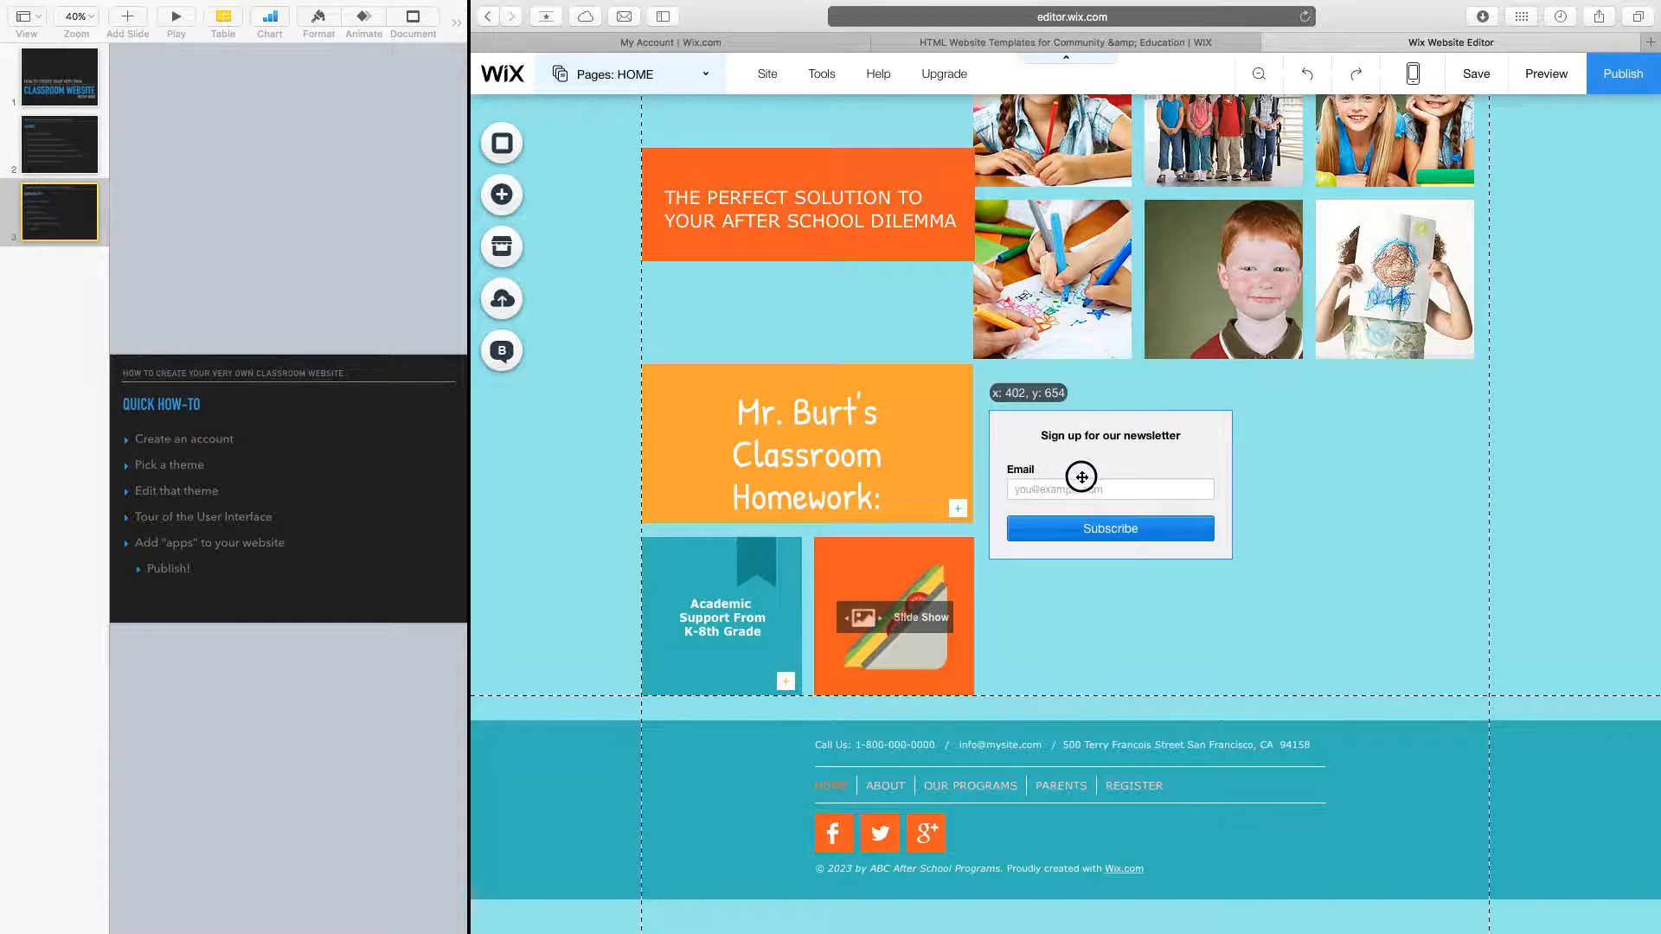
Enlarge the newsletter box to about 450x250 and align it beside the Homework box.
left_click_drag(1230, 538, 1373, 603)
left_click_drag(1112, 497, 1188, 513)
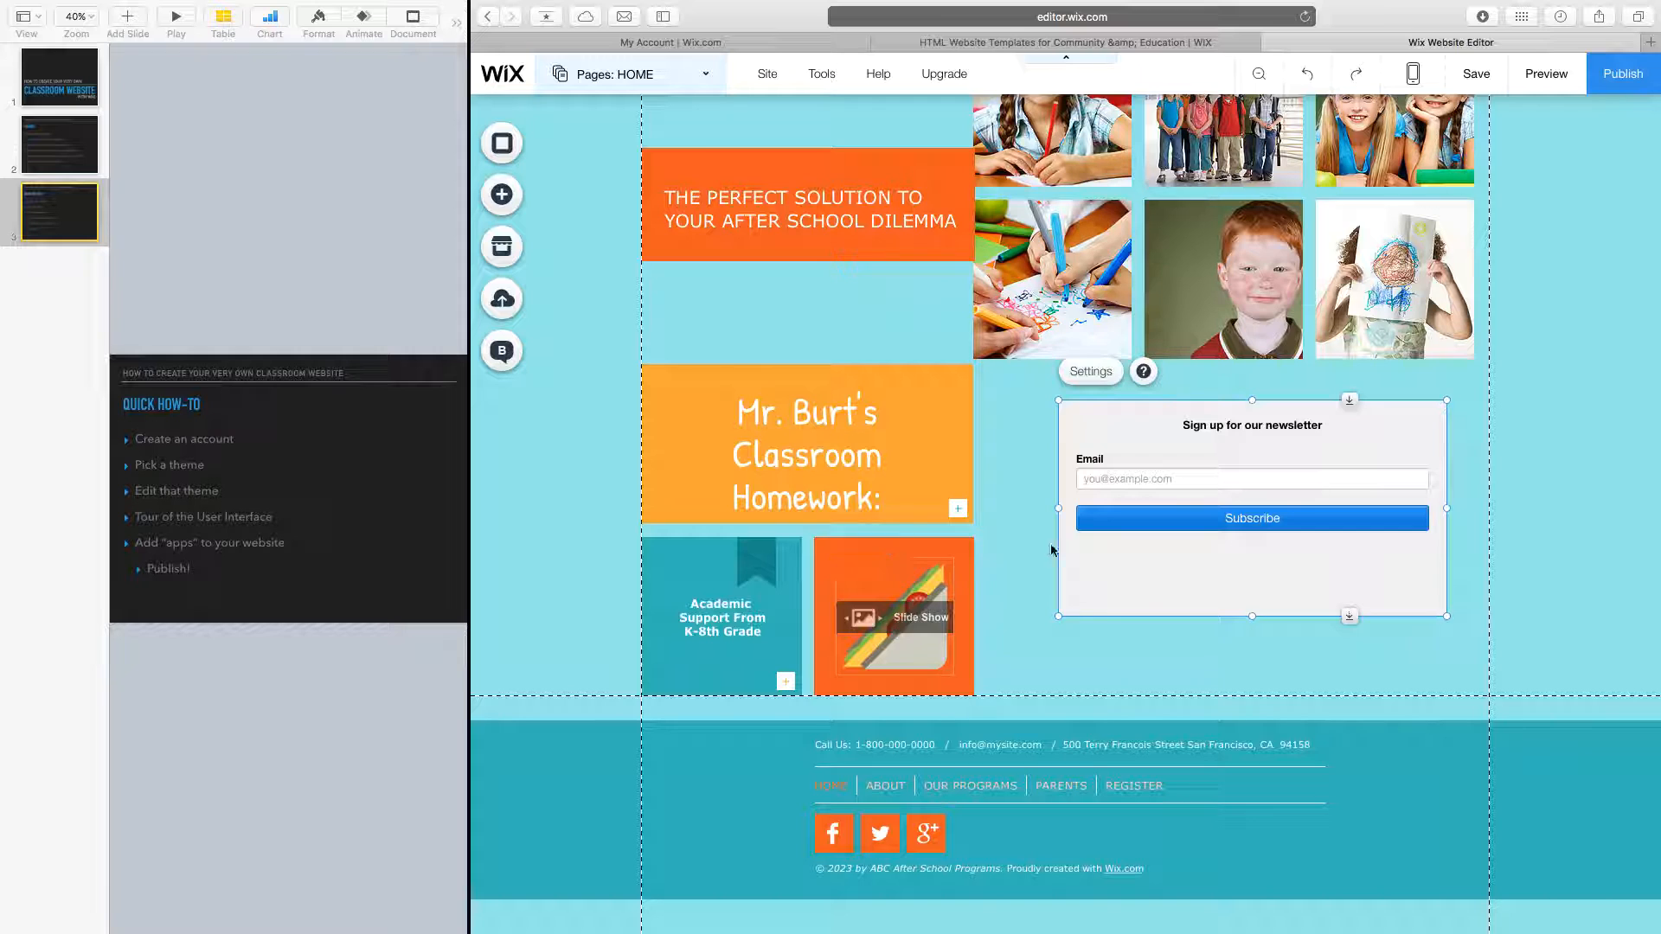
left_click_drag(1139, 463, 1106, 430)
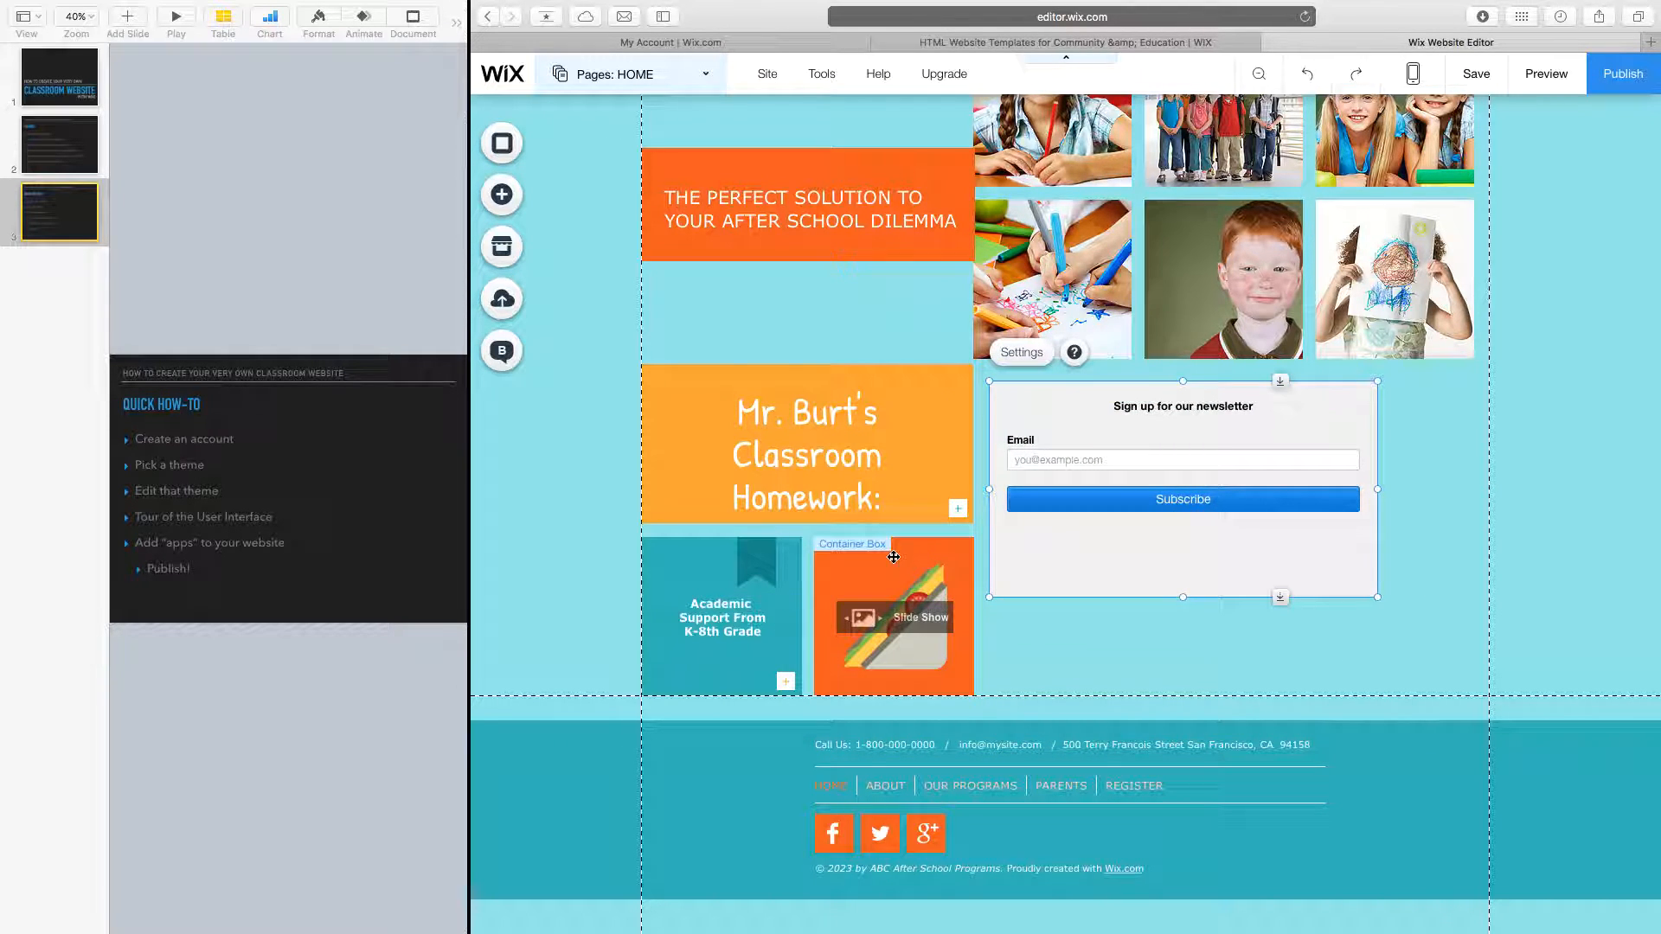
scroll(757, 501, "up", 3)
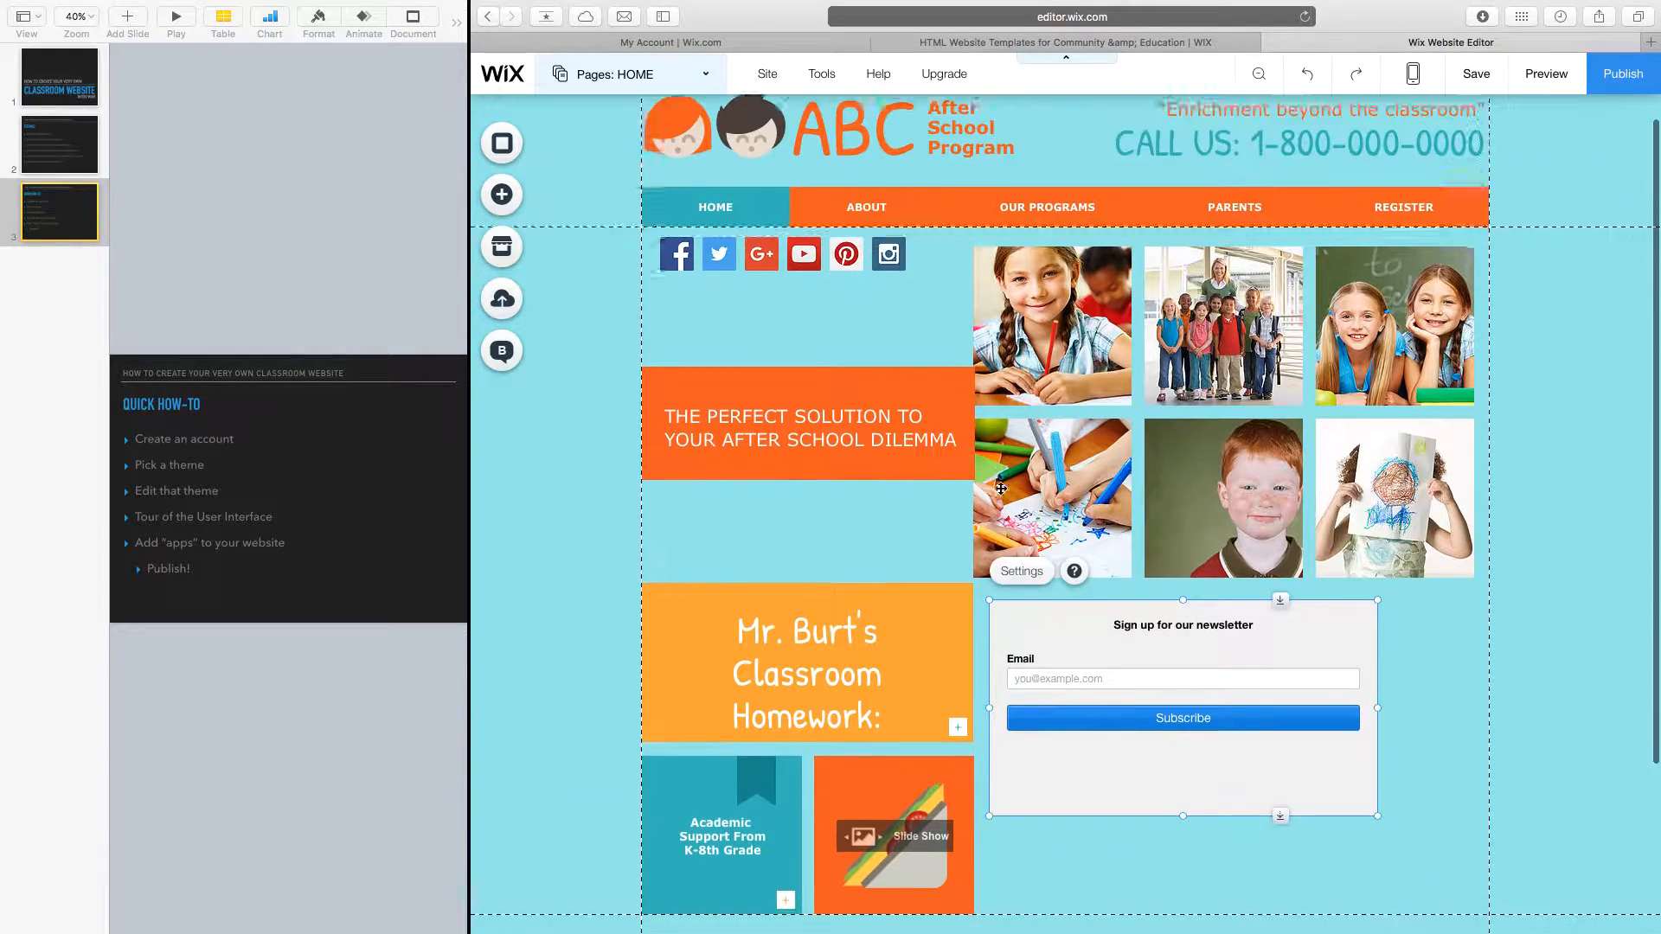
scroll(970, 537, "down", 3)
scroll(970, 537, "up", 3)
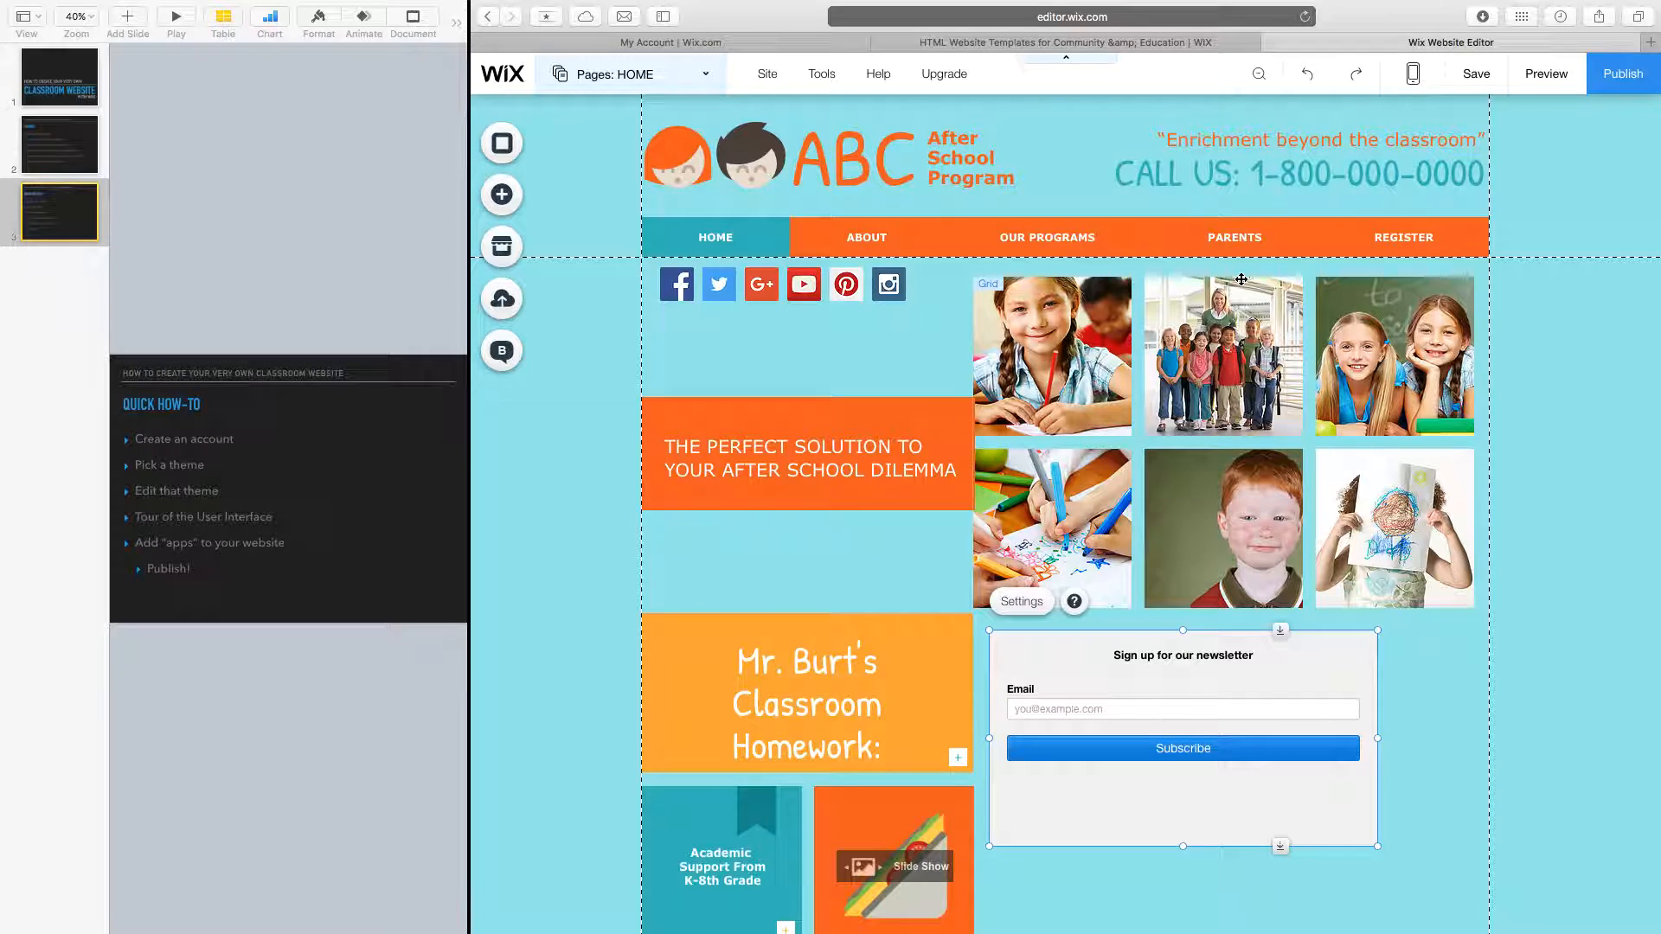
Publish the site at the free Wix address ending in 'screencasttest' and view it live.
left_click(1623, 79)
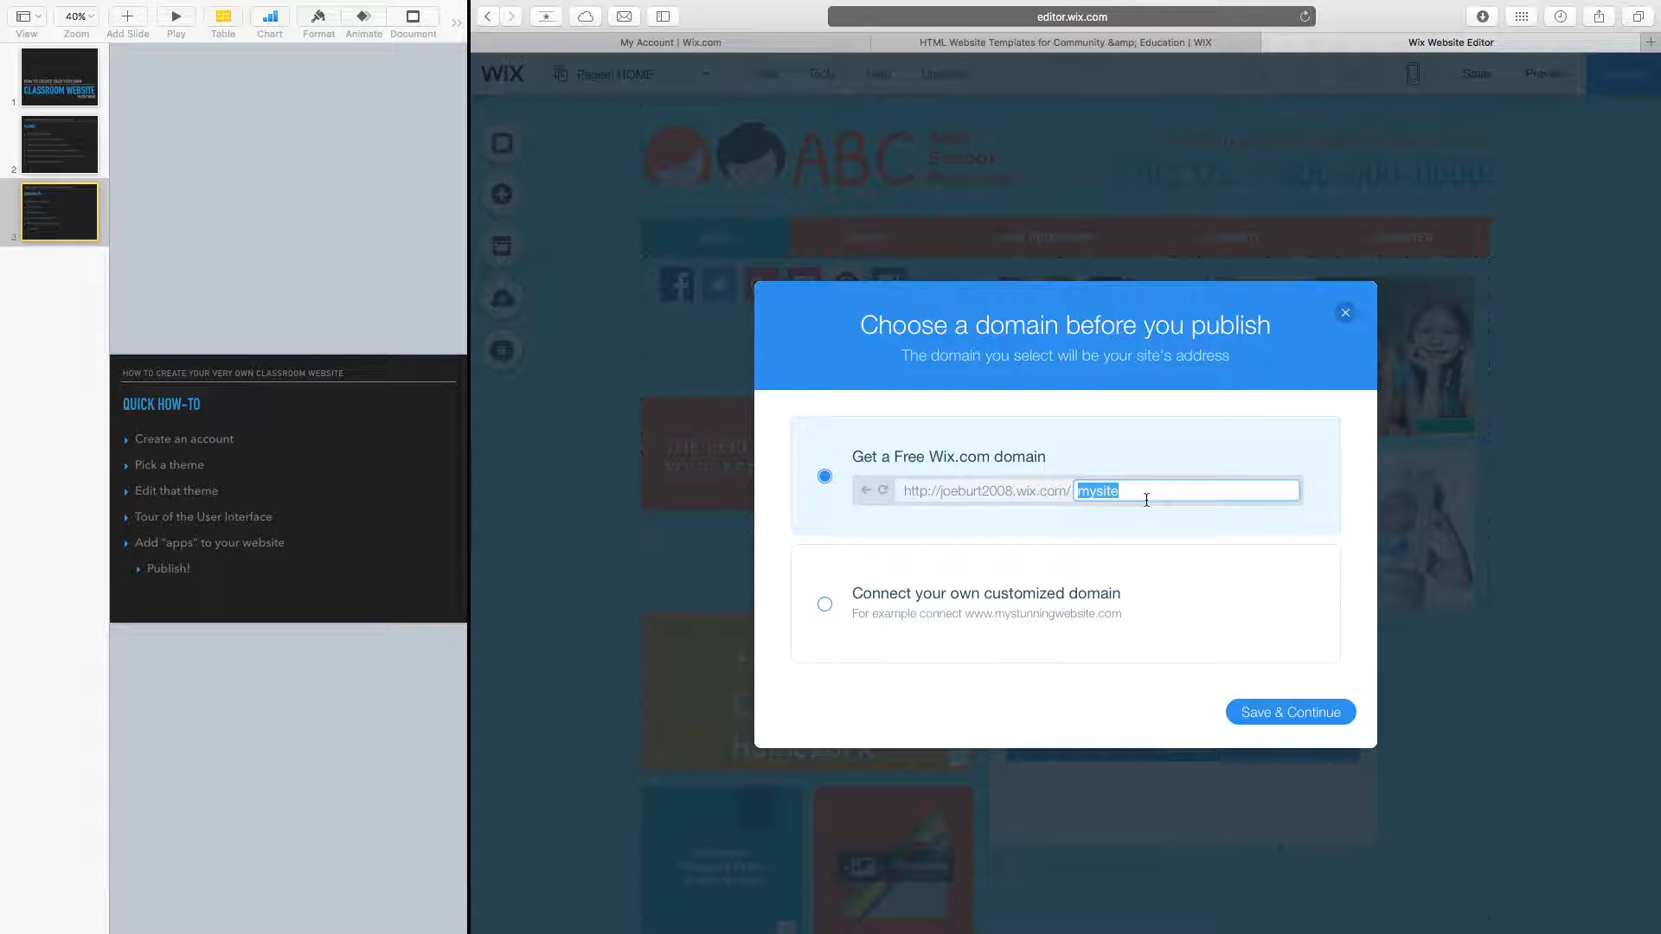
type("SCREENCASTTEST")
left_click(1245, 723)
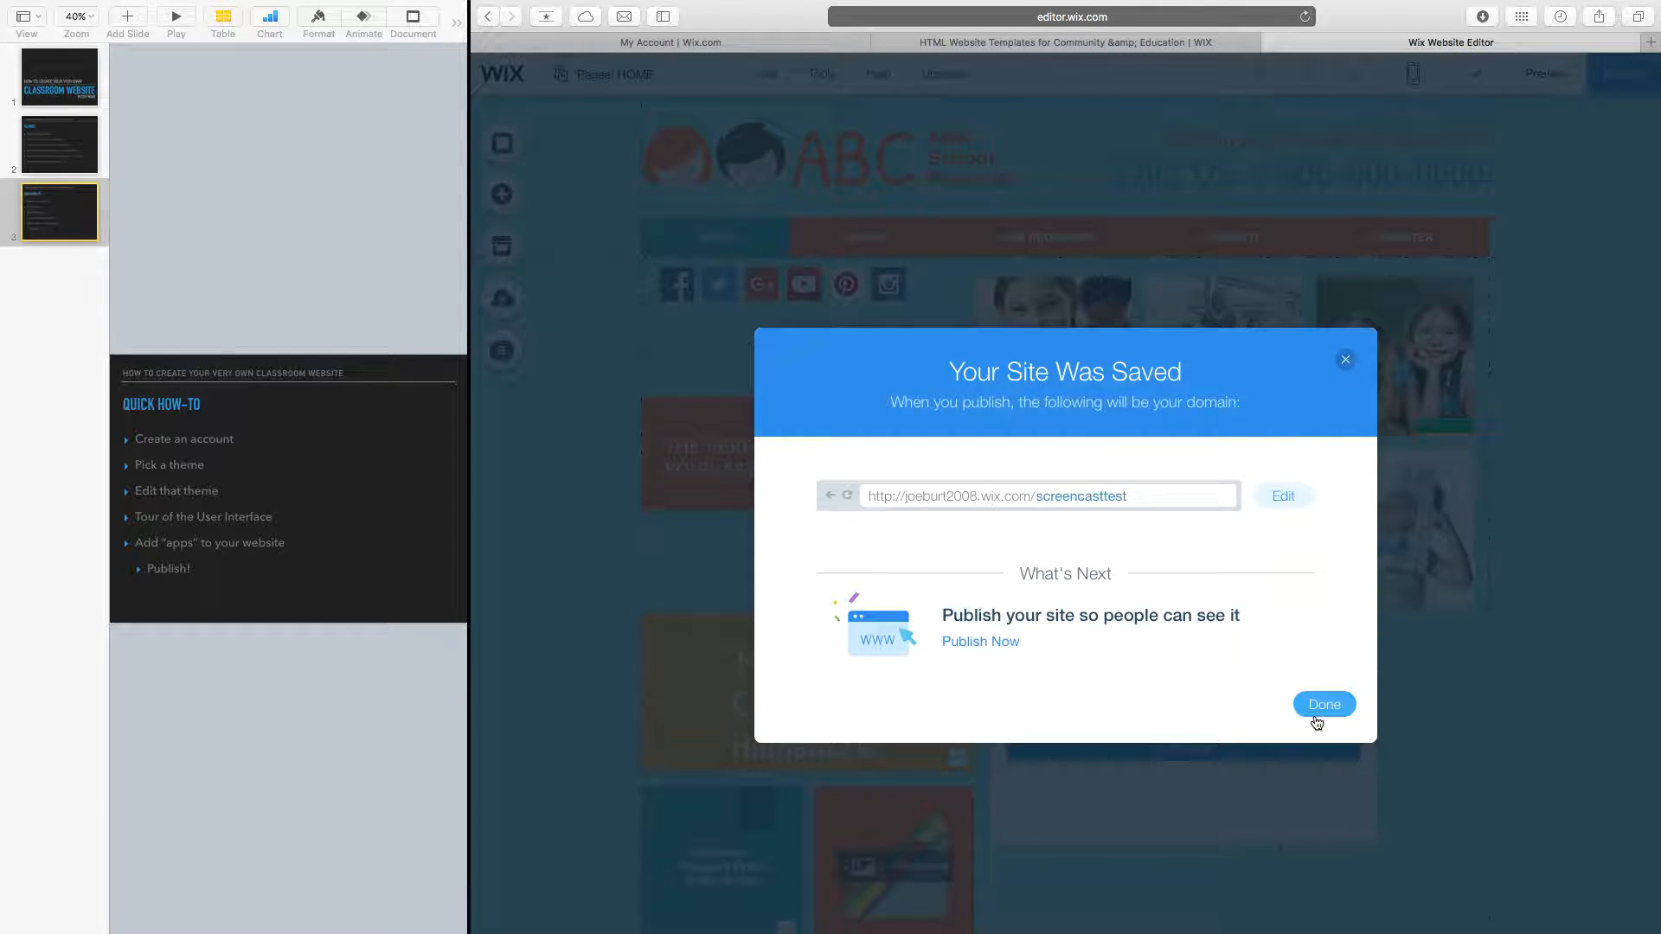
left_click(980, 641)
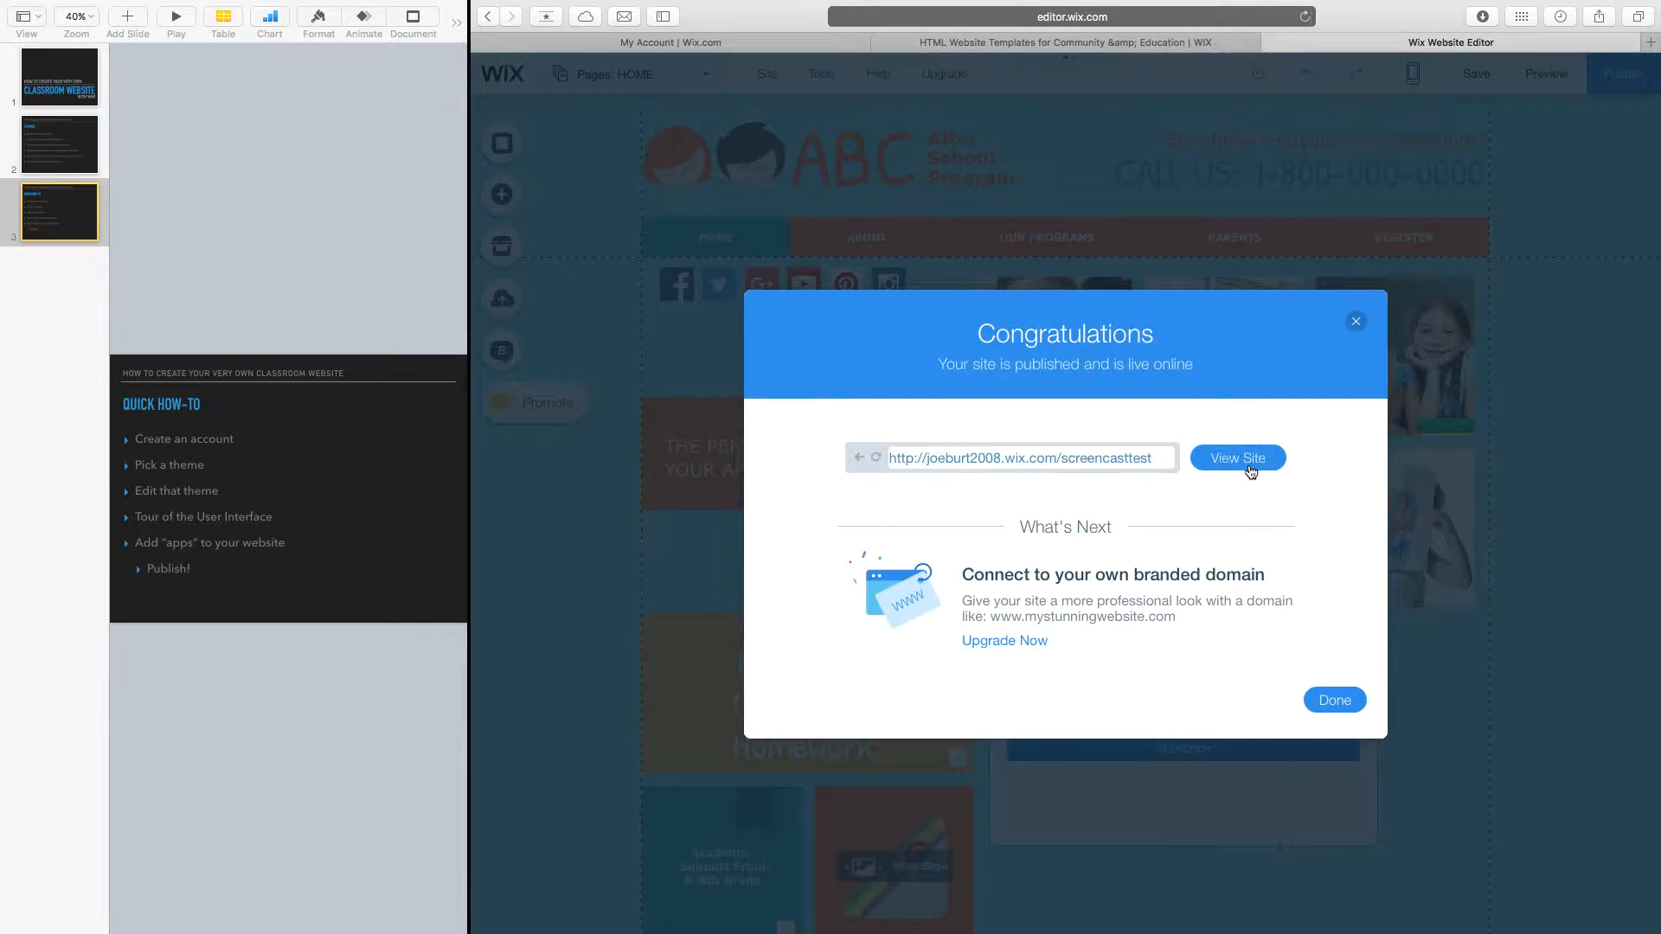
left_click(1251, 471)
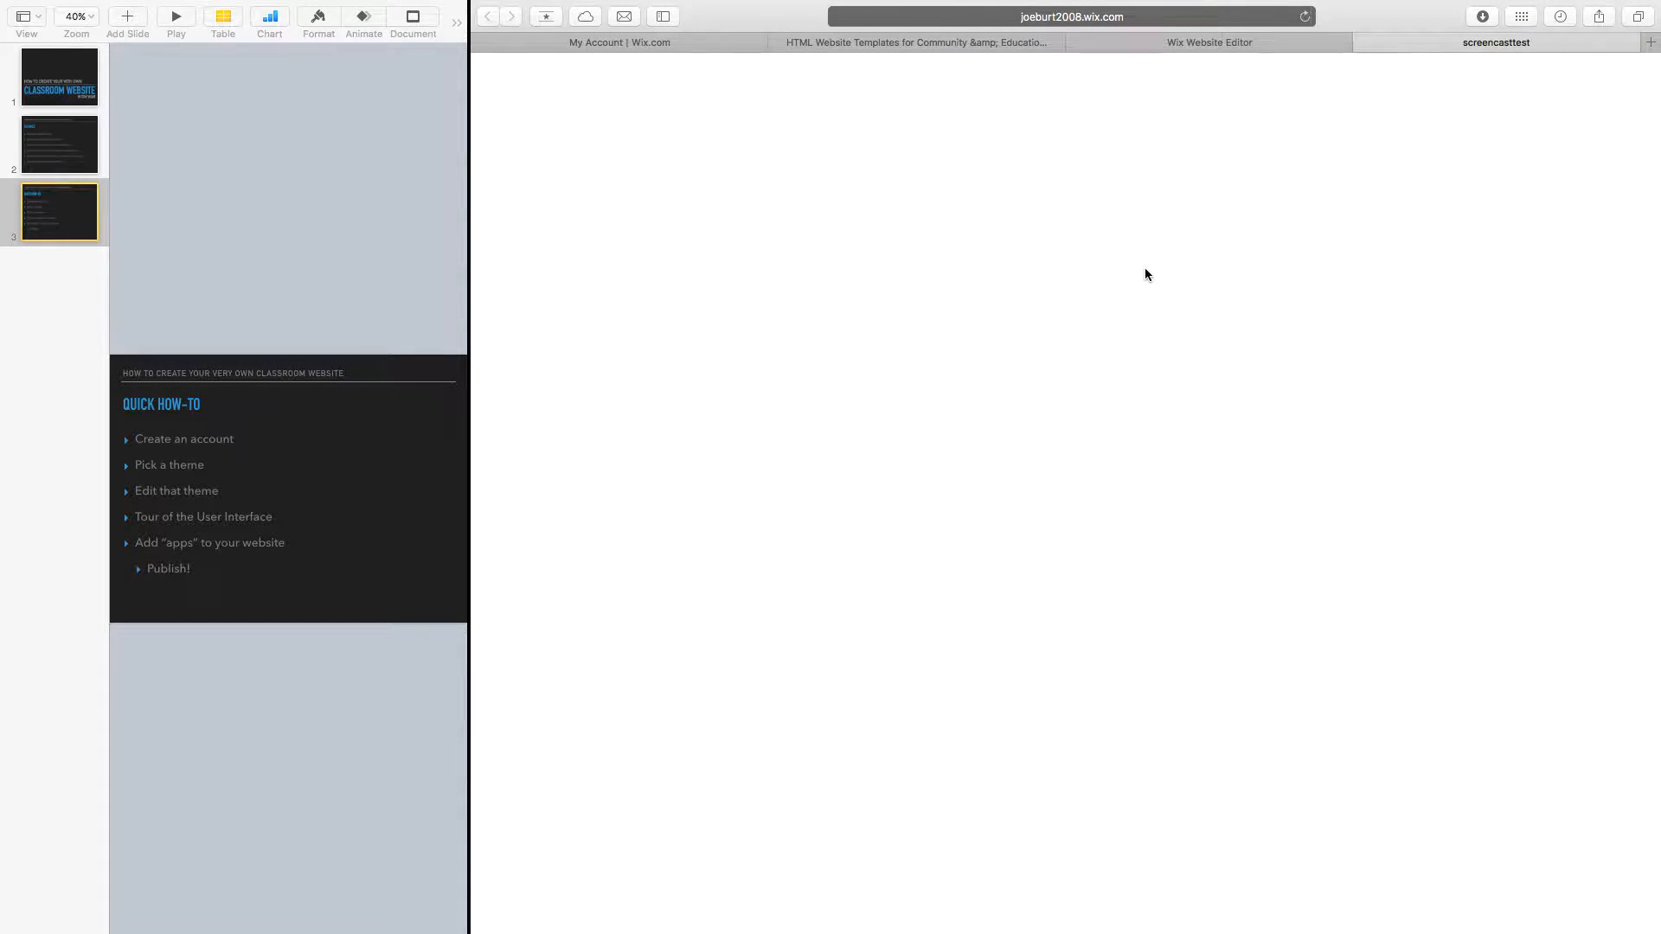
Scroll the live home page and try the newsletter email field.
scroll(1061, 415, "down", 5)
scroll(1061, 419, "up", 5)
scroll(1061, 419, "down", 4)
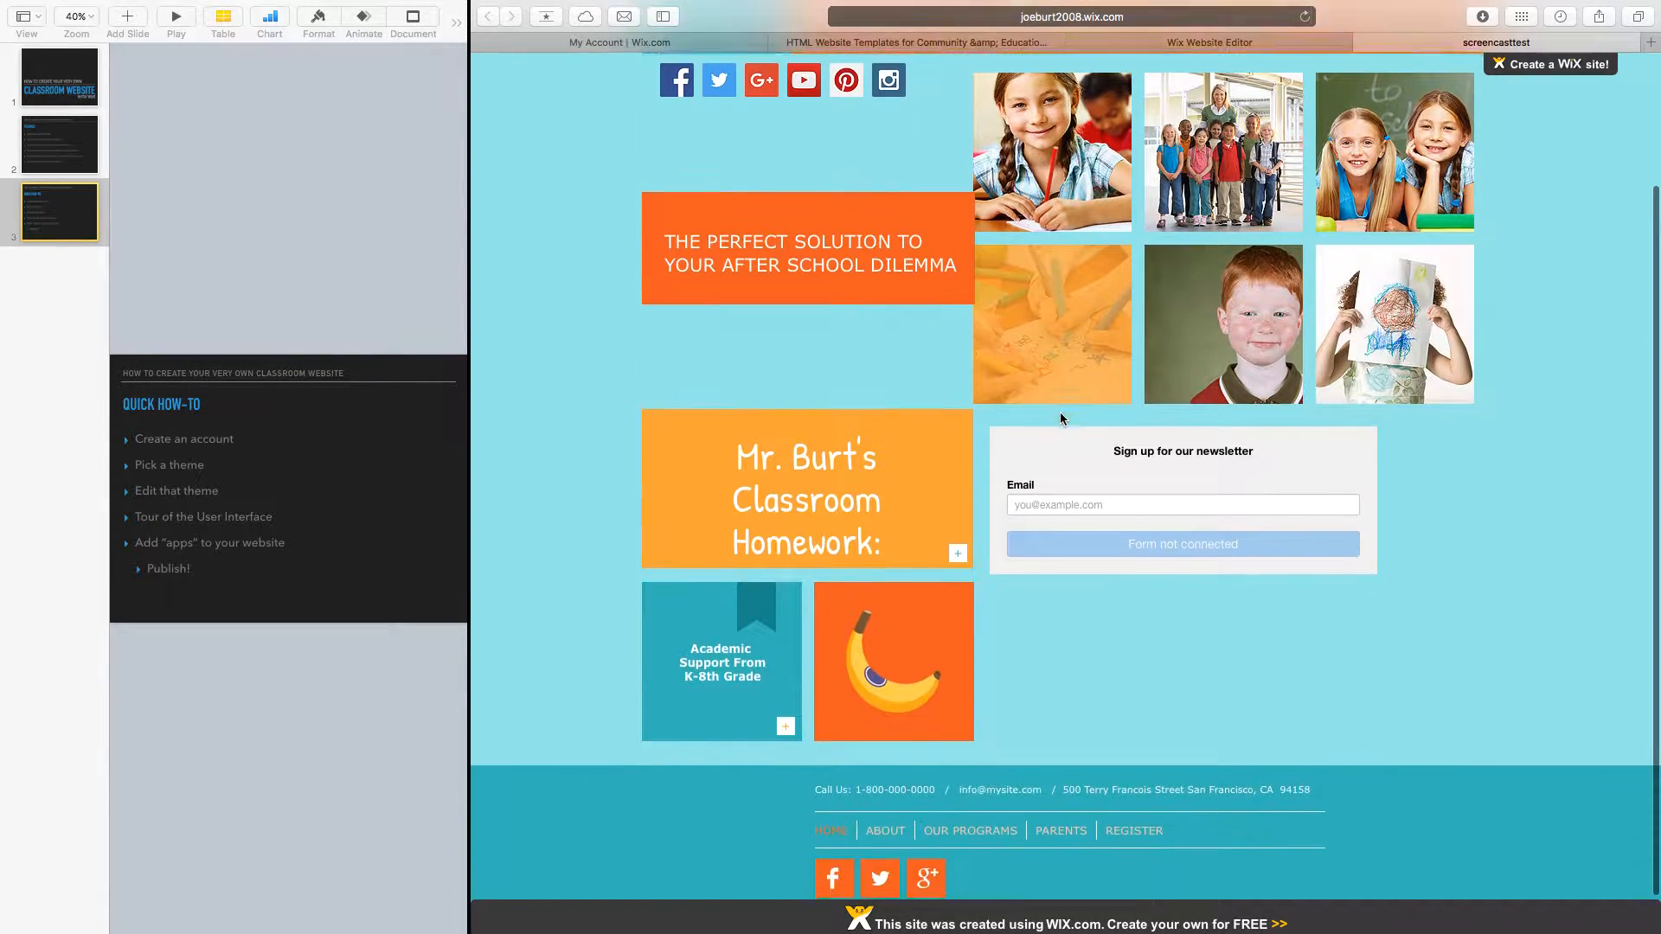
scroll(1061, 411, "down", 1)
left_click(1061, 467)
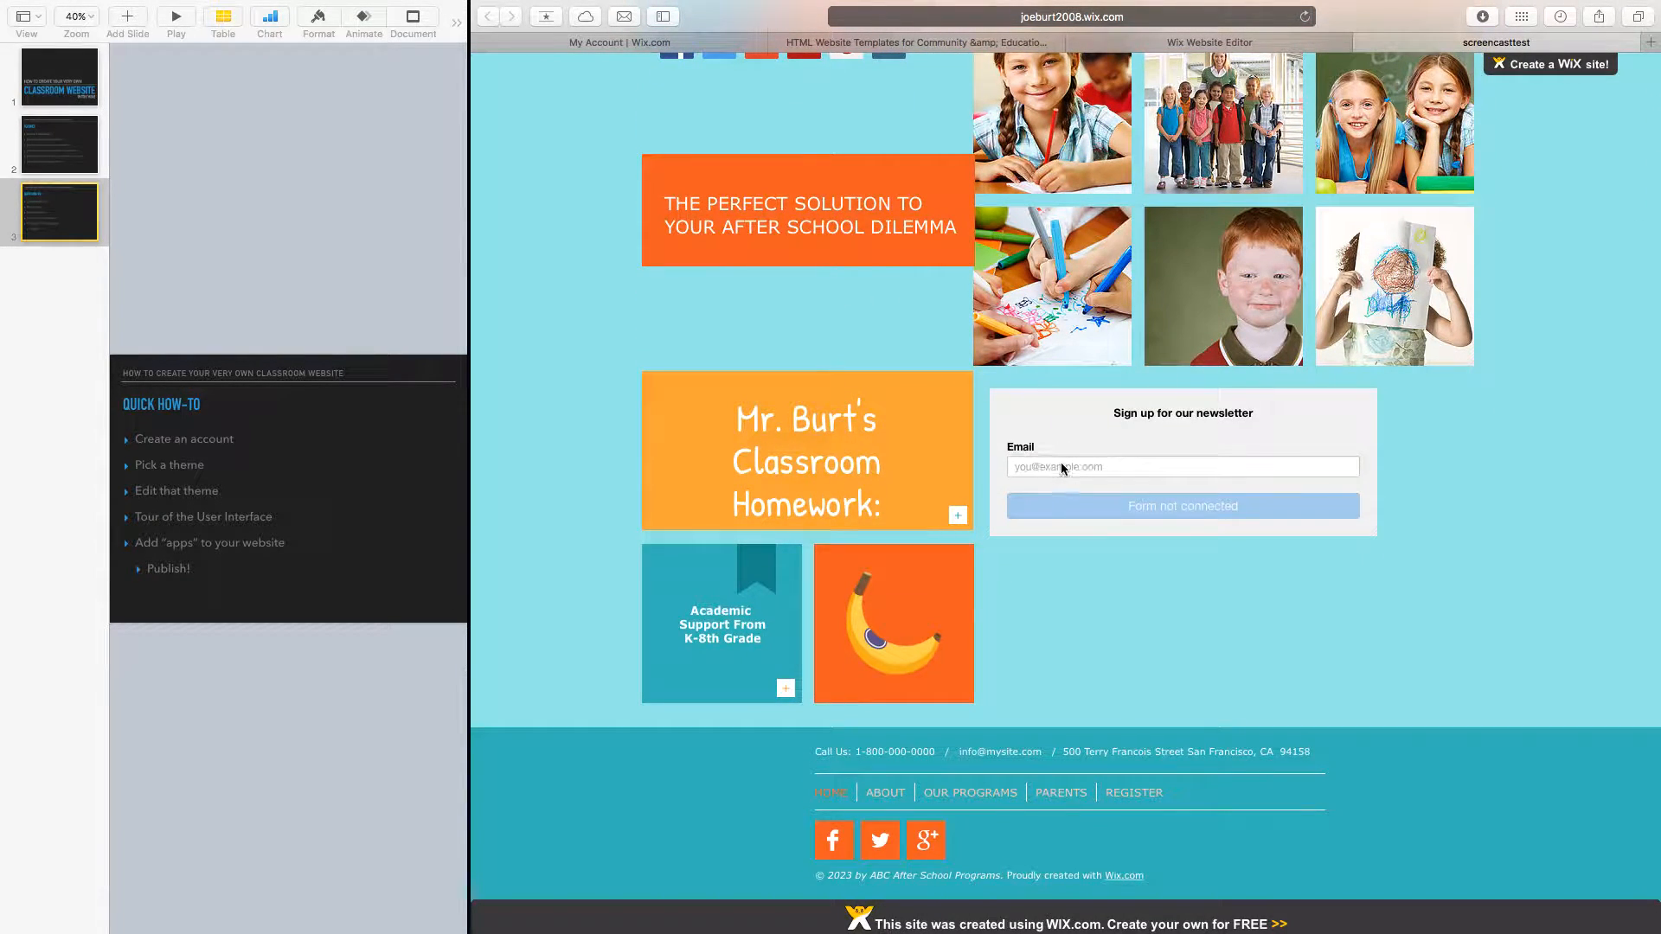
Visit the ABOUT, OUR PROGRAMS, Winter Break, PARENTS and REGISTER pages, then return HOME.
scroll(1105, 420, "up", 4)
left_click(866, 196)
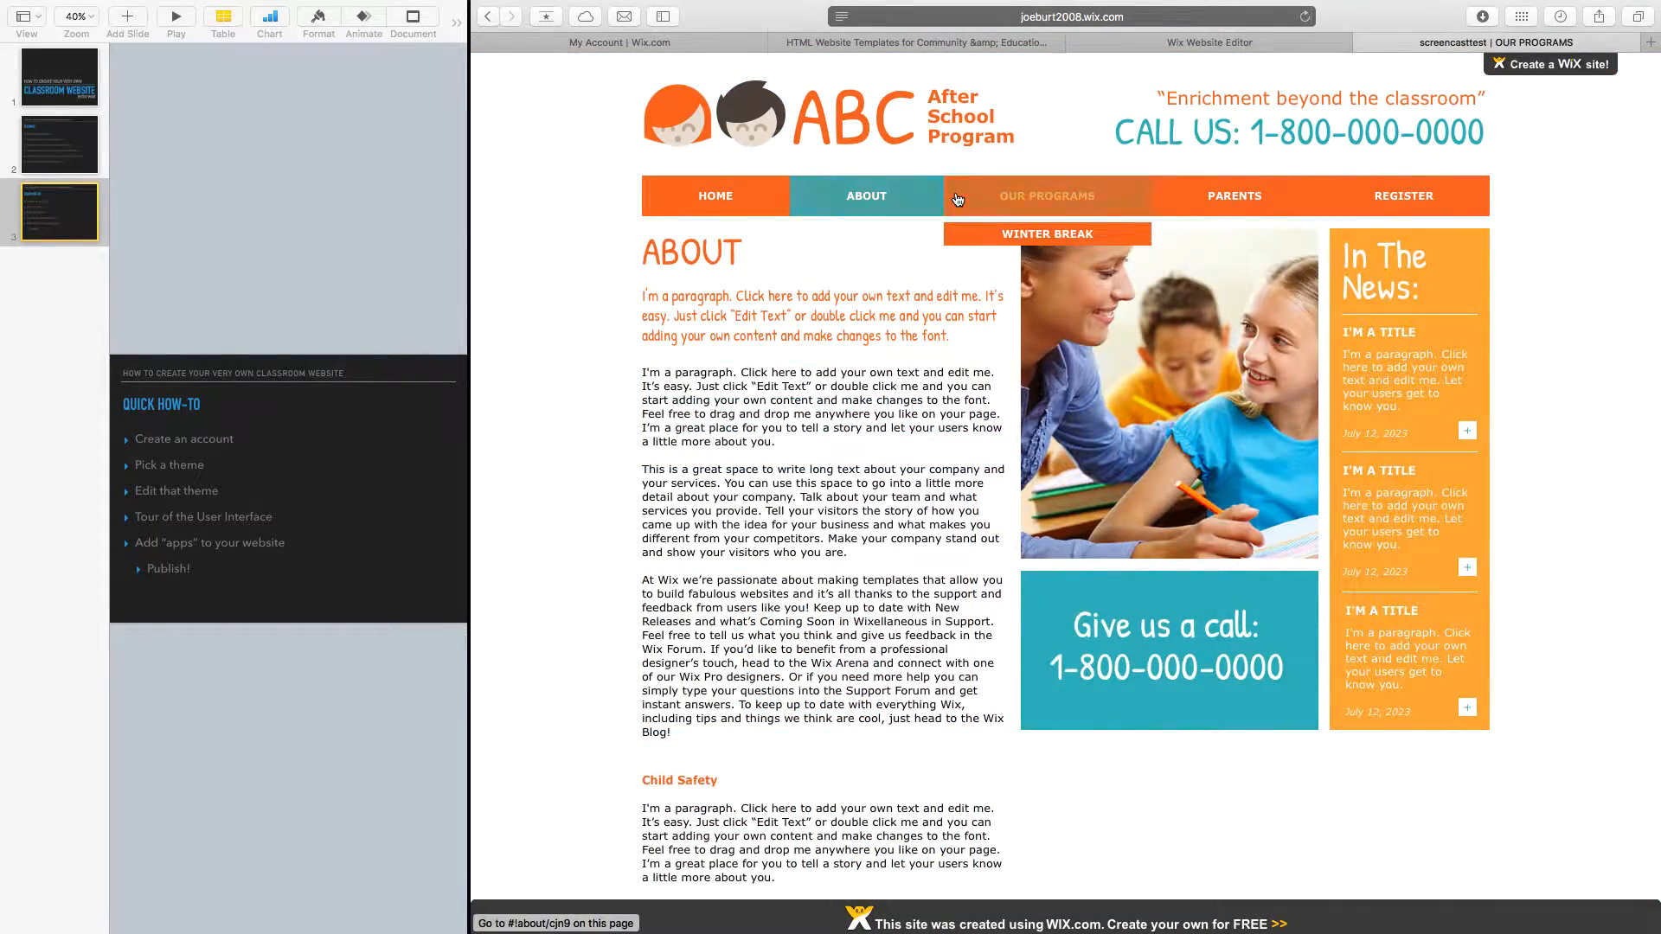
left_click(958, 199)
left_click(1060, 235)
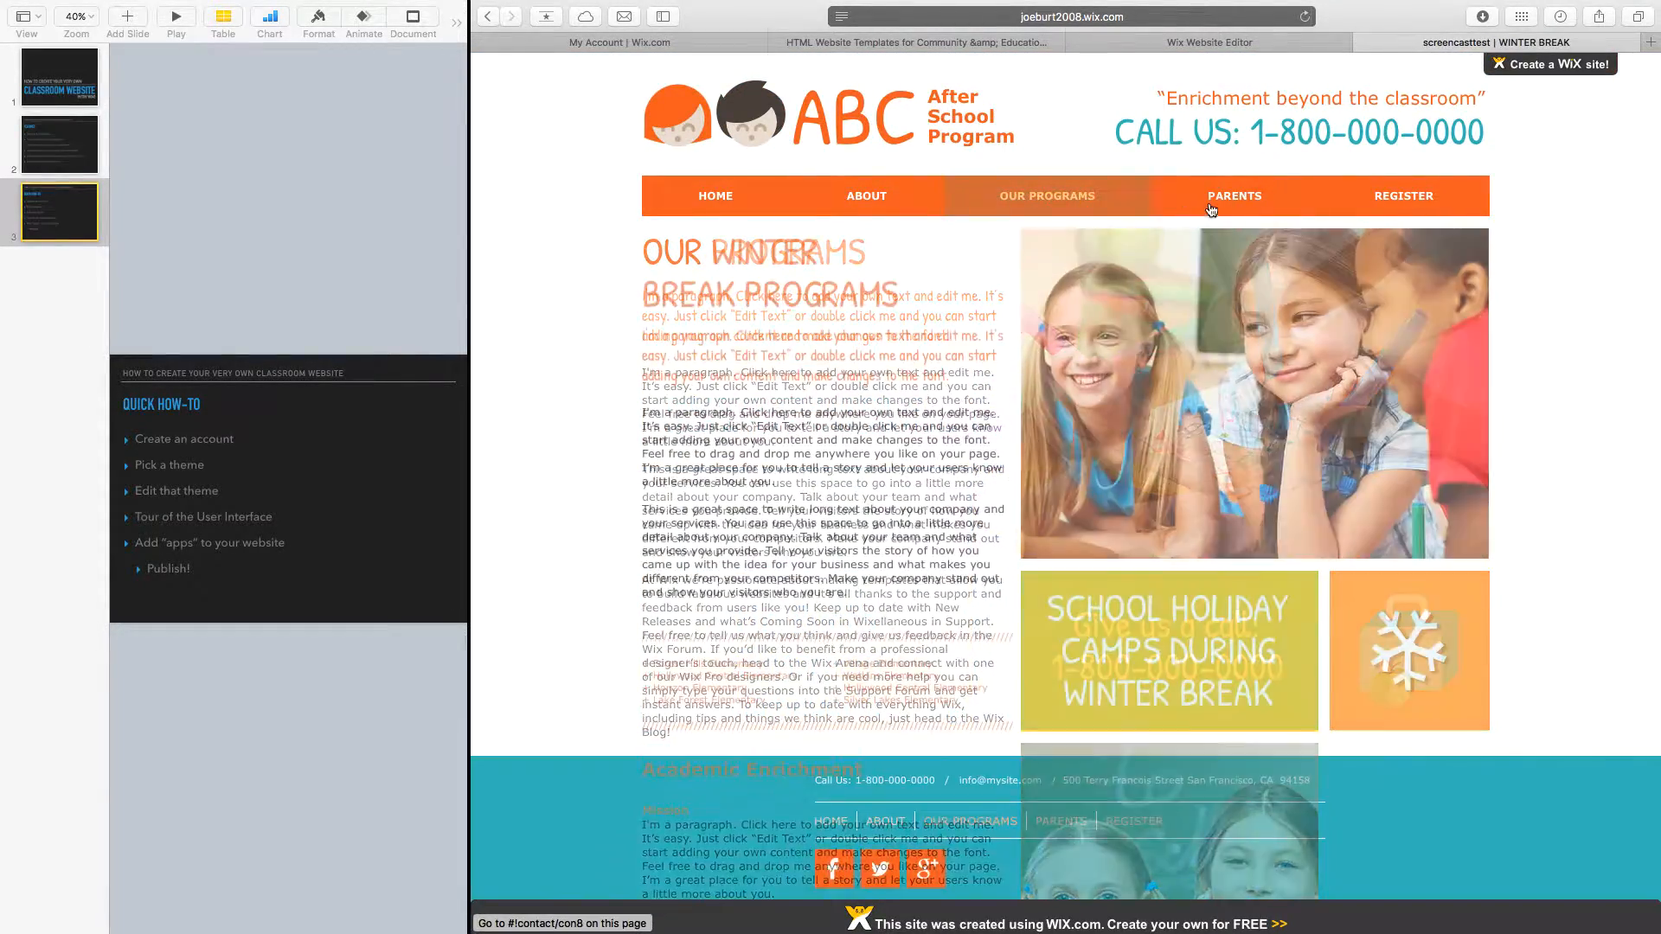
left_click(1208, 211)
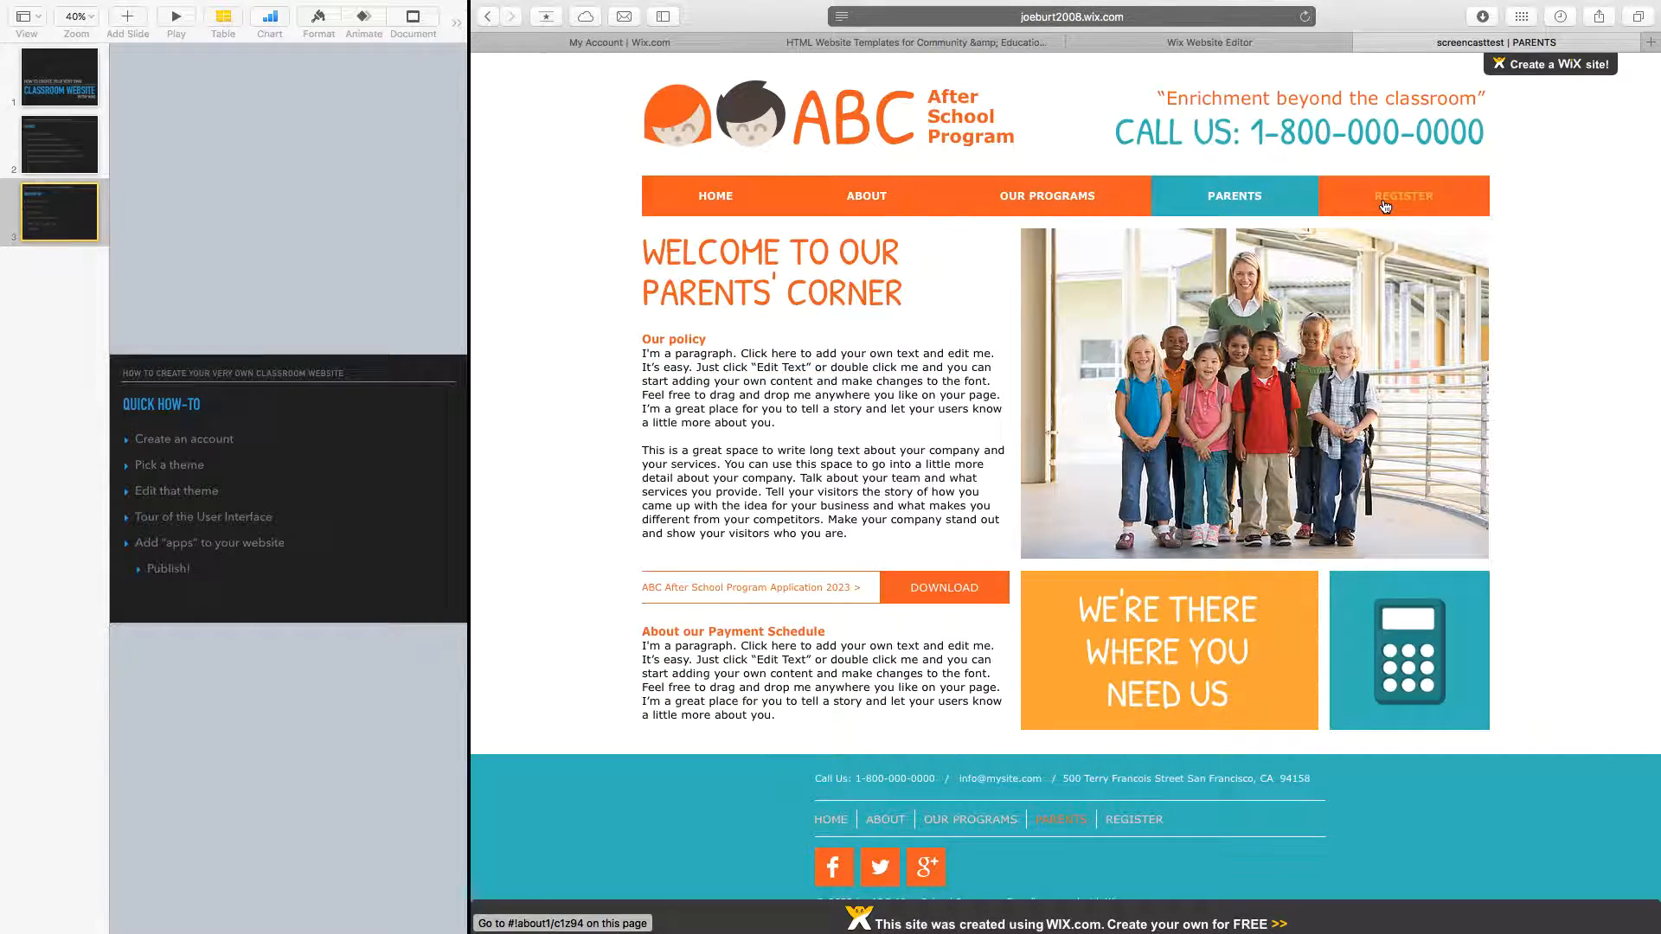
left_click(1384, 206)
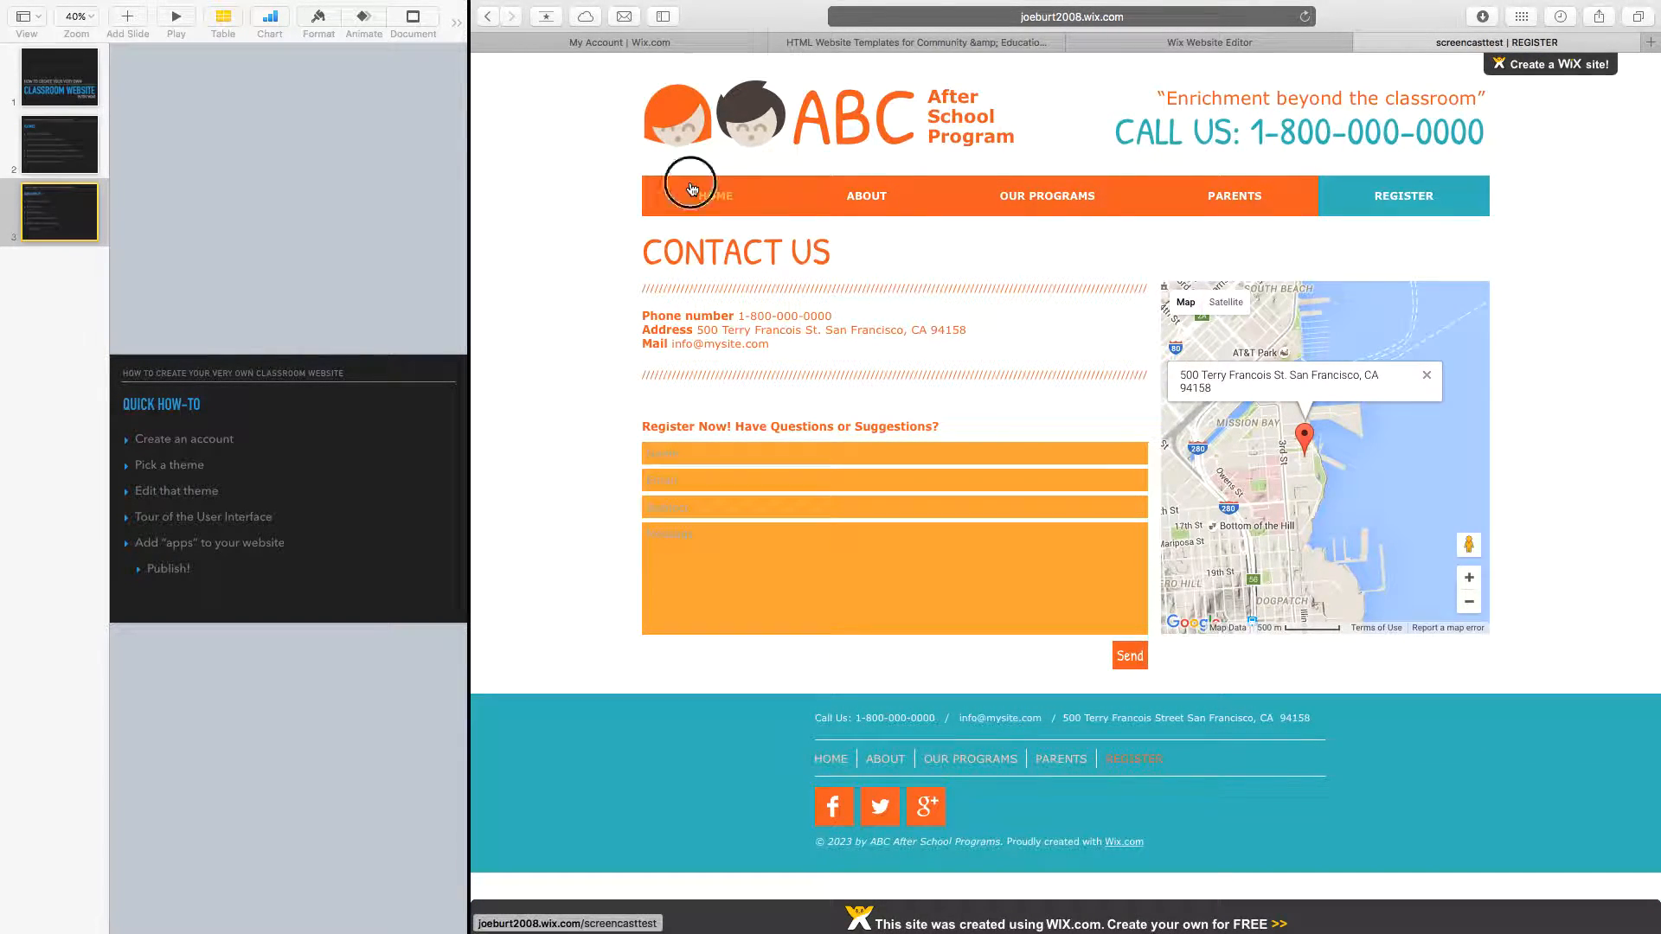
left_click(715, 196)
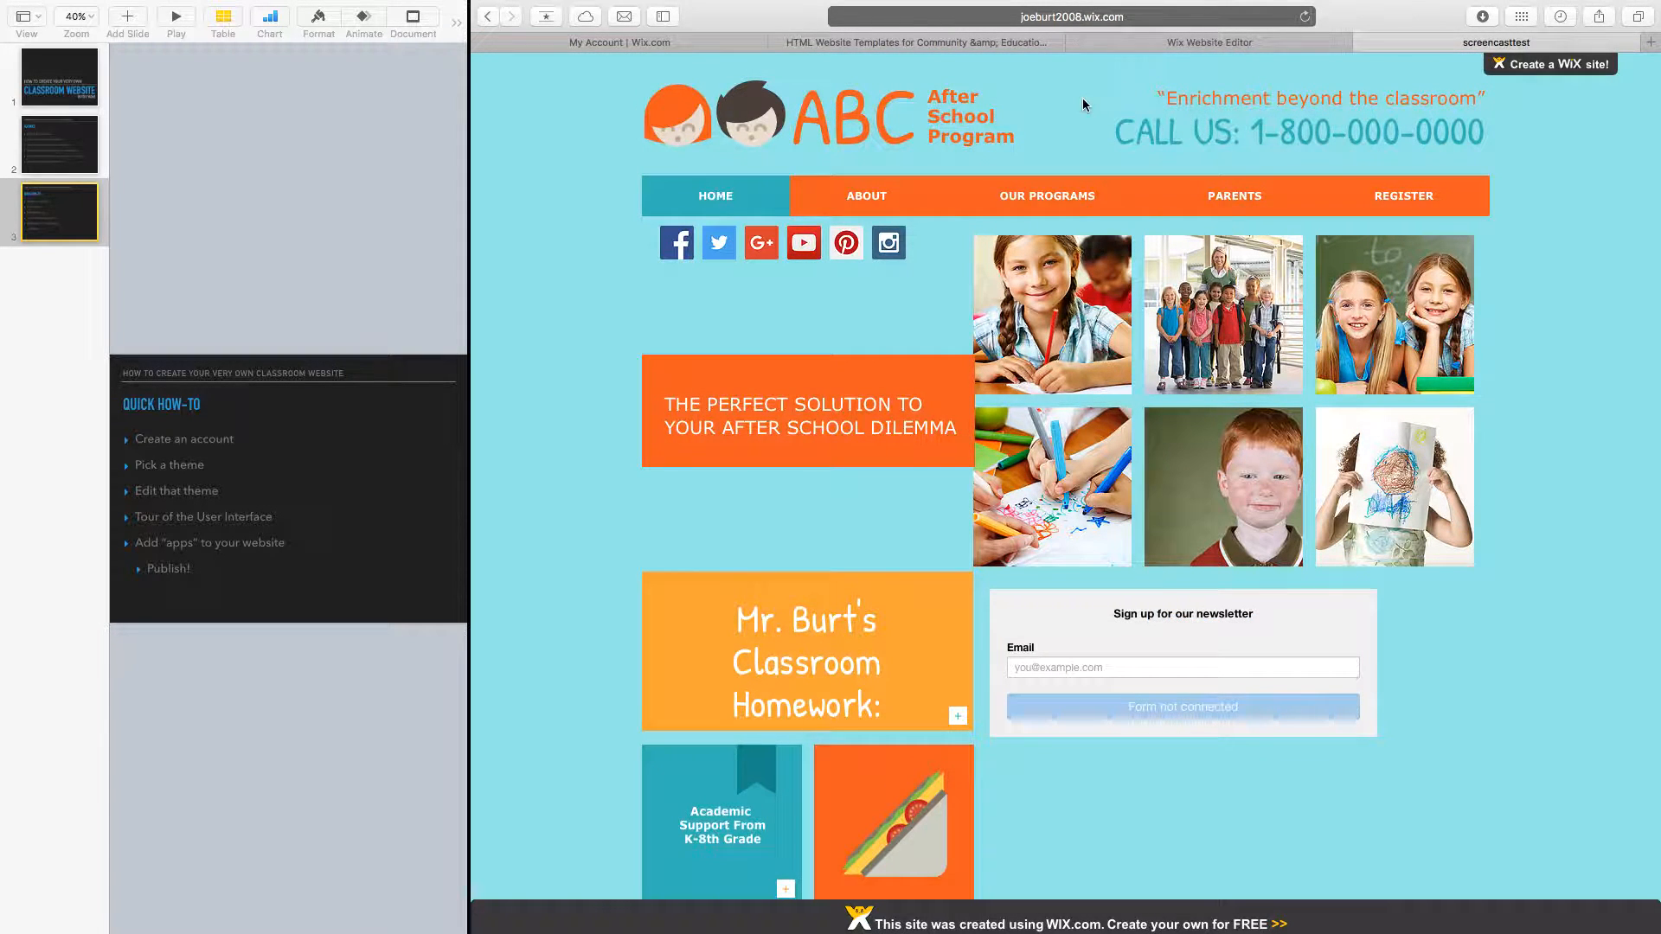